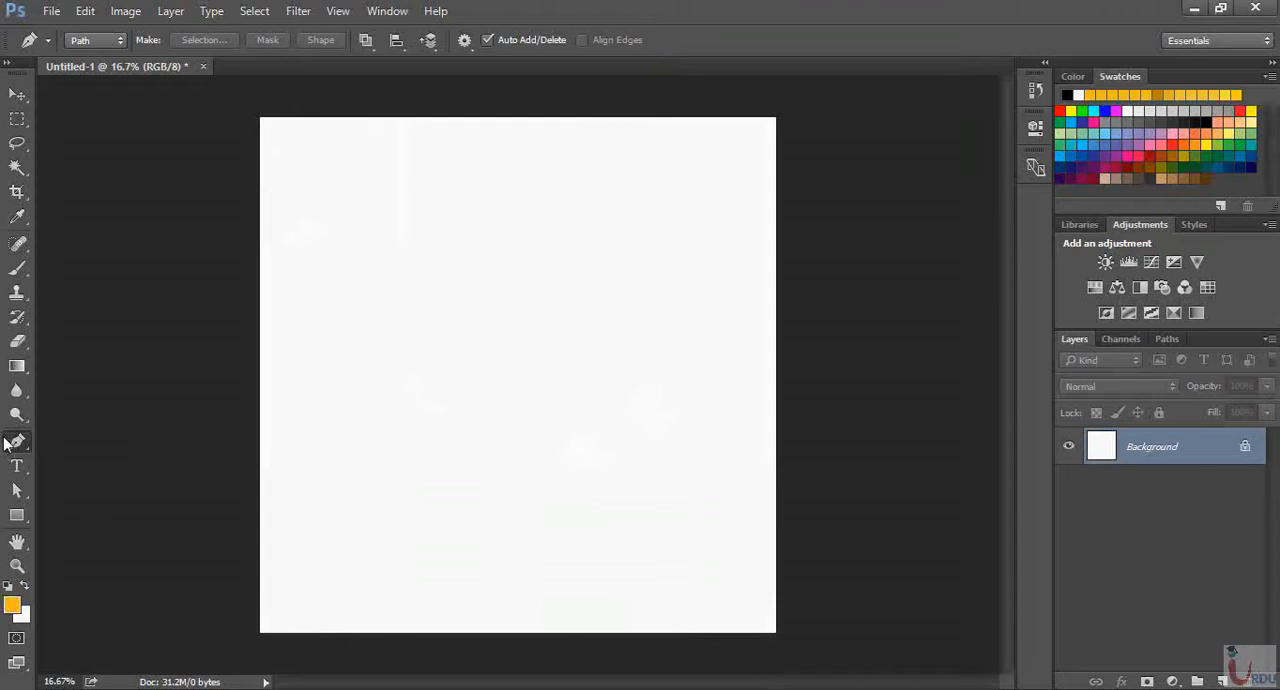
Activate the standard Pen Tool from the group of pen tools
right_click(14, 444)
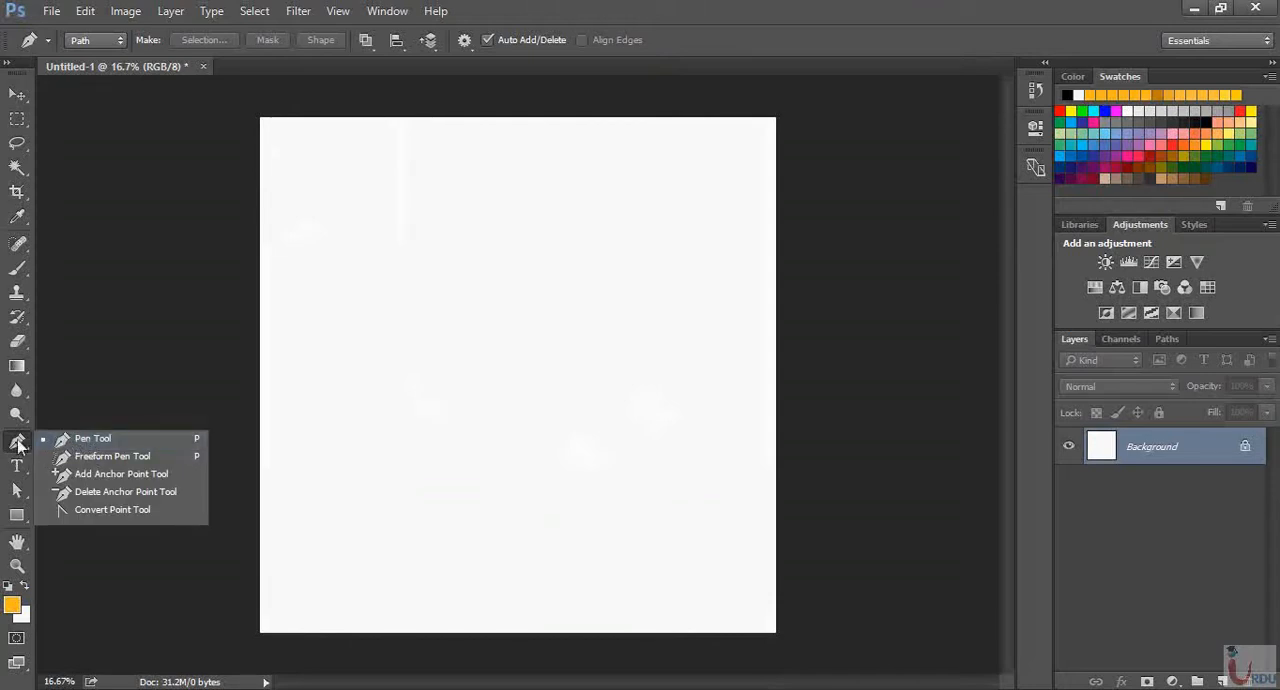
click(80, 439)
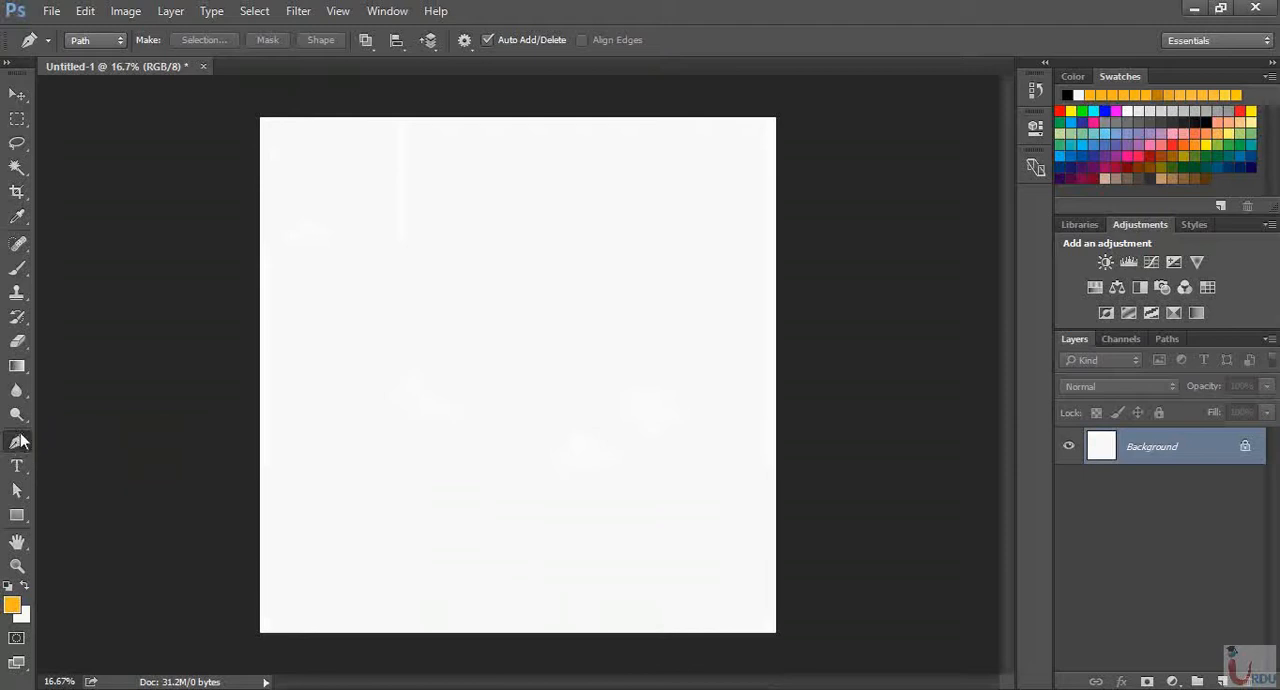
right_click(16, 446)
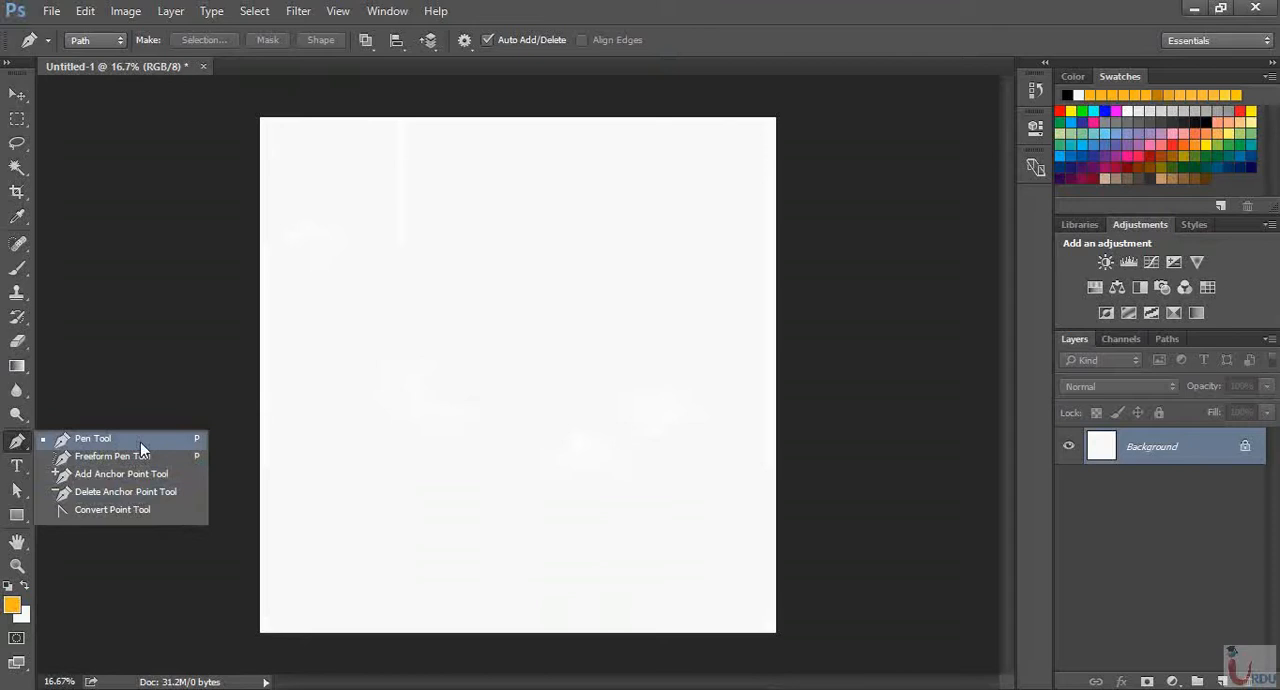
click(199, 442)
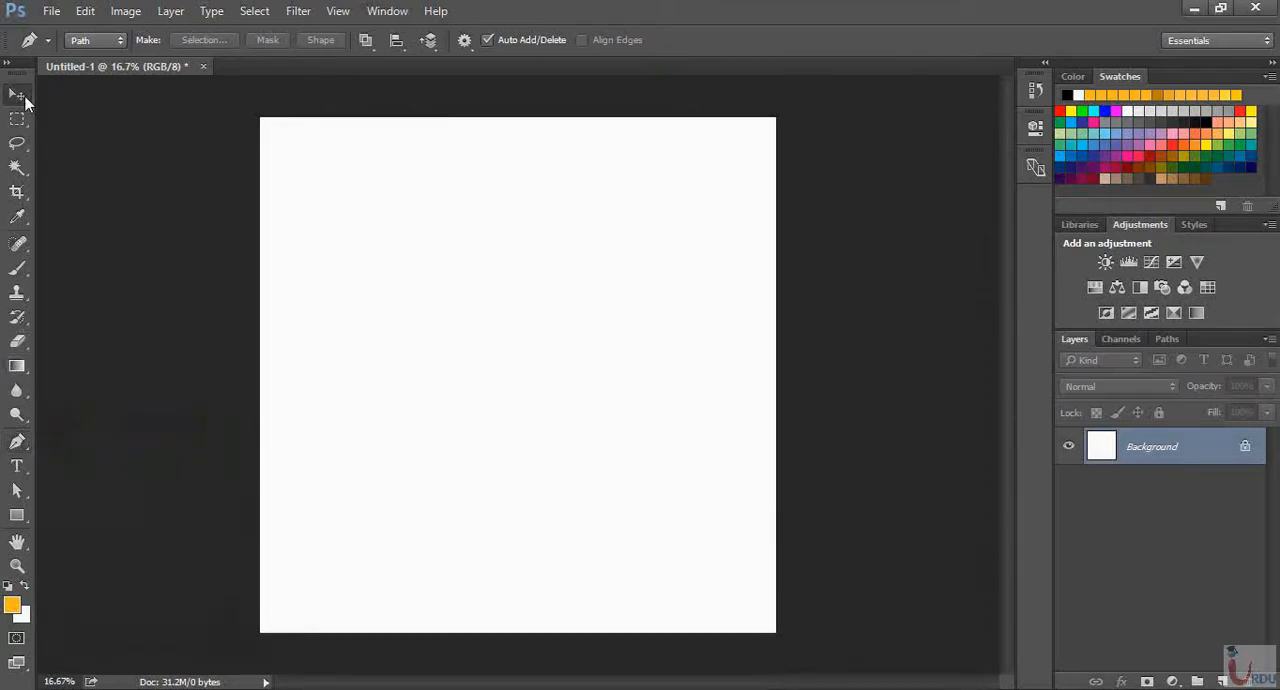
click(22, 97)
key(p)
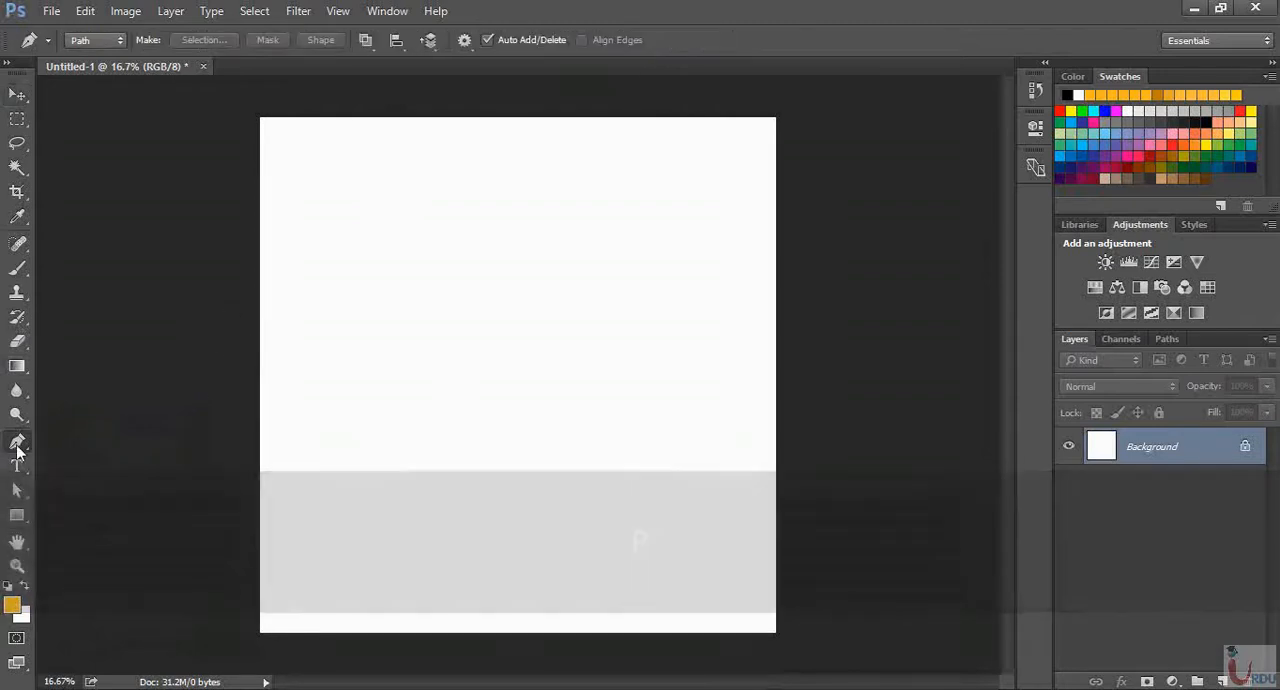
click(17, 445)
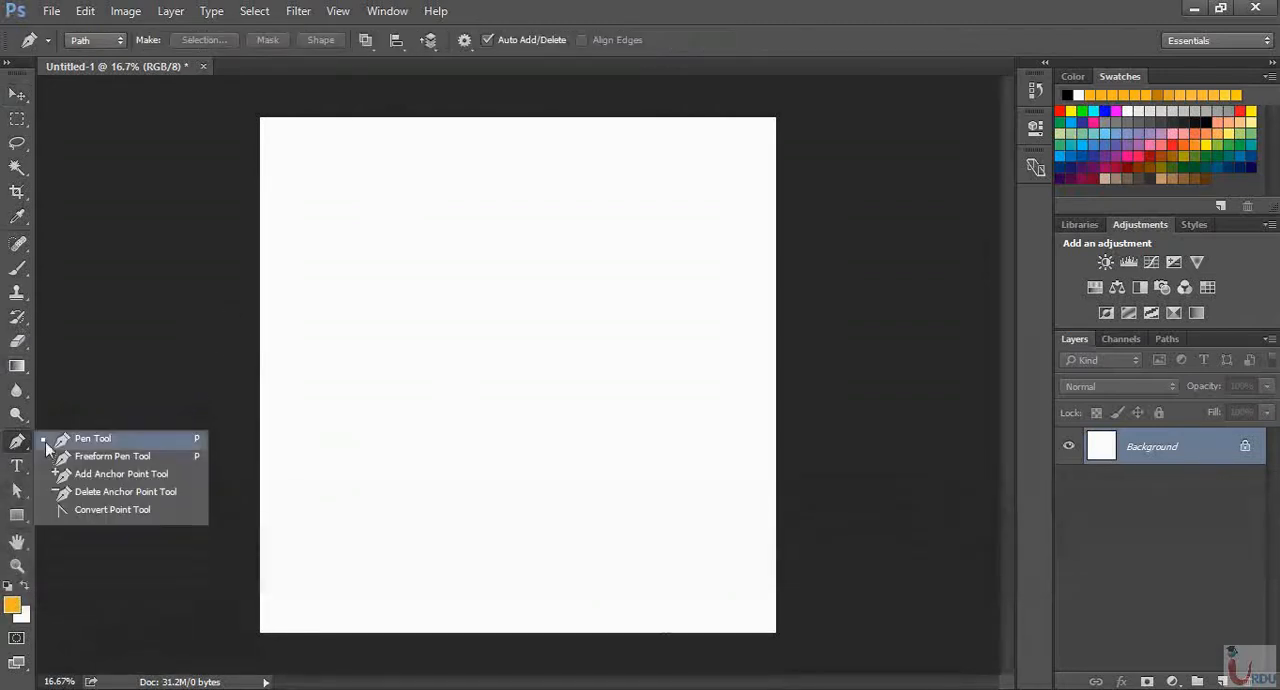
click(66, 442)
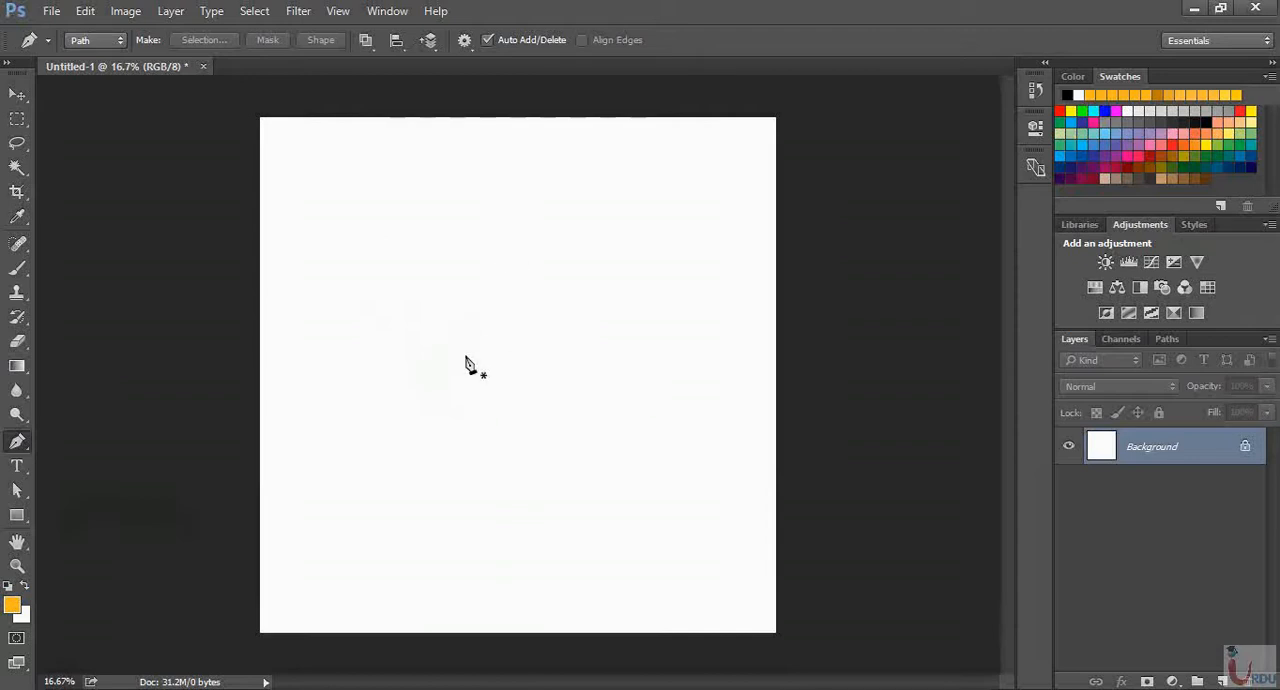
Draw a closed six-point path with straight segments around the middle of the canvas
click(377, 366)
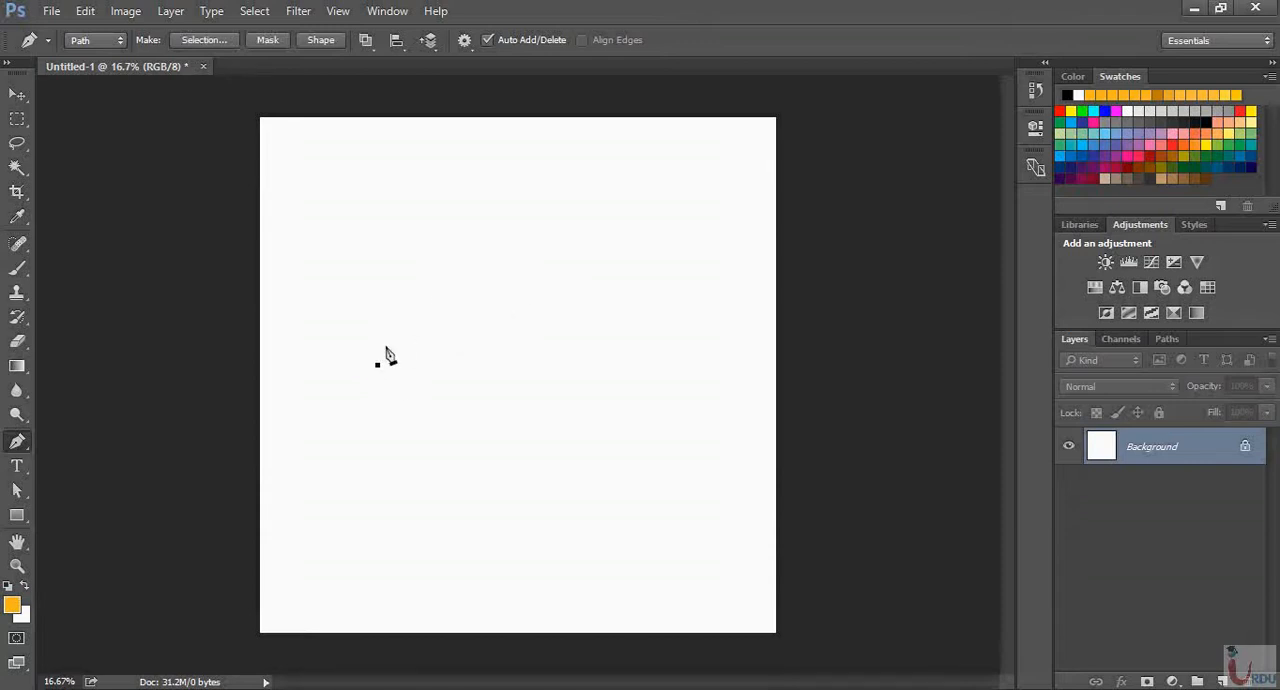
click(500, 298)
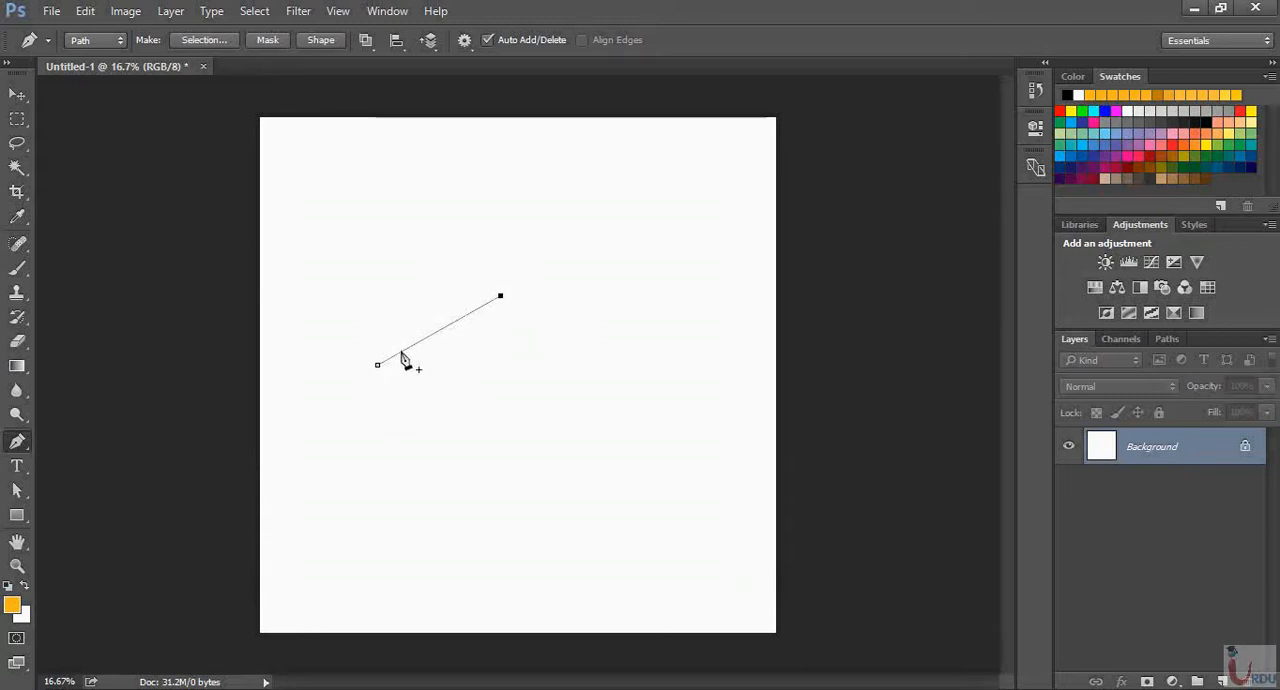
click(557, 328)
click(539, 396)
click(449, 435)
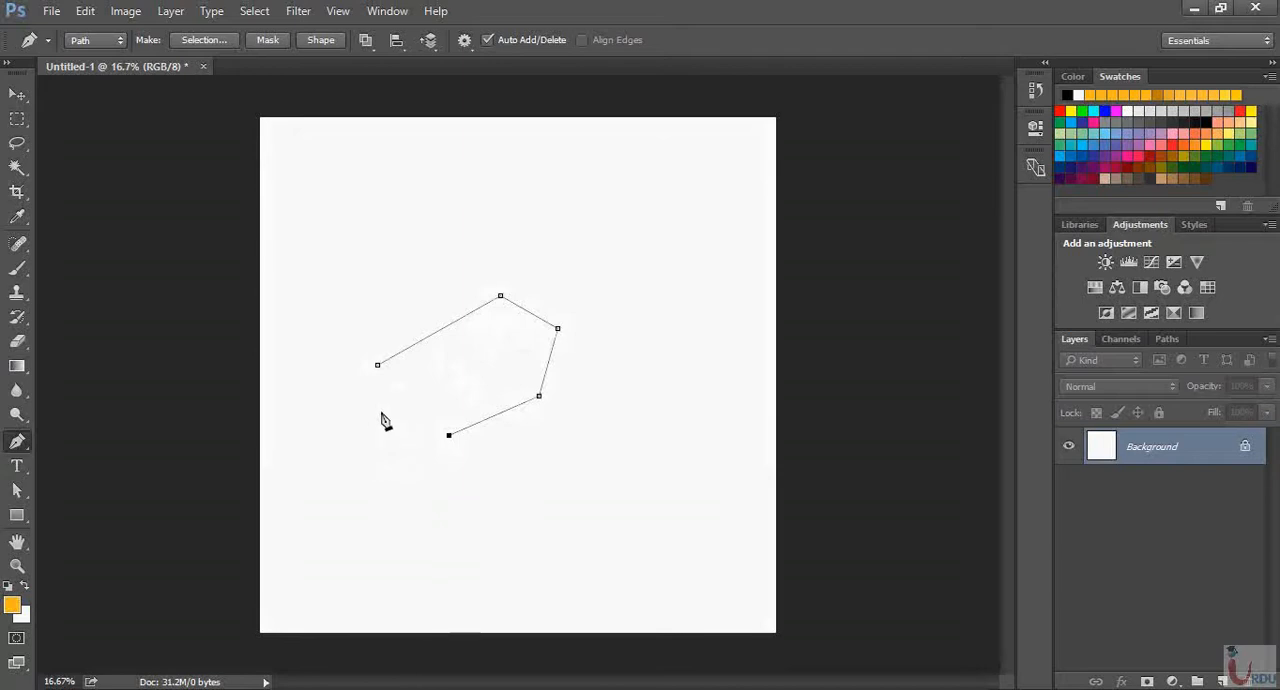
click(381, 411)
click(377, 366)
Show the document's paths, then hide and redisplay the Work Path outline on the canvas
click(1173, 340)
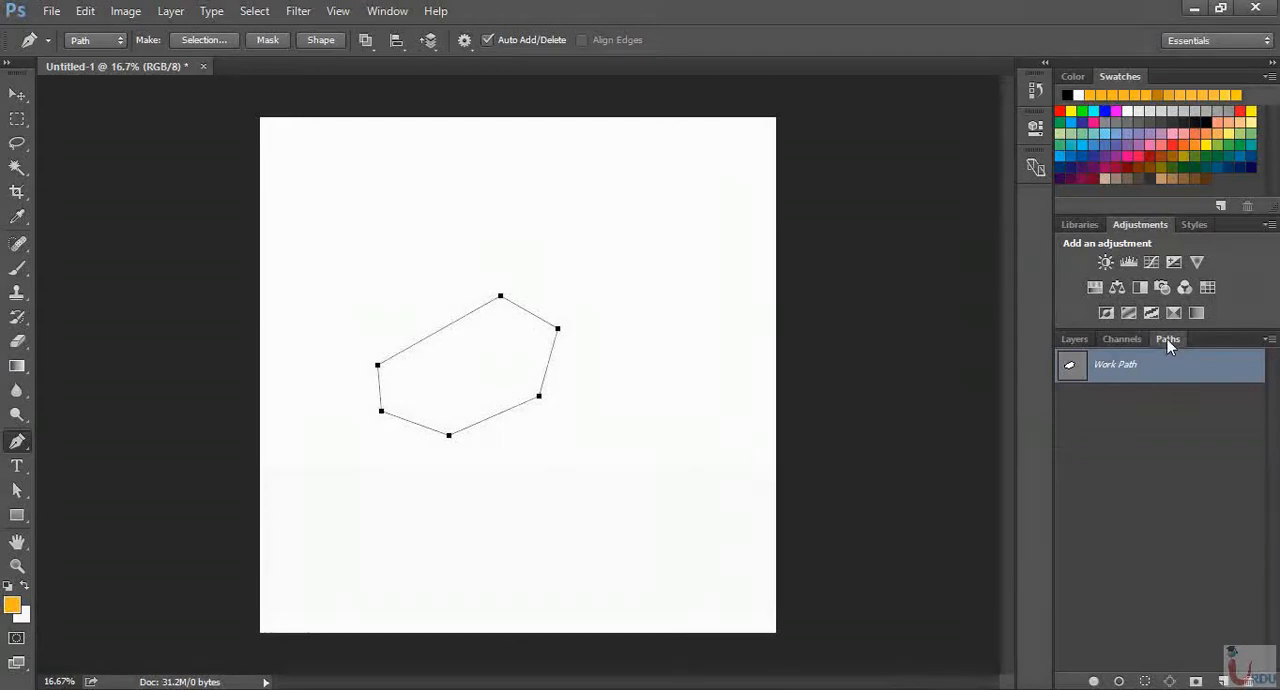
click(387, 11)
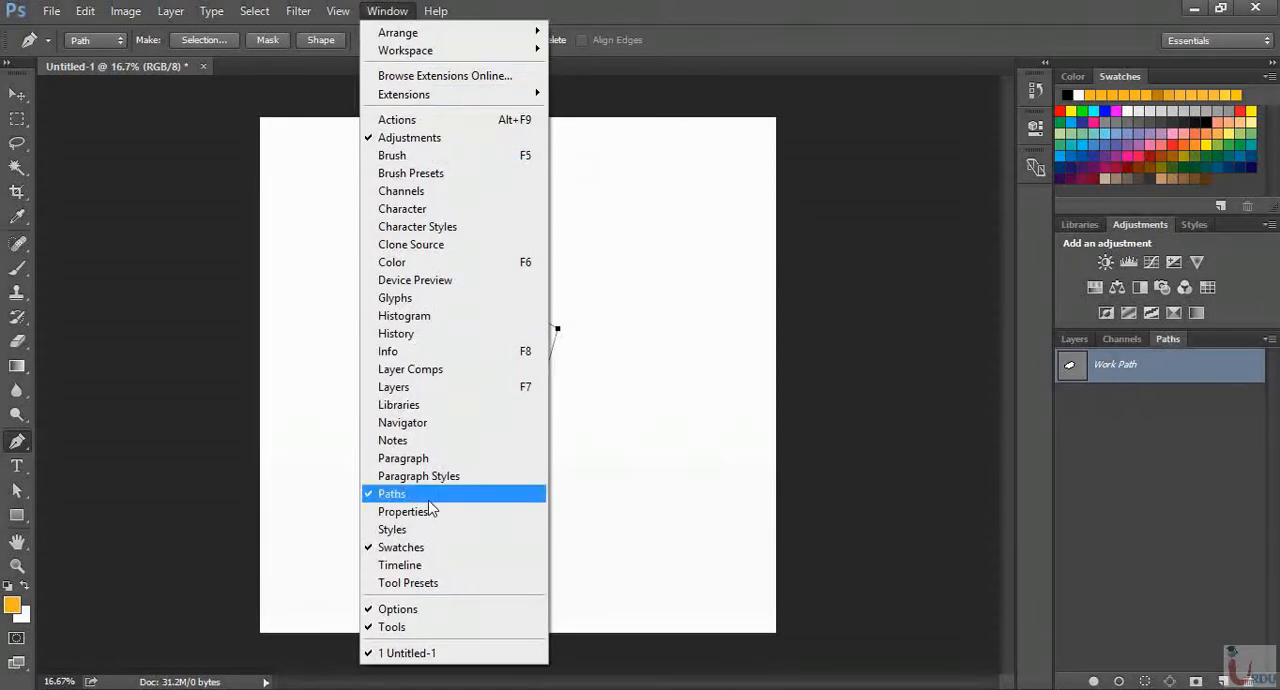
click(1111, 399)
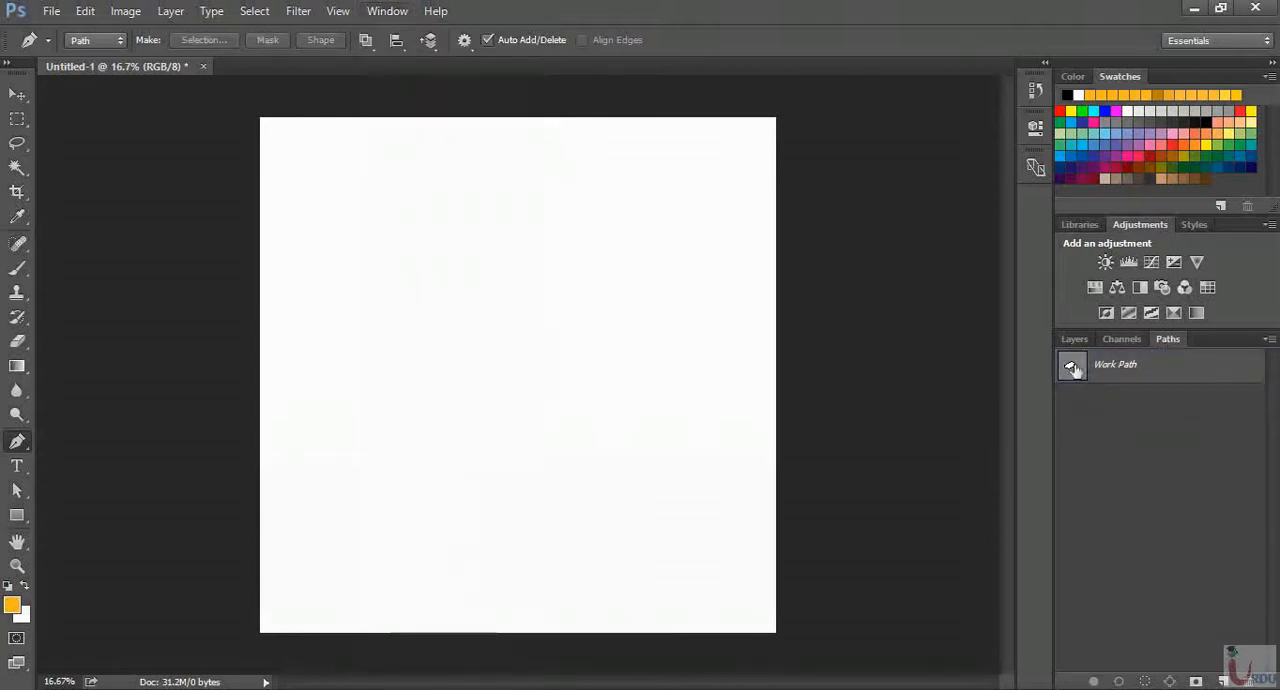
click(1072, 368)
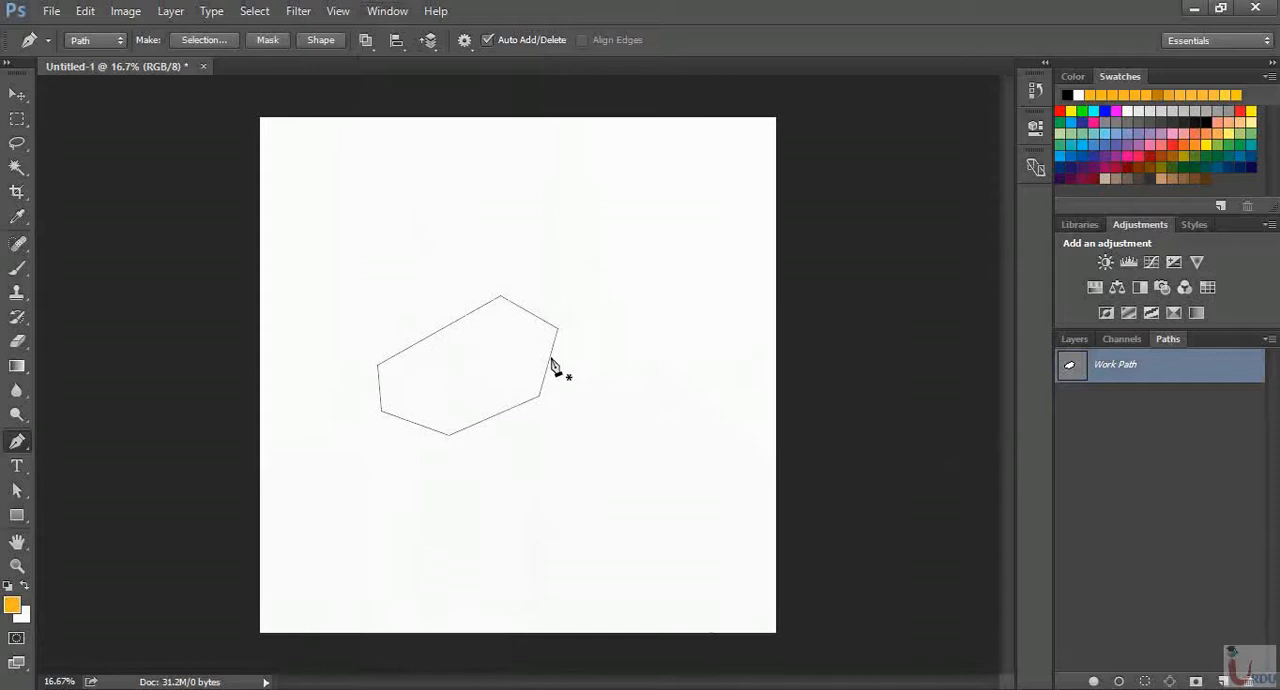
Create a new path and draw a closed triangle about 1400 by 1040 px in it, near the canvas centre
click(1222, 681)
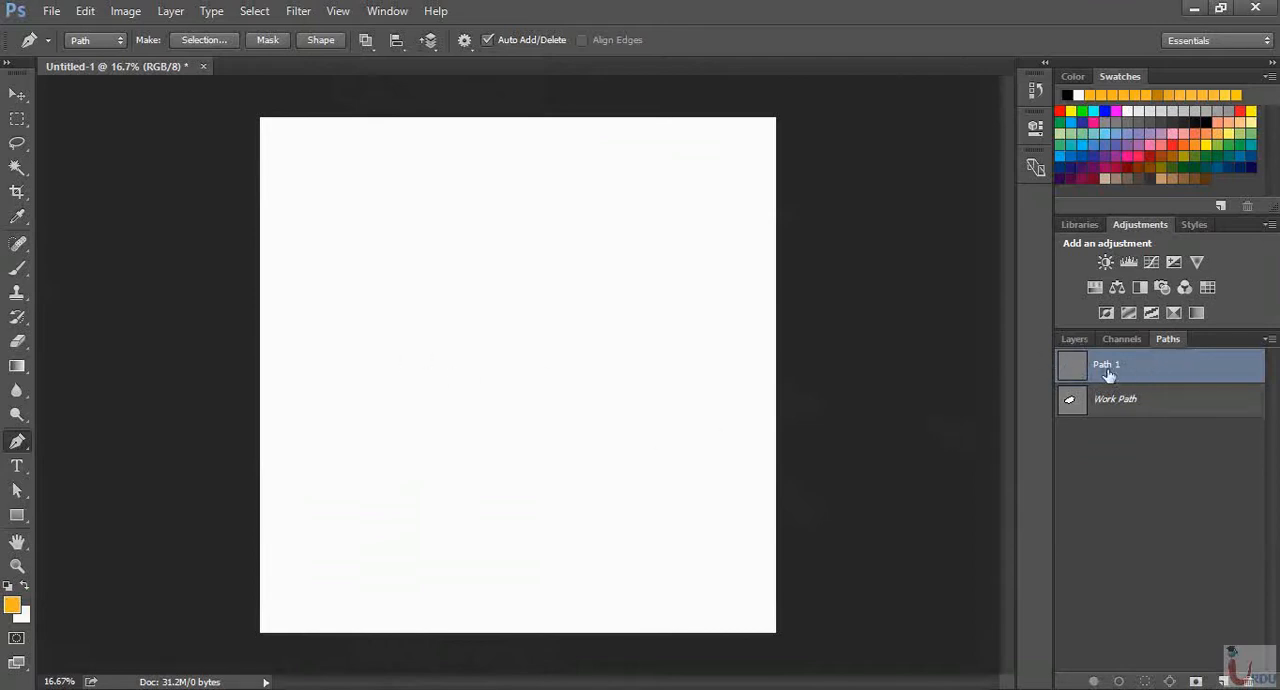
click(422, 411)
click(537, 269)
click(641, 431)
click(422, 411)
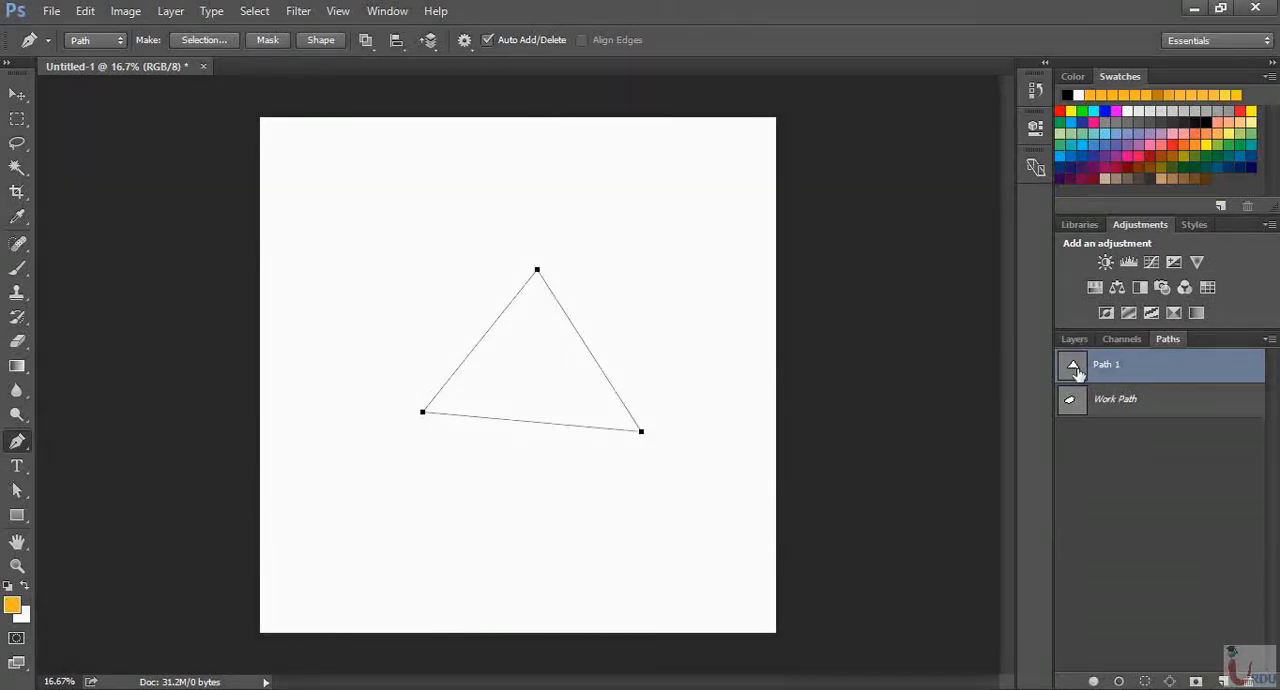
Compare the six-point Work Path and the triangular Path 1 by displaying them alternately
click(1158, 411)
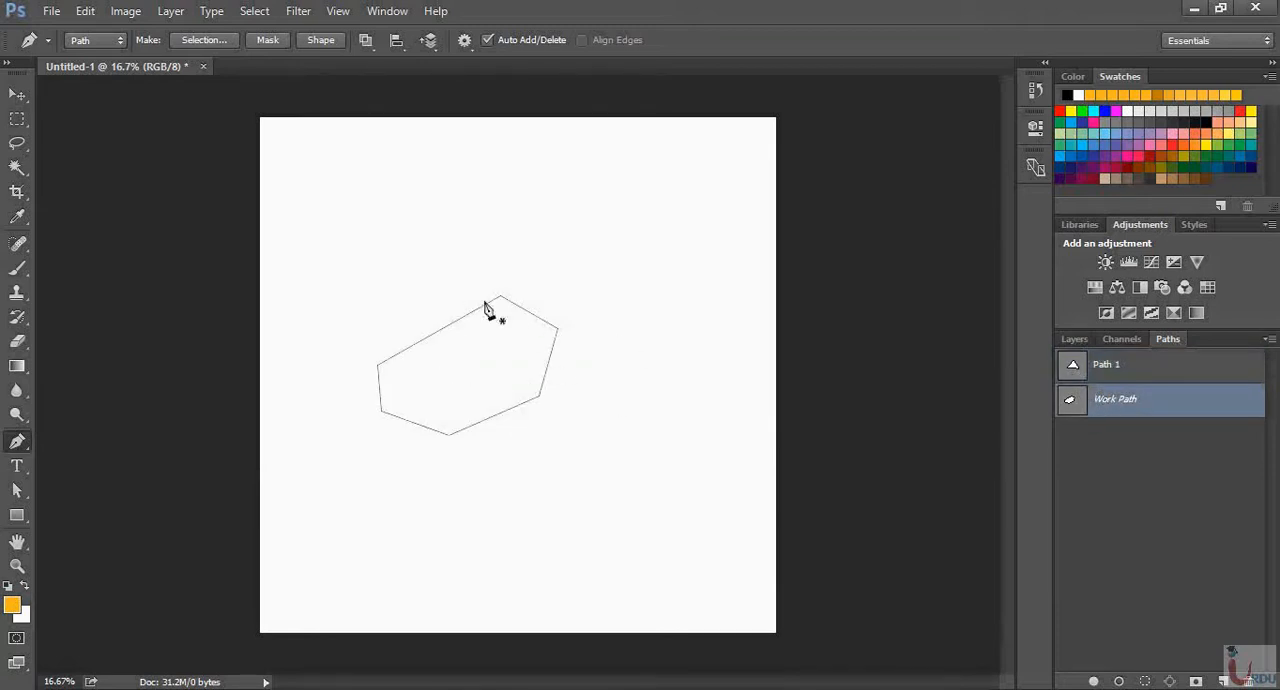
click(1167, 370)
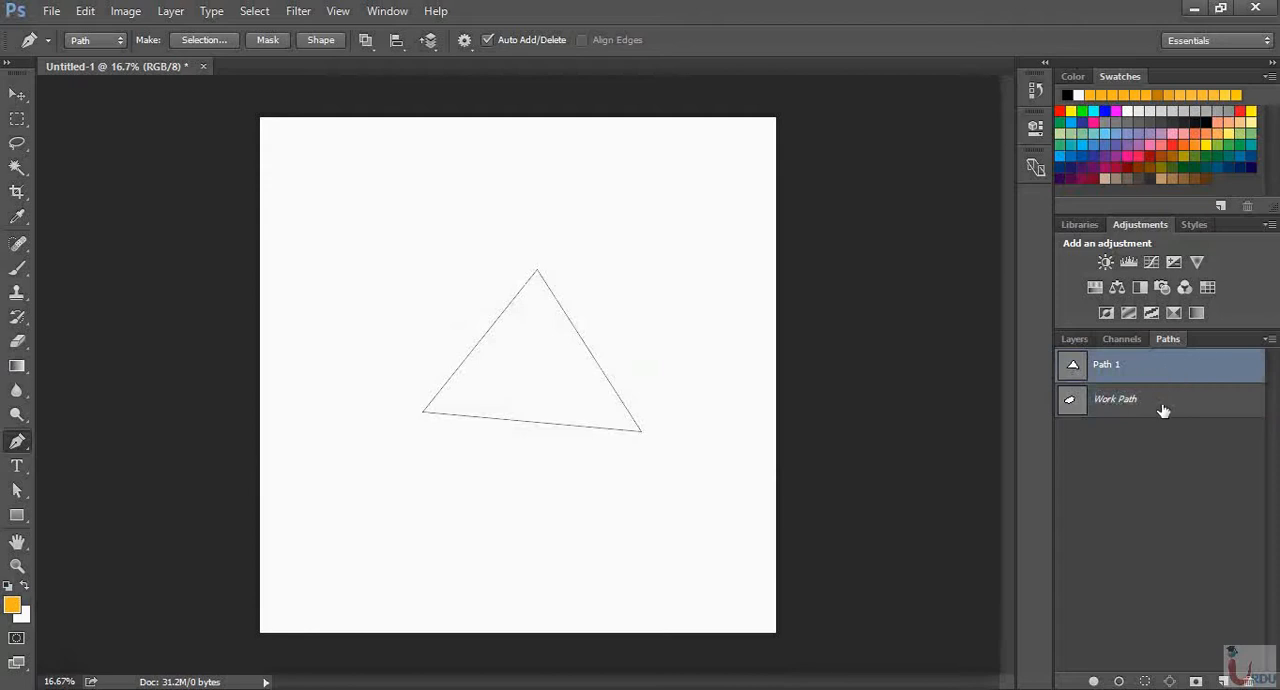
click(1163, 410)
click(1154, 372)
click(1177, 405)
click(1172, 364)
click(1172, 402)
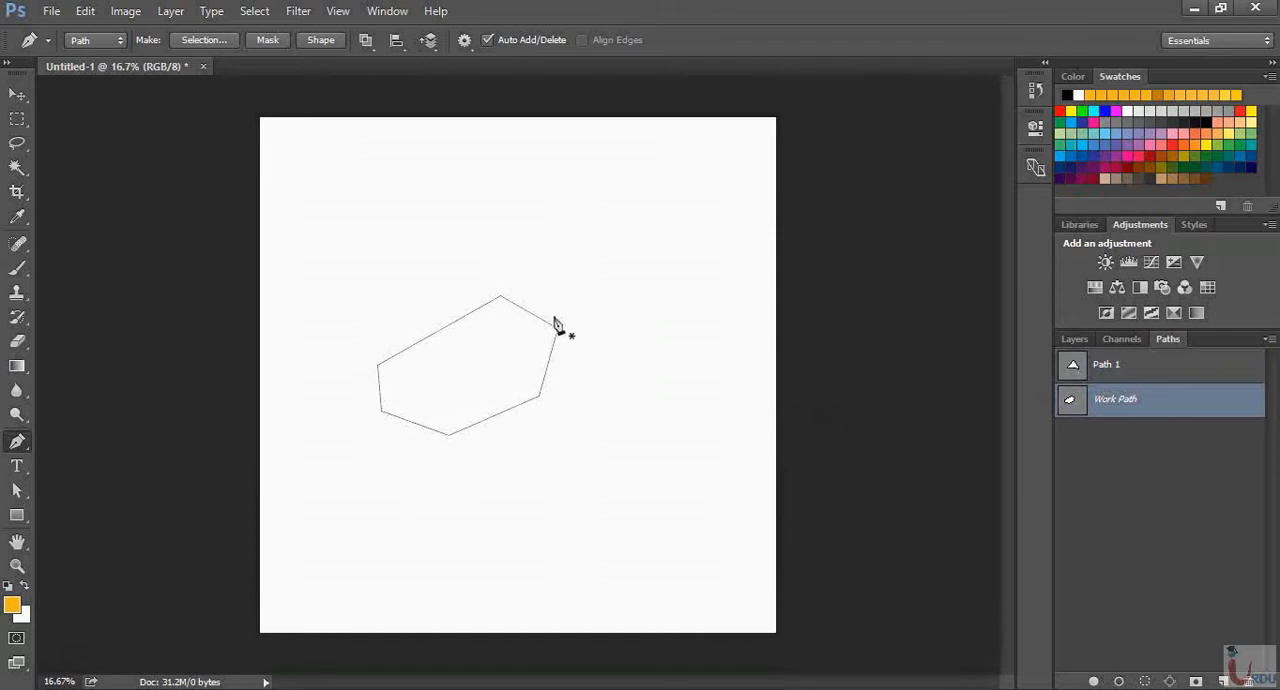
click(1173, 367)
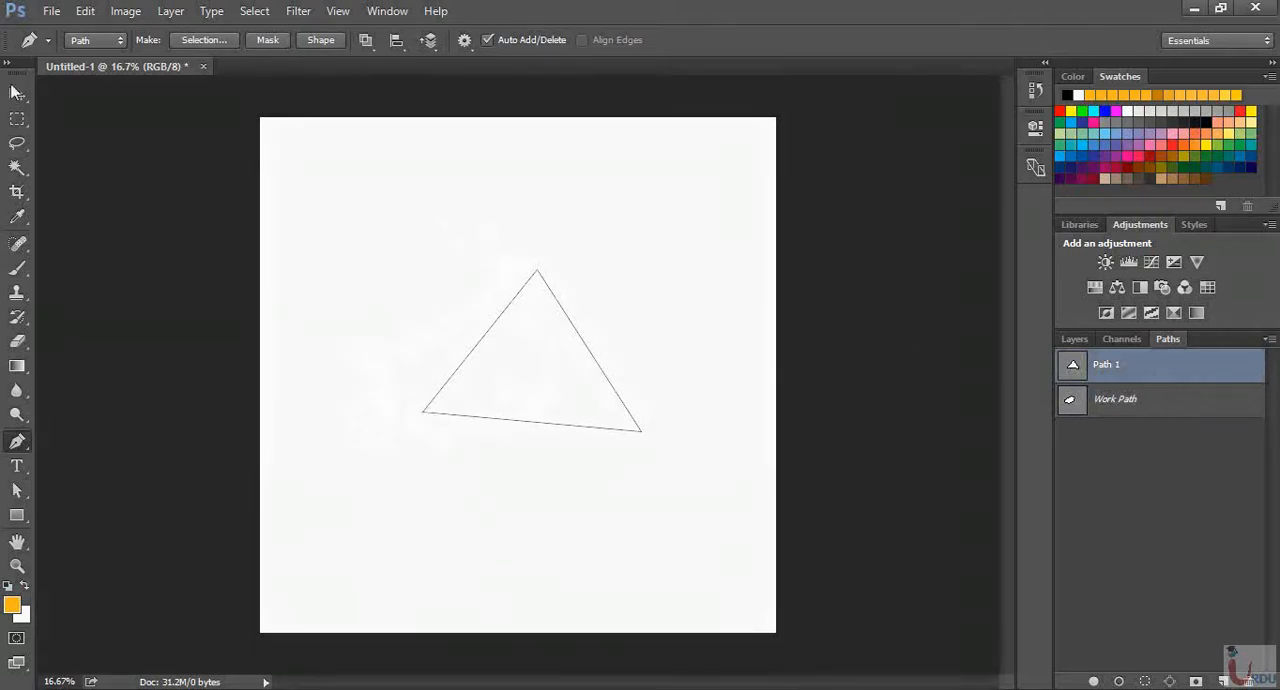
Switch the Pen Tool to Shape mode and add another empty path
click(99, 41)
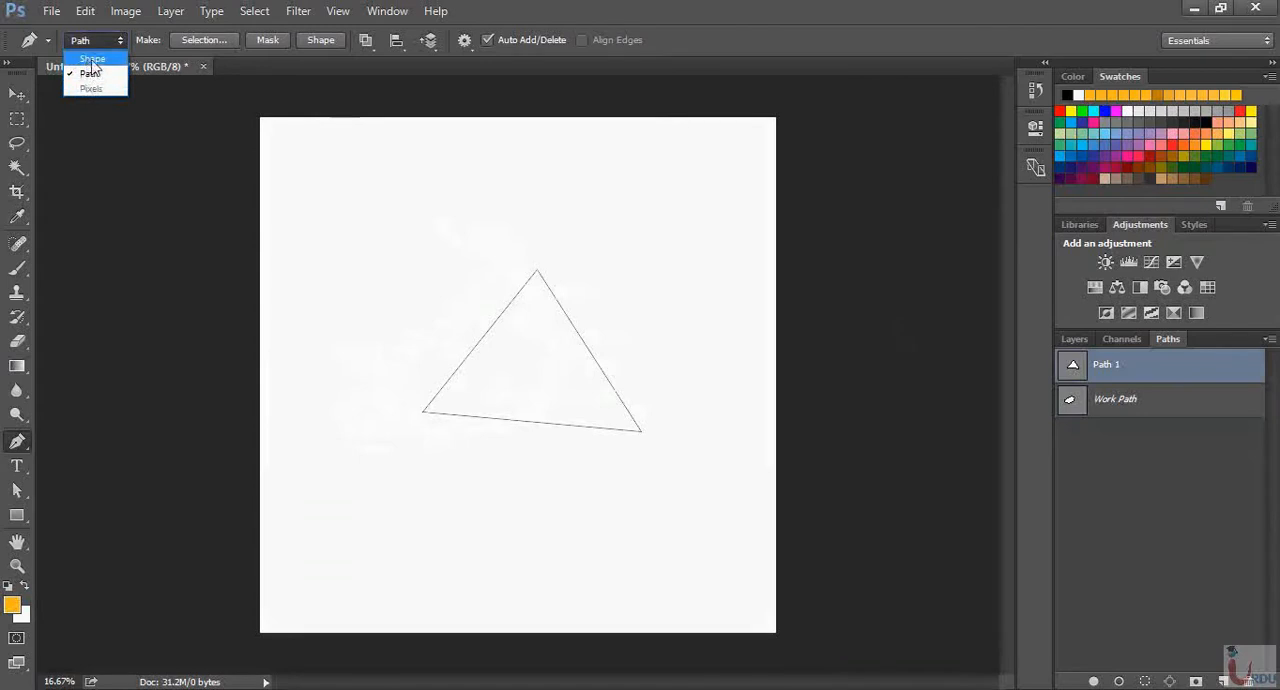
click(92, 60)
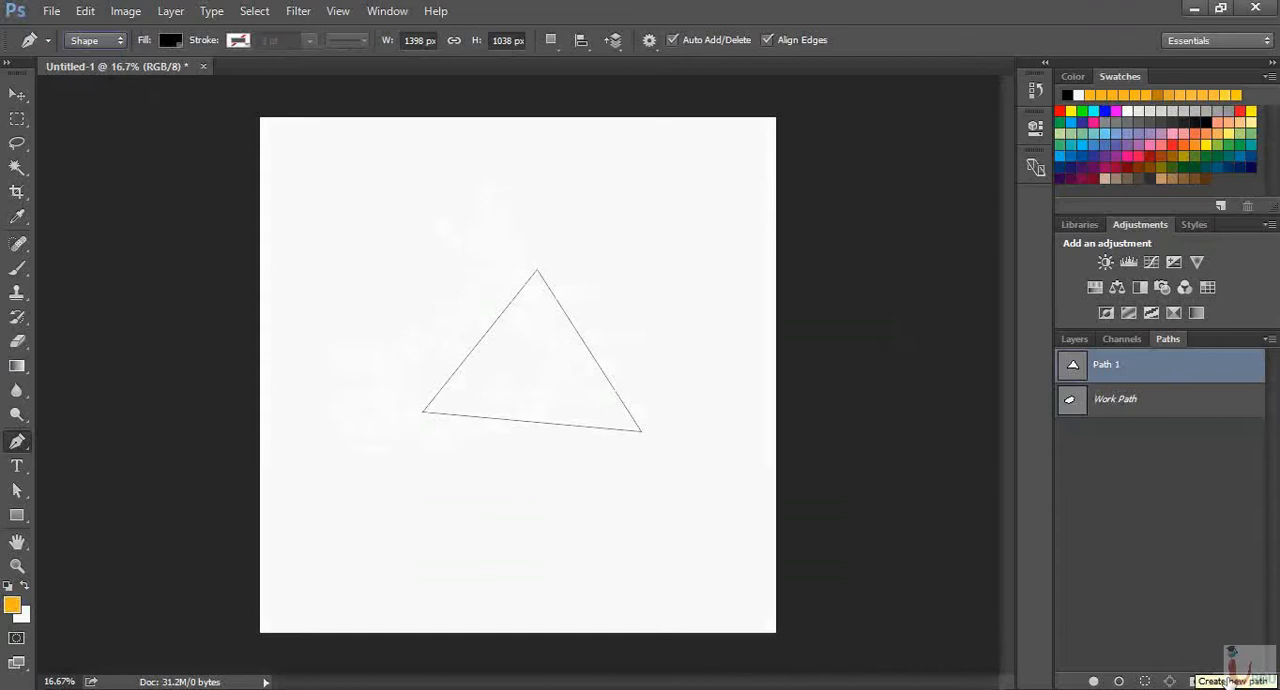
click(1224, 680)
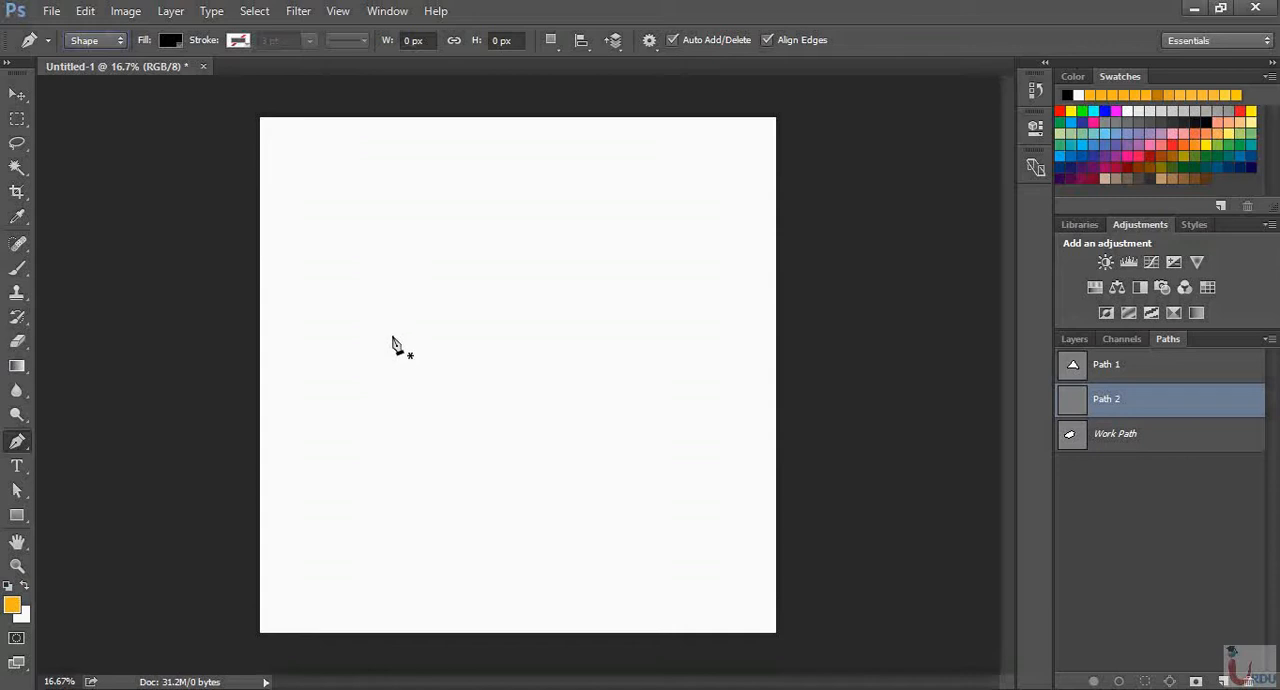
Draw a closed four-sided black shape about 1660 by 740 px across the middle of the canvas
click(389, 292)
click(641, 290)
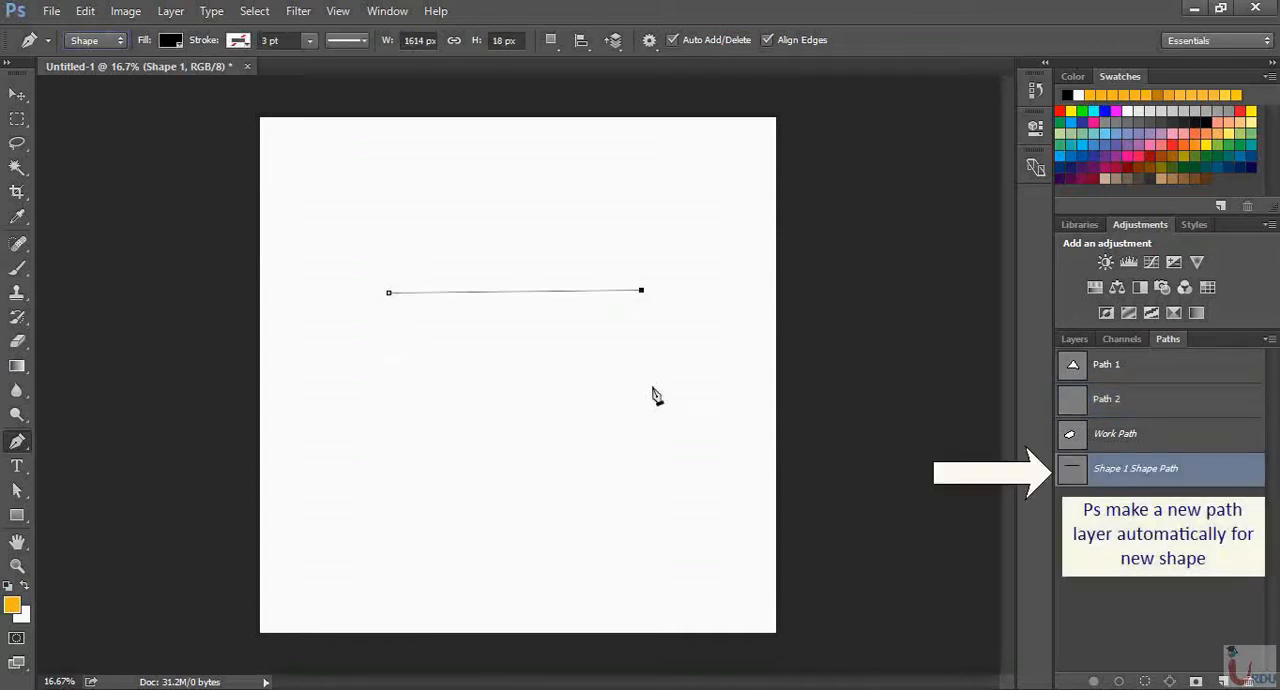
click(649, 396)
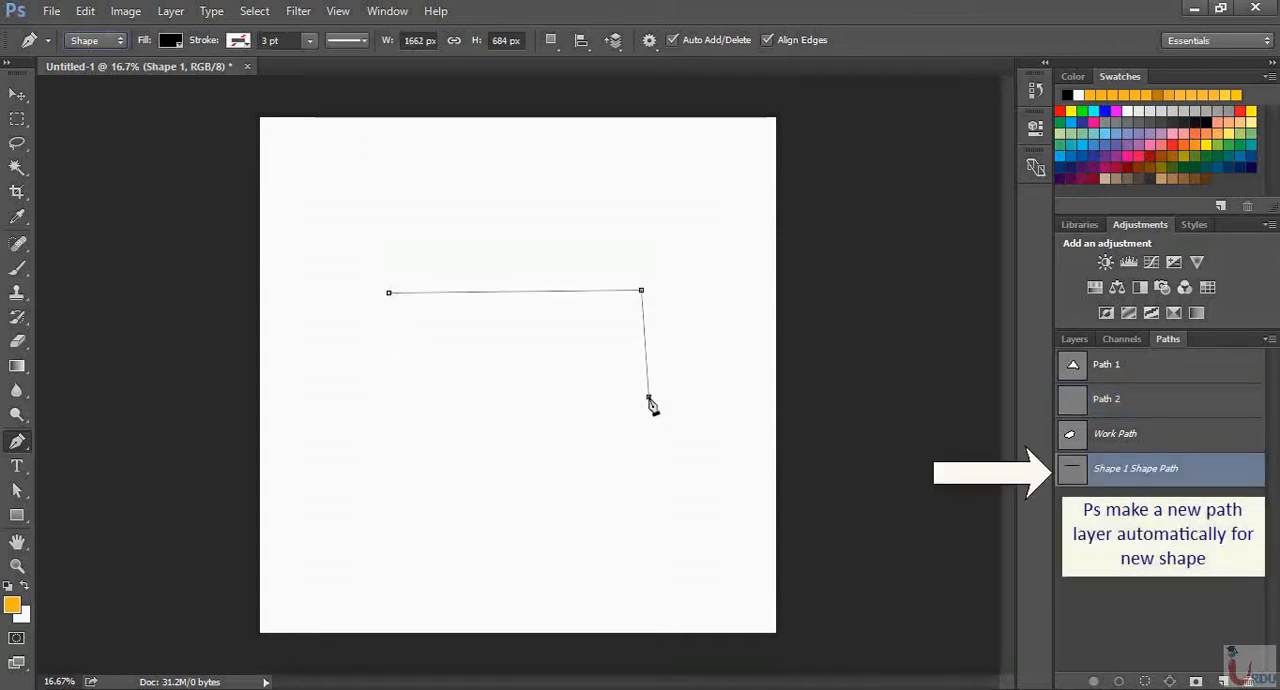
click(407, 404)
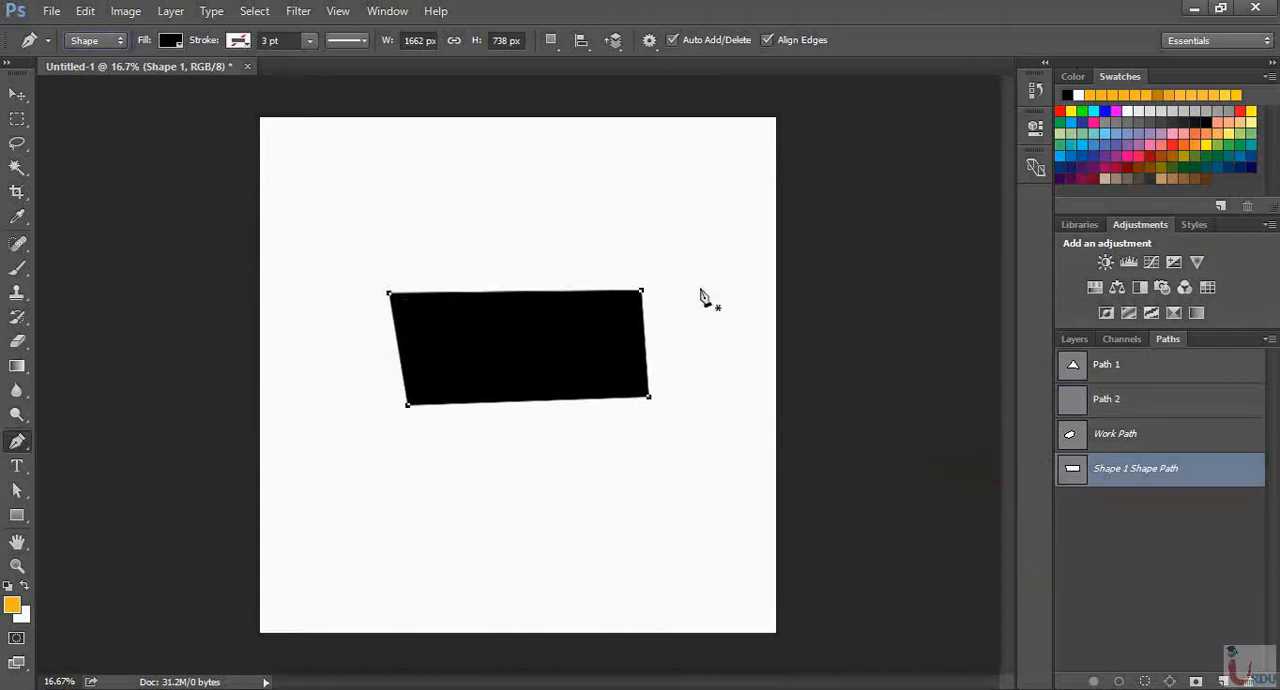
Shift the black shape slightly and enlarge it proportionally to about 375% with Free Transform, moving it towards the canvas's lower left
click(17, 95)
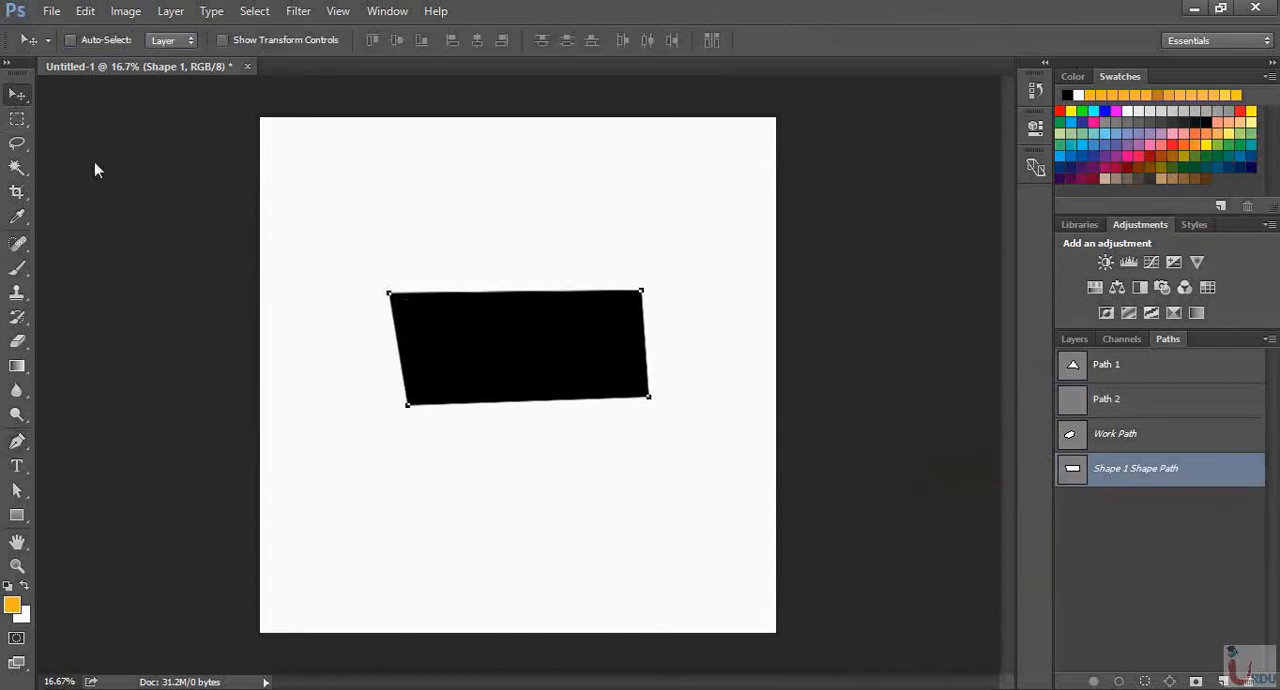
drag(526, 334, 504, 349)
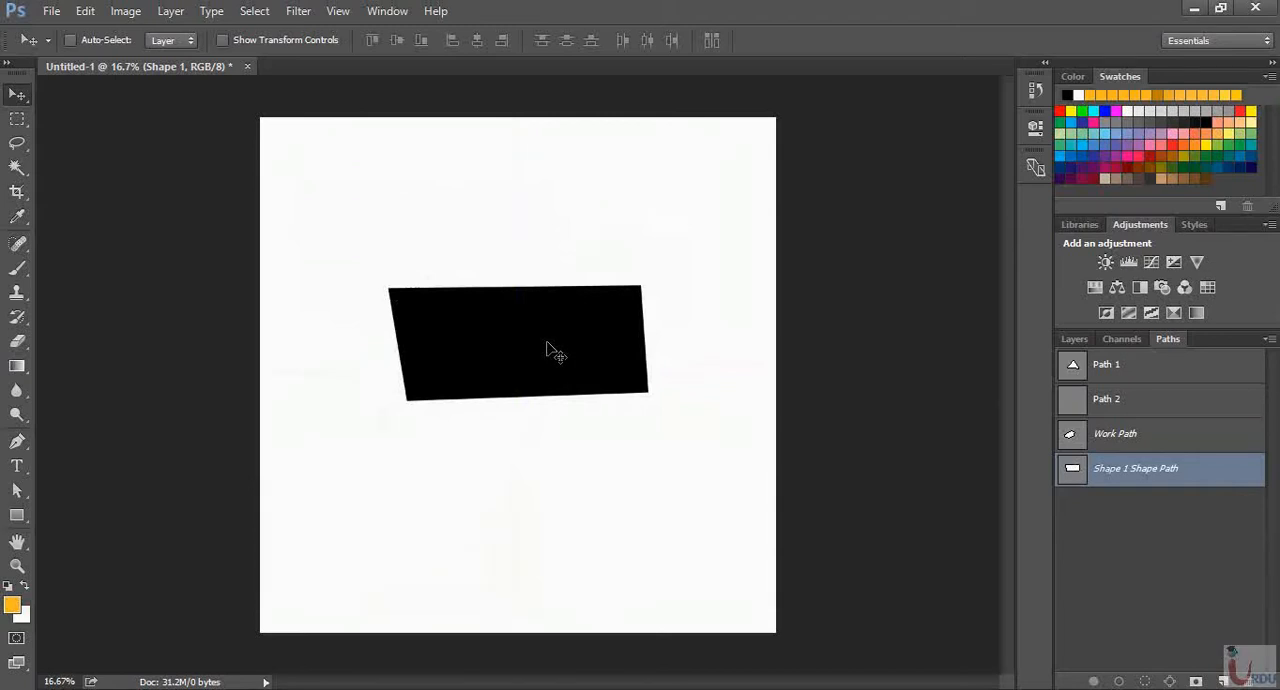
key(ctrl+t)
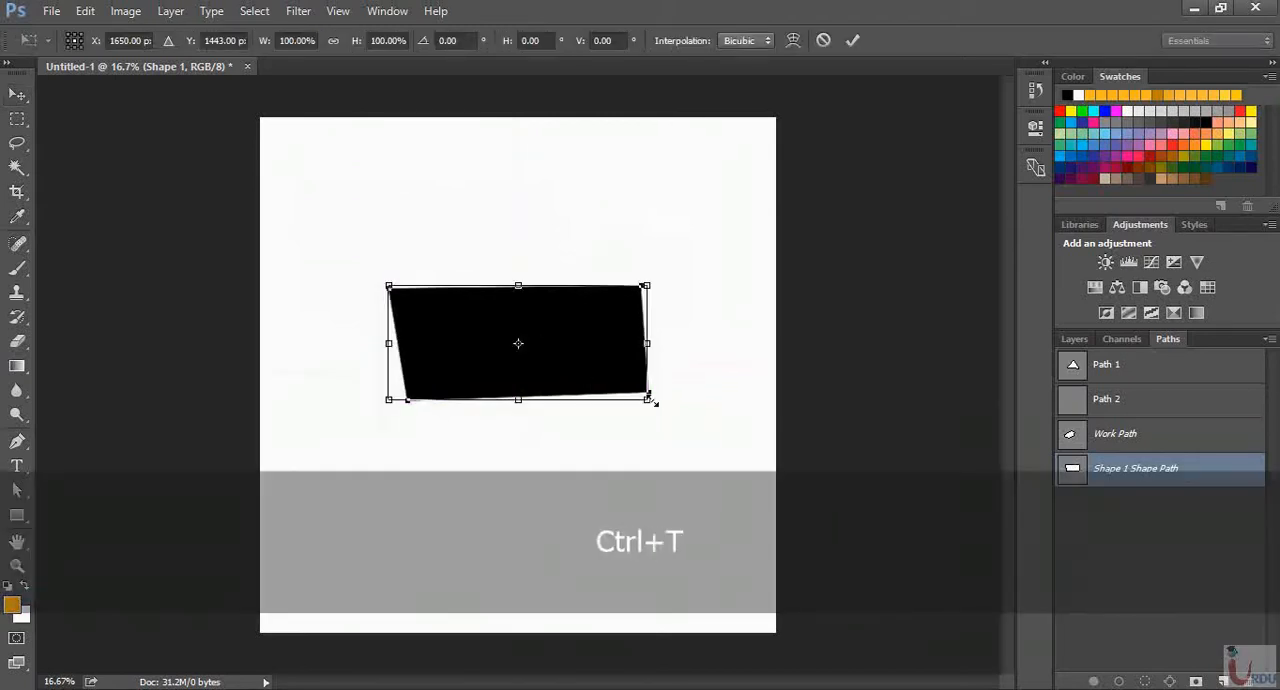
drag(651, 400, 962, 667)
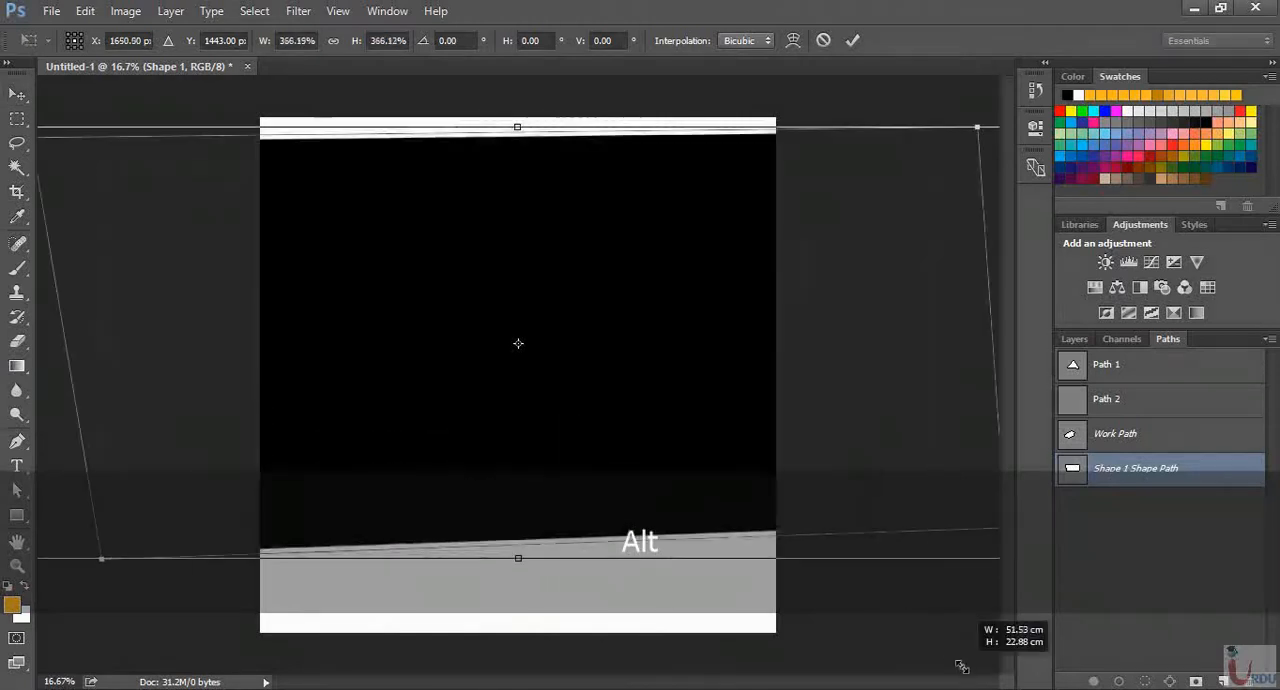
drag(697, 350, 332, 449)
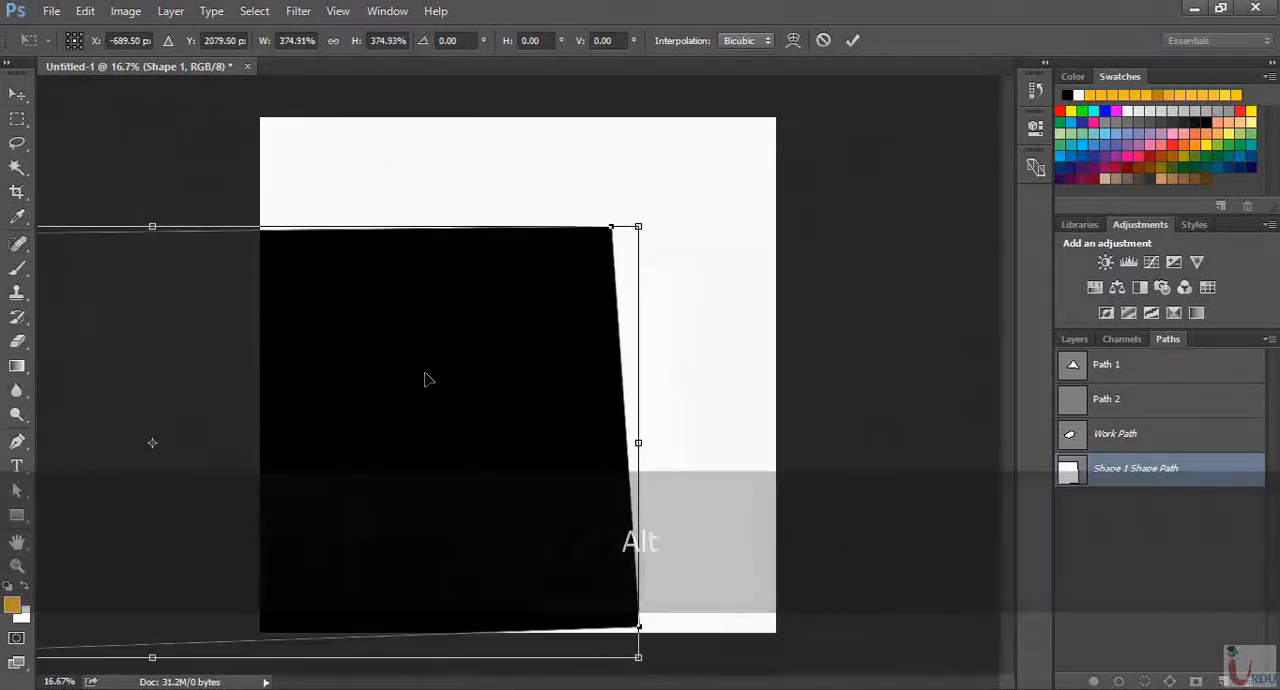
key(Return)
Reposition the enlarged black shape so its lower-left corner lies inside the canvas, inspecting its edges up close
drag(471, 310, 758, 283)
drag(423, 294, 768, 305)
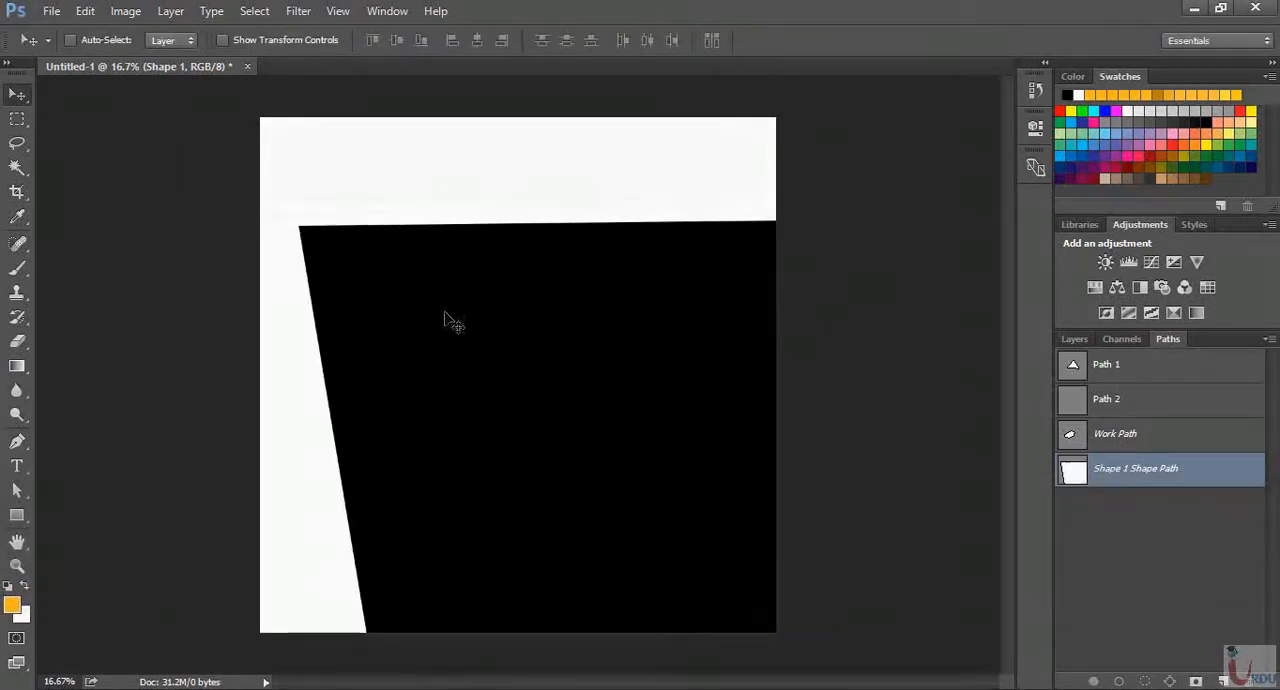
drag(449, 318, 680, 343)
key(ctrl+equal)
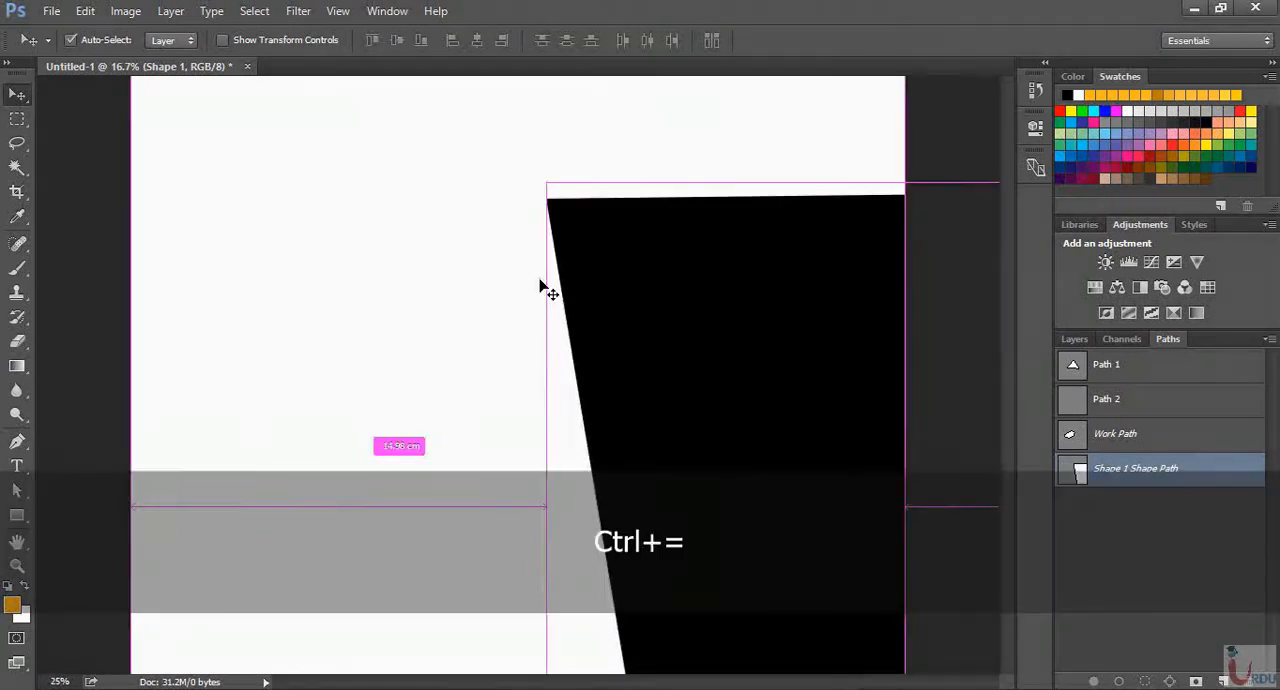
key(ctrl+equal)
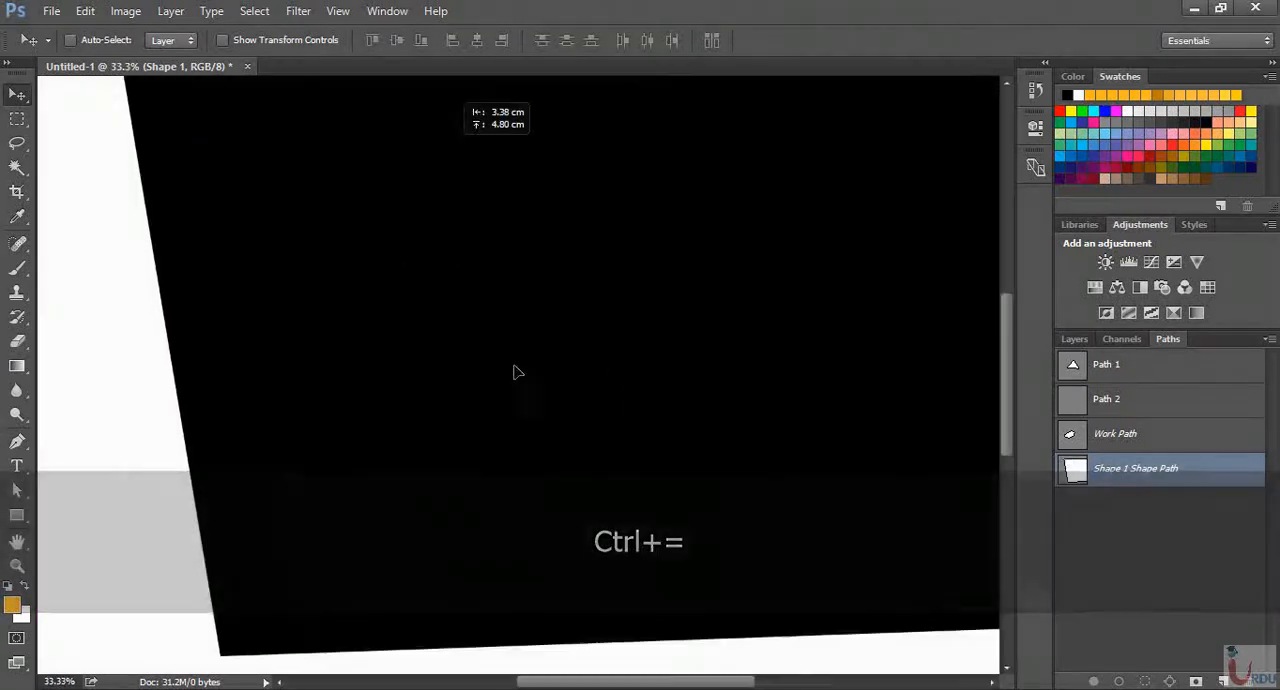
drag(514, 366, 578, 321)
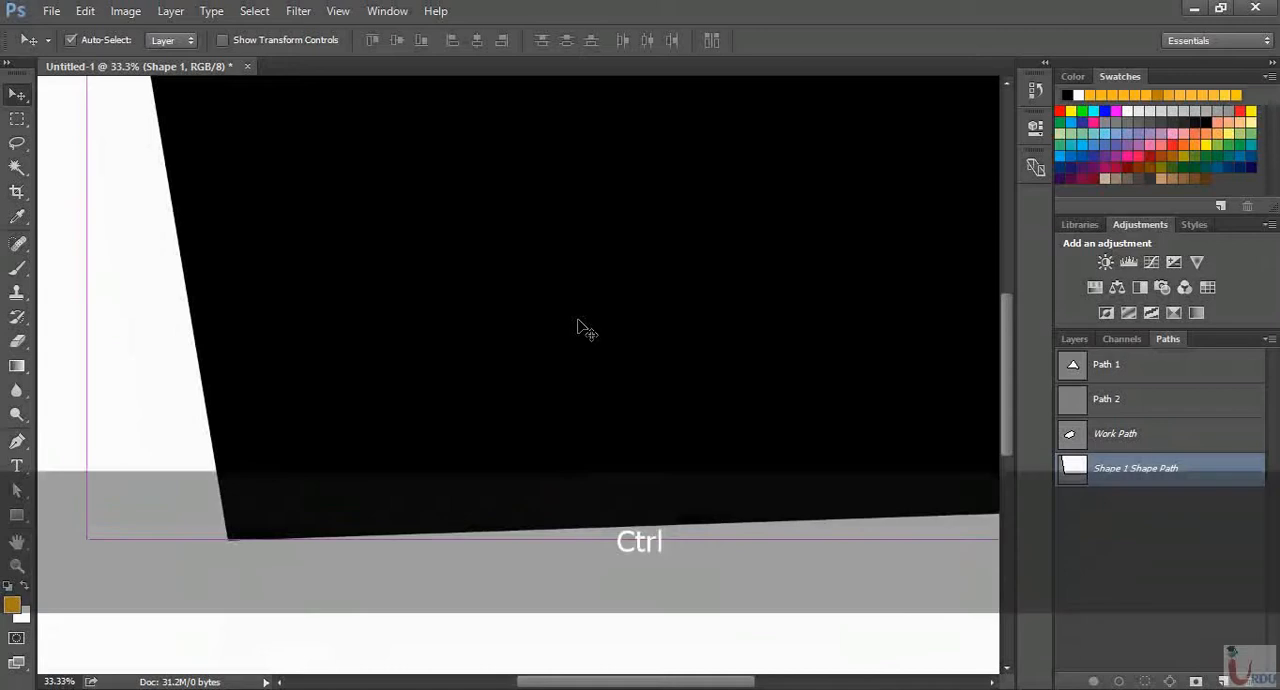
key(ctrl+0)
key(ctrl+minus)
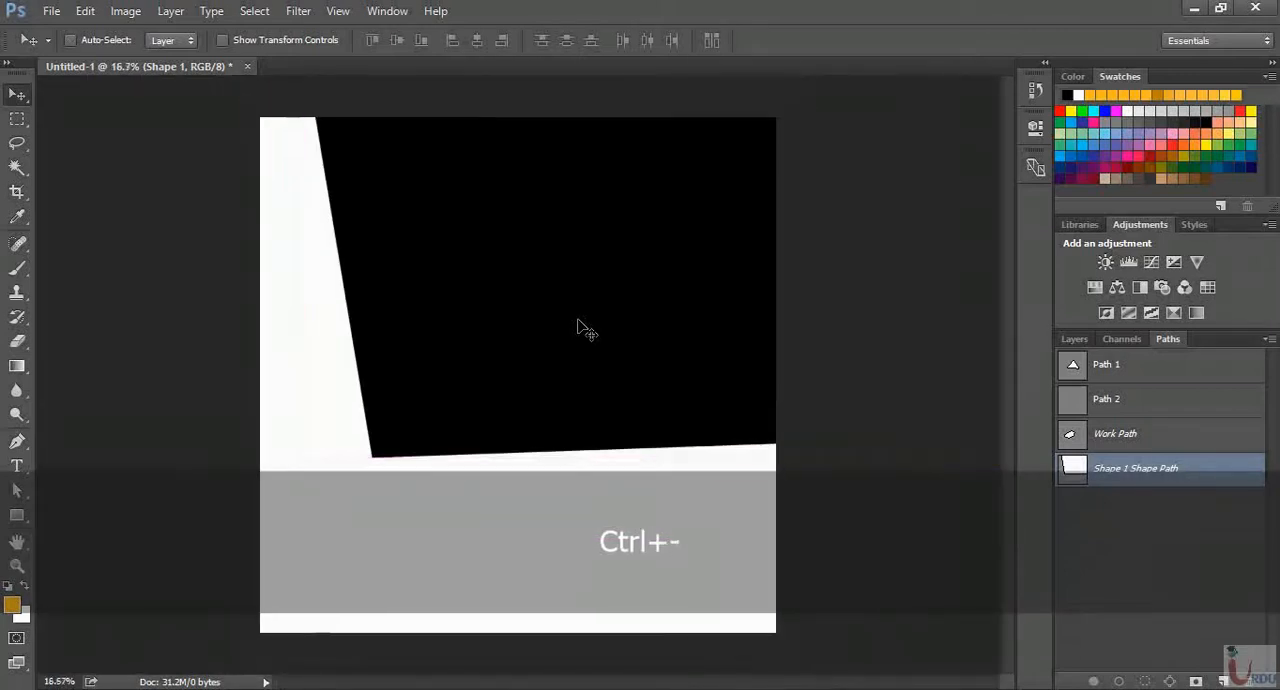
Shrink the black shape proportionally to about 32.5% with Free Transform and reposition it entirely within the canvas's upper middle
key(ctrl+minus)
key(ctrl+t)
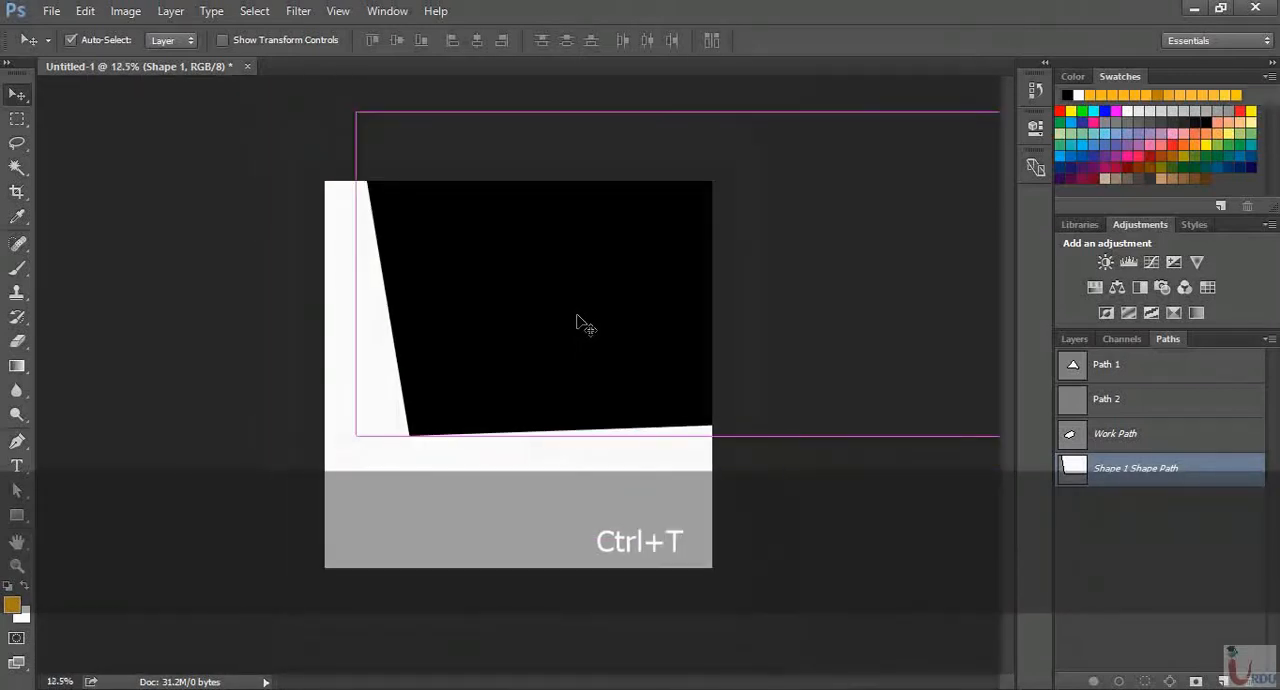
drag(357, 437, 470, 350)
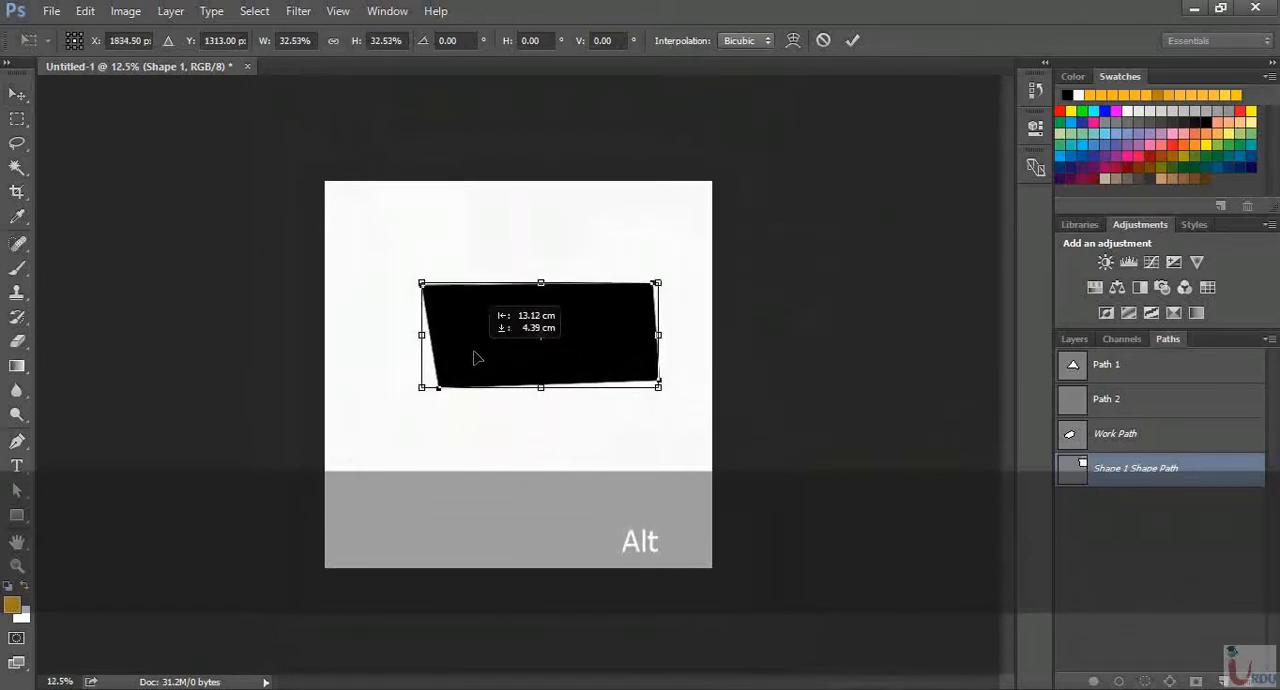
key(Return)
key(ctrl+equal)
key(ctrl+equal)
key(ctrl+equal)
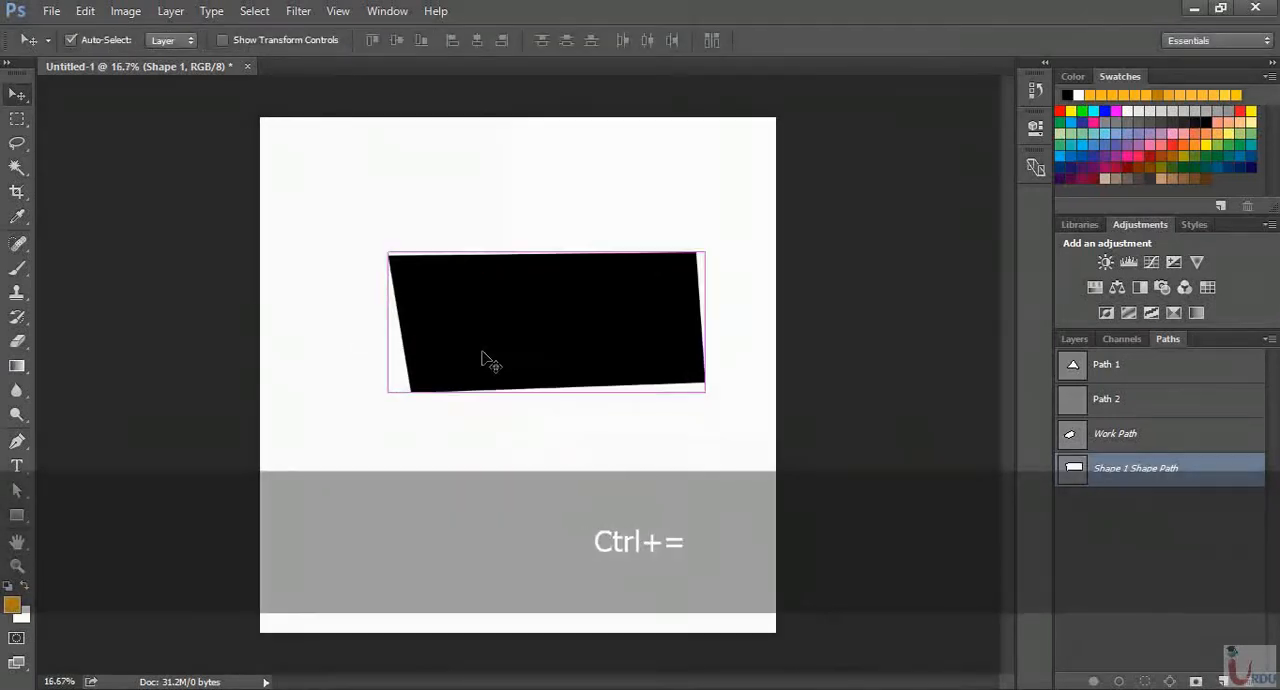
key(ctrl+minus)
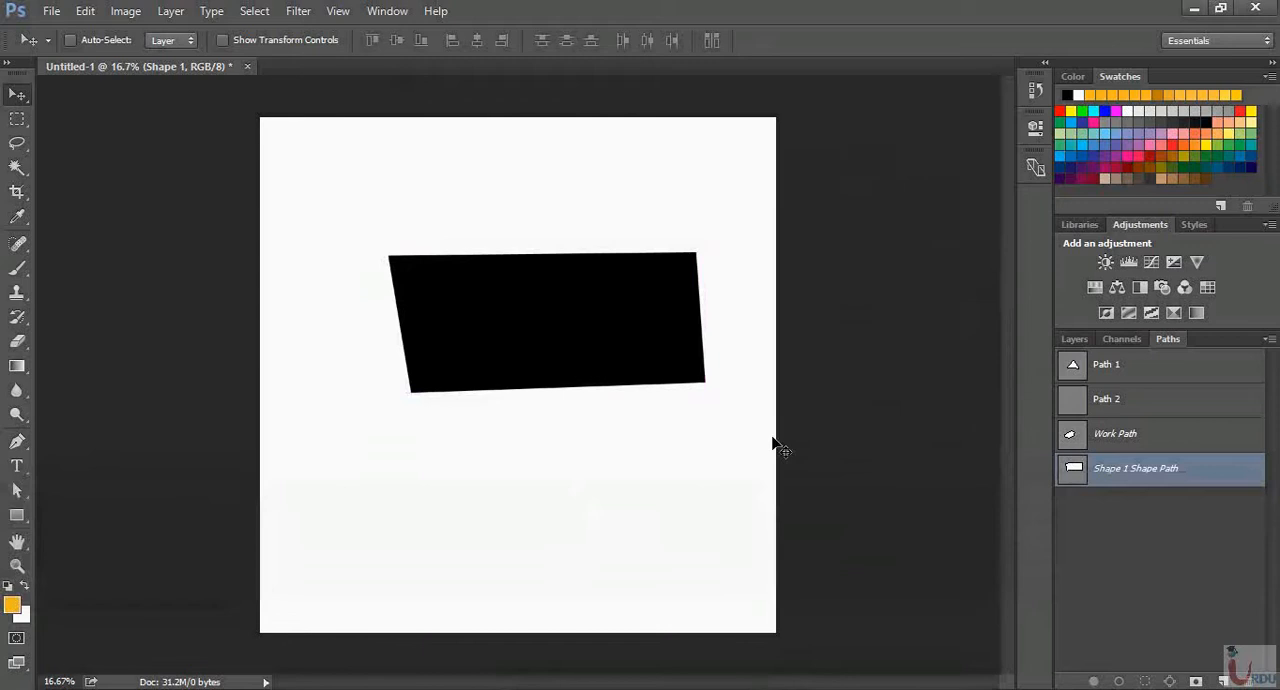
Delete all existing paths together with the black shape and add a new empty path
shift+click(1187, 369)
key(Delete)
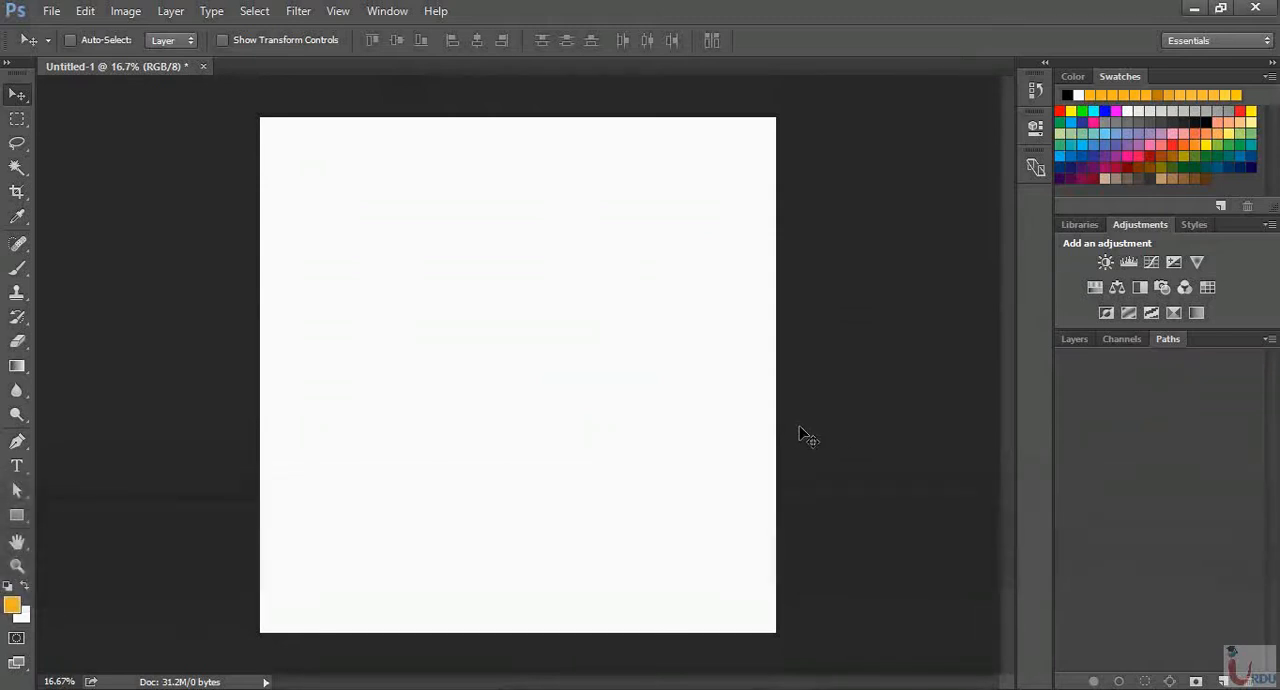
click(1222, 681)
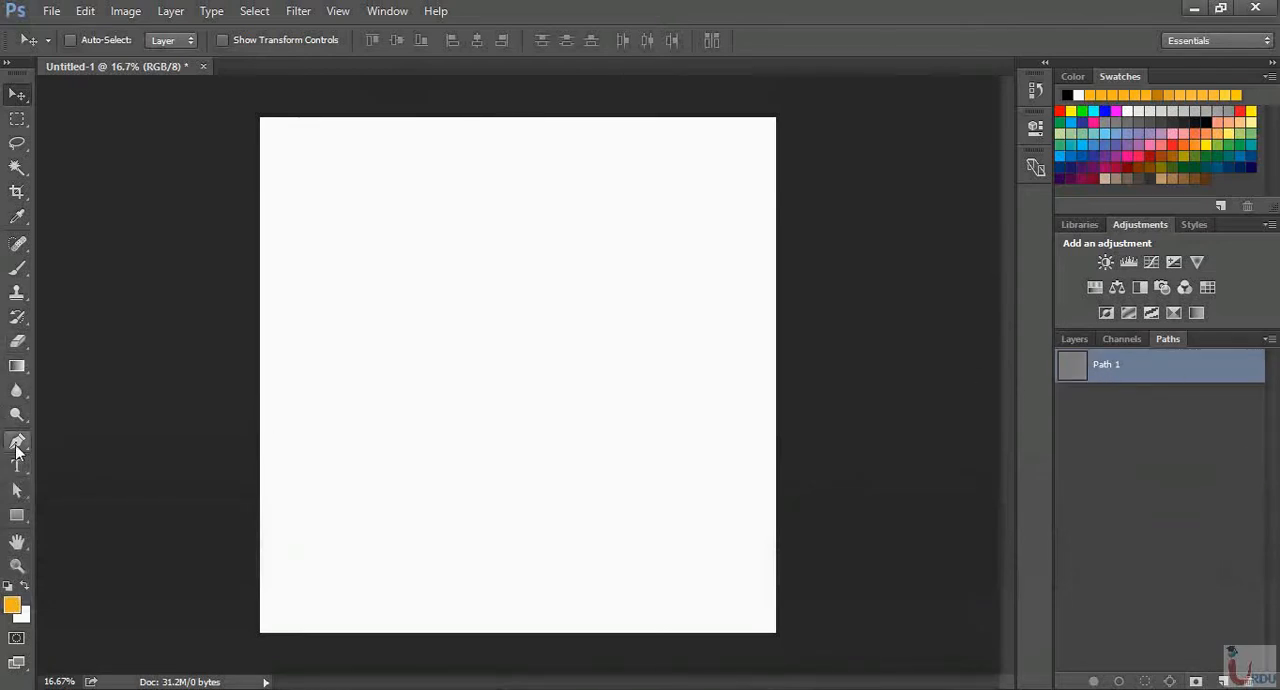
Start a Pen Tool shape with a vertical-handled anchor left of the canvas centre and a second anchor to its upper right
drag(17, 441, 57, 450)
click(60, 445)
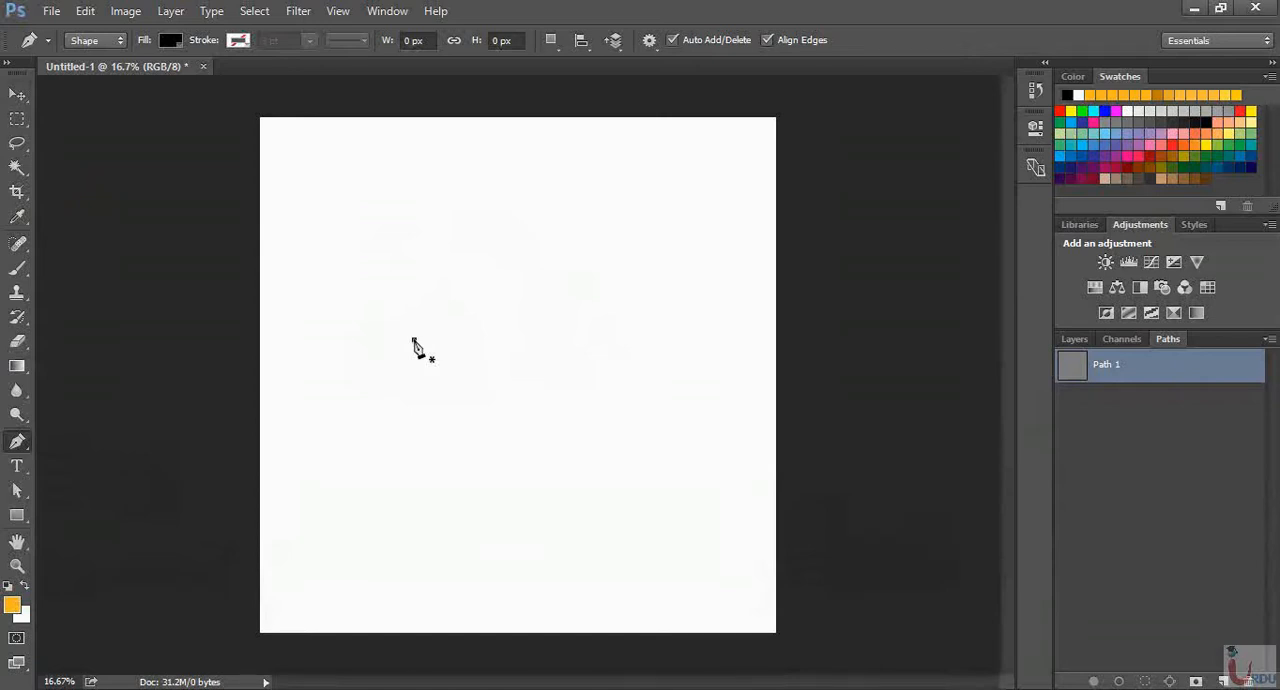
drag(413, 340, 425, 344)
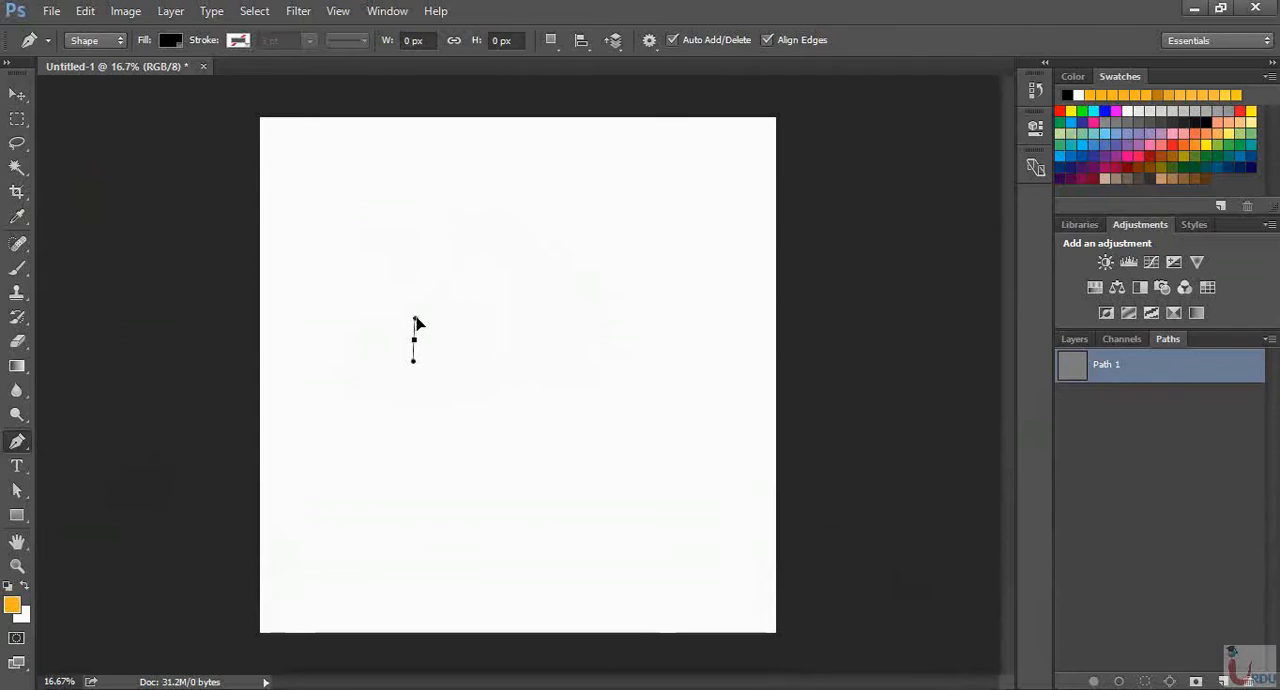
mouse_move(416, 324)
mouse_down()
mouse_move(419, 308)
mouse_move(429, 323)
mouse_move(417, 320)
mouse_up()
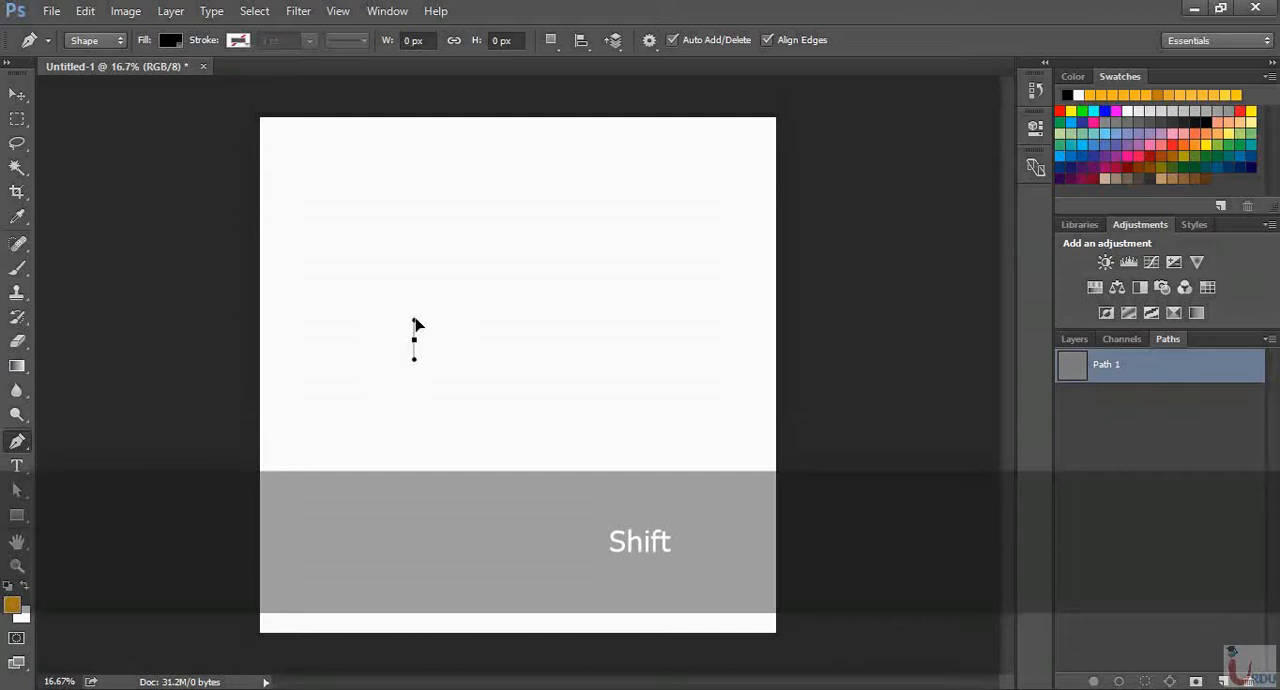
mouse_move(416, 314)
mouse_down()
mouse_move(414, 337)
mouse_move(416, 315)
mouse_up()
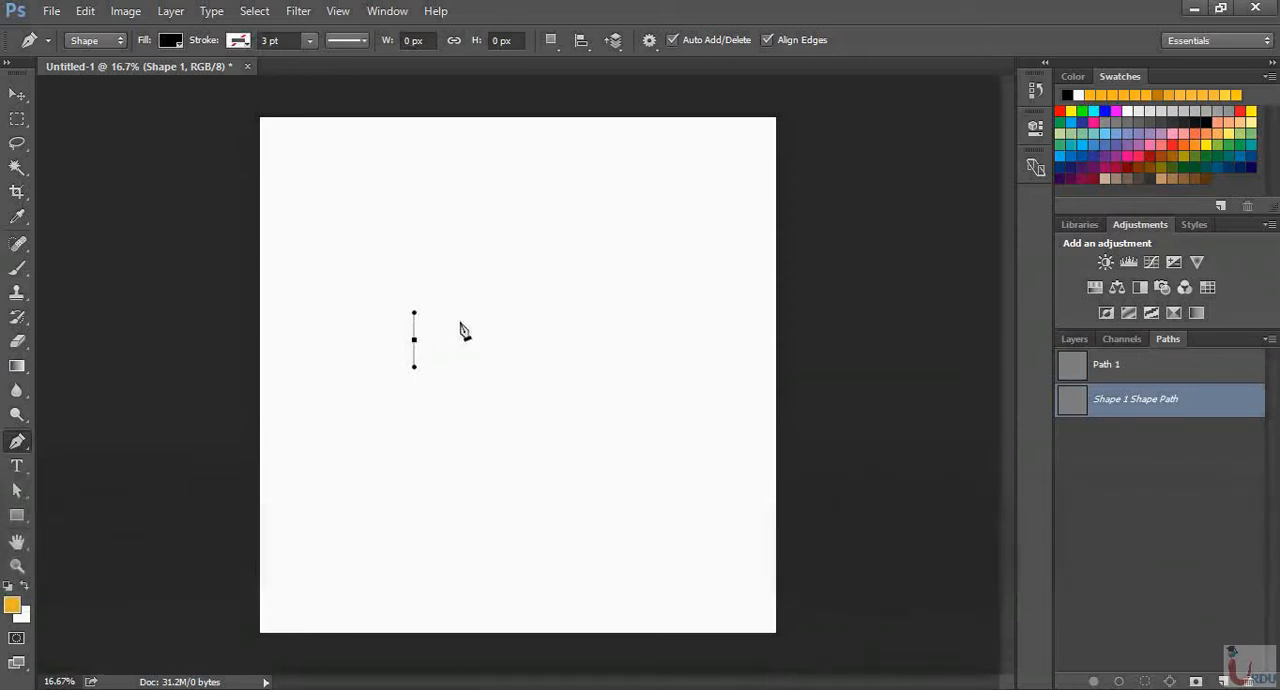
click(415, 340)
click(414, 366)
click(510, 250)
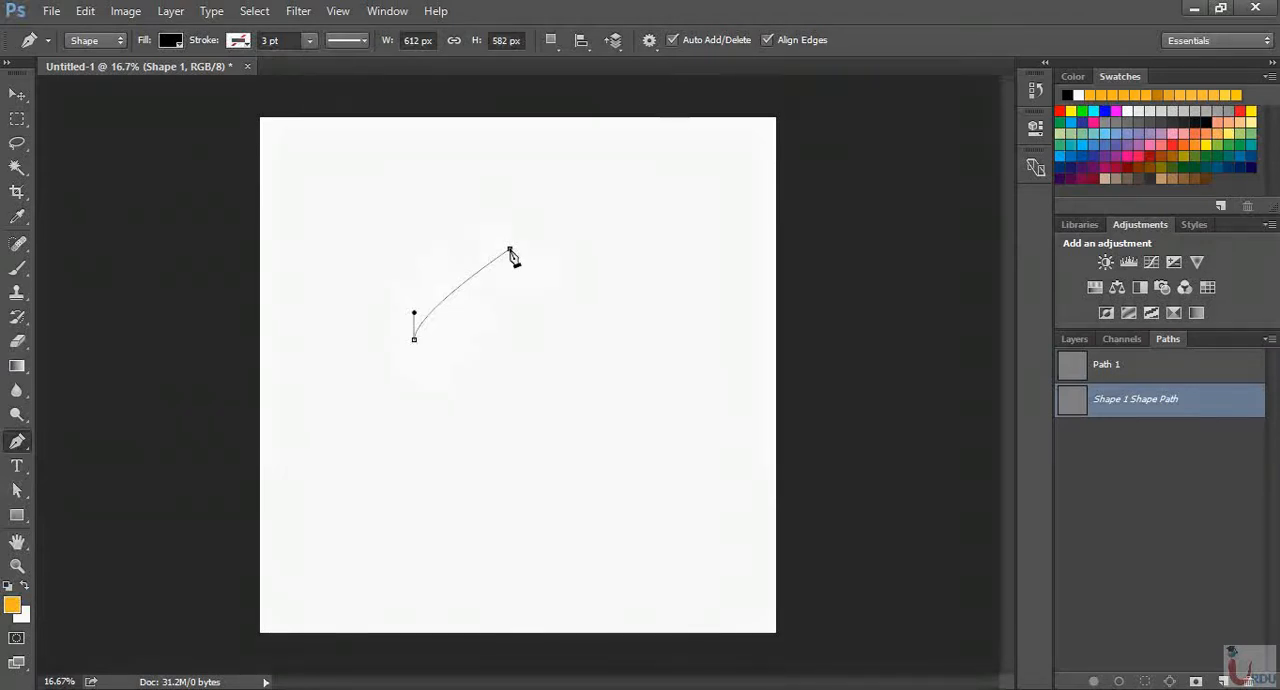
Give the second anchor horizontal handles, lengthen its left one, and keep the first anchor's handles vertical to round the arc
drag(510, 250, 568, 250)
drag(567, 249, 531, 250)
click(493, 252)
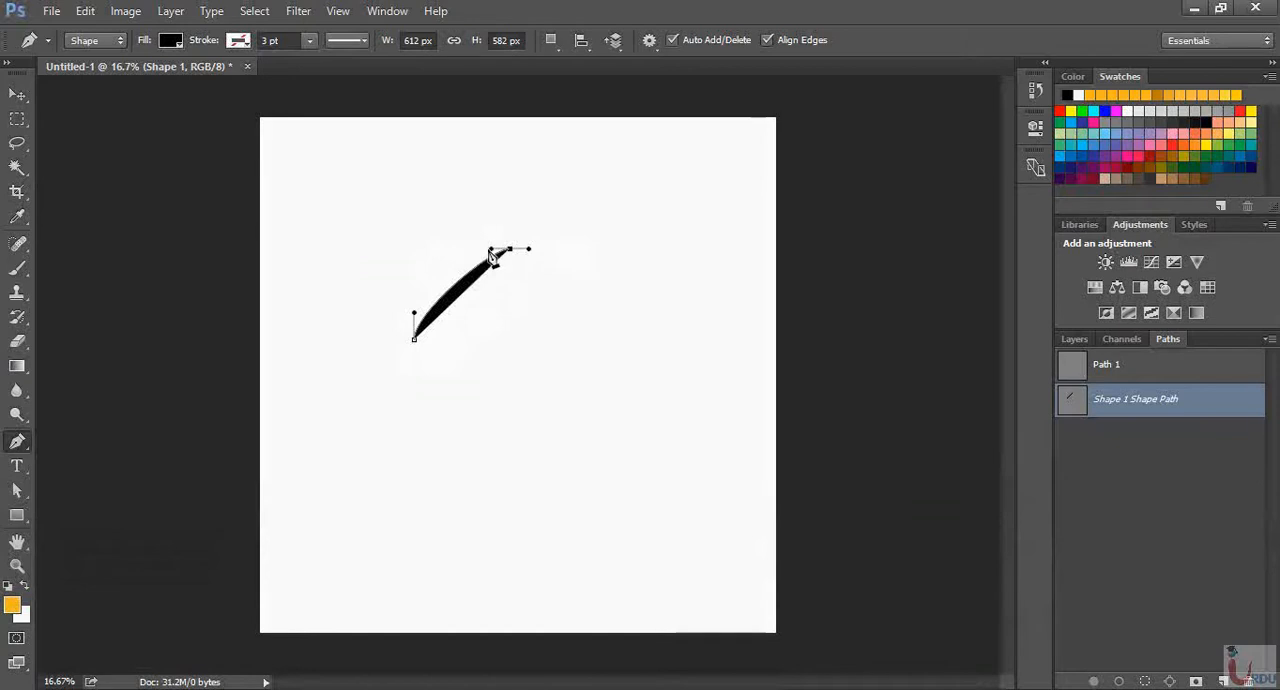
key(alt)
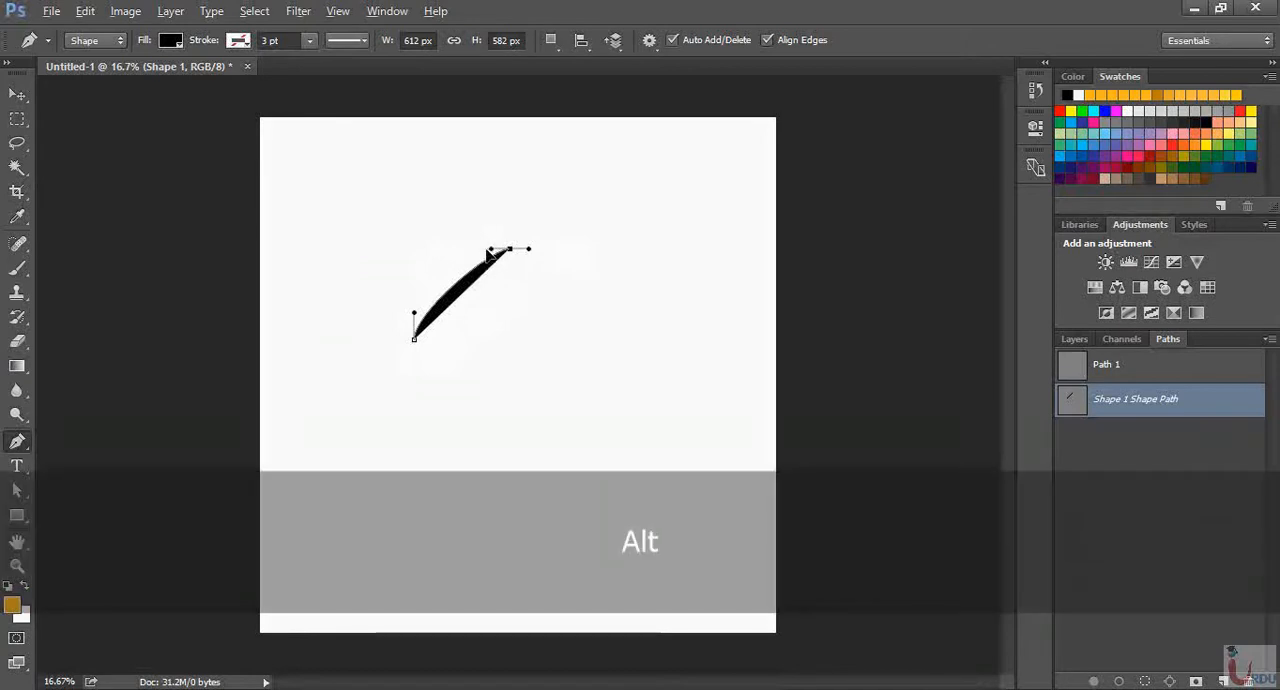
drag(488, 249, 411, 325)
key(shift)
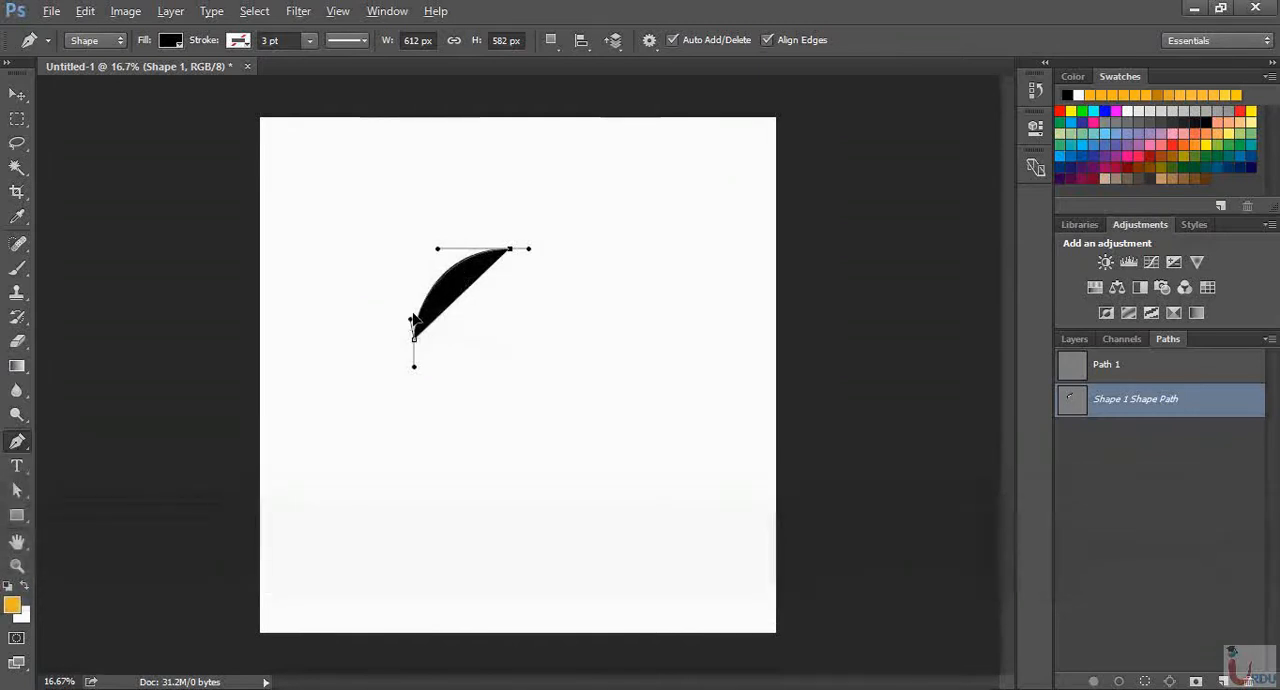
key(shift)
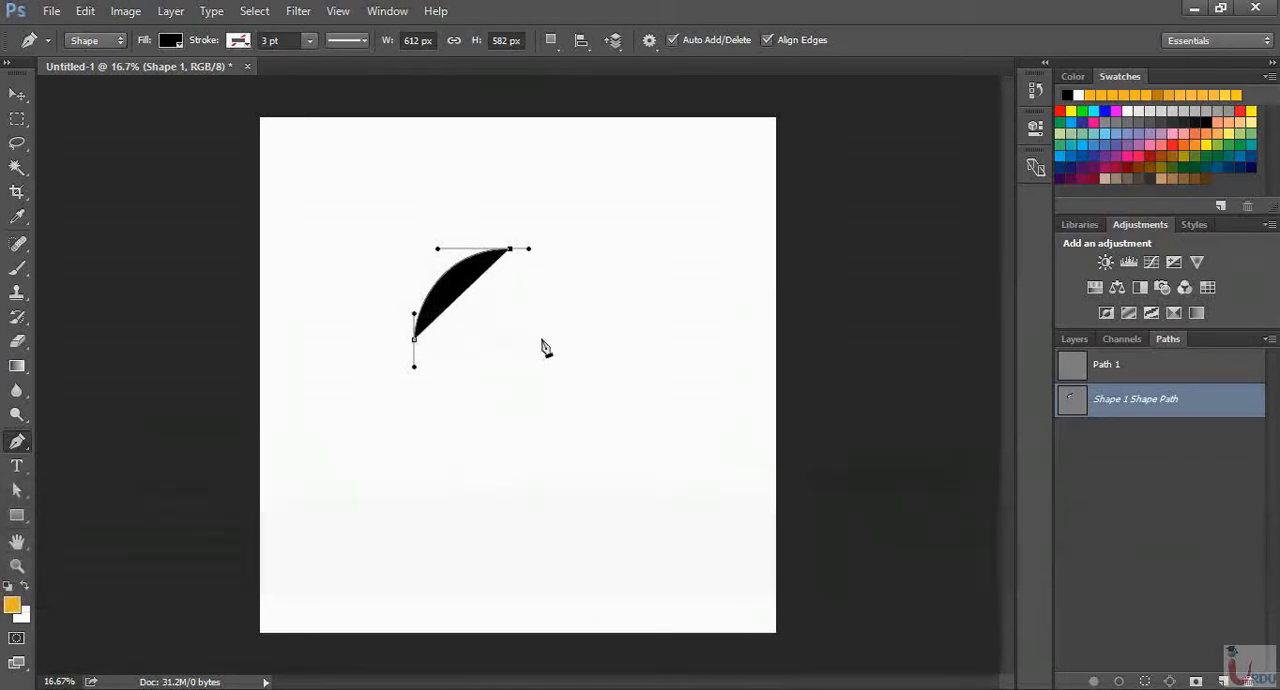
Add curved anchors at the right and below, adjust the right anchor's upper handle, and close the rounded shape at about 1008 by 1056 px
click(572, 335)
key(shift)
drag(574, 341, 572, 396)
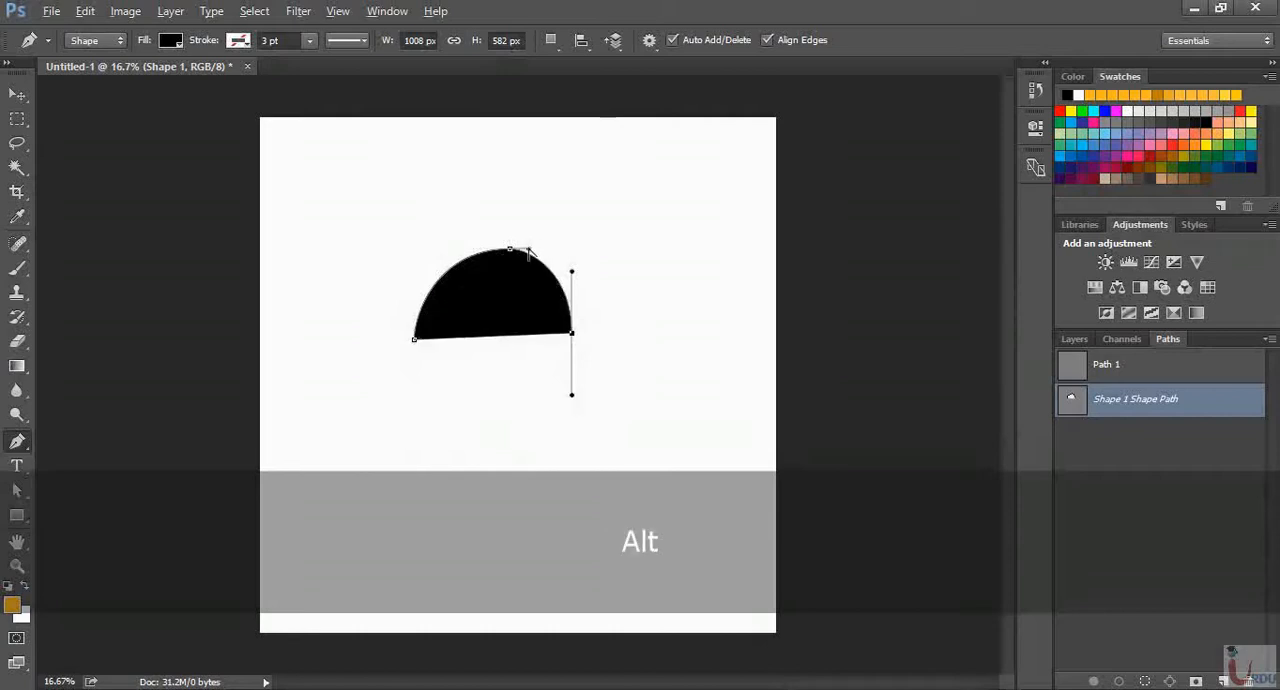
drag(528, 249, 566, 286)
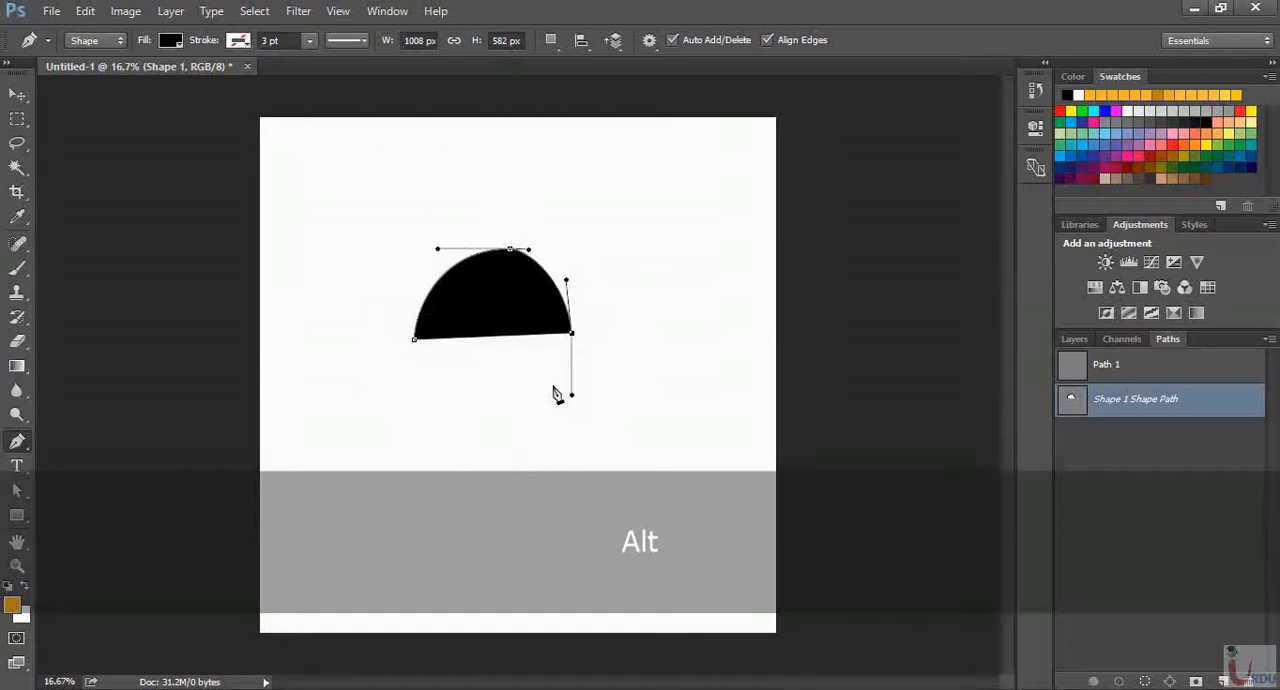
click(504, 415)
mouse_move(505, 420)
mouse_down()
mouse_move(474, 417)
mouse_move(487, 427)
mouse_up()
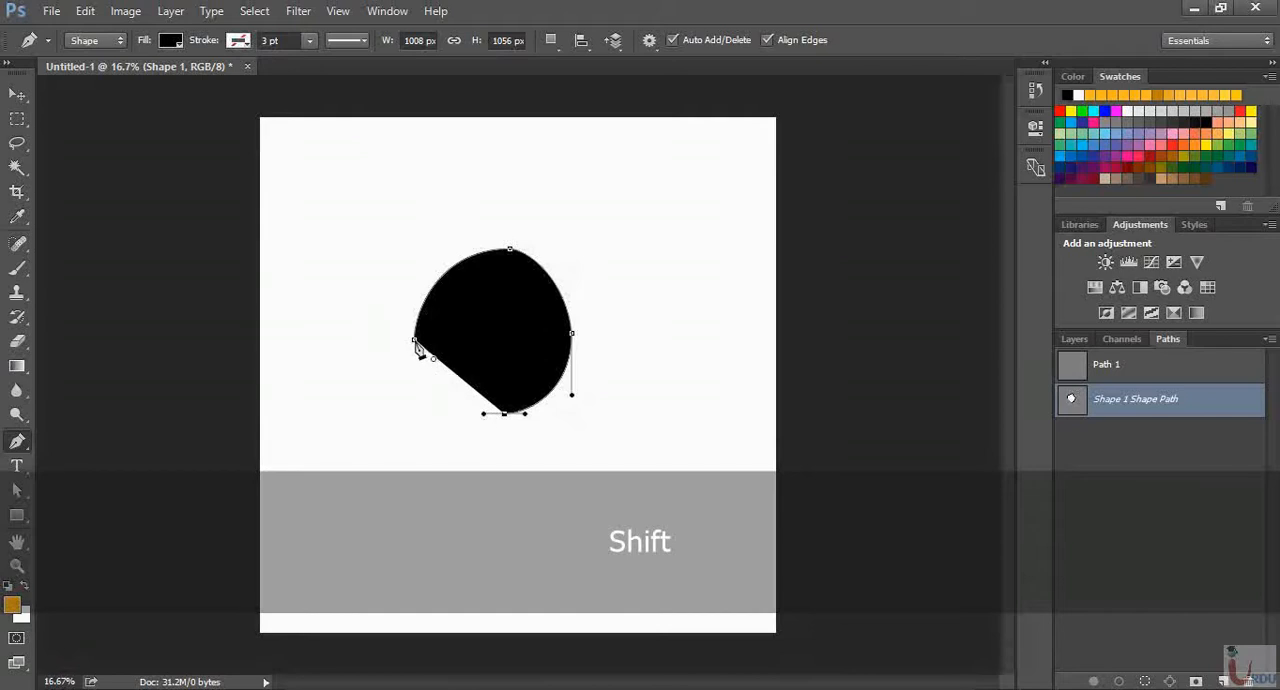
drag(415, 339, 414, 277)
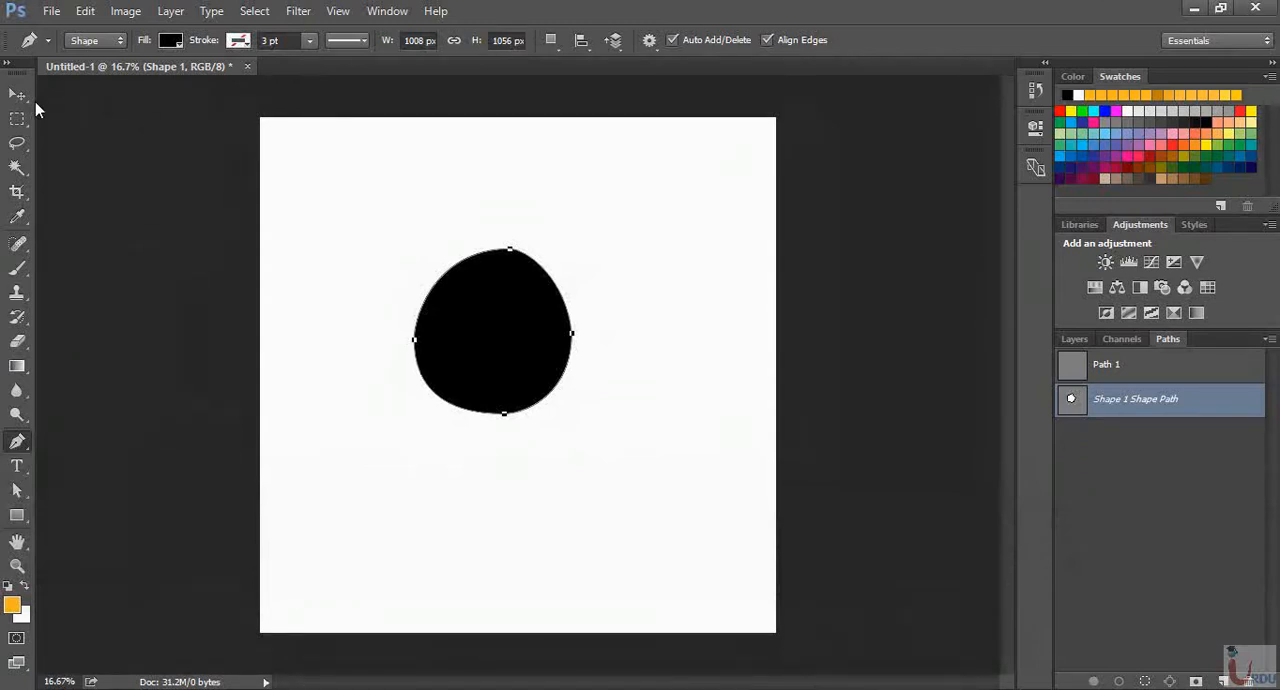
Begin a second shape below the round one with a curved segment about 984 px wide, raising its arc to about 208 px high
click(15, 444)
drag(378, 530, 397, 514)
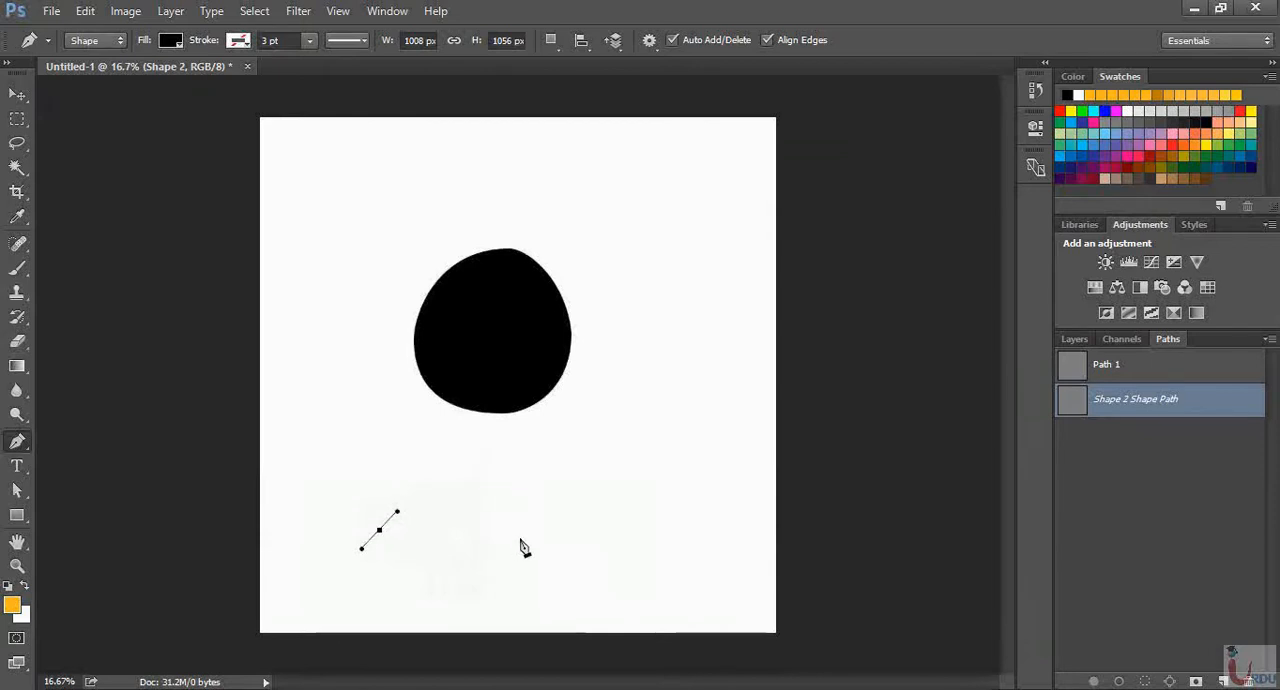
drag(533, 530, 583, 561)
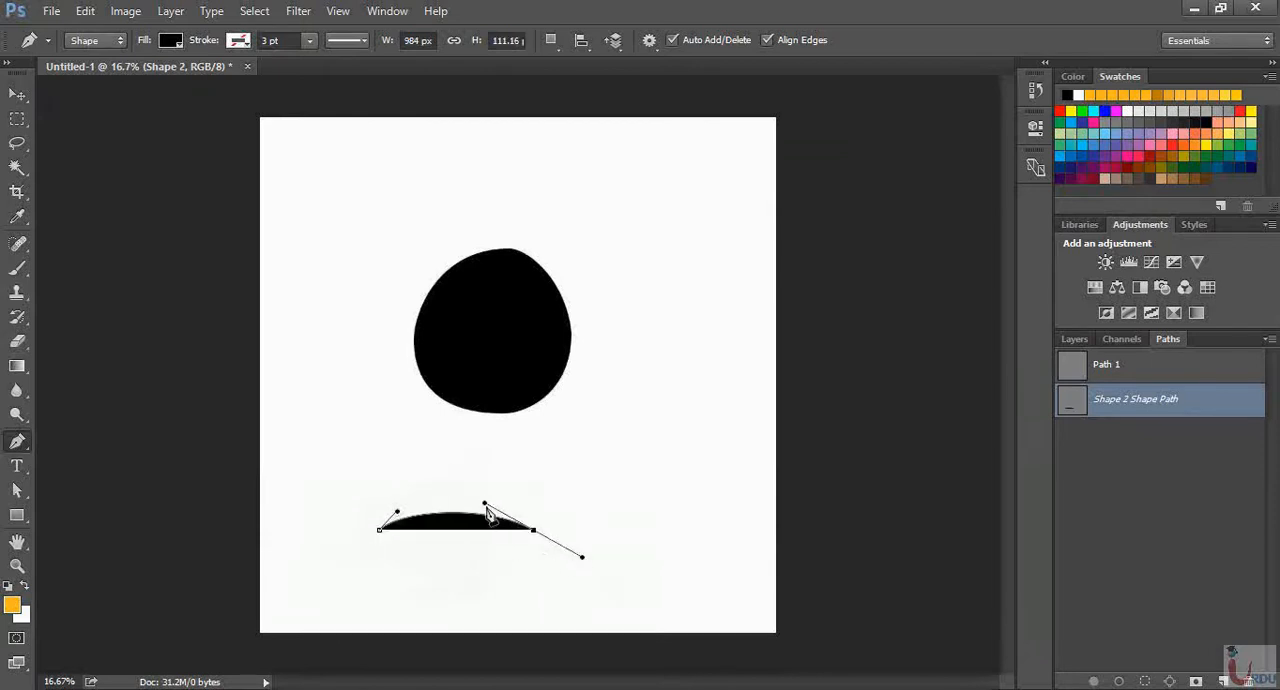
key(alt)
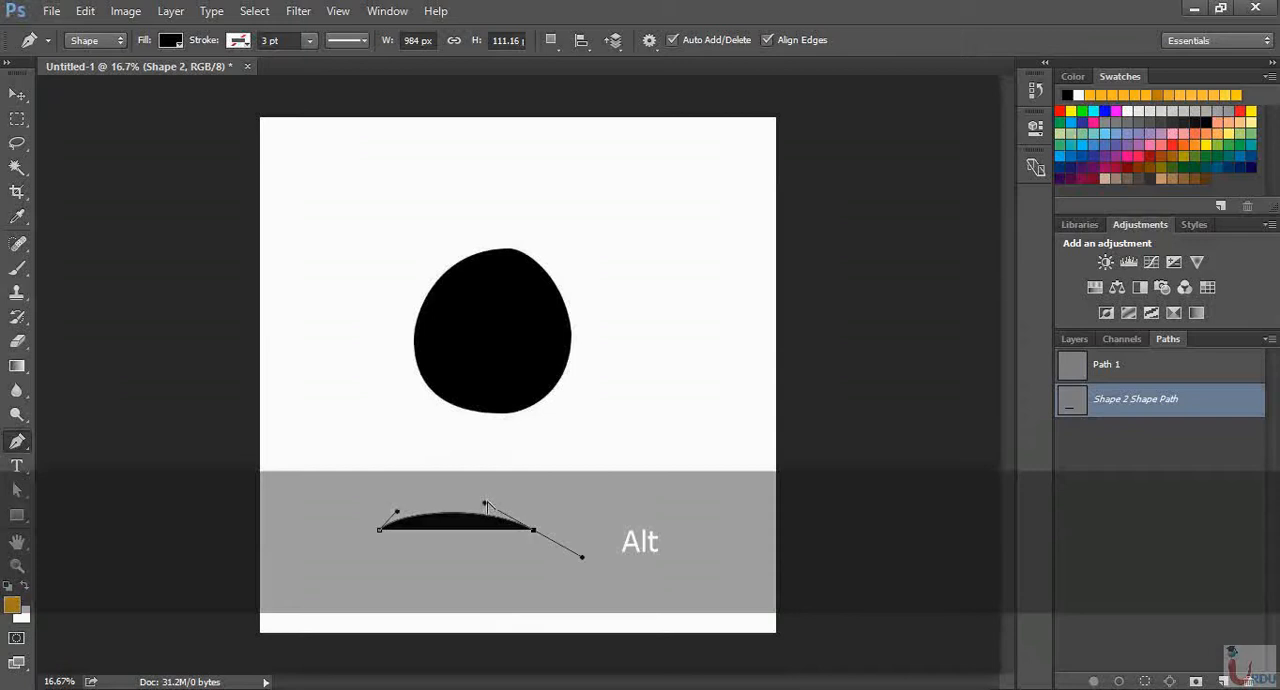
drag(484, 504, 520, 532)
drag(521, 531, 411, 291)
drag(426, 339, 474, 467)
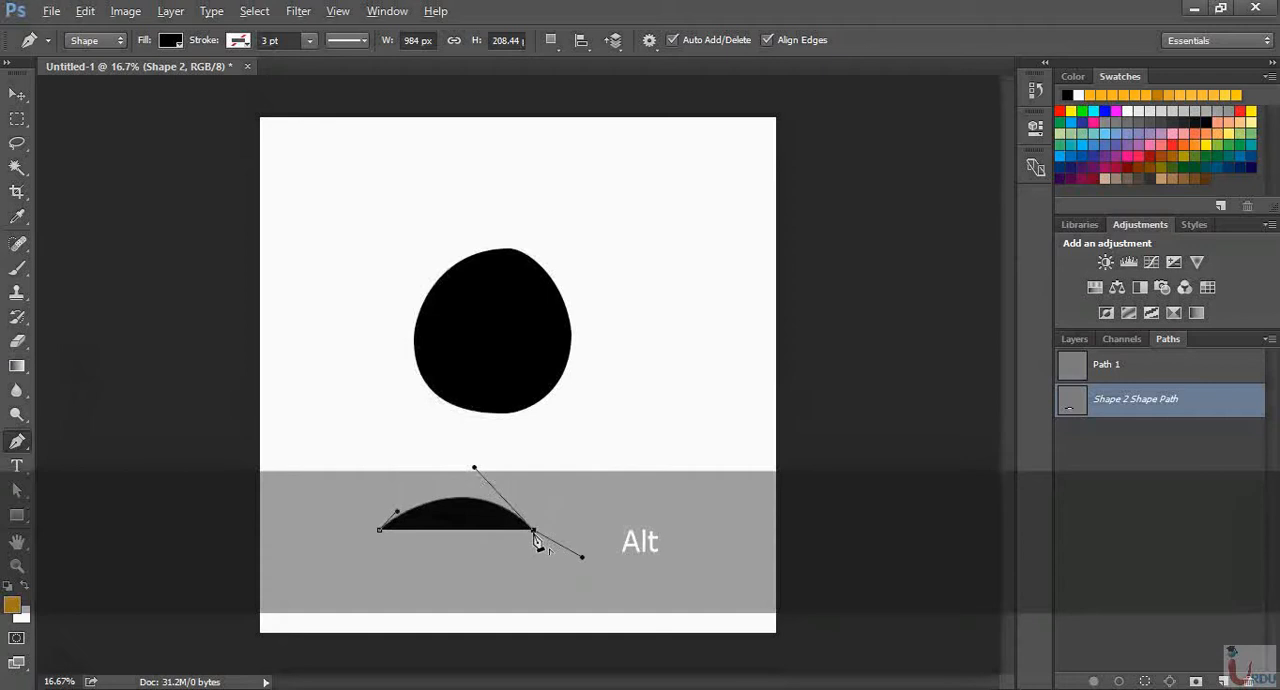
Remove the right anchor's outgoing handle, add two lower anchors, and close the second shape at about 1124 by 497 px
alt+click(533, 531)
drag(492, 575, 453, 573)
drag(358, 566, 364, 552)
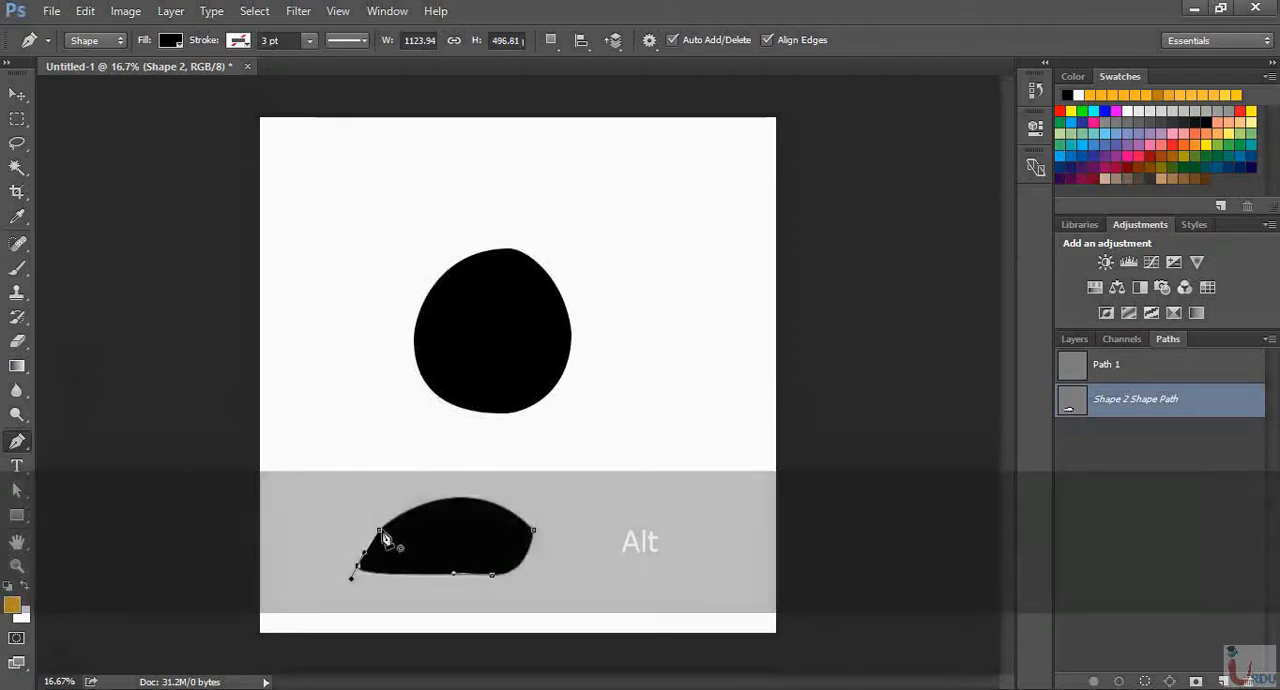
click(381, 533)
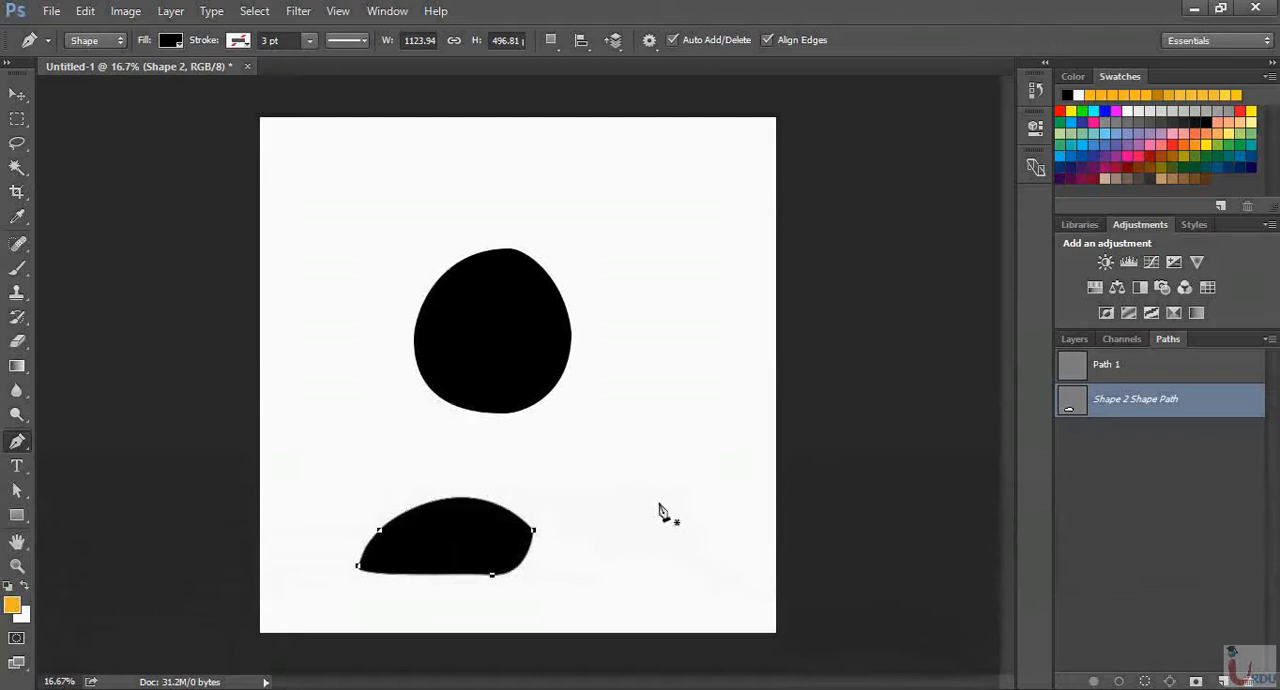
Delete both black curved shapes and switch to the Freeform Pen Tool
key(Delete)
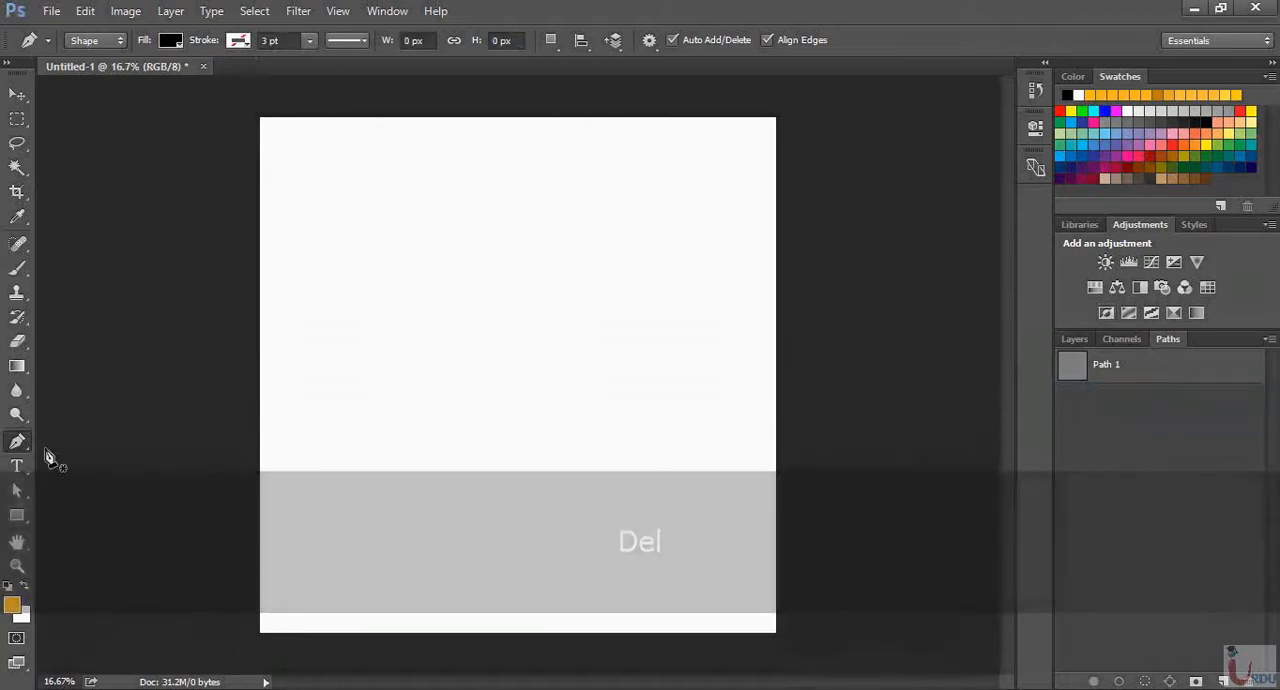
right_click(17, 441)
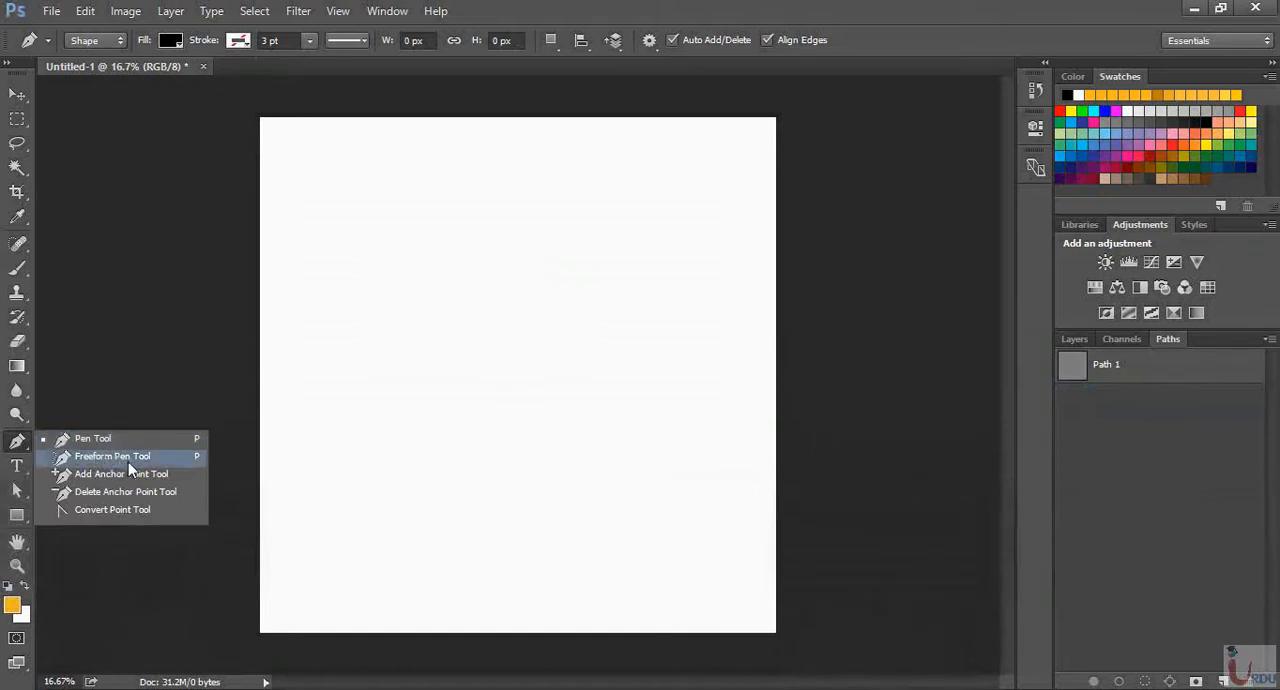
click(128, 462)
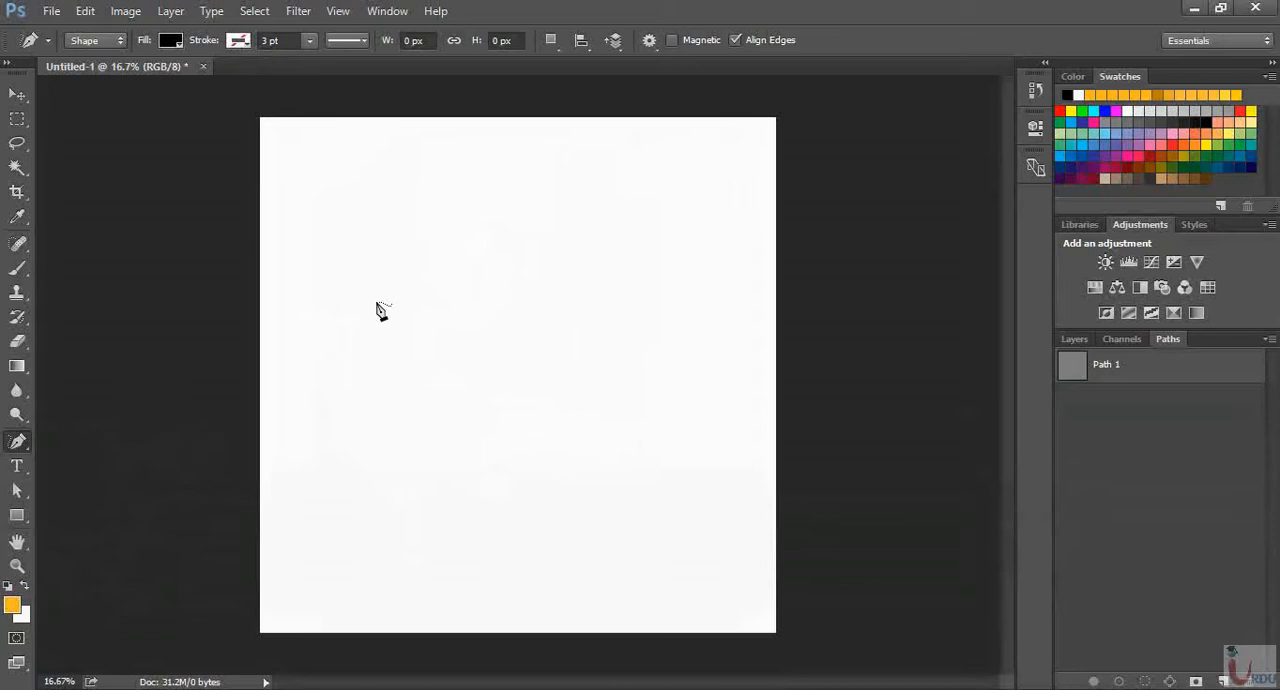
Draw a closed freehand U in Shape mode, about 978 by 1033 px, around the middle of the canvas
click(98, 39)
click(86, 56)
mouse_move(410, 400)
mouse_down()
mouse_move(402, 303)
mouse_move(423, 291)
mouse_move(445, 305)
mouse_move(449, 393)
mouse_move(471, 410)
mouse_move(490, 406)
mouse_move(521, 323)
mouse_move(541, 308)
mouse_move(541, 419)
mouse_move(500, 453)
mouse_move(468, 450)
mouse_move(411, 392)
mouse_up()
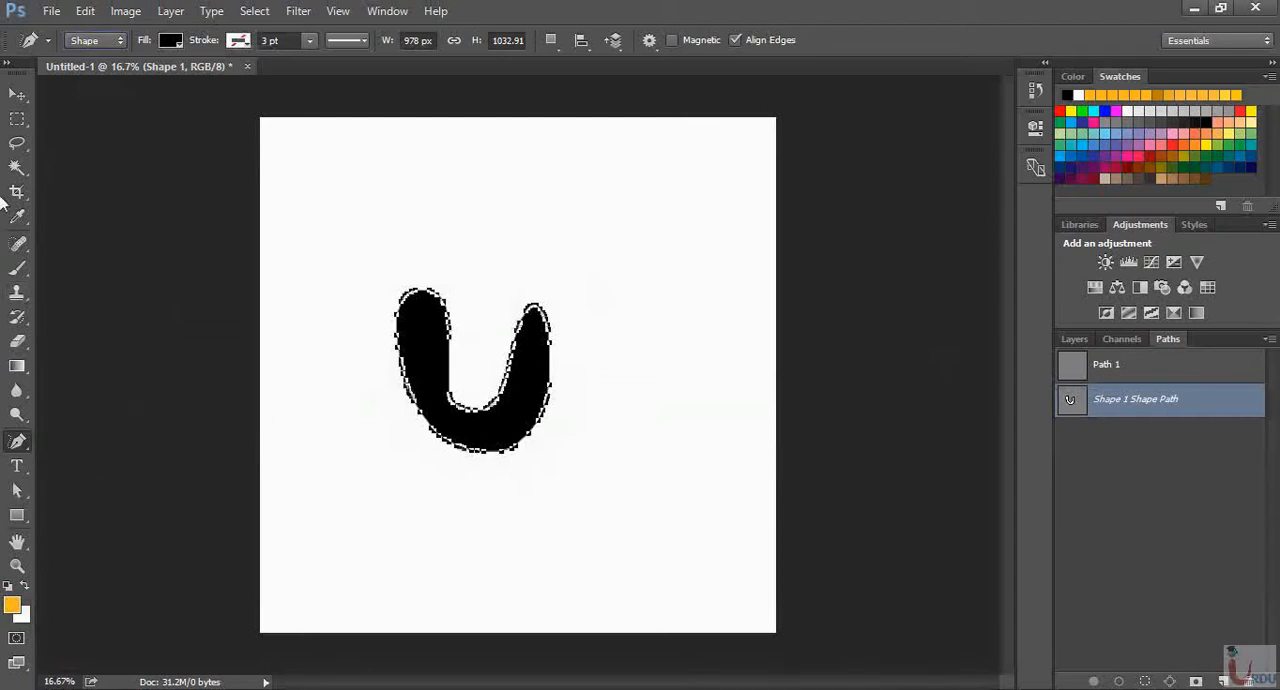
Shift the U shape slightly up and right and enlarge it from its centre with Free Transform until it nearly fills the canvas
click(17, 94)
drag(525, 412, 535, 395)
key(ctrl+t)
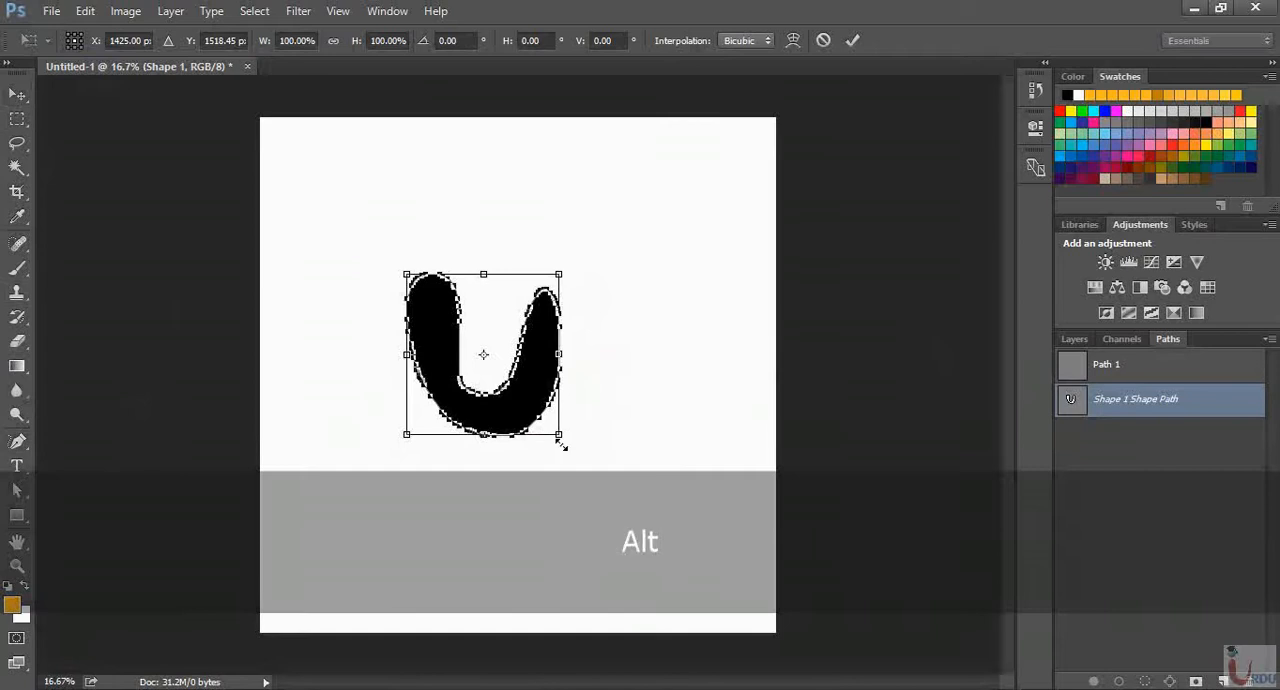
drag(560, 443, 741, 627)
key(Return)
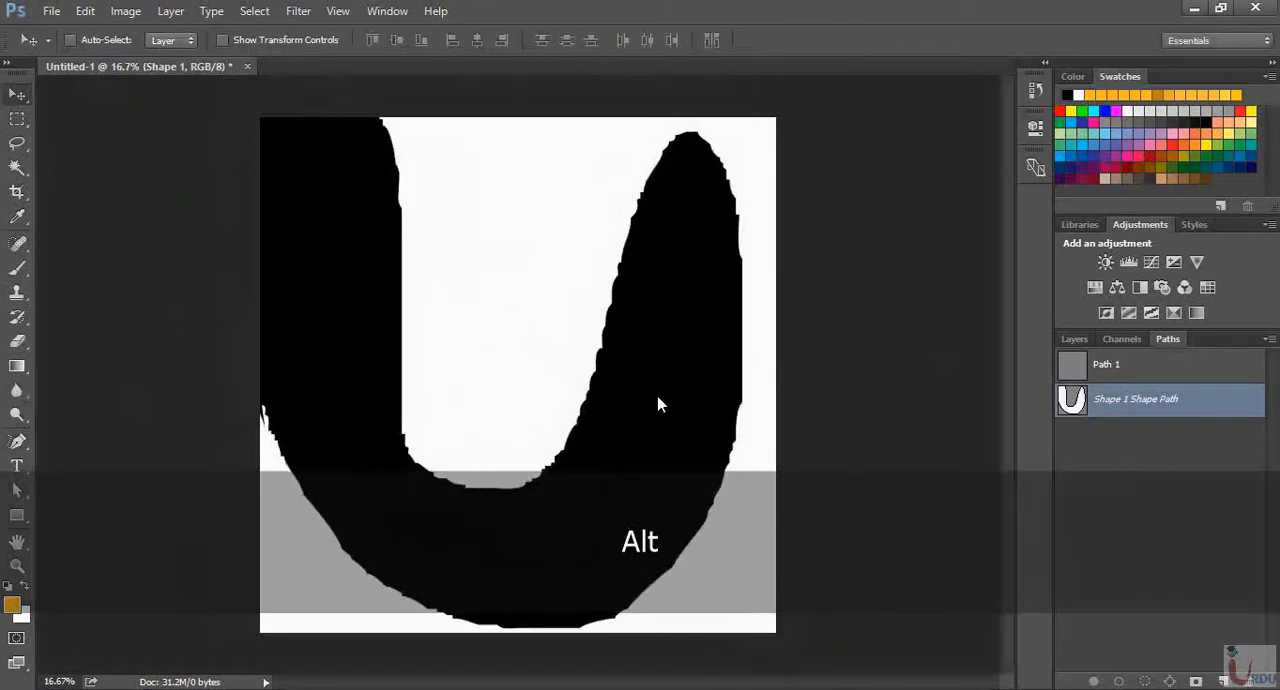
Move the enlarged U shape towards the canvas's lower left and inspect its edges up close at 50% zoom
drag(666, 343, 607, 460)
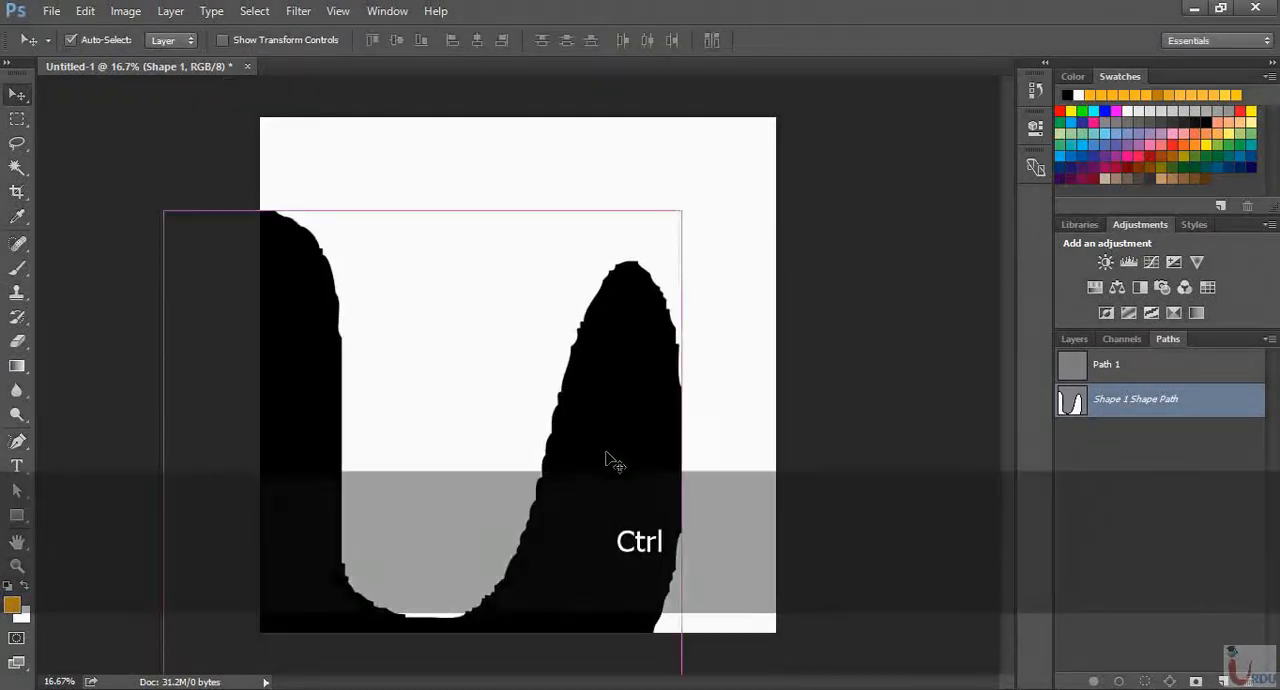
key(ctrl+equal)
key(ctrl+equal)
key(ctrl+equal)
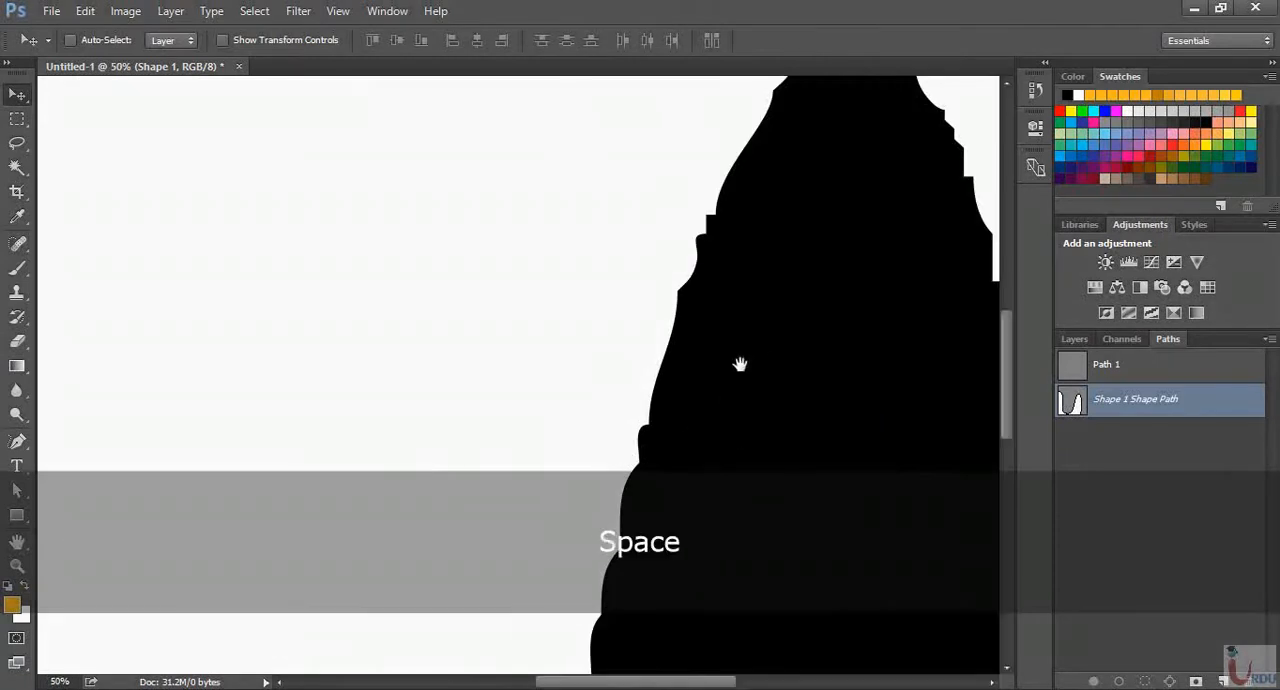
drag(740, 363, 688, 365)
Delete the enlarged U shape so the canvas is empty
key(ctrl+minus)
key(ctrl+minus)
key(Delete)
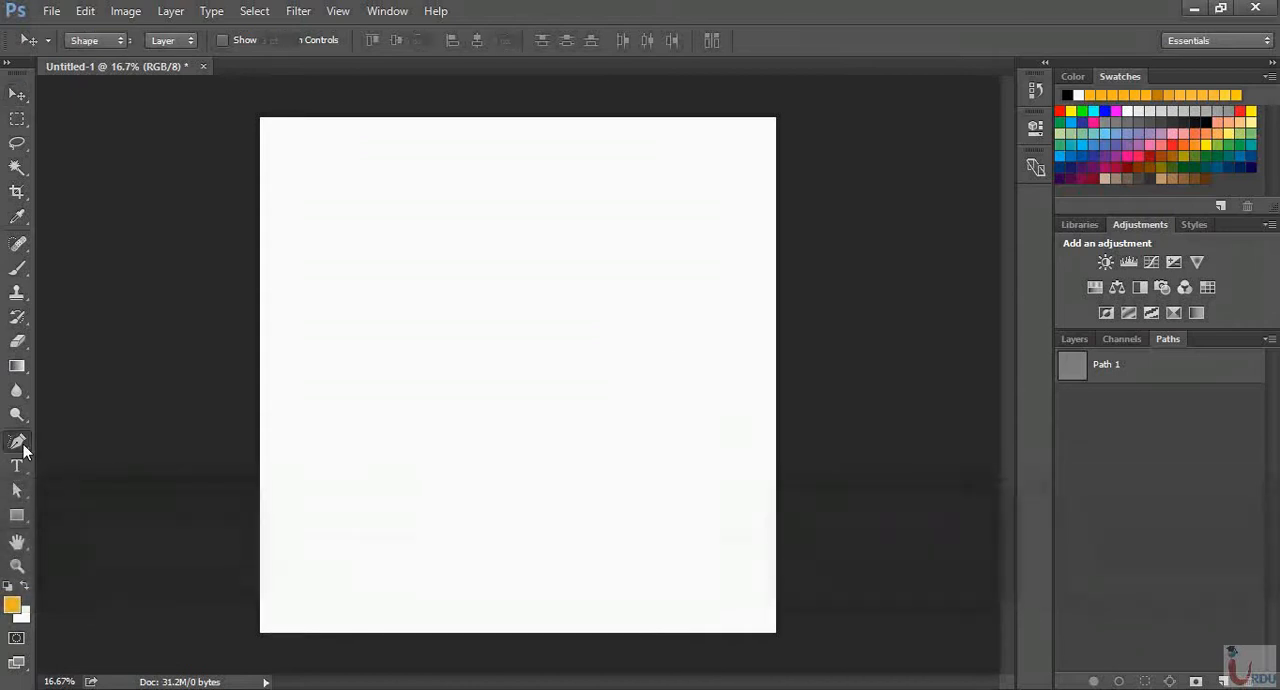
Draw a closed four-sided shape with the Pen Tool in Shape mode, about 1260 by 654 px, slightly above the canvas centre
click(20, 445)
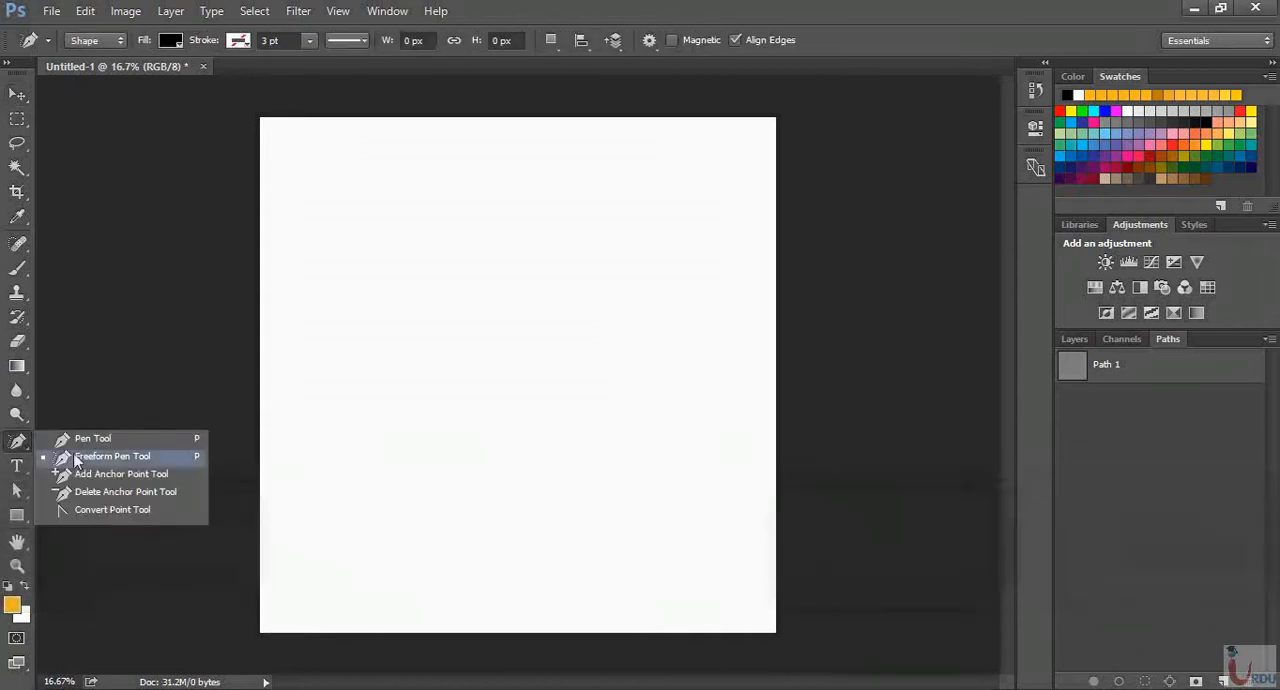
click(130, 444)
click(432, 376)
click(432, 281)
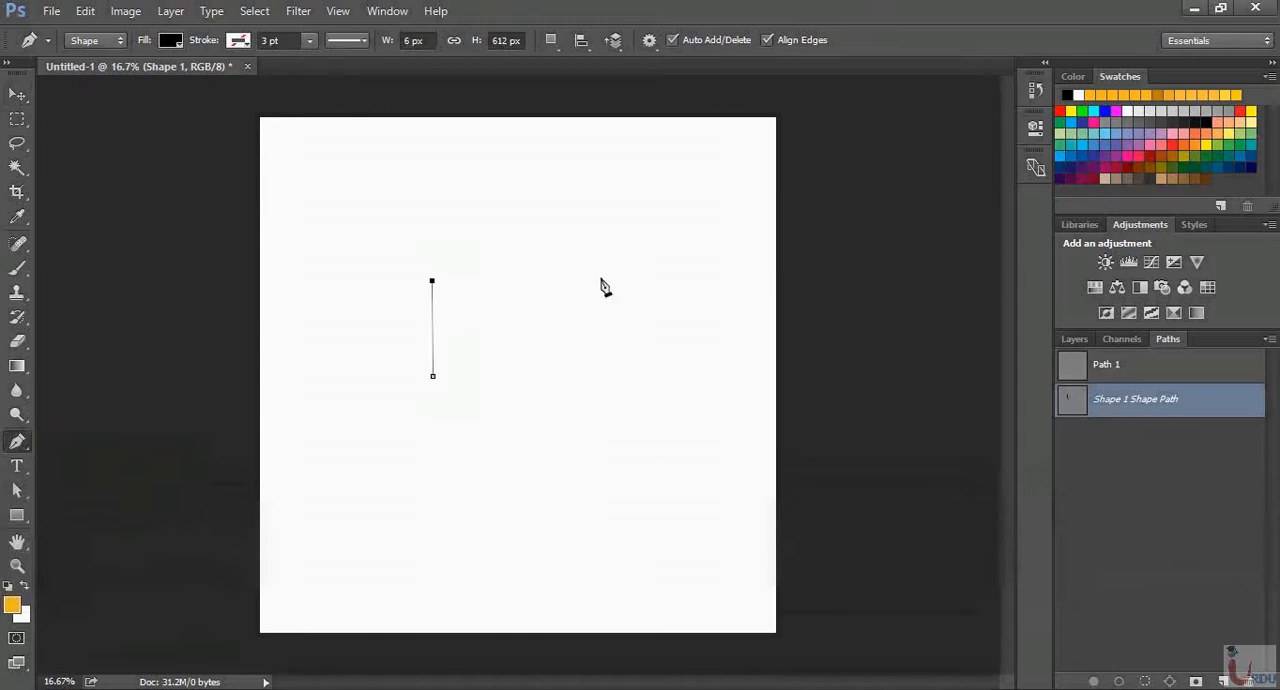
click(628, 274)
click(628, 371)
click(432, 376)
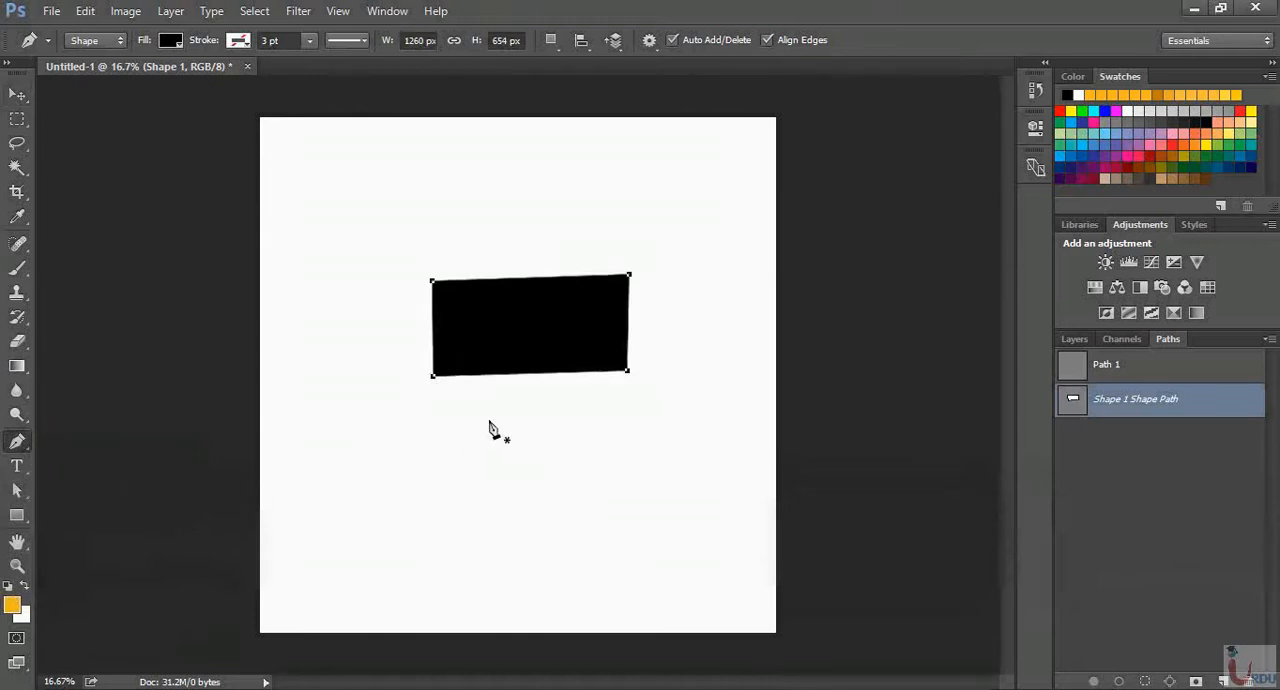
Undo the whole four-sided black shape
key(ctrl+alt+z)
key(ctrl+alt+z)
key(ctrl+alt+z)
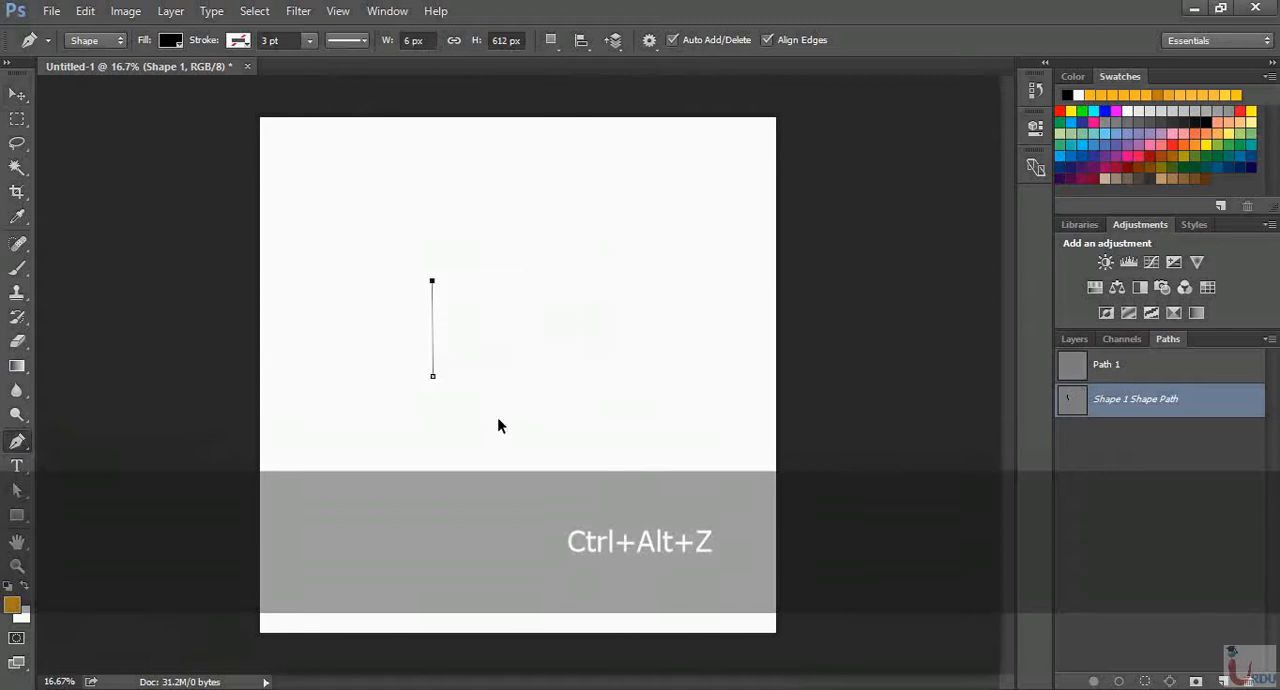
key(ctrl+alt+z)
Set the Pen Tool to Path mode and draw a closed, irregular four-sided path in the canvas's upper left area
click(95, 40)
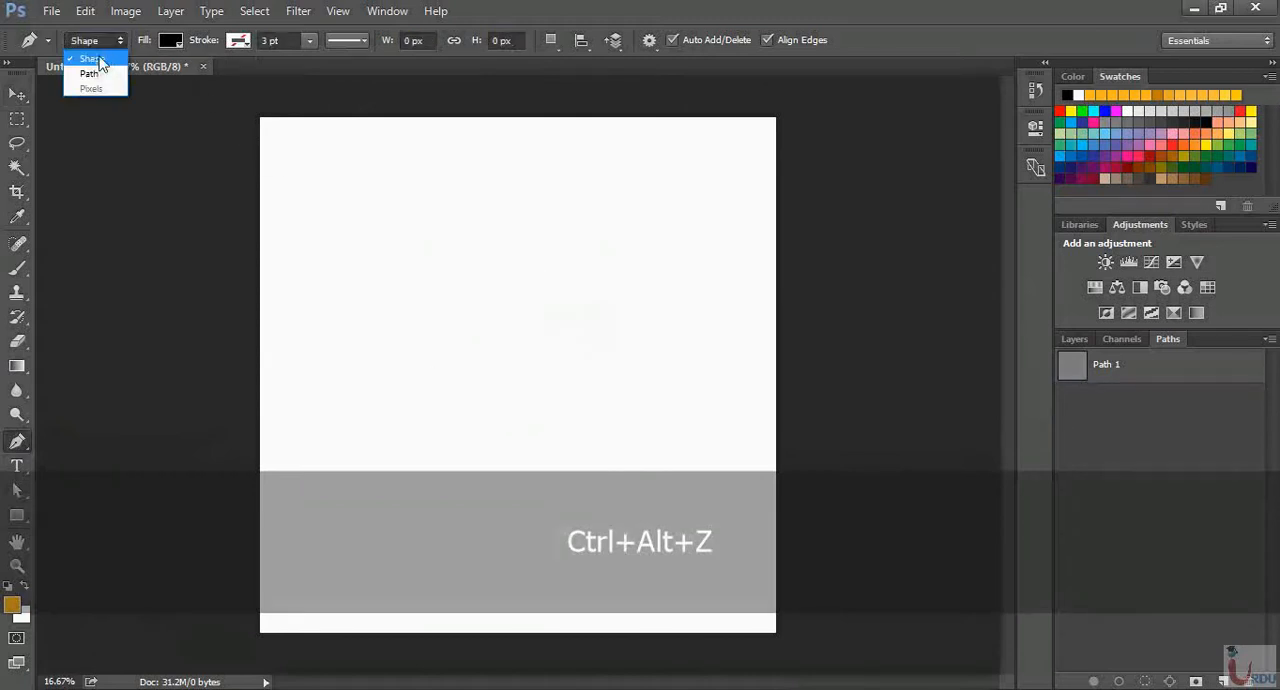
click(91, 74)
click(349, 361)
click(411, 263)
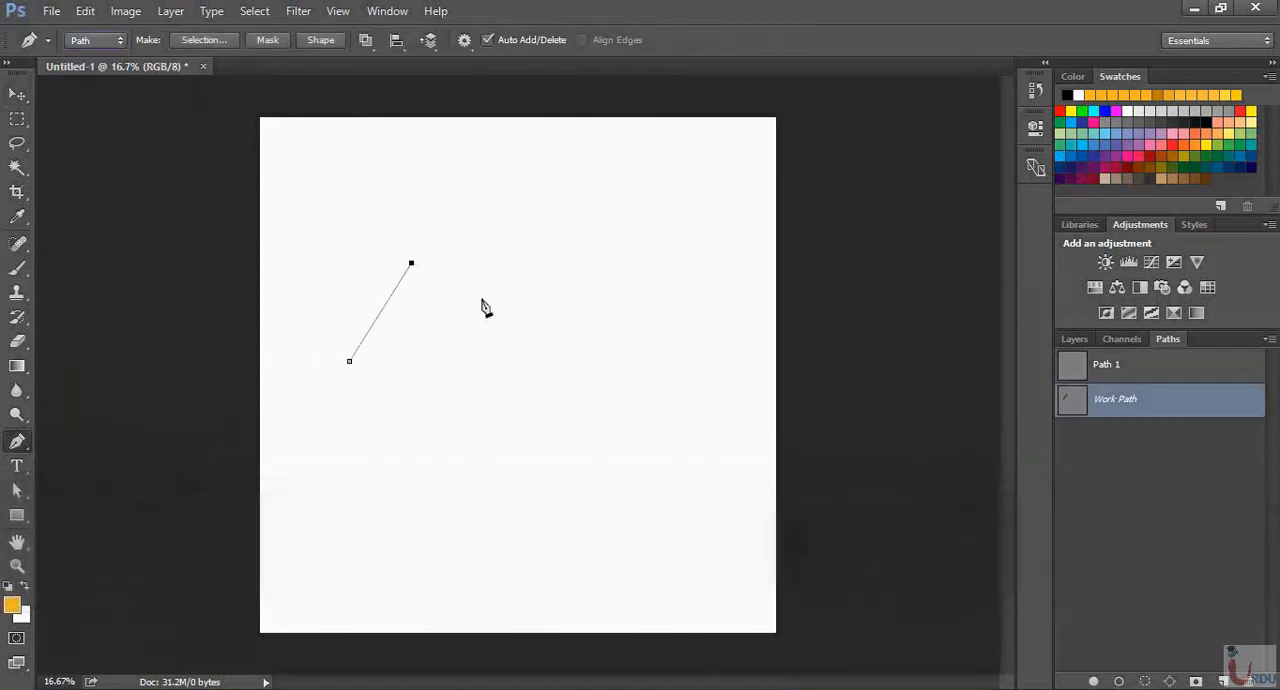
click(559, 321)
click(564, 381)
click(349, 361)
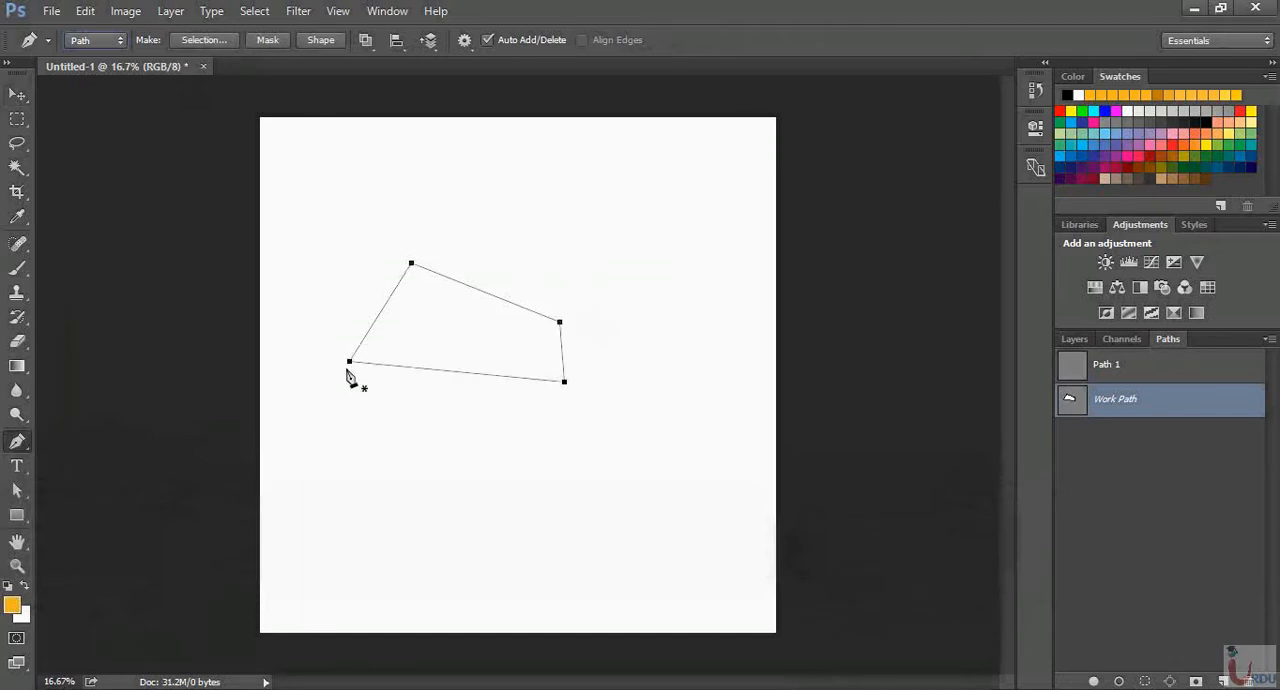
Add an anchor point to the middle of the path's sloping upper edge with the Add Anchor Point Tool
click(17, 442)
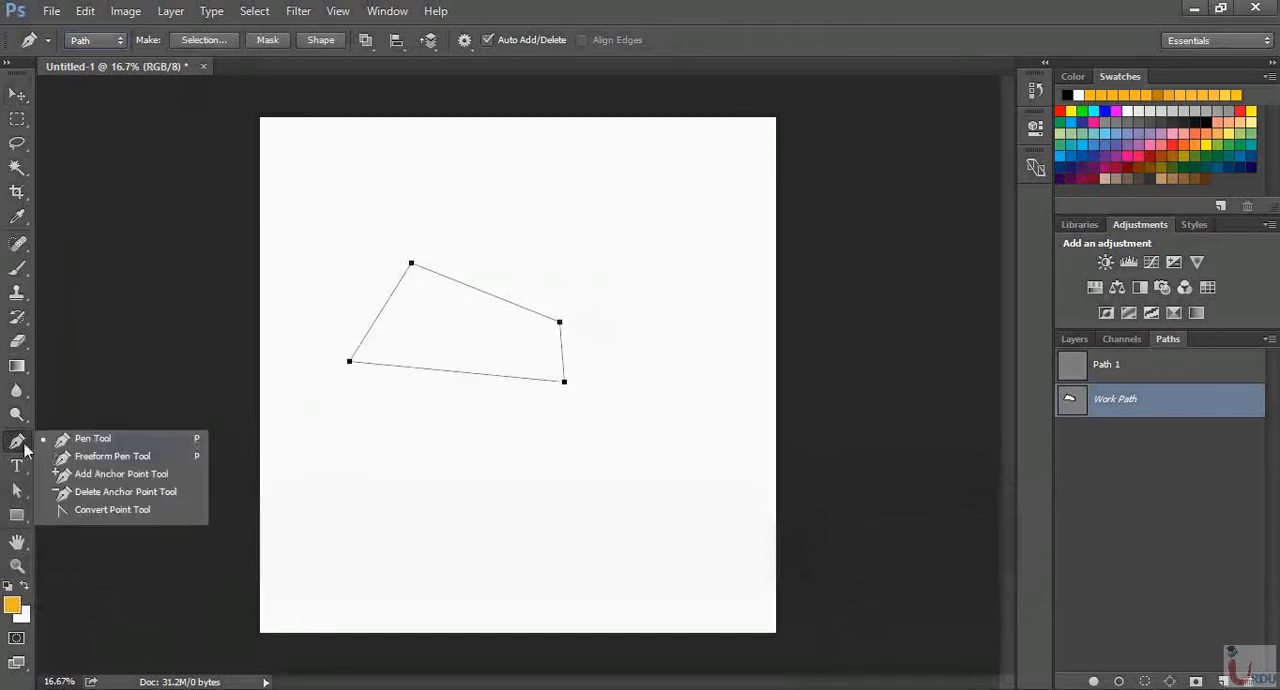
click(104, 481)
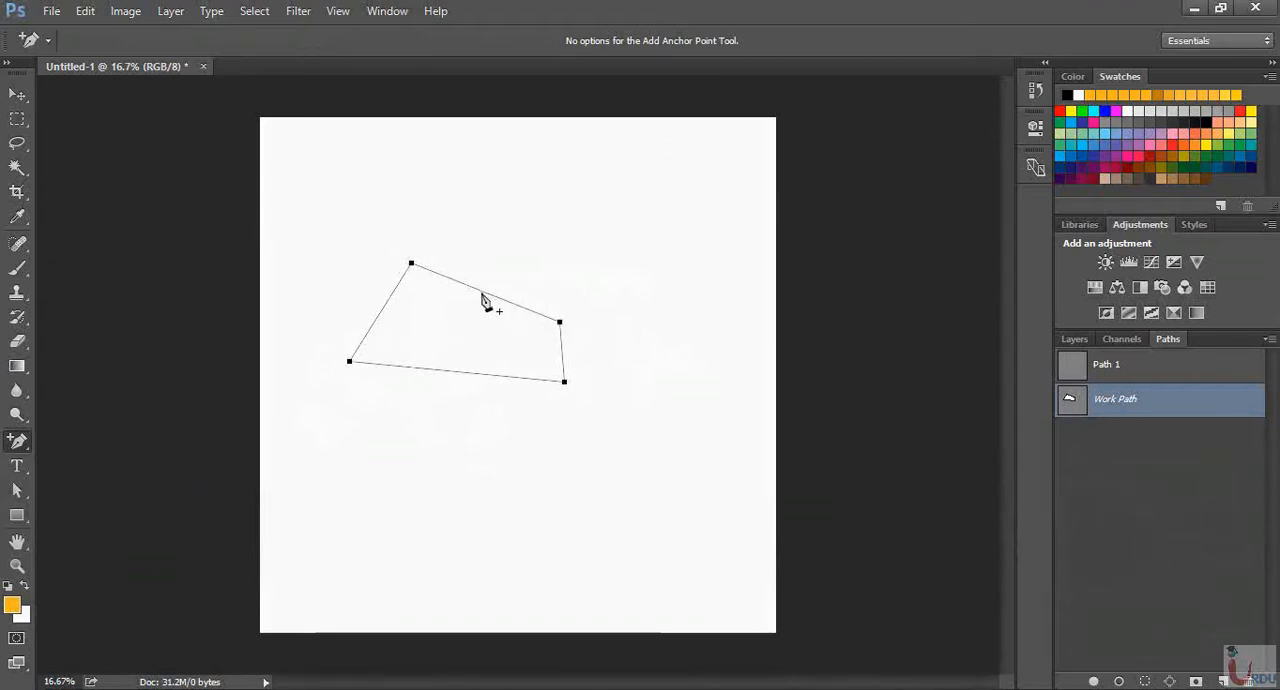
click(18, 442)
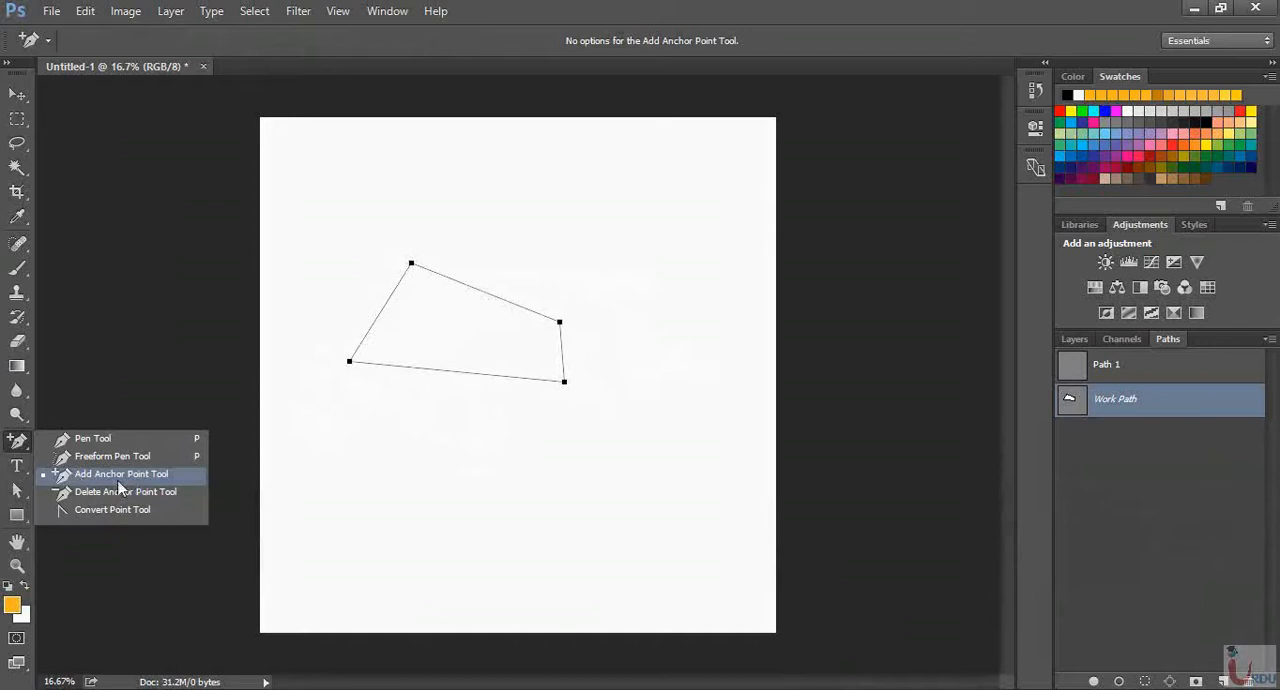
click(143, 474)
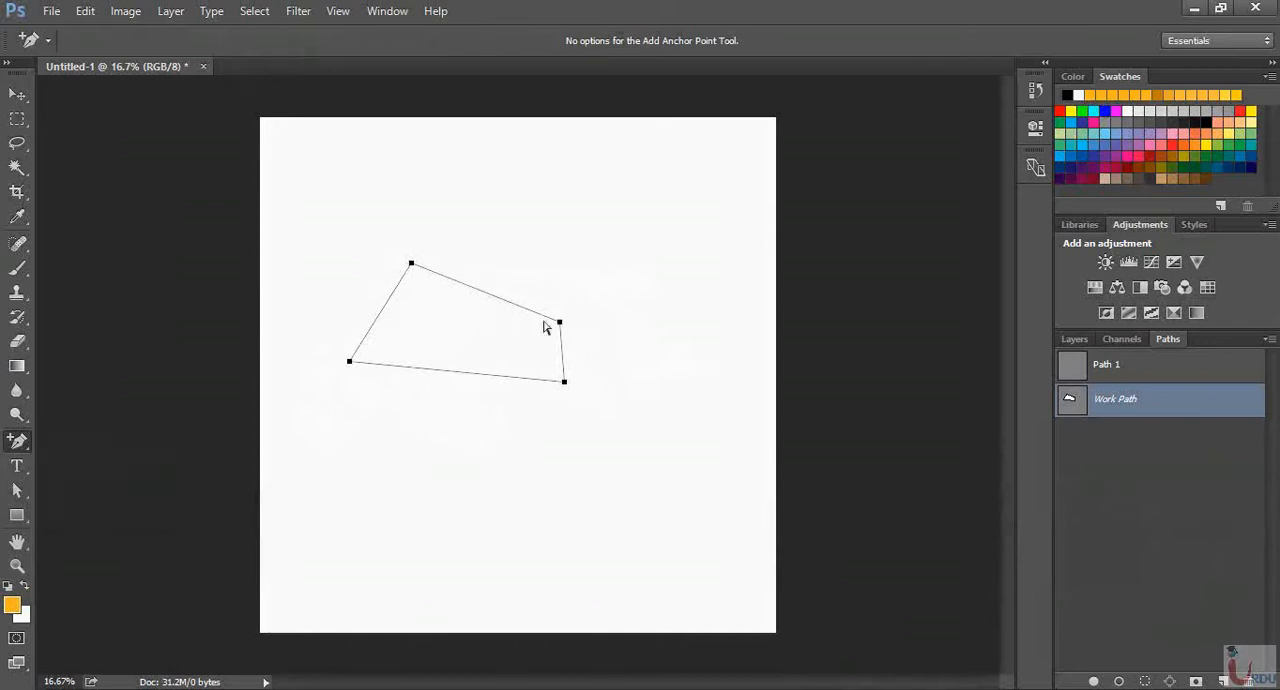
click(485, 293)
Bend the upper edge with the Convert Point Tool, adjusting the added anchor's handles separately and then pulling out smooth handles for an S-curve
click(22, 443)
click(114, 508)
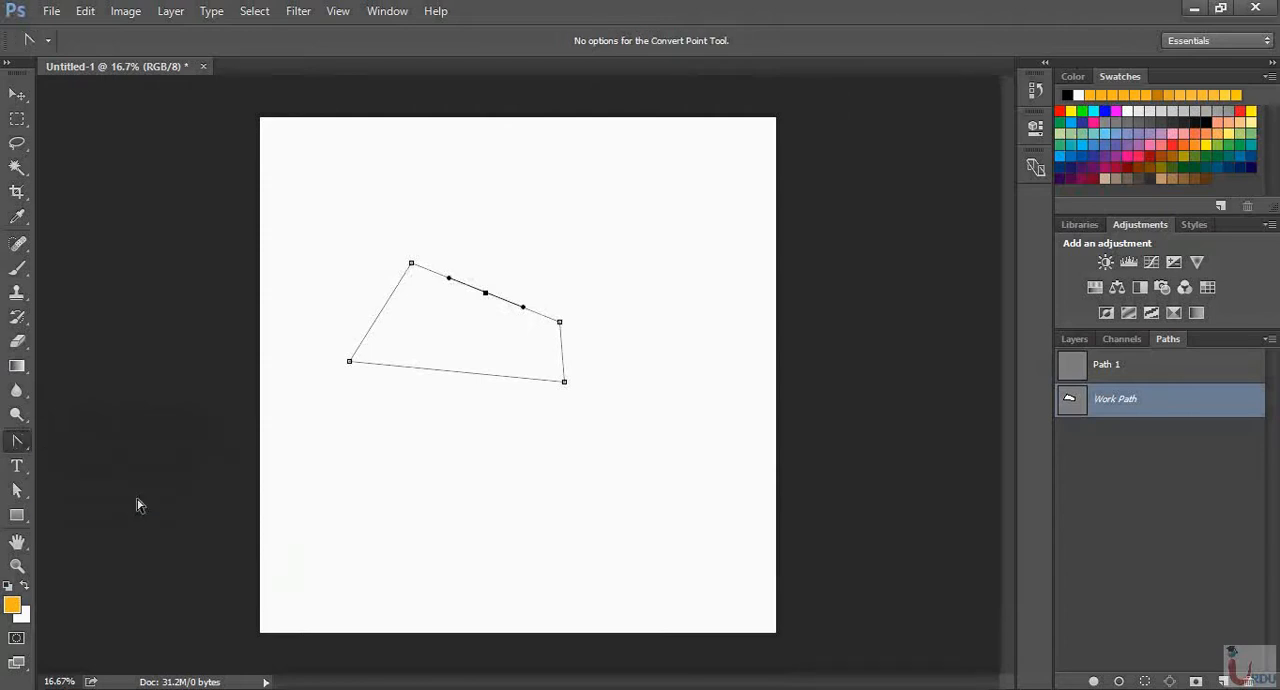
drag(450, 280, 474, 235)
drag(522, 309, 552, 259)
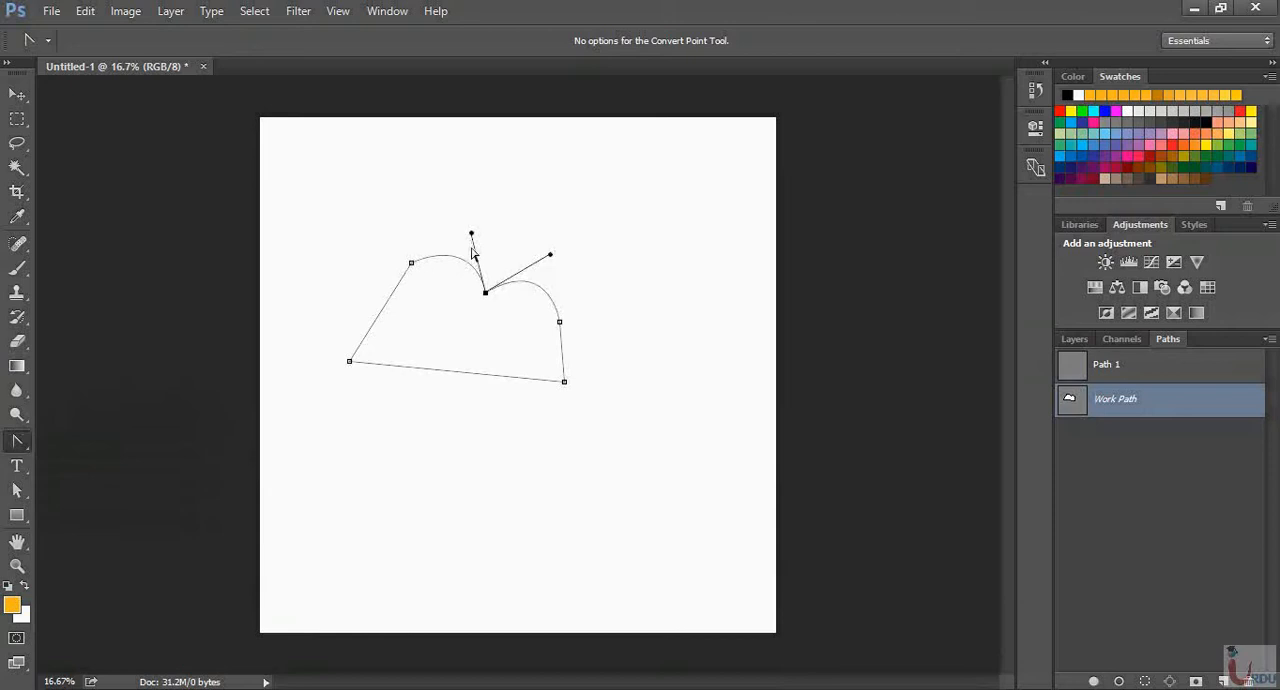
drag(471, 234, 463, 244)
drag(485, 293, 550, 253)
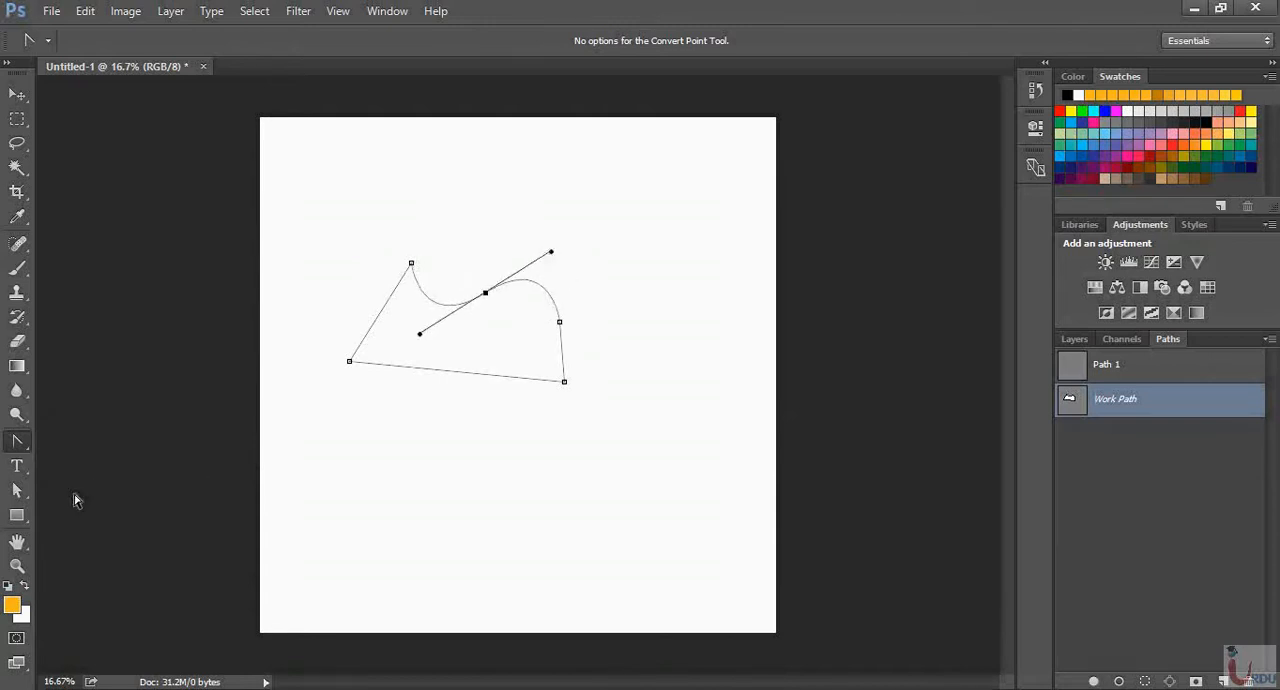
Remove the upper edge's middle anchor and the upper-right corner anchor with the Delete Anchor Point Tool
click(20, 443)
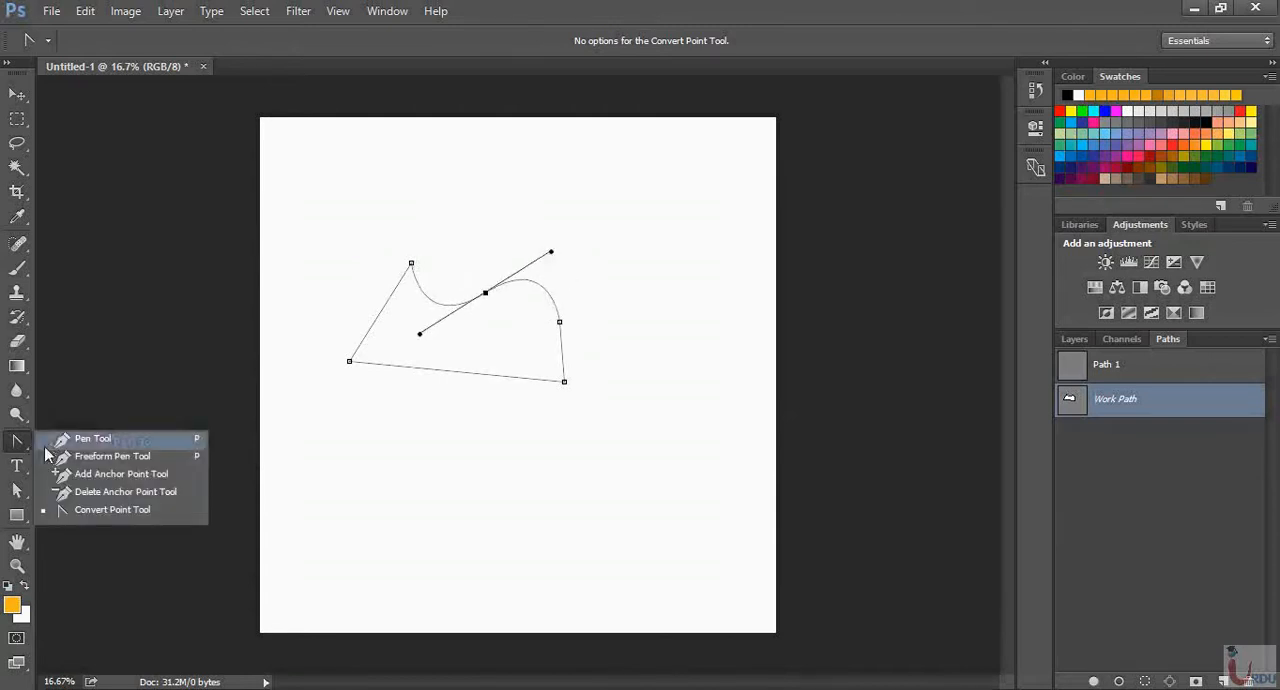
click(99, 493)
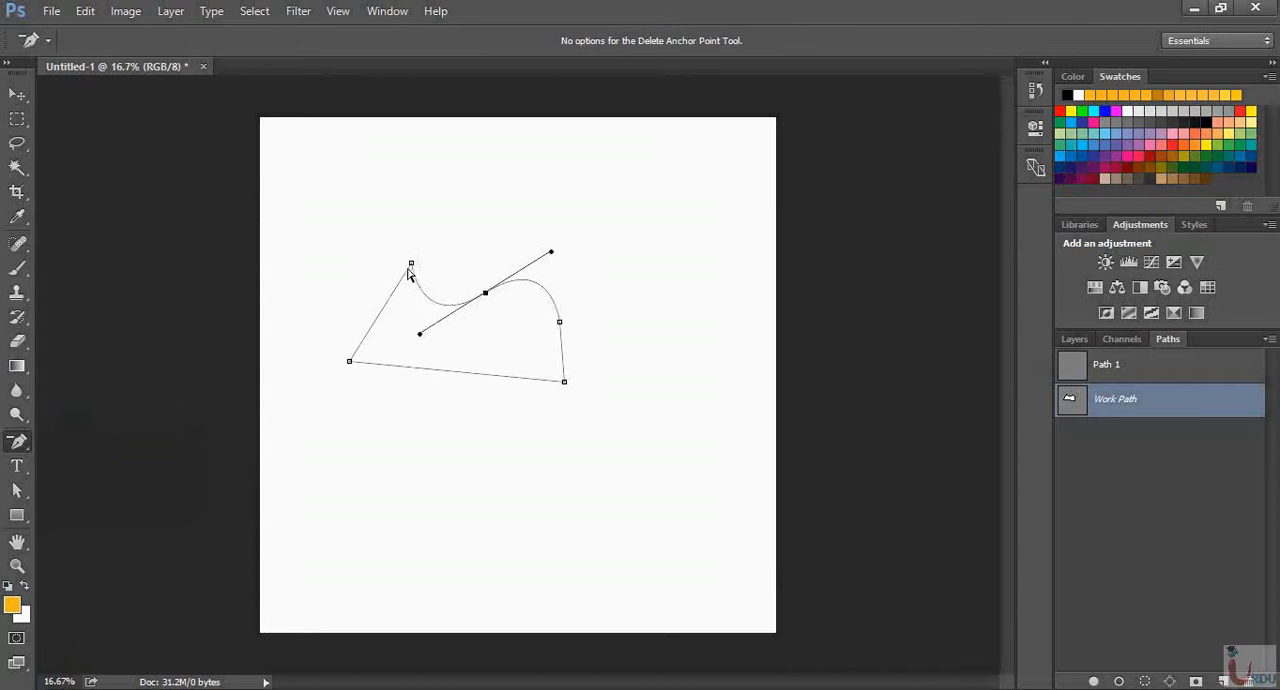
click(485, 295)
click(559, 321)
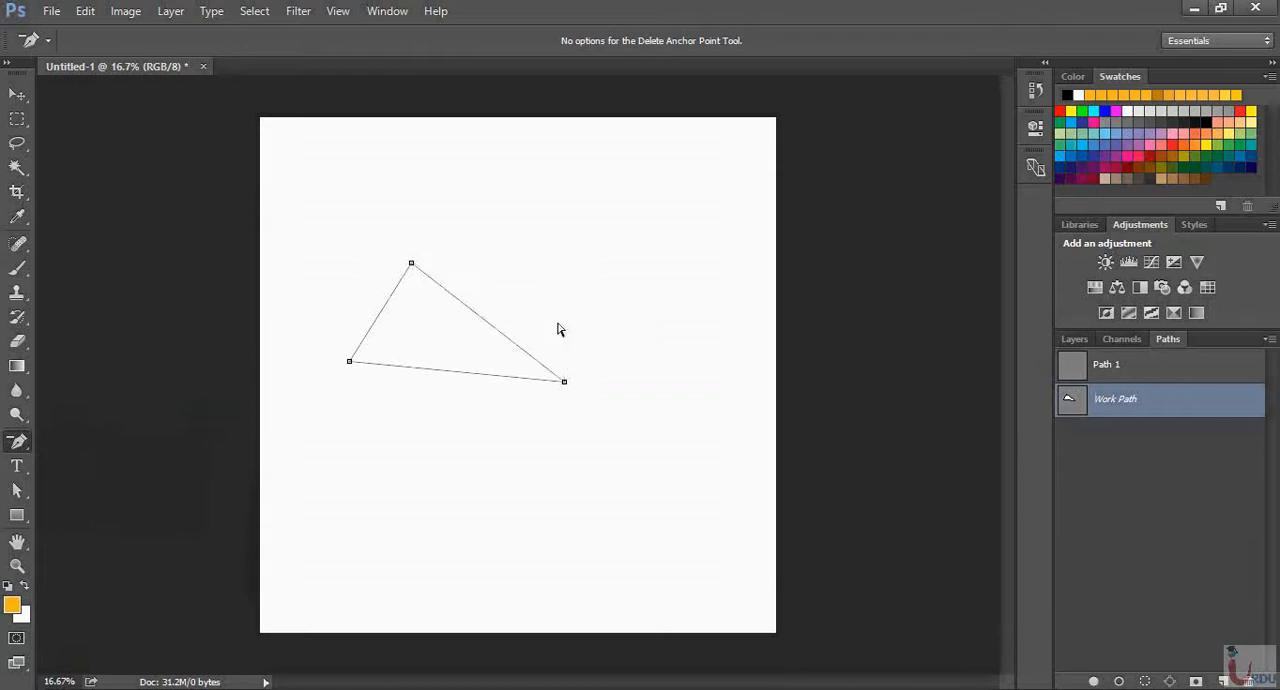
Turn the triangle's three corners into smooth points with the Convert Point Tool to form a rounded, egg-like path
right_click(17, 441)
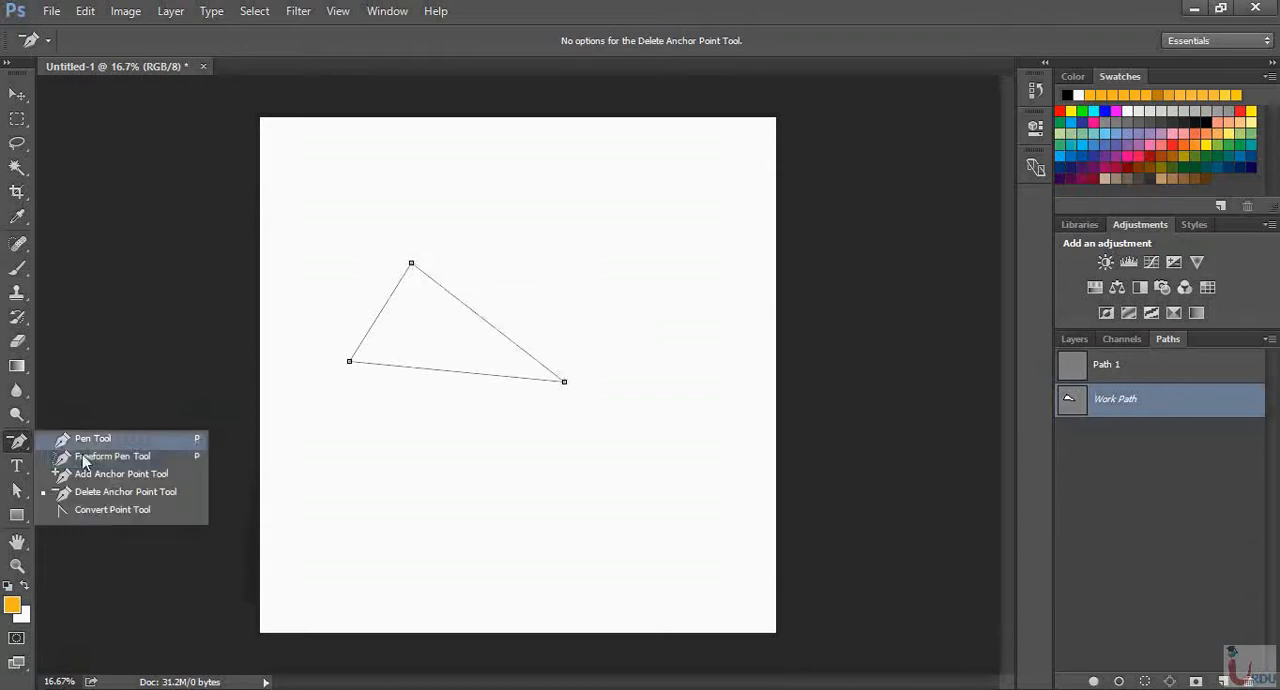
click(114, 512)
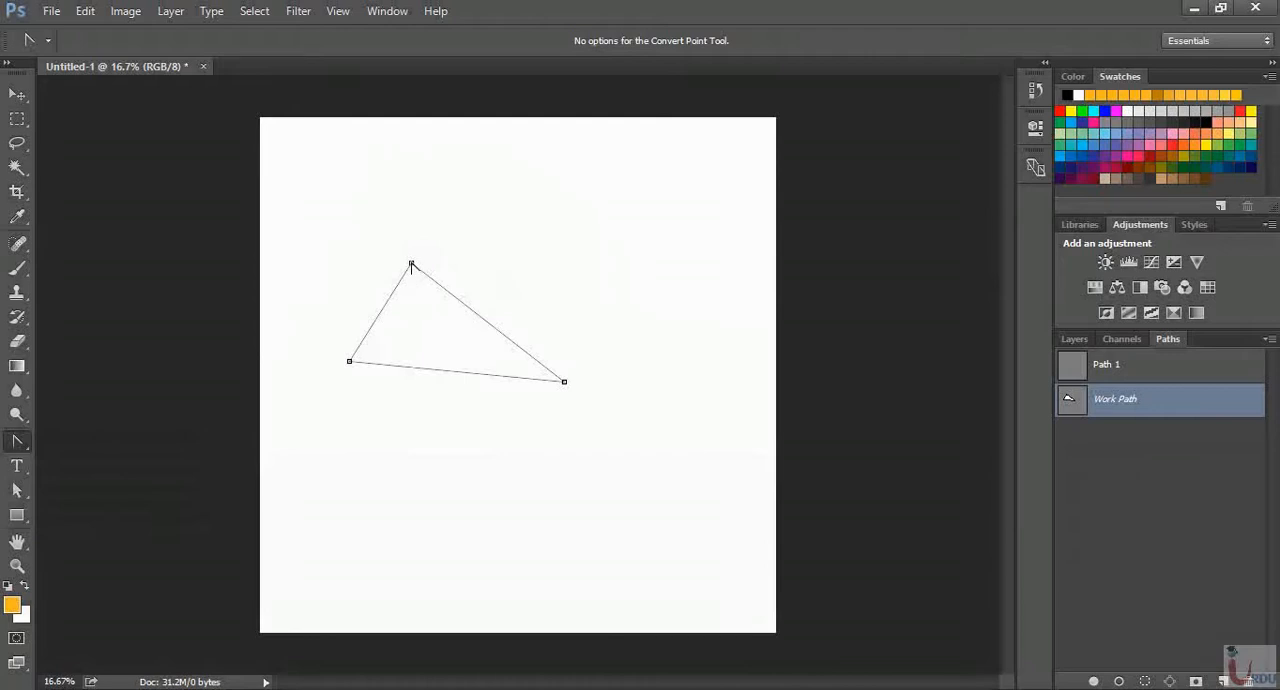
drag(411, 264, 483, 264)
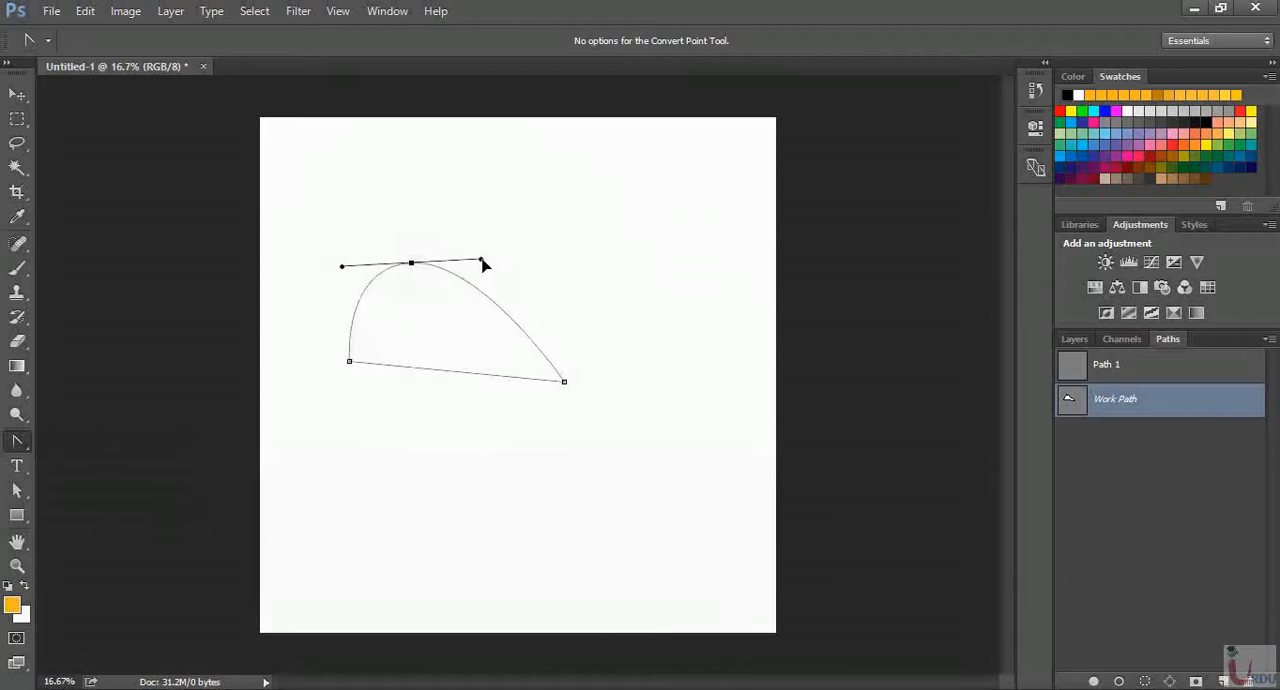
drag(564, 384, 562, 492)
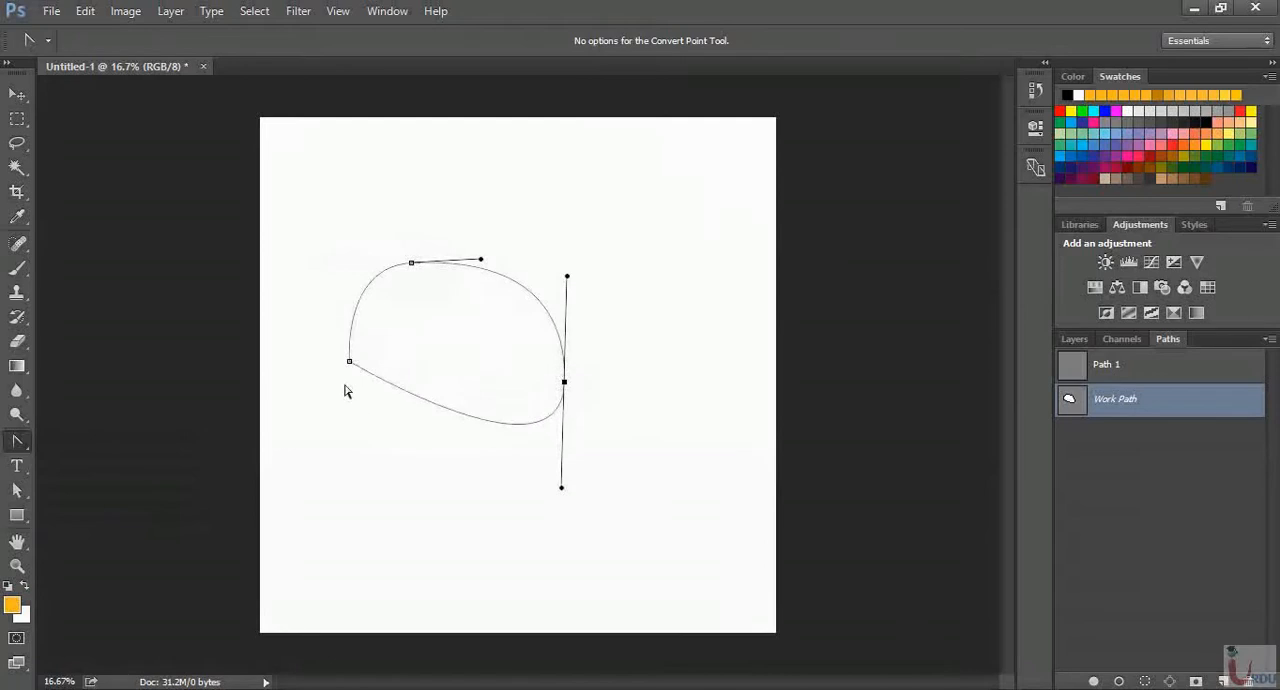
drag(350, 363, 331, 309)
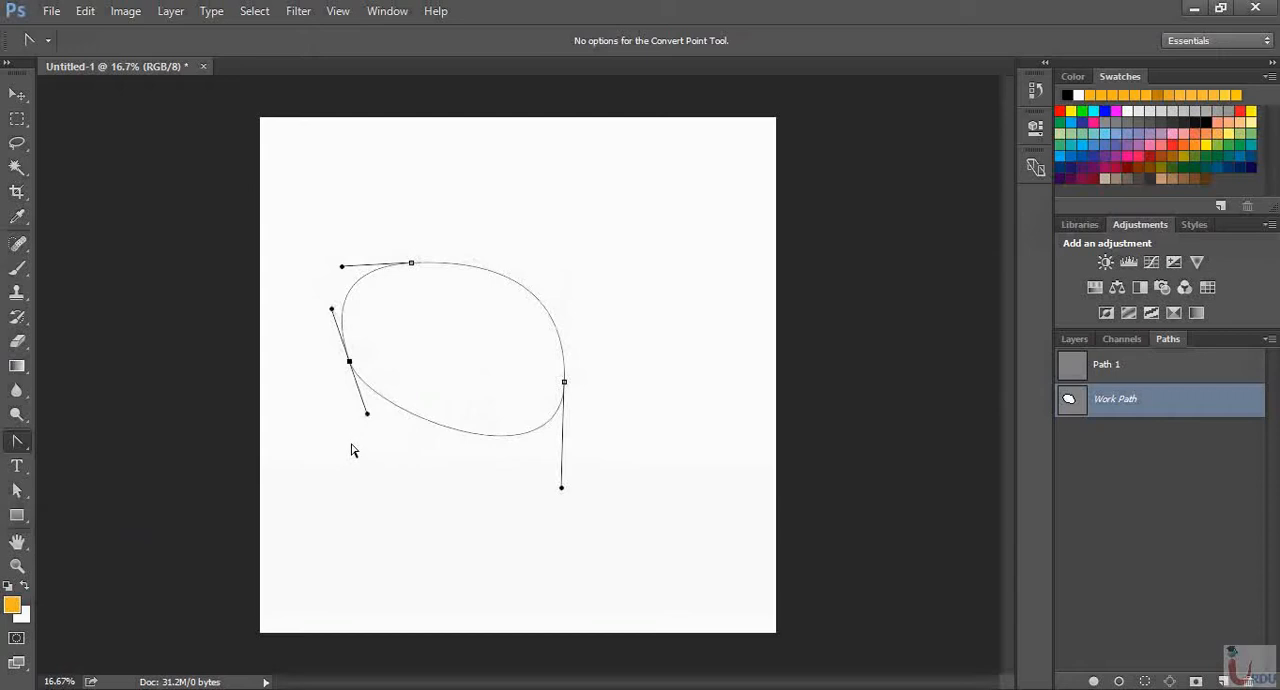
Select the whole rounded path with the Path Selection Tool and move it slightly up and to the right
right_click(22, 444)
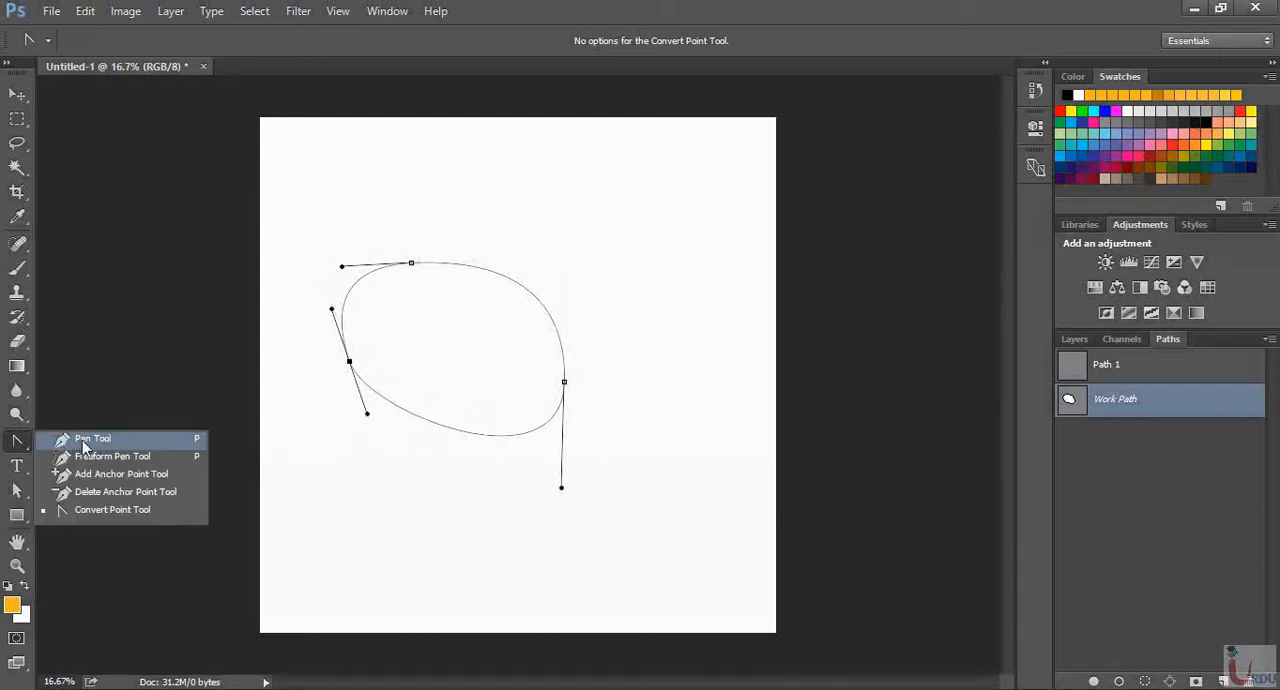
click(22, 447)
right_click(20, 499)
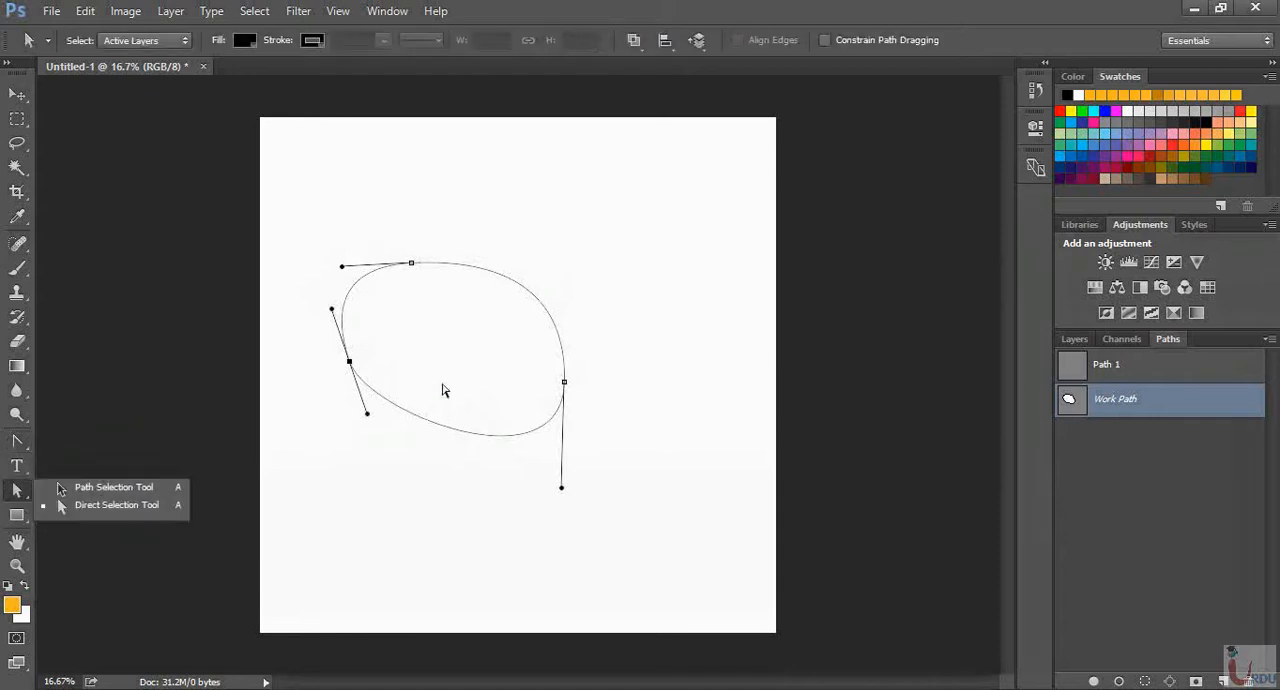
click(105, 488)
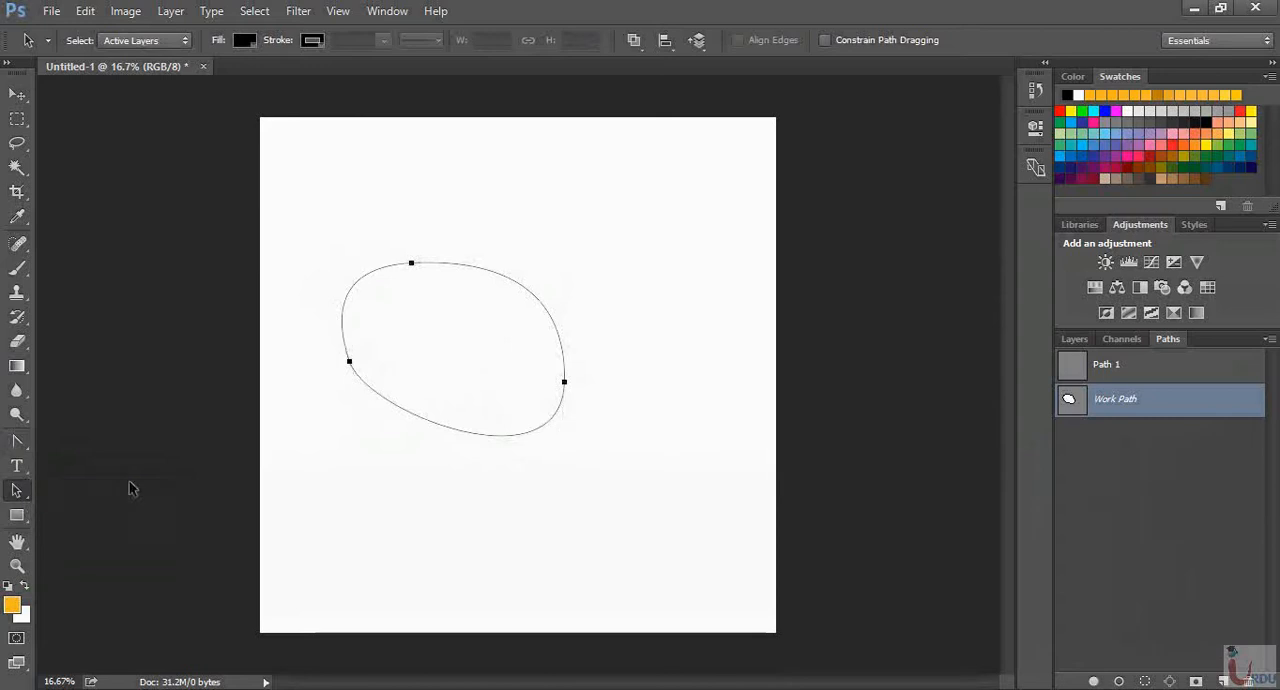
click(397, 474)
drag(303, 229, 495, 420)
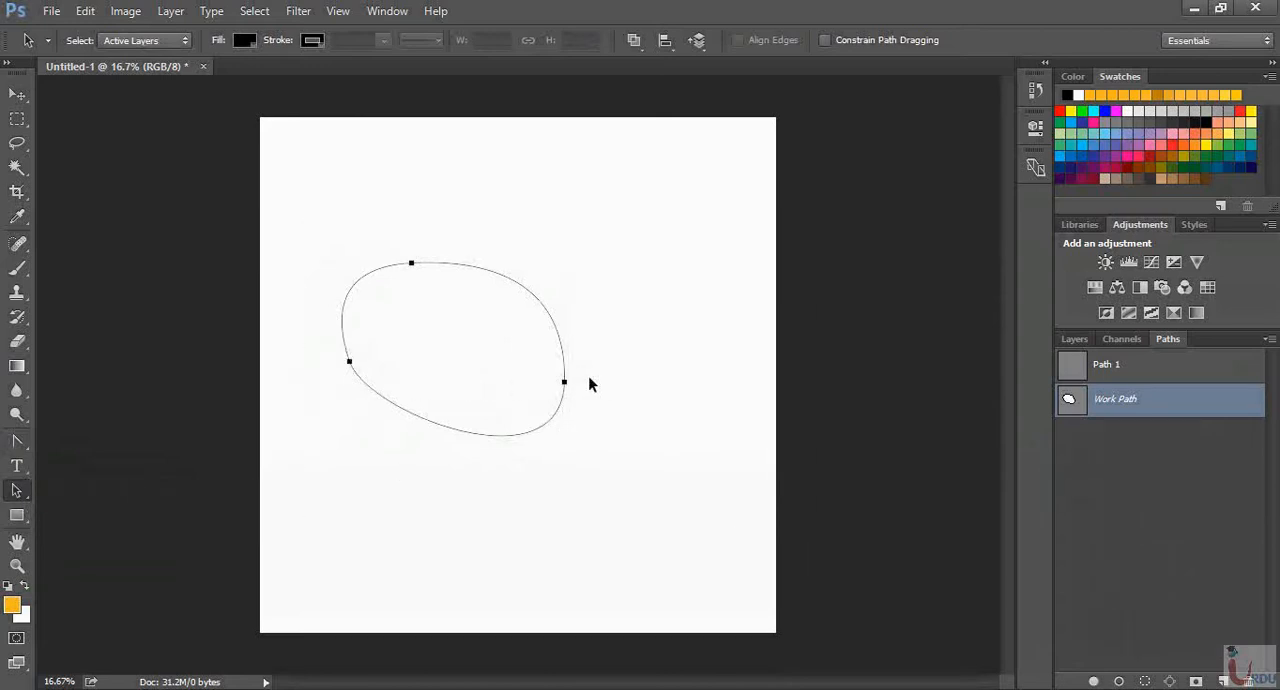
click(16, 490)
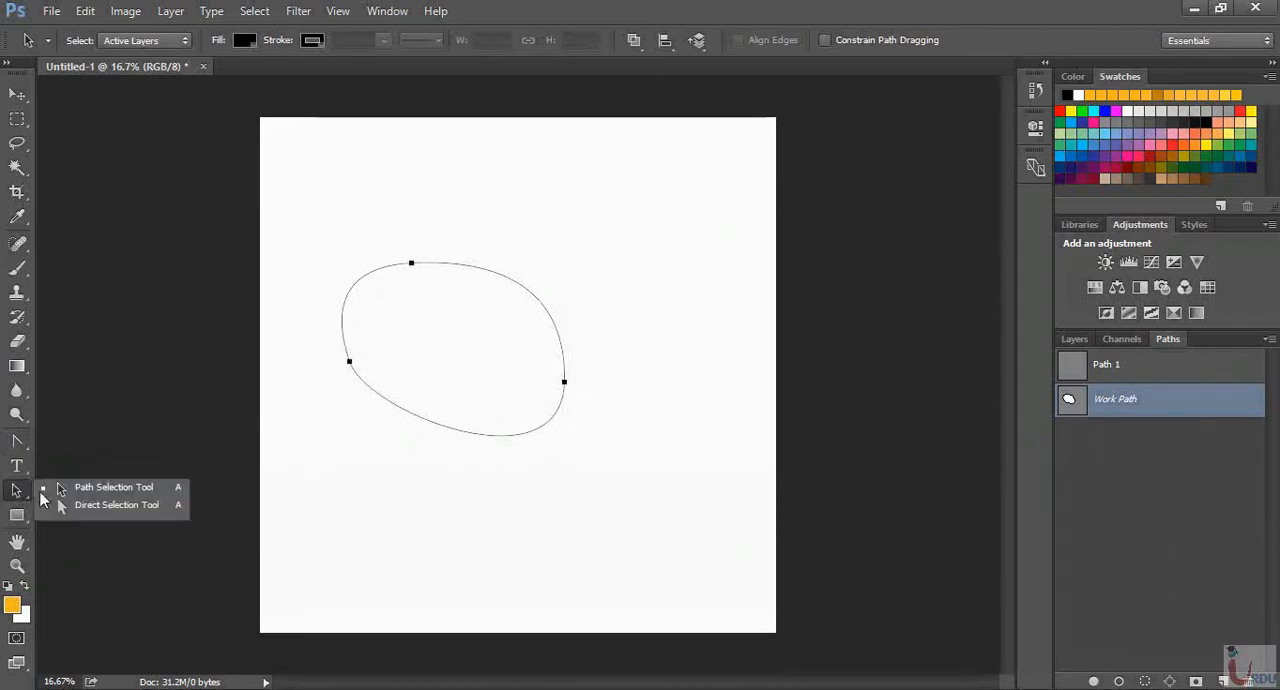
click(88, 494)
click(296, 317)
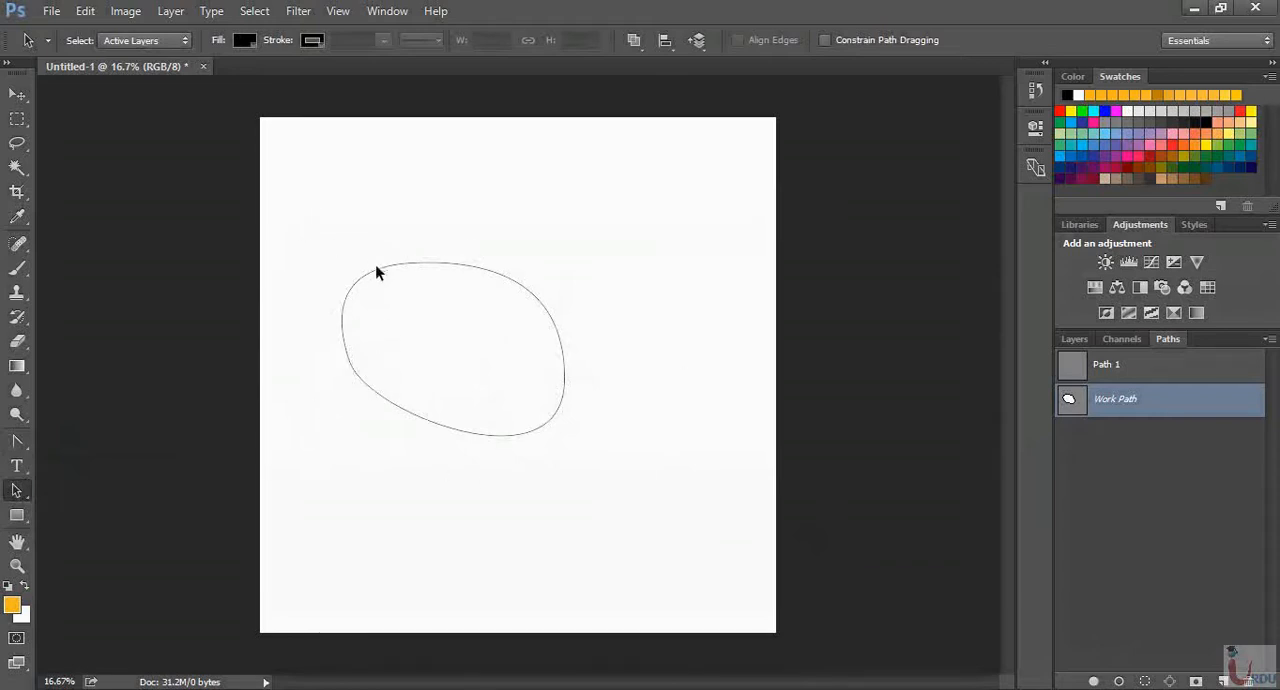
drag(320, 218, 607, 444)
drag(427, 262, 500, 245)
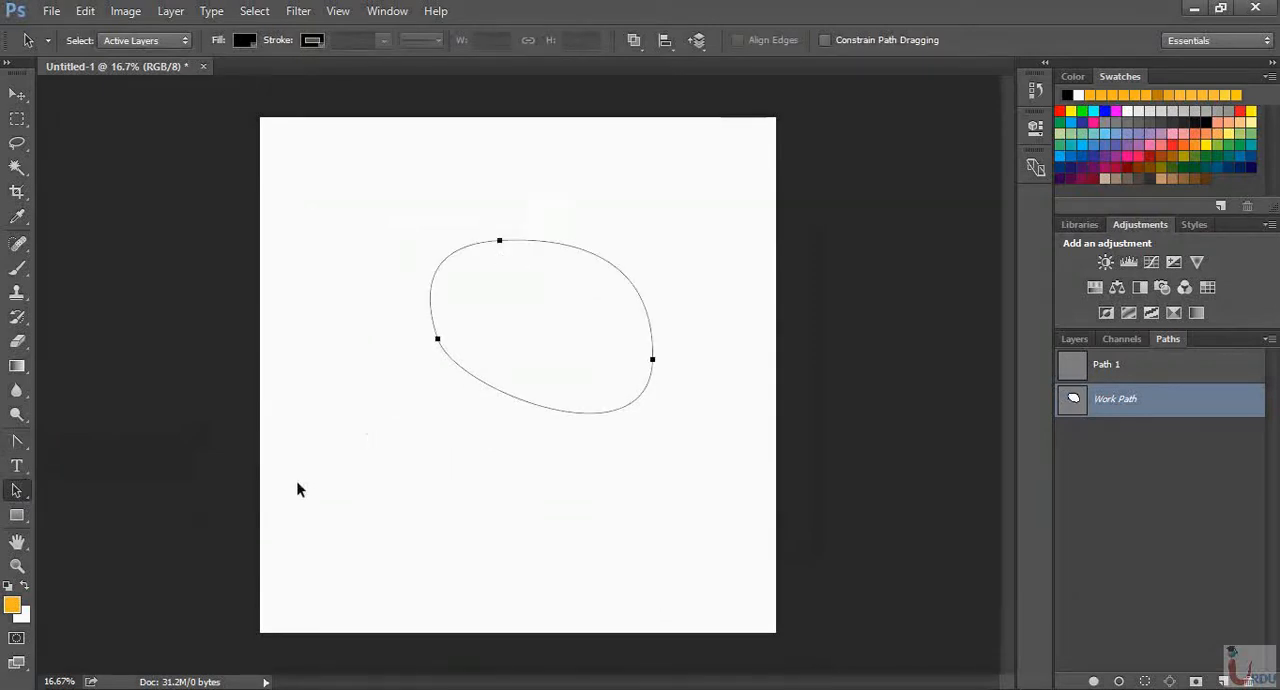
Move the path's anchors individually with the Direct Selection Tool, crossing the left and right ones and placing the top one below them
right_click(23, 489)
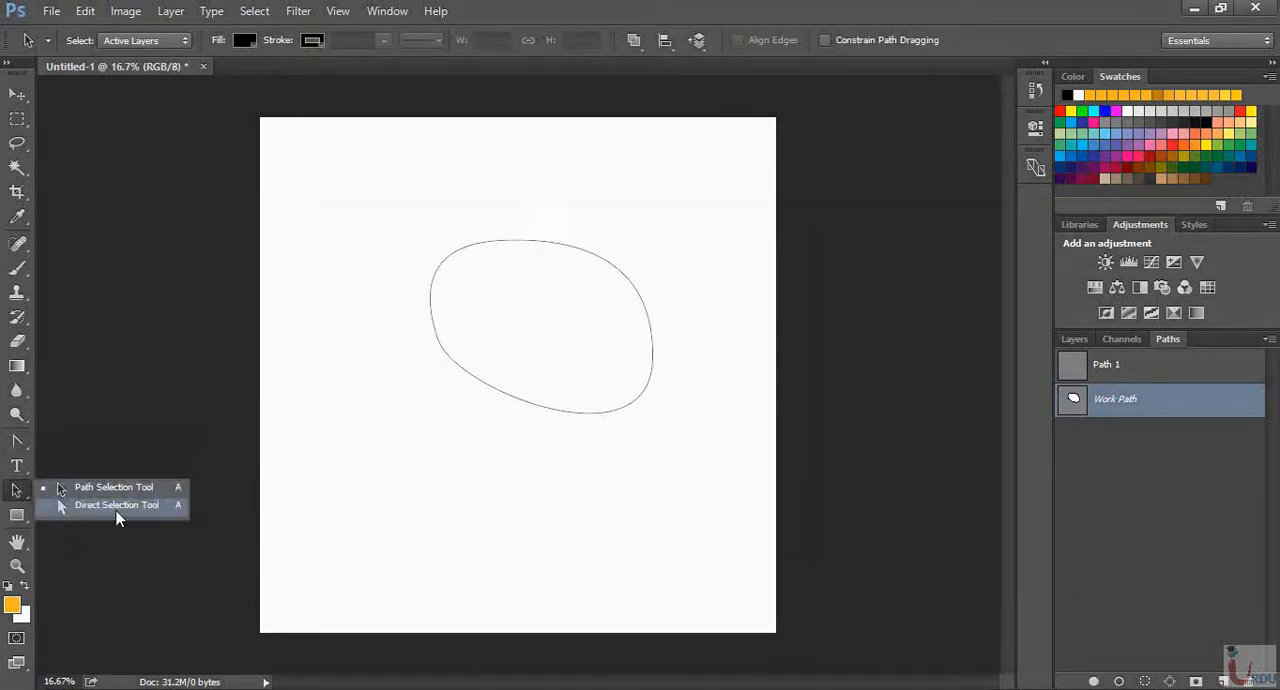
click(117, 505)
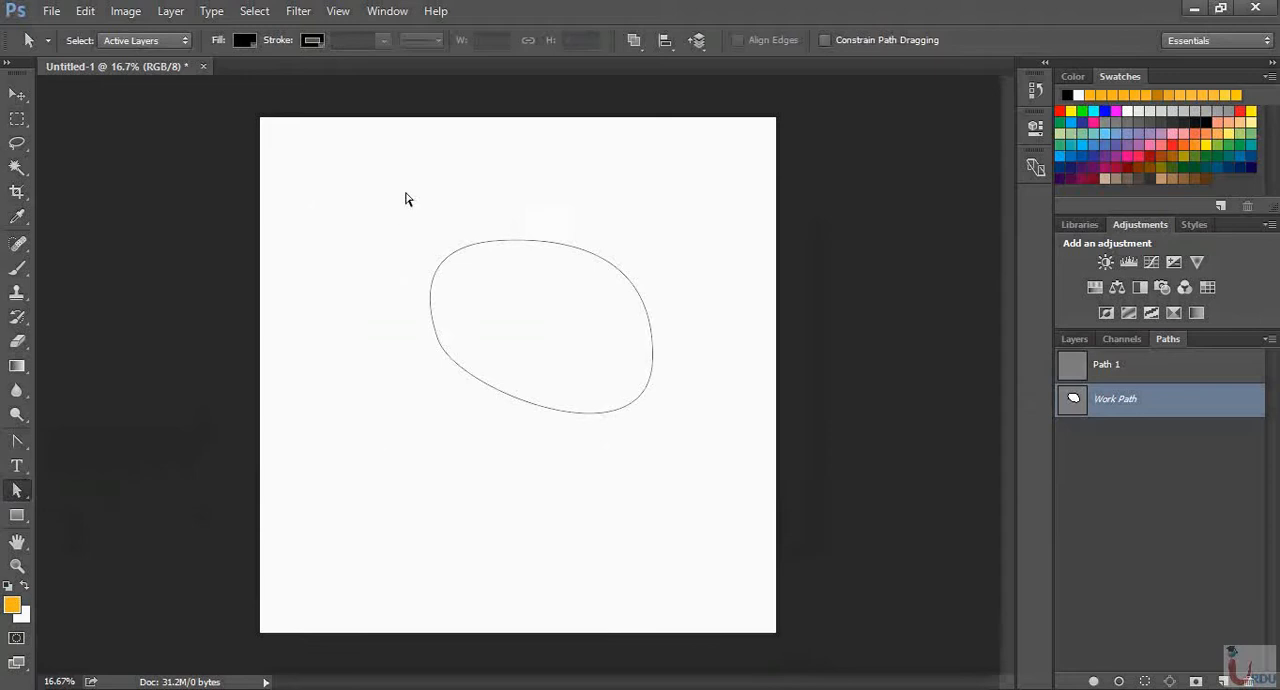
drag(380, 198, 718, 490)
drag(437, 344, 511, 380)
click(406, 330)
click(643, 366)
drag(491, 251, 550, 447)
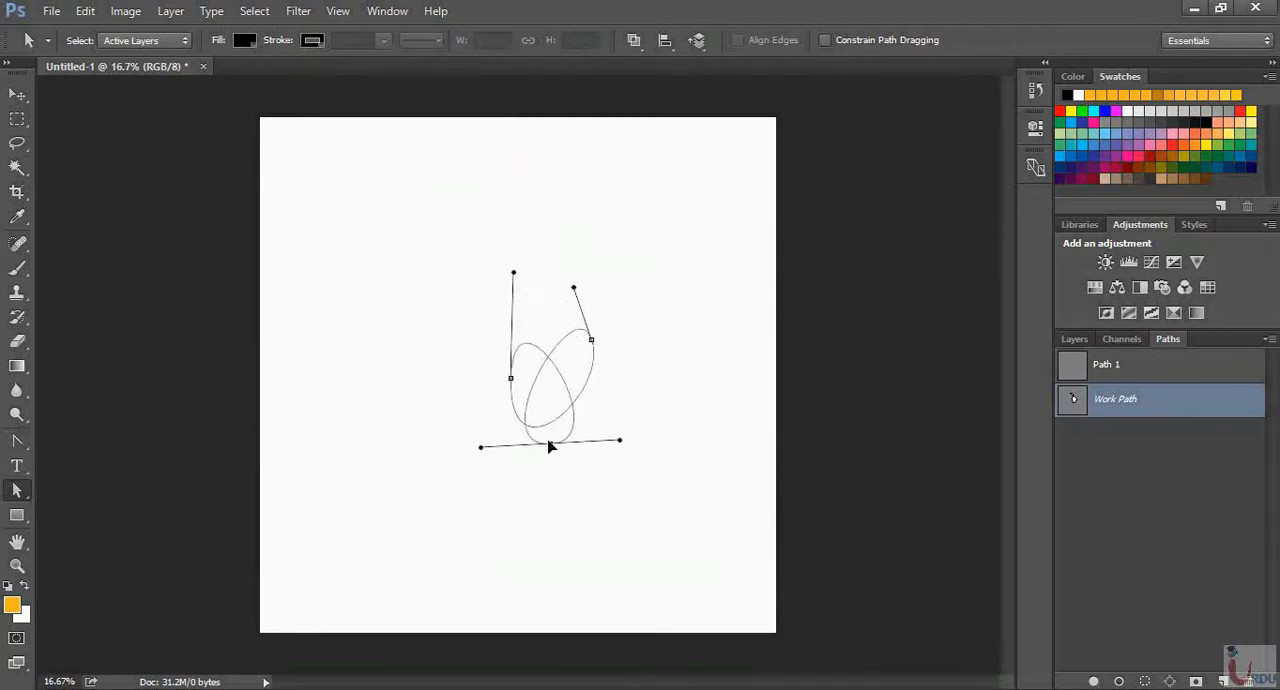
Shift the looped path's leftmost and upper right anchors a little to the left
click(511, 381)
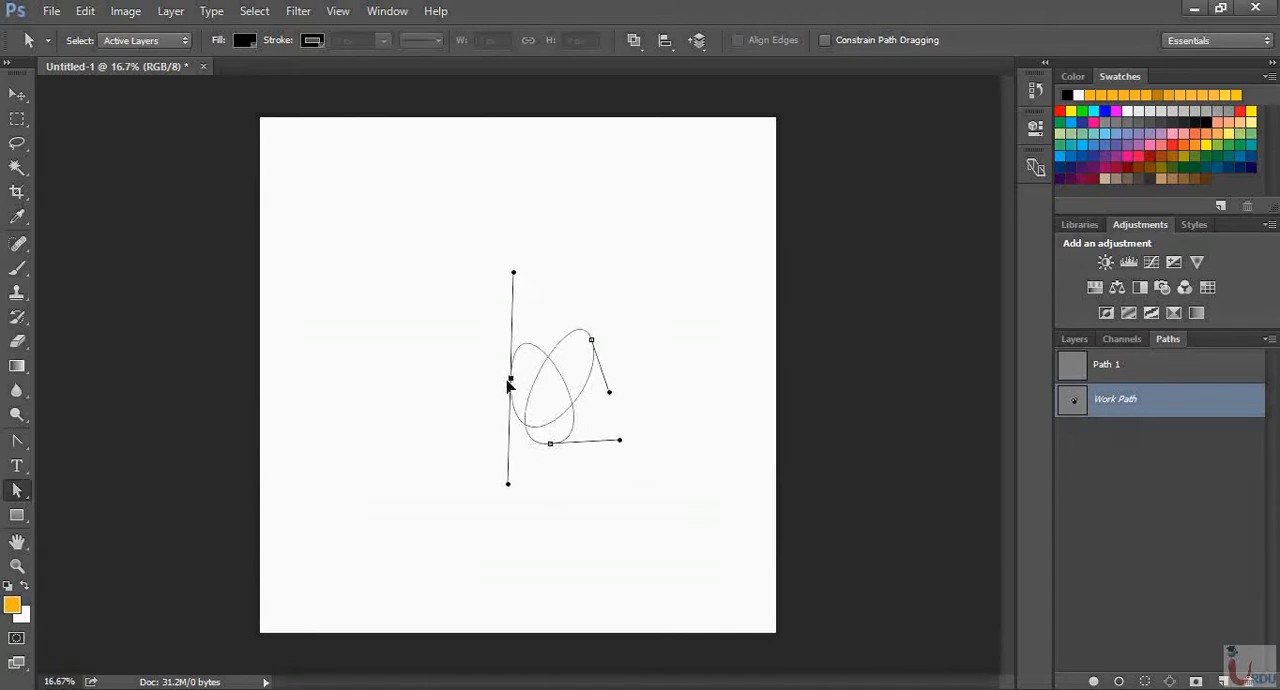
drag(509, 383, 471, 372)
drag(592, 342, 558, 339)
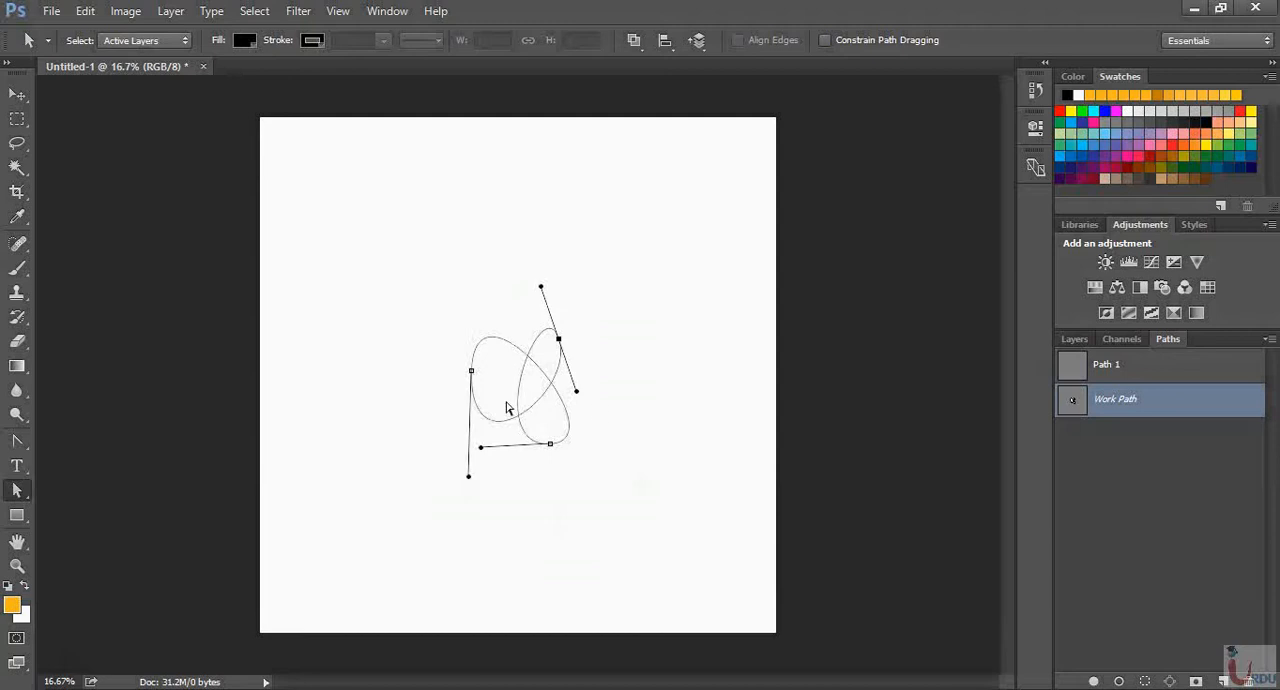
Move the looped path's lowest anchor slightly down and to the left with the Direct Selection Tool
drag(549, 452, 547, 455)
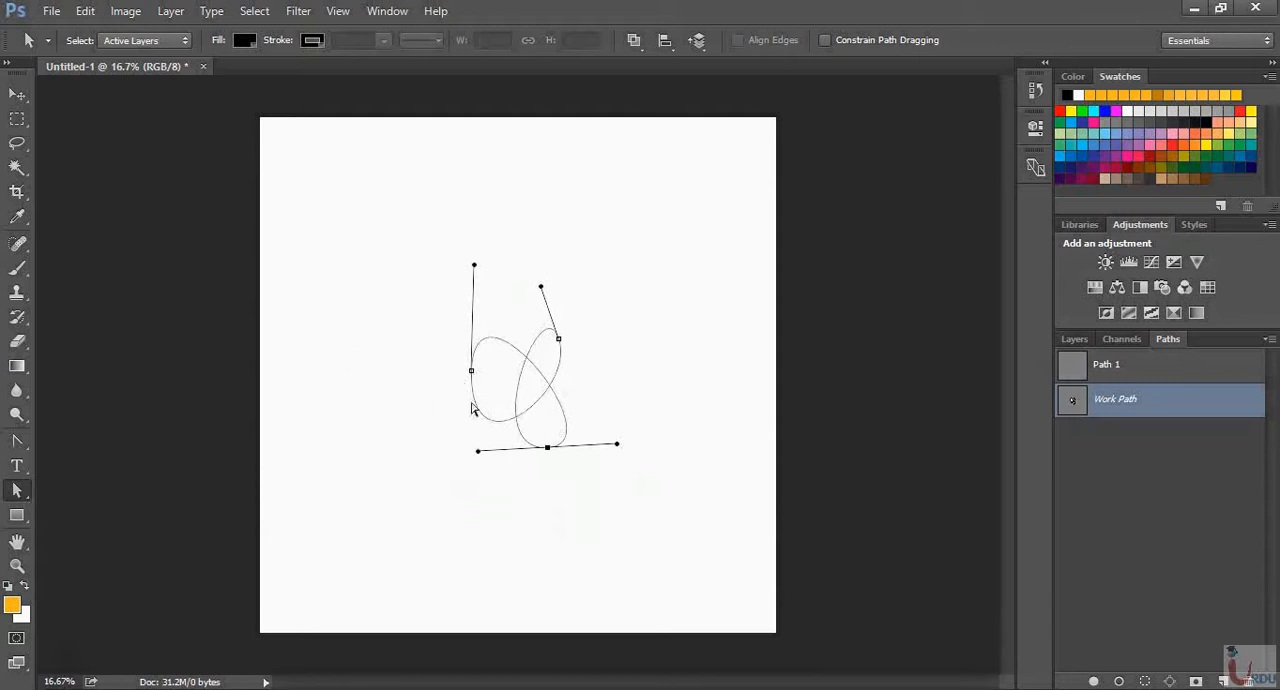
click(16, 490)
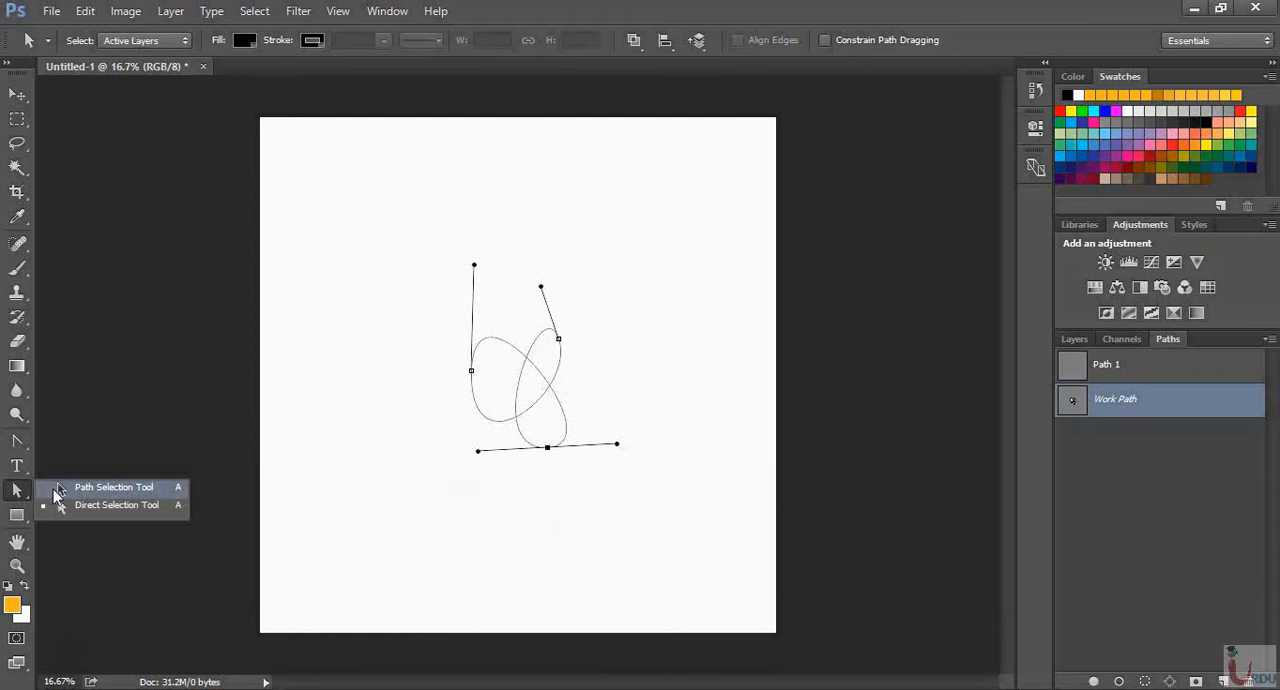
click(72, 505)
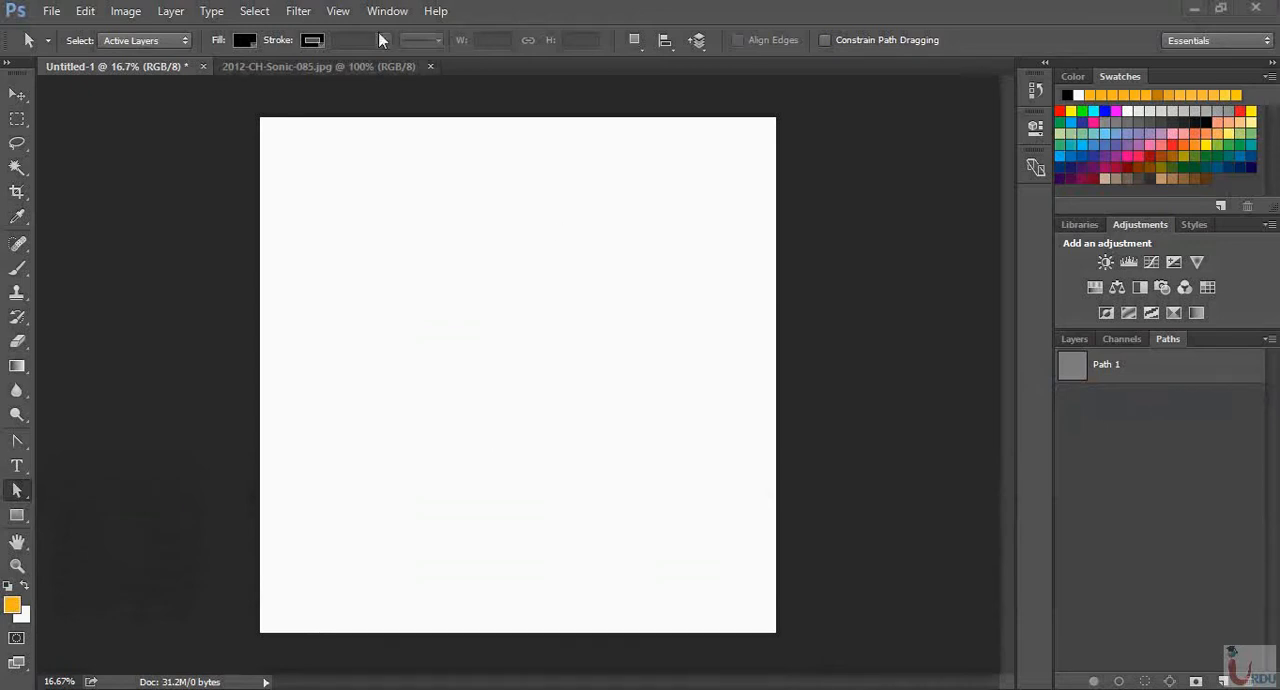
Switch to the 2012-CH-Sonic-085.jpg car photo and activate the Quick Selection Tool
click(328, 66)
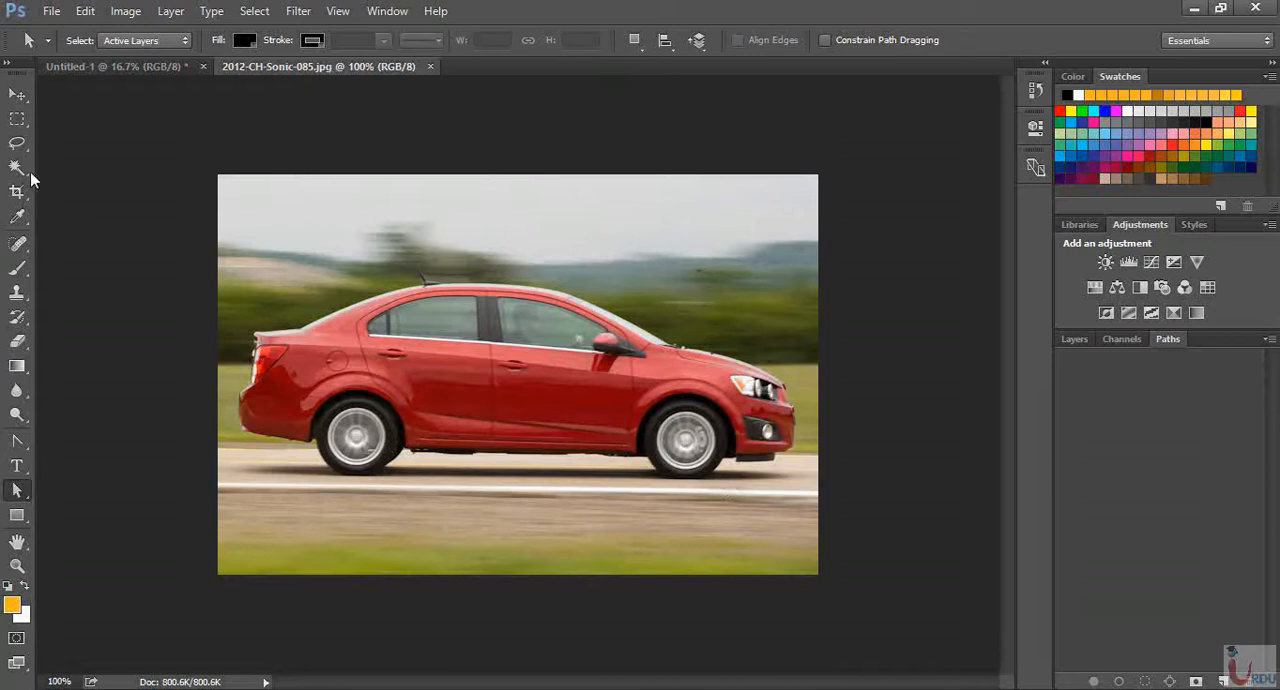
drag(17, 167, 63, 175)
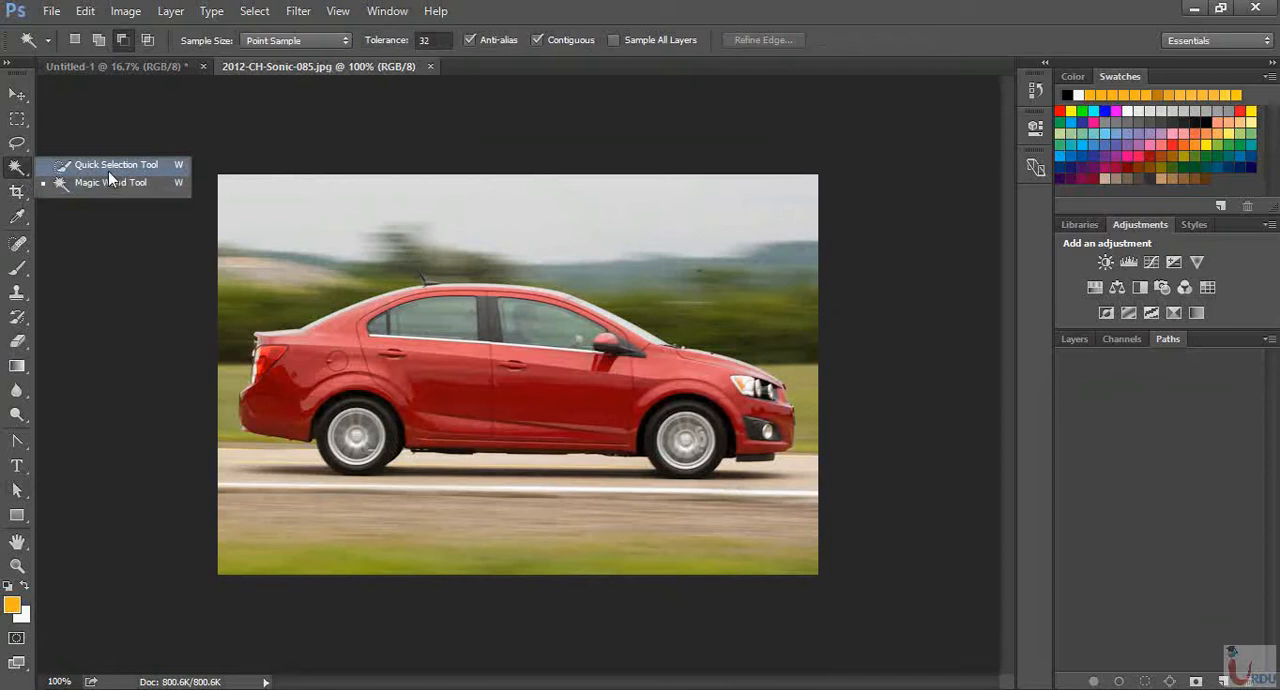
click(108, 171)
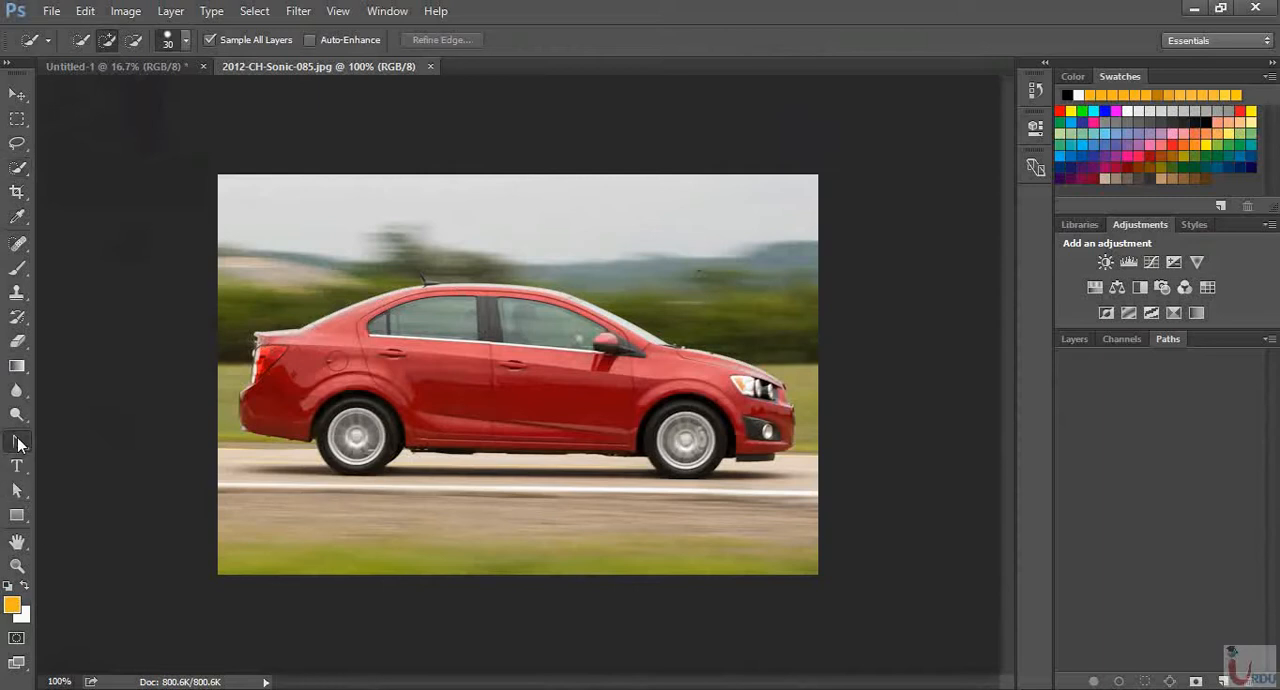
Start a Pen tool path at the base of the car's rear window and curve it up to the roof at the antenna
drag(17, 441, 77, 443)
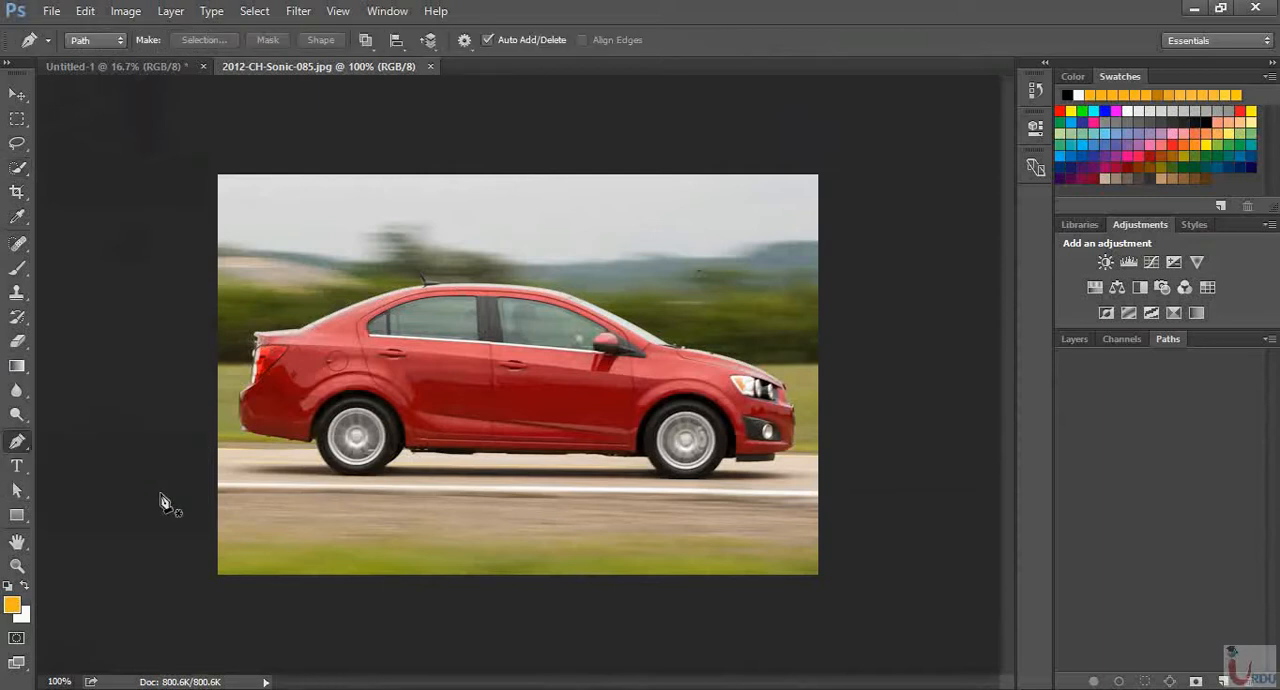
key(ctrl+equal)
key(ctrl+equal)
key(space)
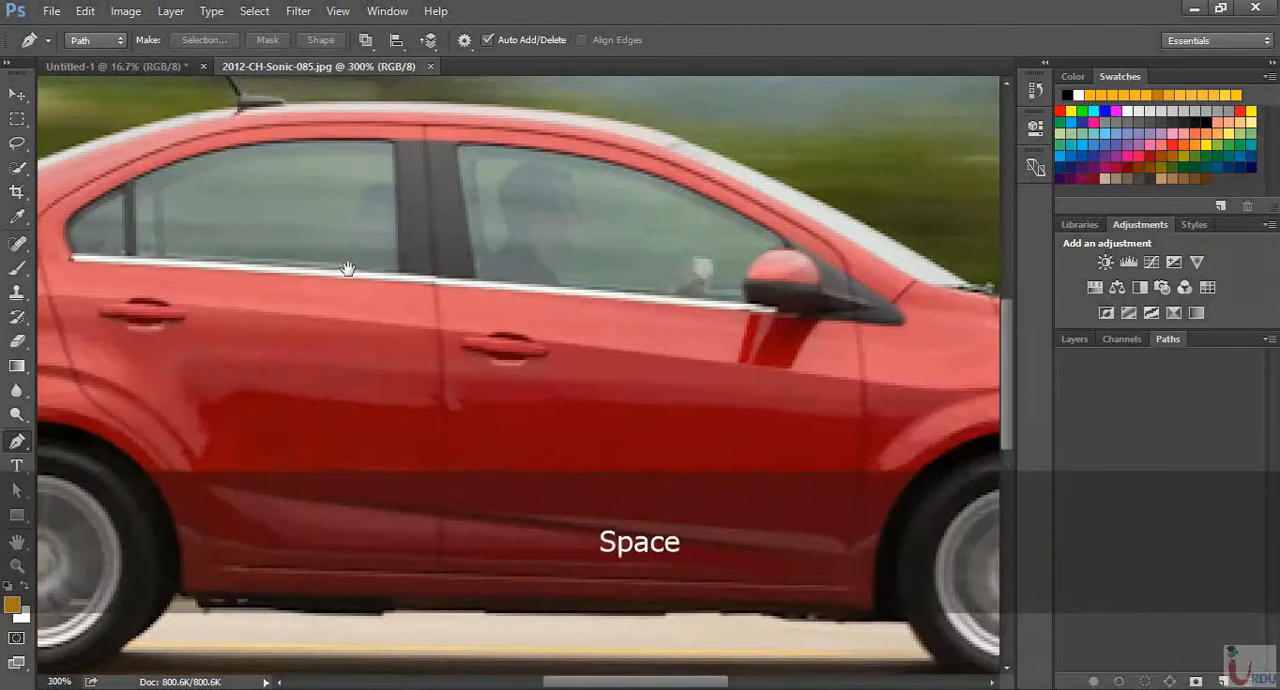
drag(347, 268, 812, 334)
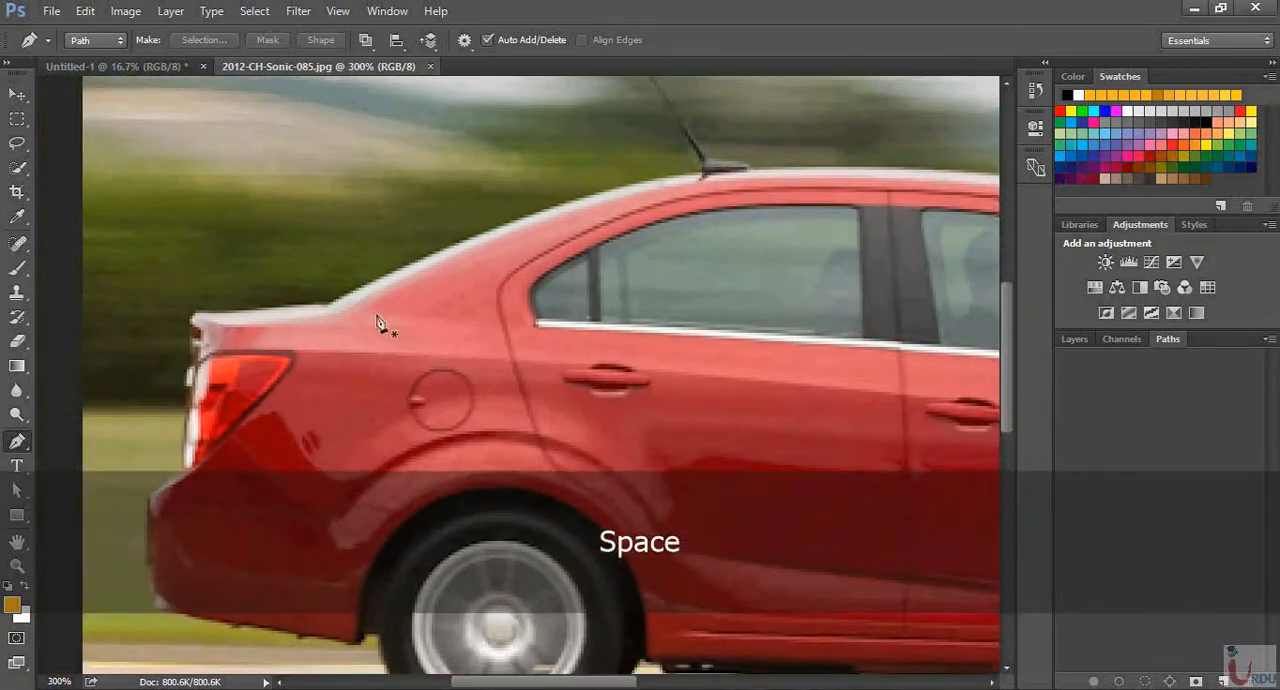
click(326, 306)
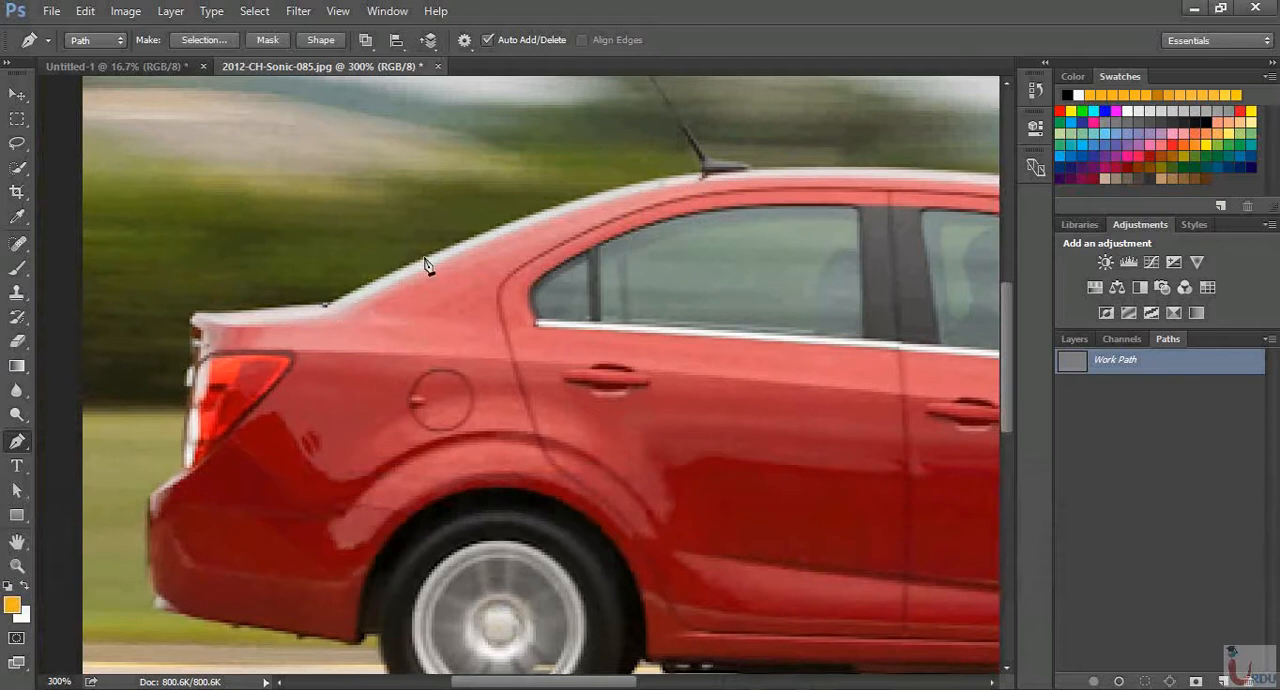
click(654, 185)
drag(654, 187, 687, 180)
key(alt)
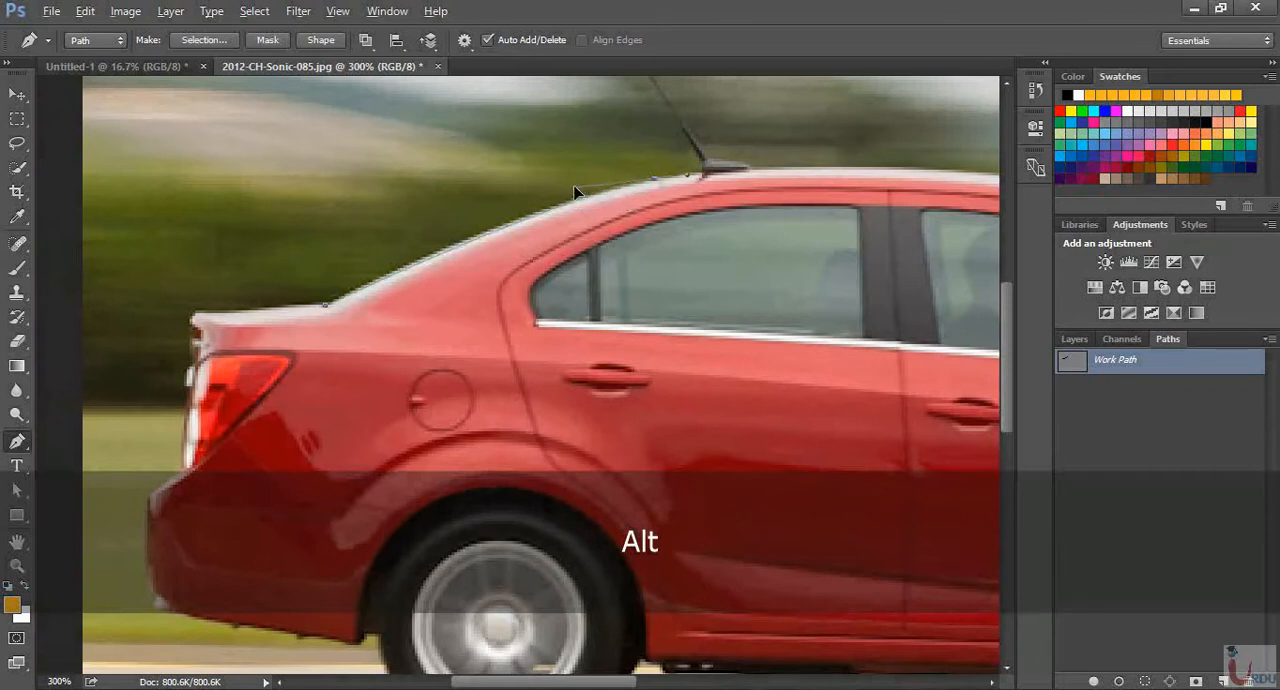
drag(565, 188, 543, 202)
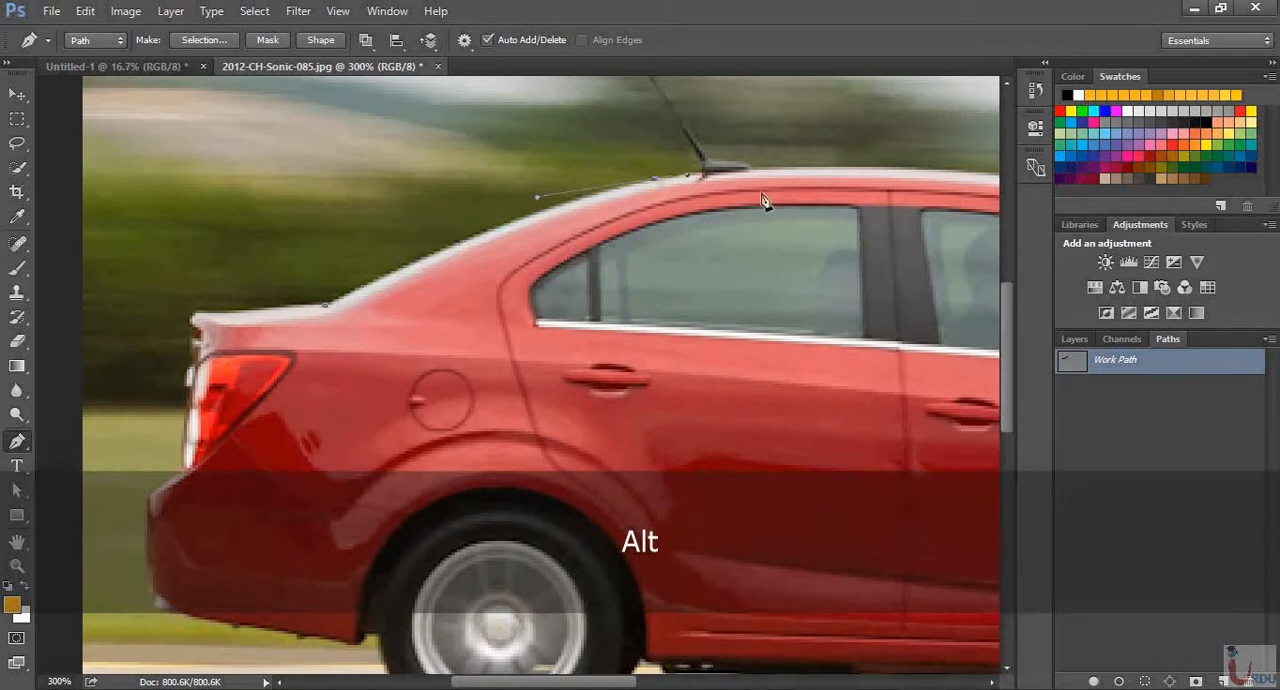
Extend the path along the roof to the top of the windshield with a curved segment and shorten its outgoing handle
drag(766, 206, 548, 363)
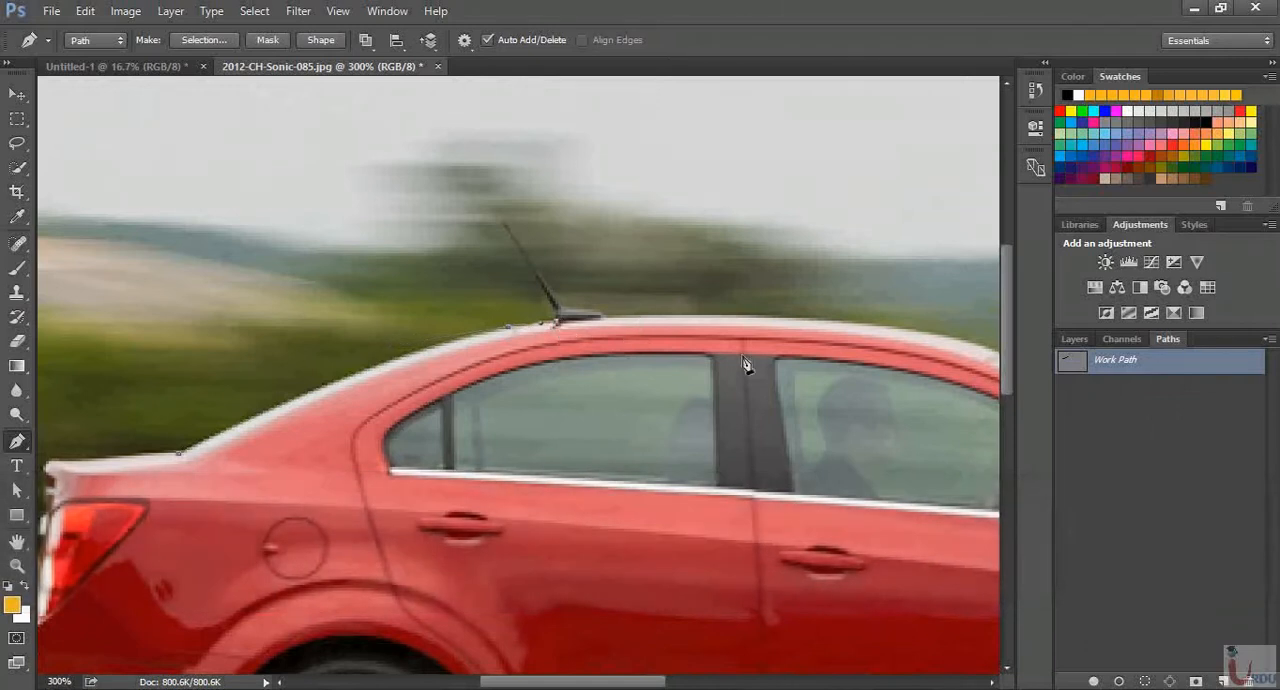
drag(743, 365, 582, 290)
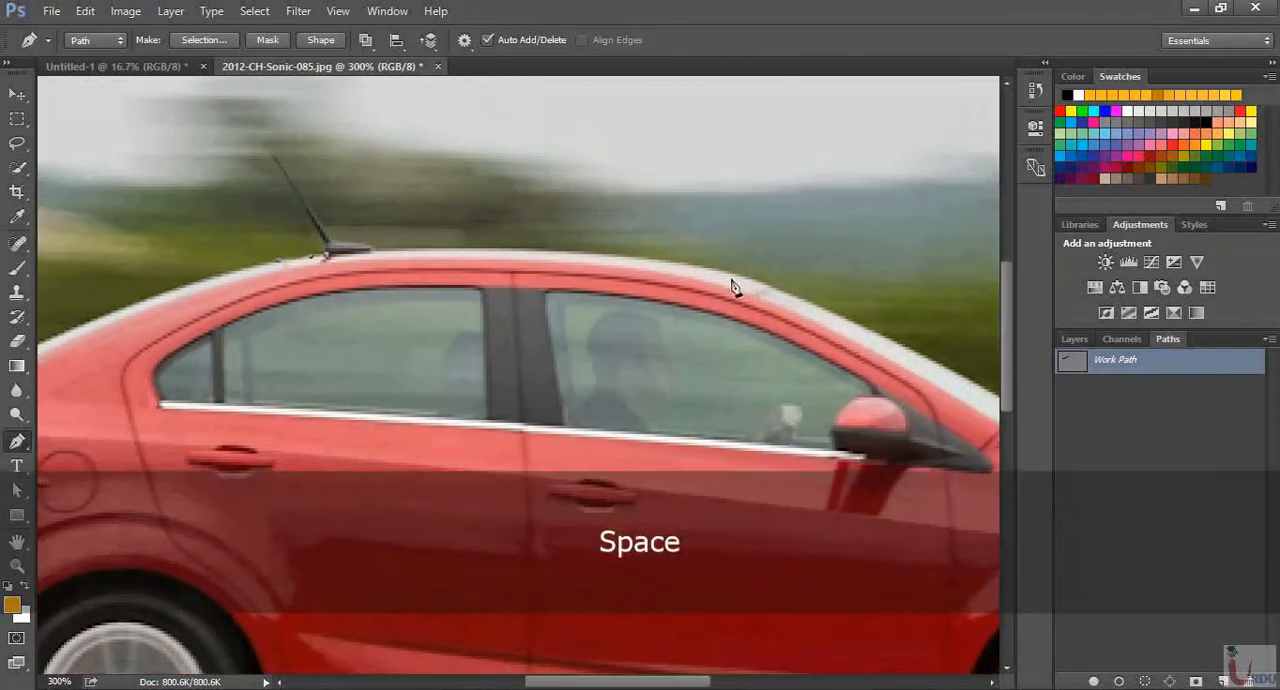
mouse_move(771, 290)
mouse_down()
mouse_move(891, 343)
mouse_move(906, 337)
mouse_move(779, 296)
mouse_up()
key(ctrl+z)
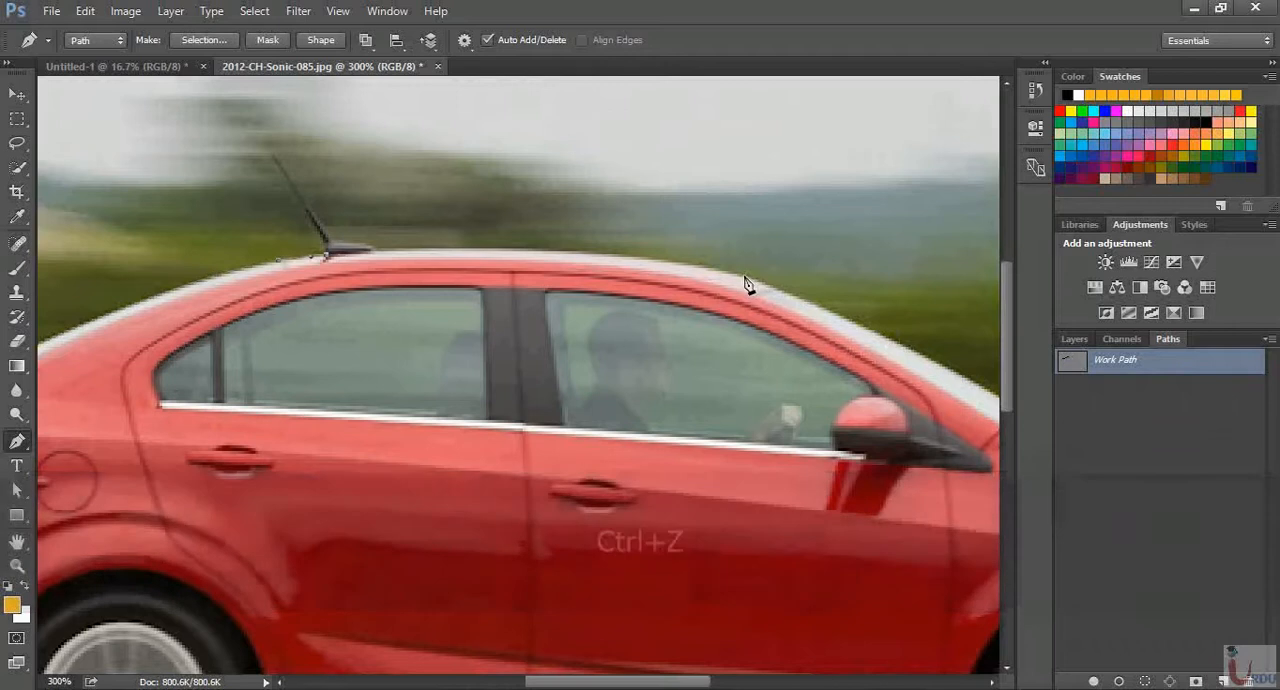
drag(745, 279, 911, 315)
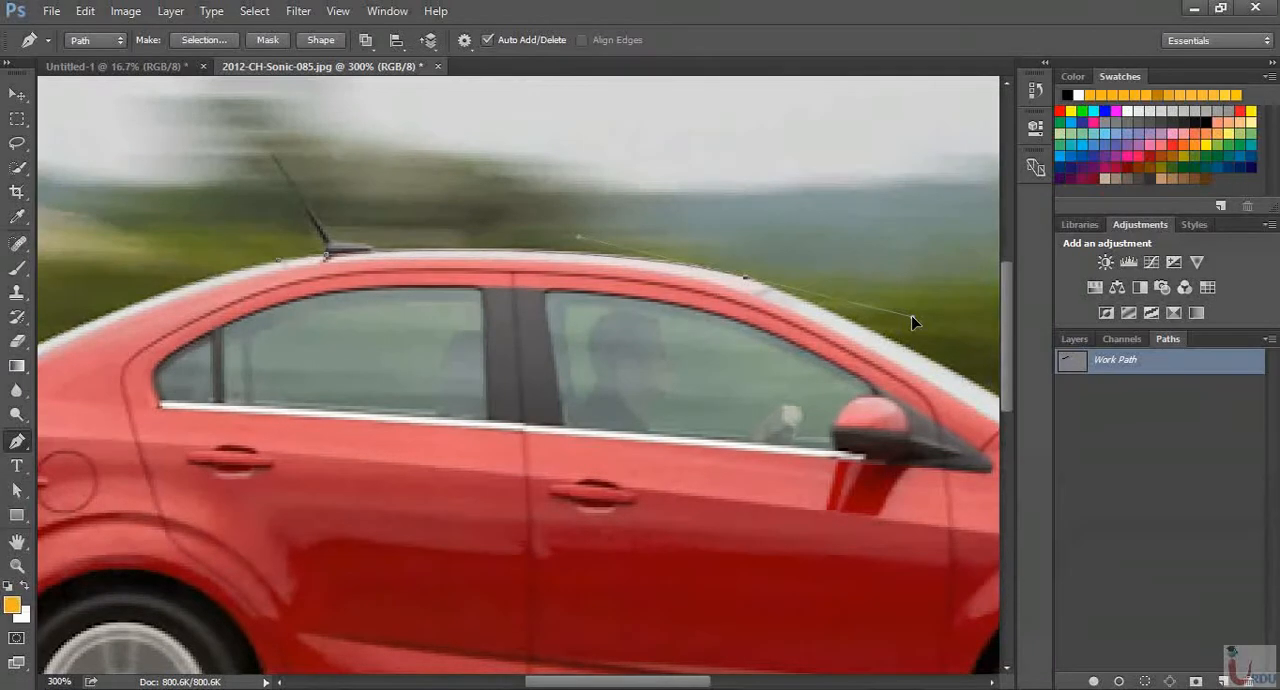
key(space)
drag(768, 337, 515, 317)
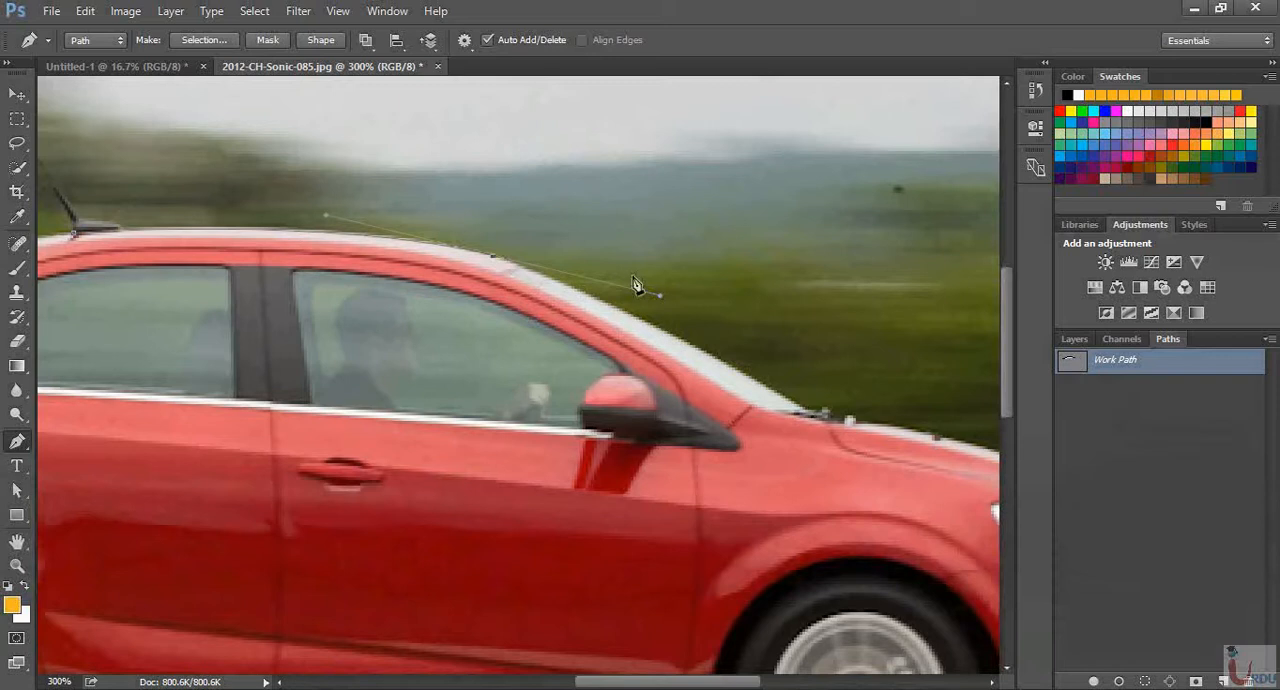
key(alt)
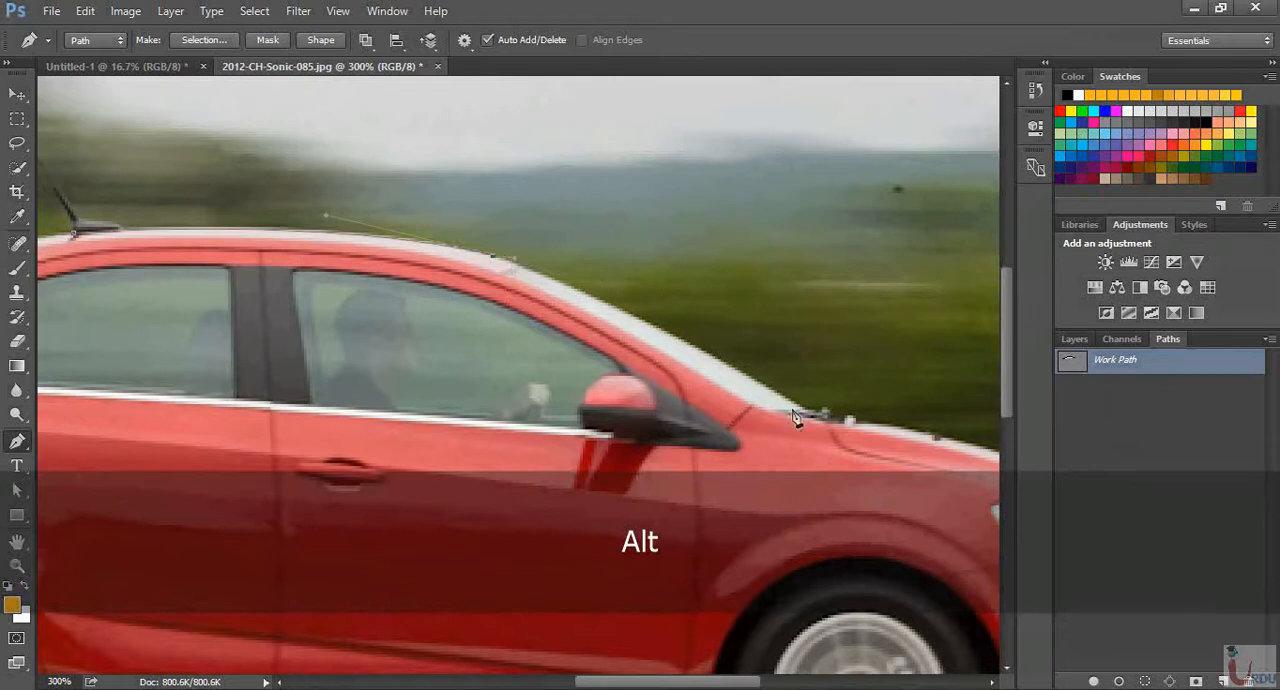
Continue the path down the windshield to its base with a curved anchor and remove that anchor's outgoing handle
drag(809, 417, 868, 456)
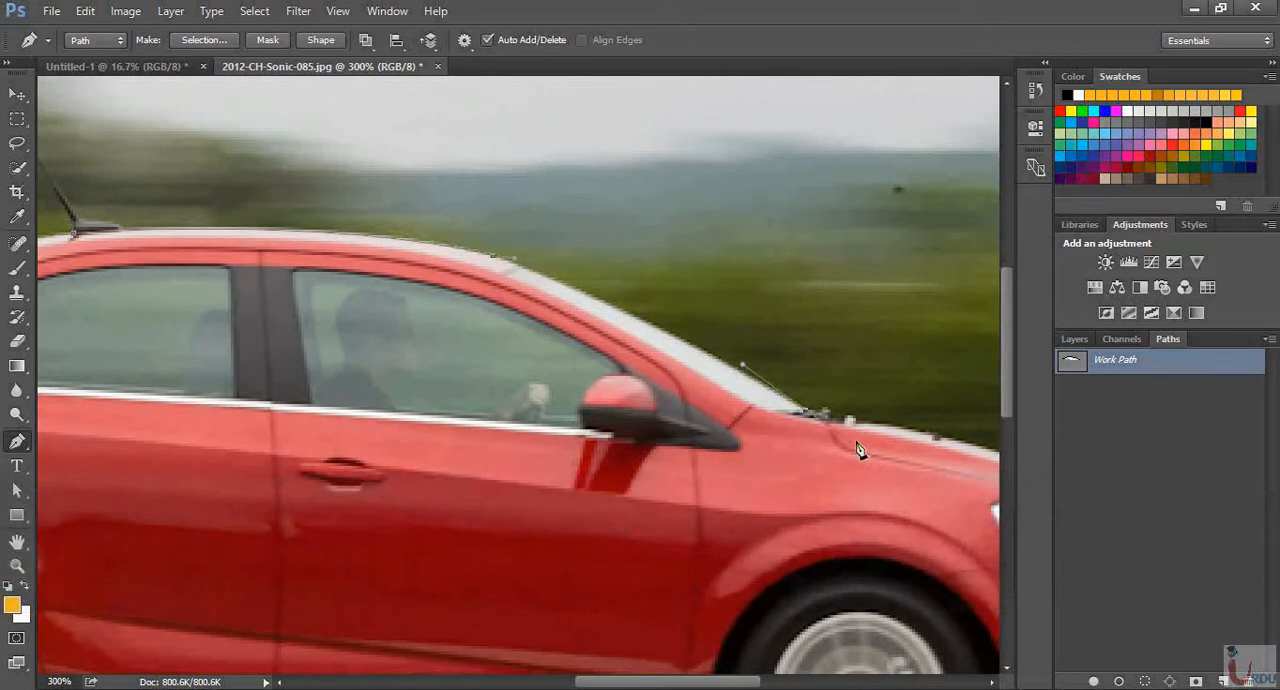
alt+click(808, 413)
drag(856, 355, 553, 213)
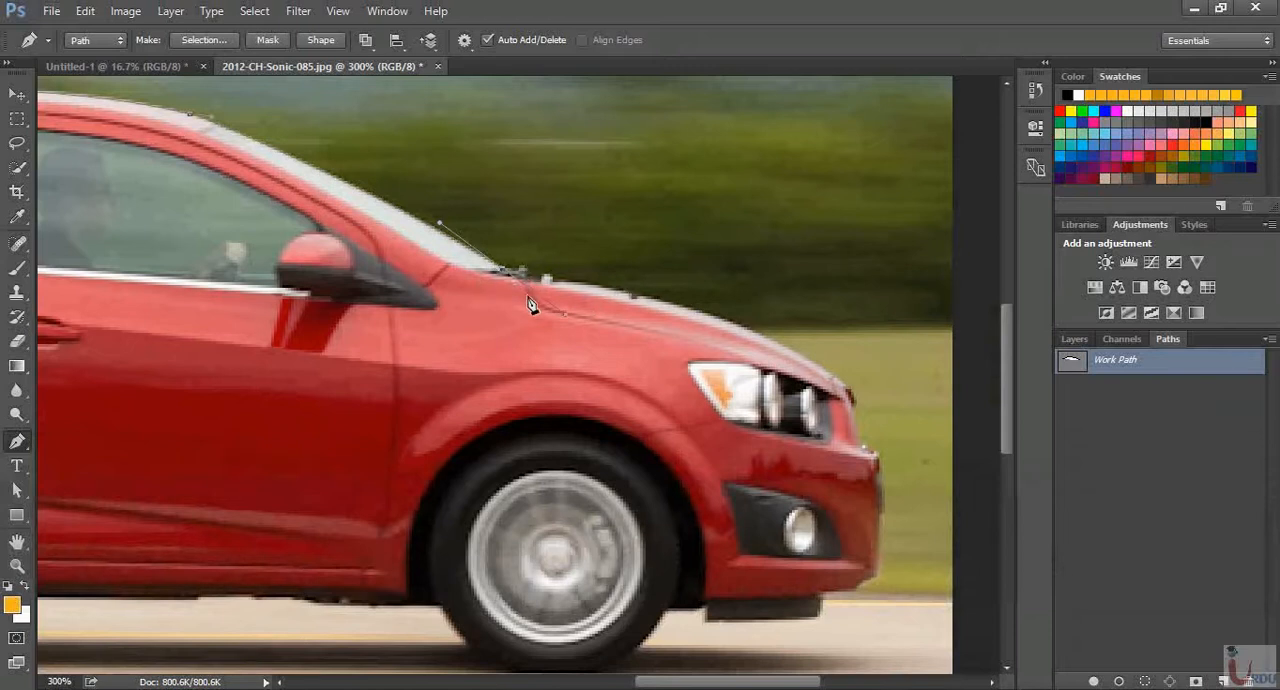
key(ctrl+=)
key(ctrl+=)
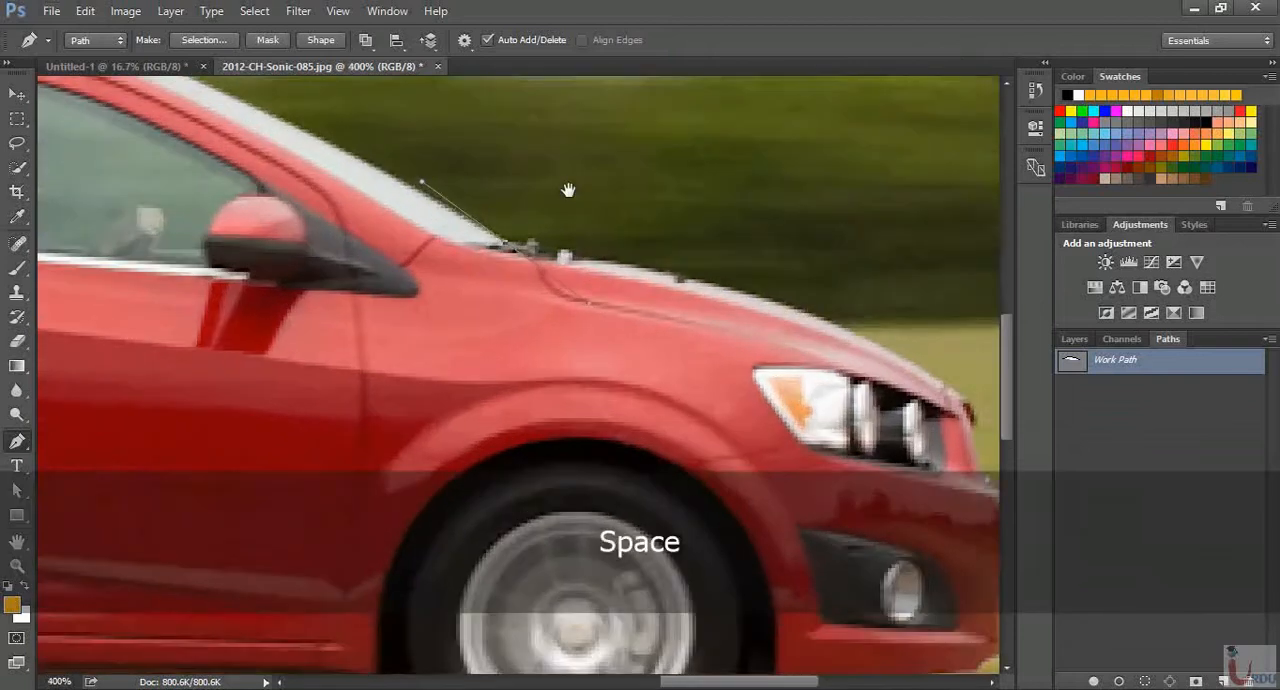
drag(569, 194, 680, 286)
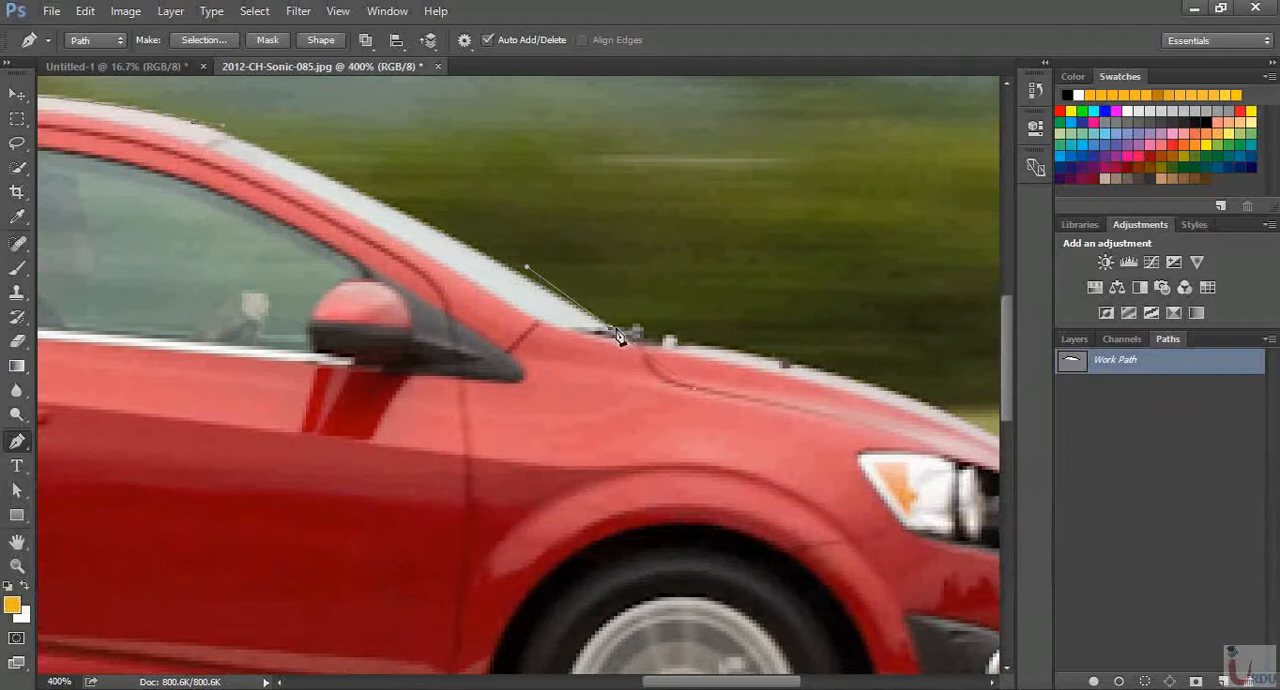
Try to pull a direction handle from the windshield-base anchor out over the hood
key(alt)
key(space)
drag(872, 398, 714, 366)
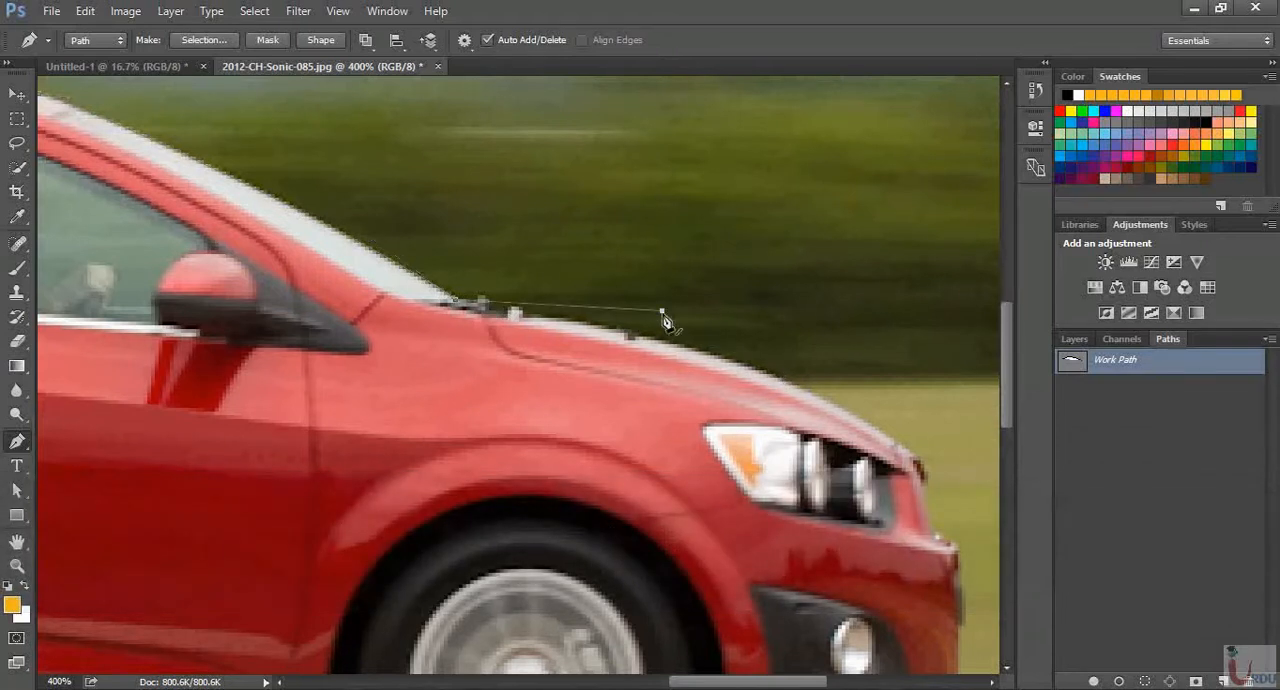
key(ctrl+z)
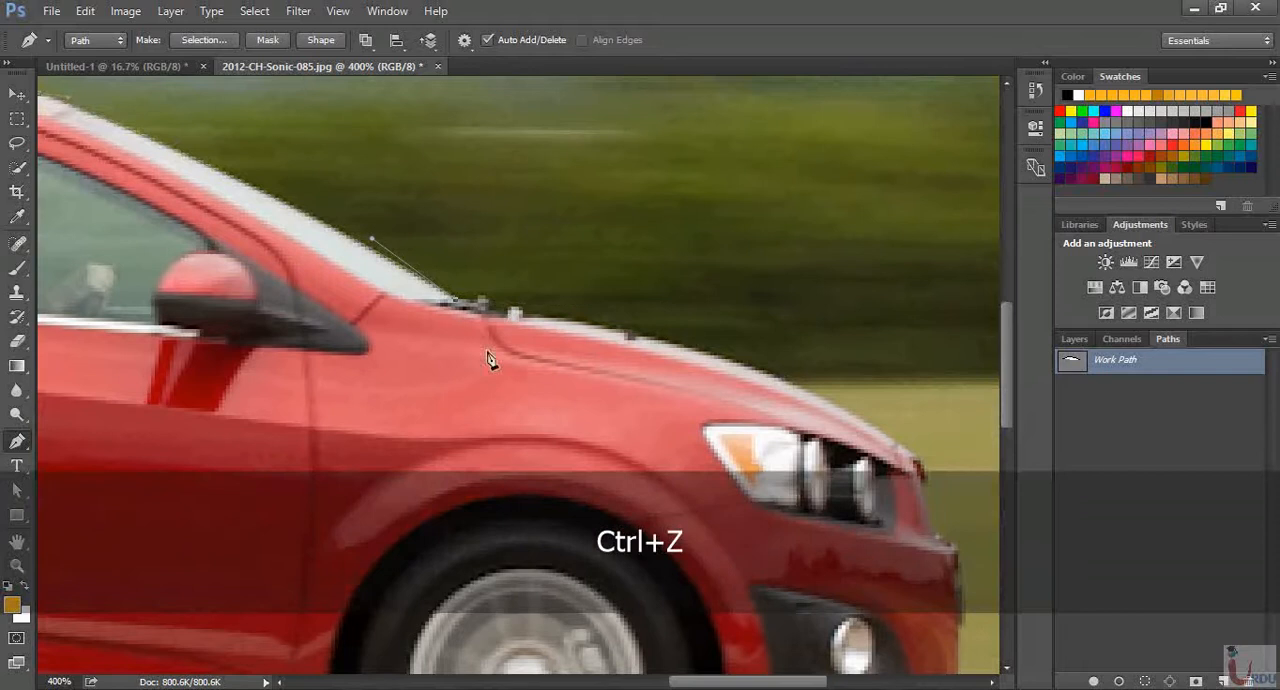
Extend the path with a curved segment over the hood to its front tip and remove the outgoing handle there
key(space)
drag(958, 462, 815, 397)
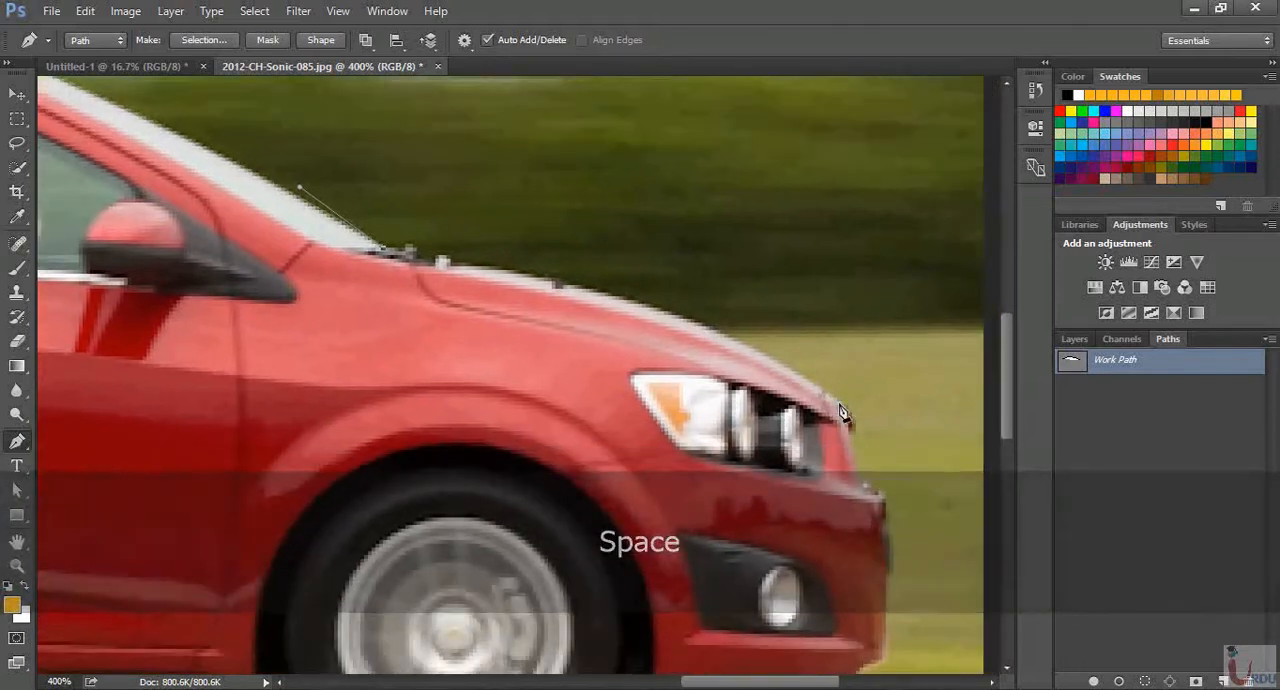
drag(841, 412, 858, 457)
key(alt)
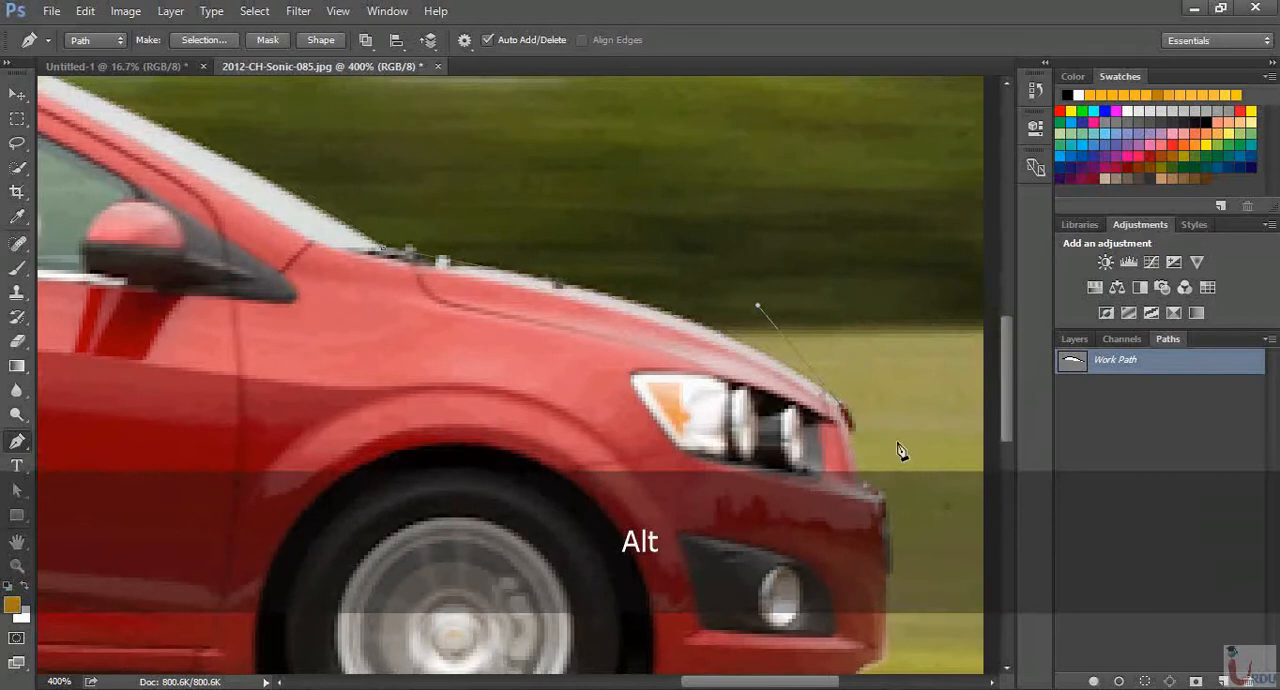
Trace the car's front end with short curved segments down the grille and bumper, and continue beneath the bumper to the front wheel arch
scroll(900, 445, down, 3)
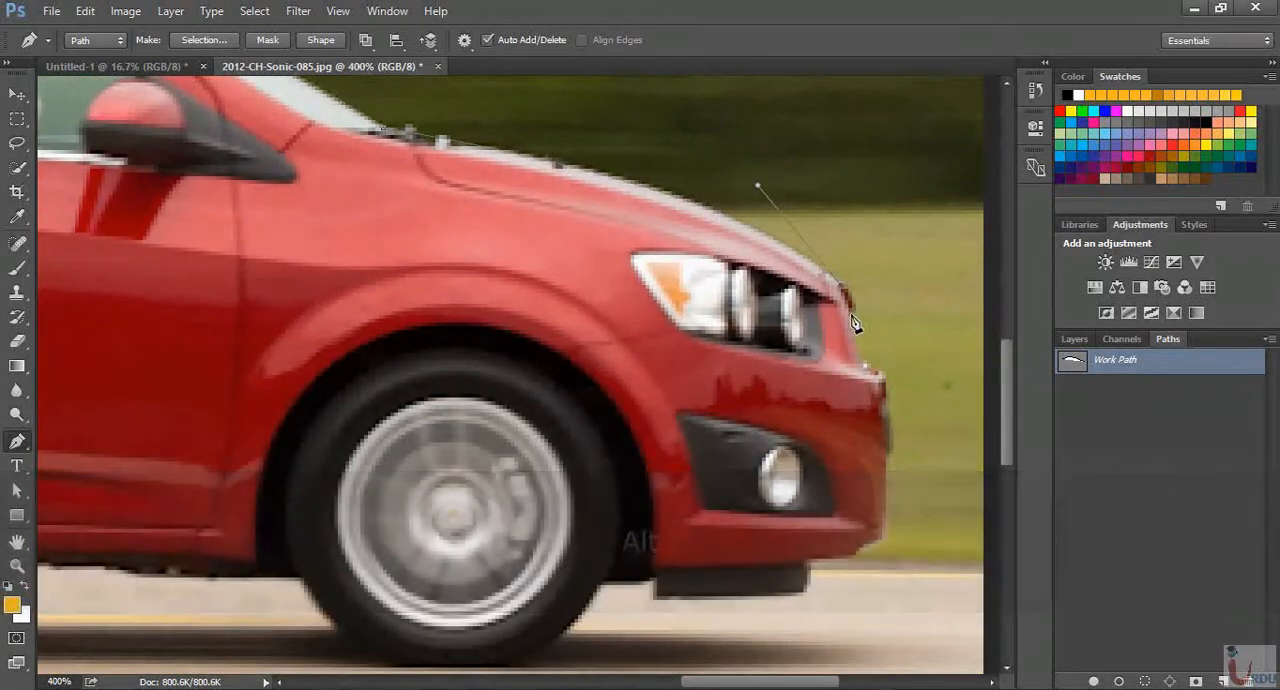
drag(852, 314, 845, 328)
key(alt)
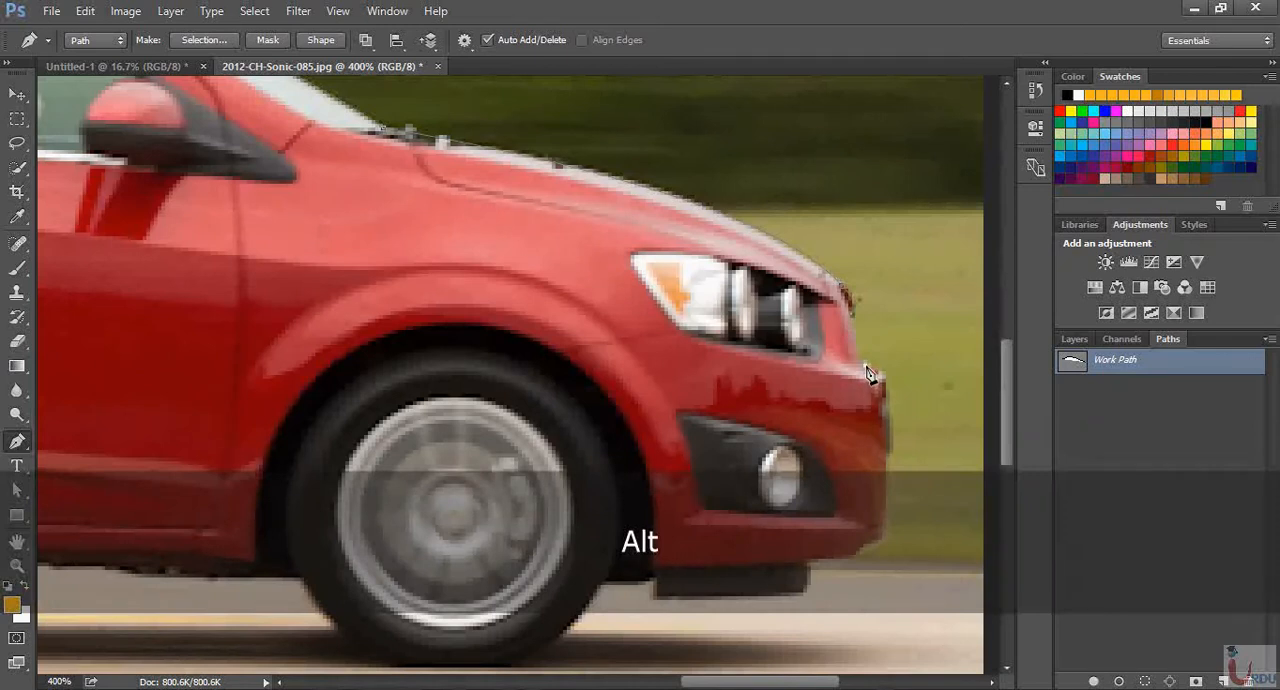
drag(866, 366, 875, 376)
key(alt)
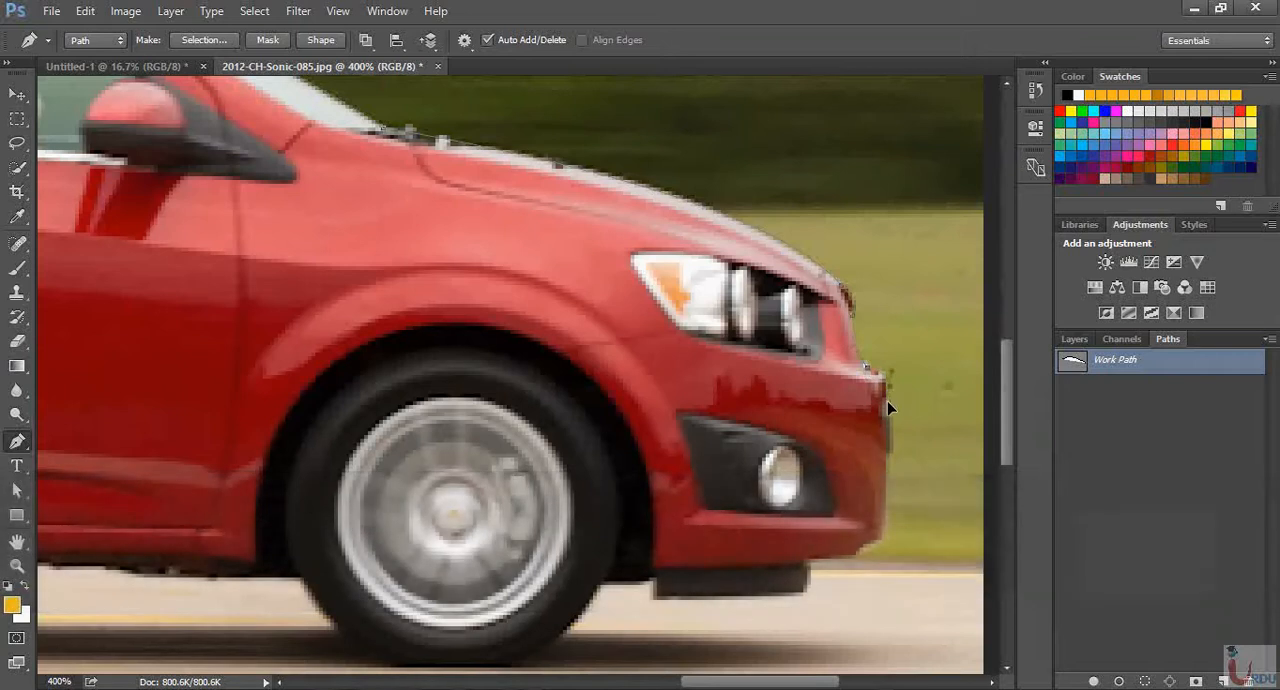
key(alt)
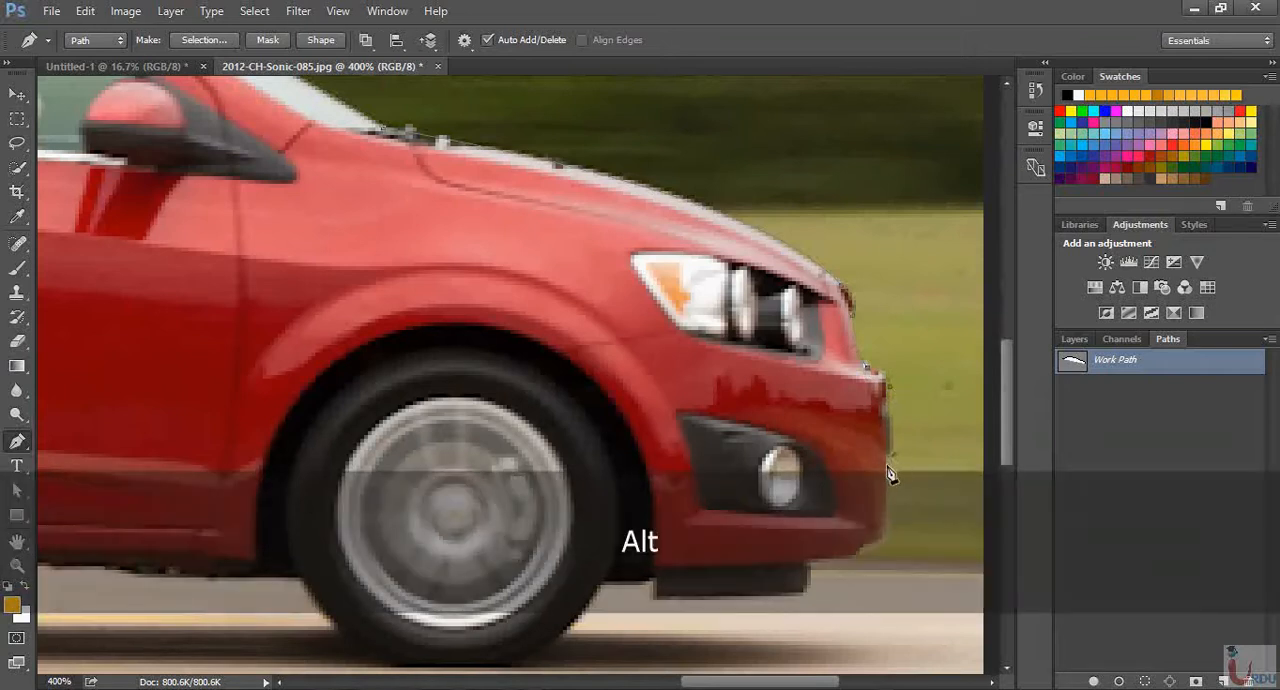
scroll(889, 470, down, 2)
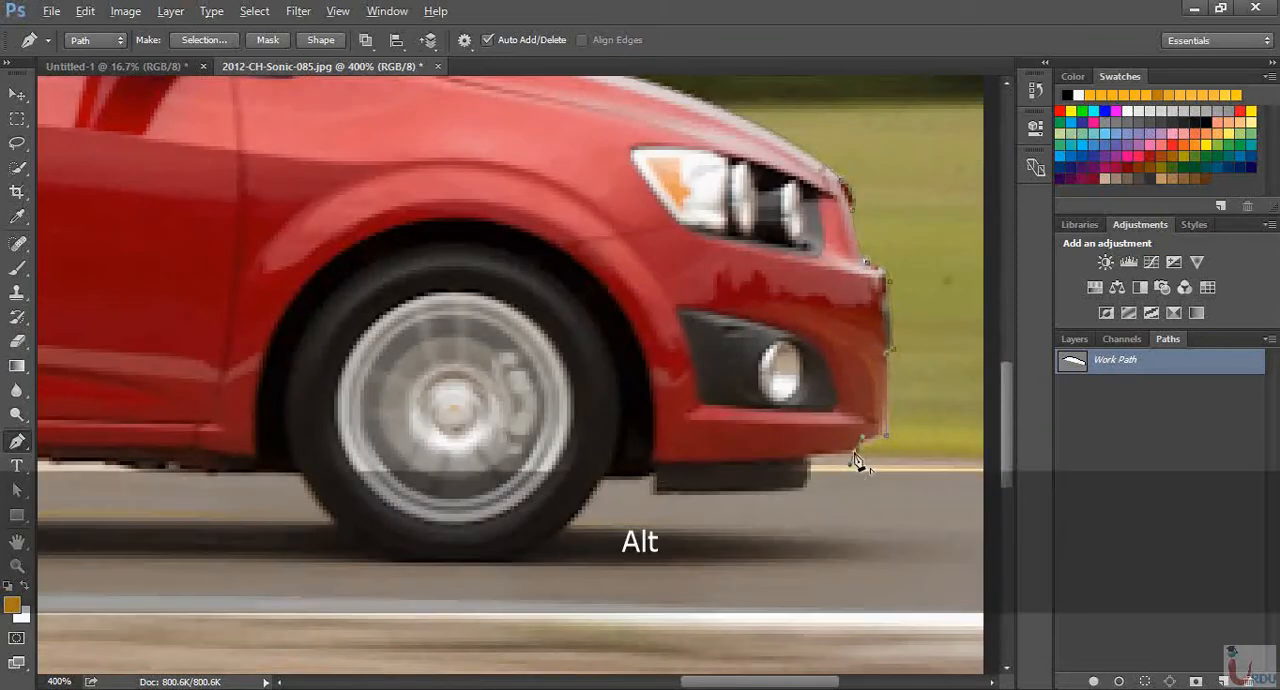
click(653, 462)
Curve the path around the bottom of the front tyre and end it where the tyre's rear side meets the underbody
key(space)
drag(575, 487, 826, 254)
drag(709, 334, 597, 324)
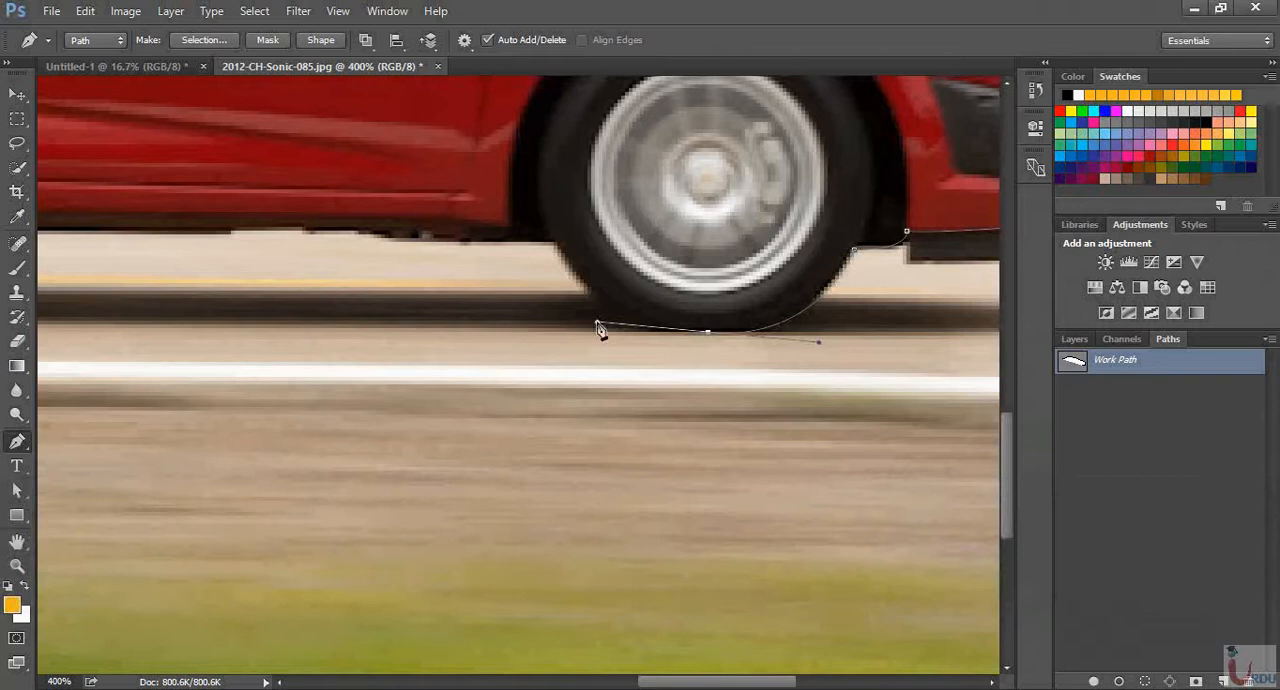
drag(555, 245, 525, 194)
alt+click(555, 245)
Trace the lower edge of the car body backward from the front tyre with straight segments below the doors
key(space)
drag(417, 251, 815, 308)
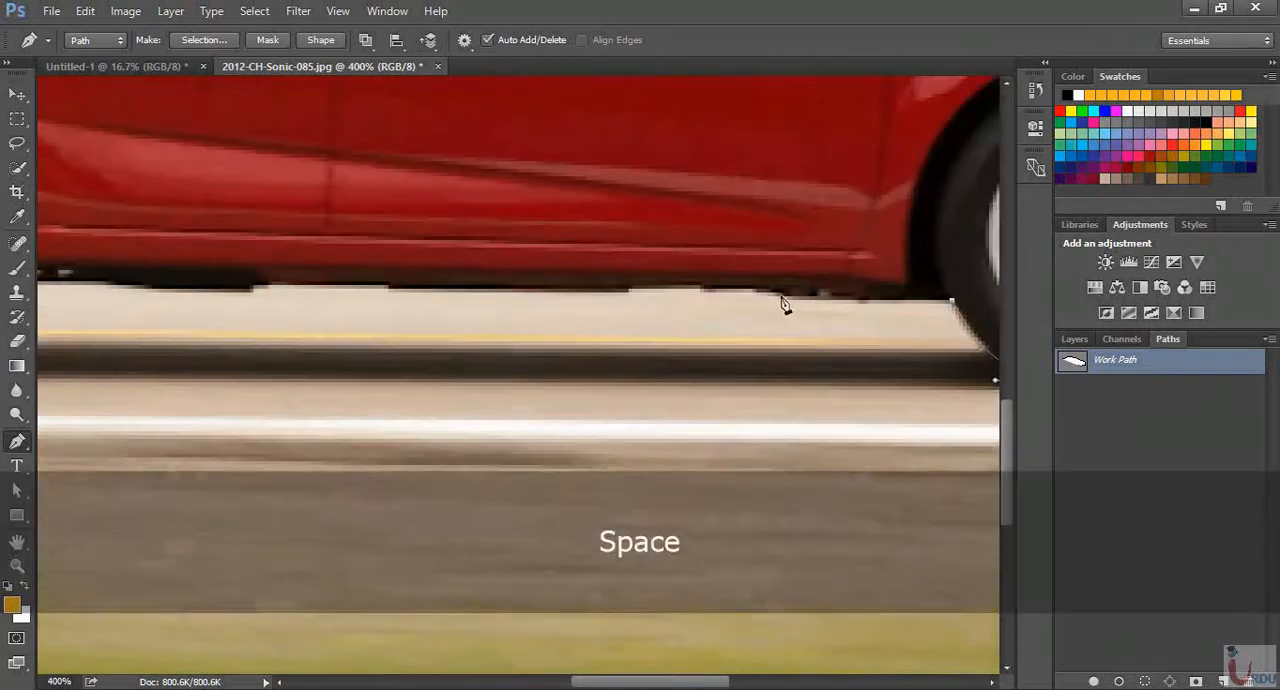
click(725, 291)
click(631, 292)
key(space)
drag(340, 307, 580, 307)
click(492, 291)
Continue the path along the underbody and around the small notch ahead of the rear wheel up to the rear tyre
key(space)
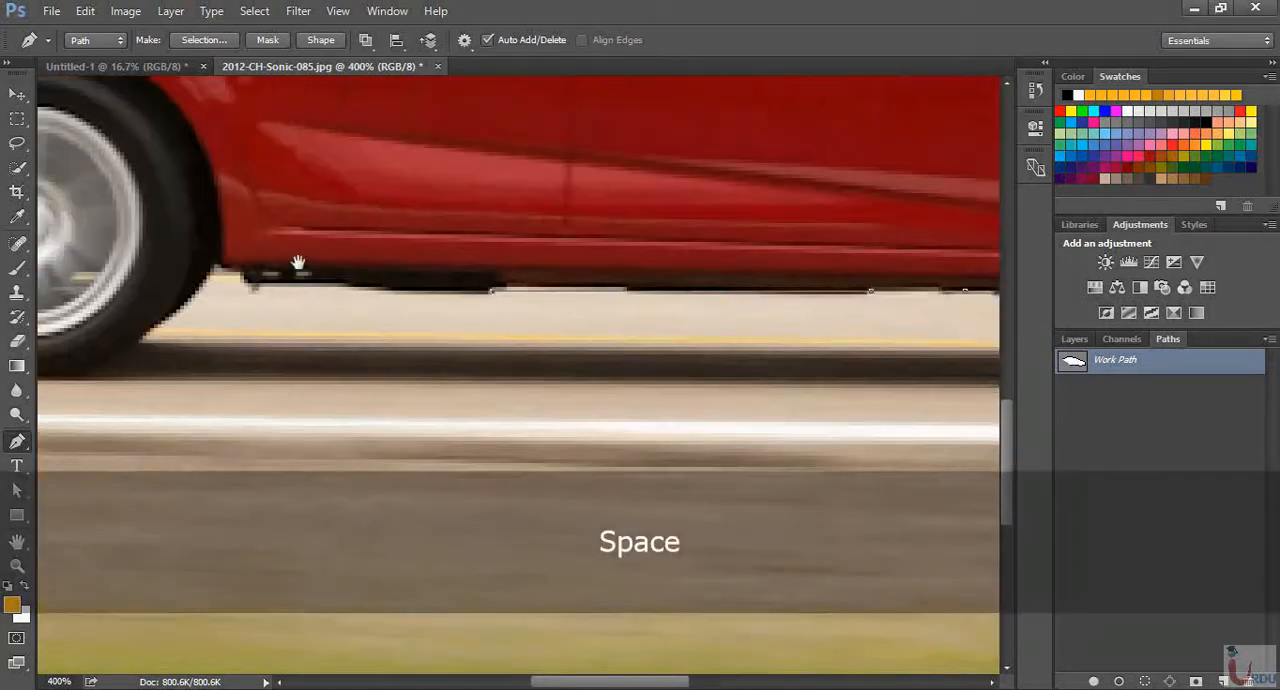
drag(303, 267, 553, 263)
click(498, 277)
click(498, 266)
click(467, 262)
Curve the path around the bottom of the rear tyre and end it on the tyre's rear side with a corner anchor
key(space)
drag(316, 365, 606, 354)
drag(689, 317, 664, 327)
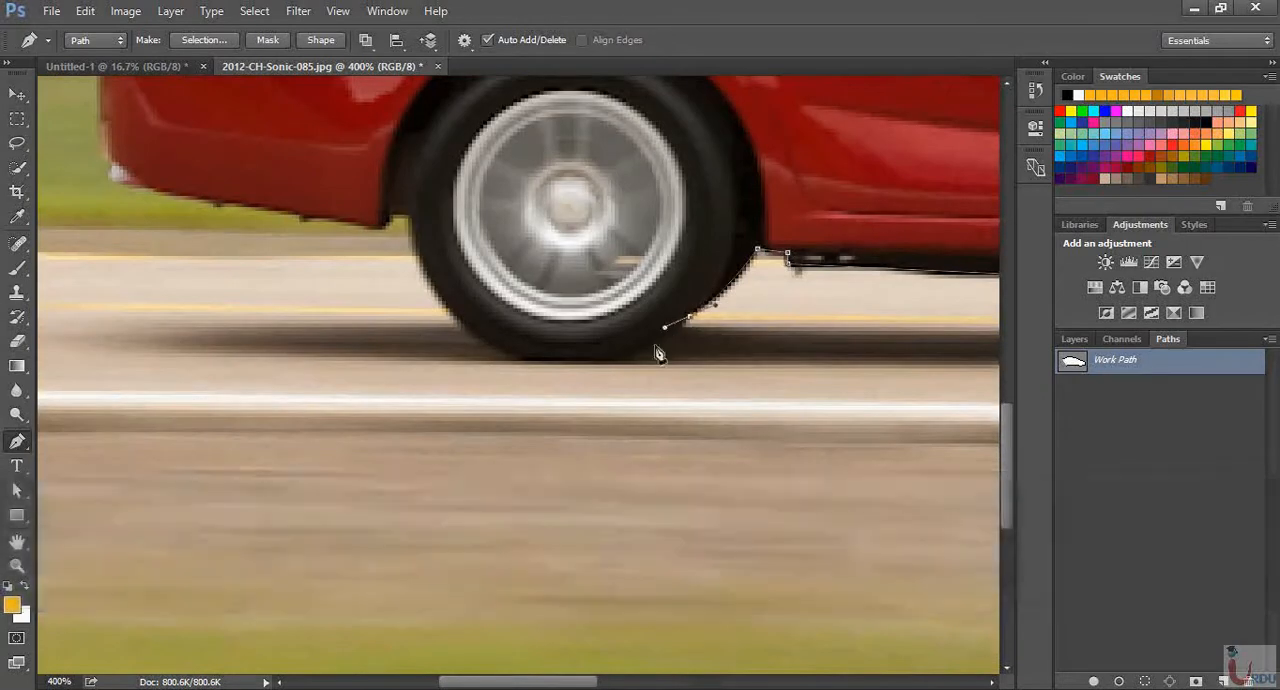
alt+click(690, 317)
drag(566, 361, 471, 361)
drag(412, 218, 413, 157)
alt+click(412, 218)
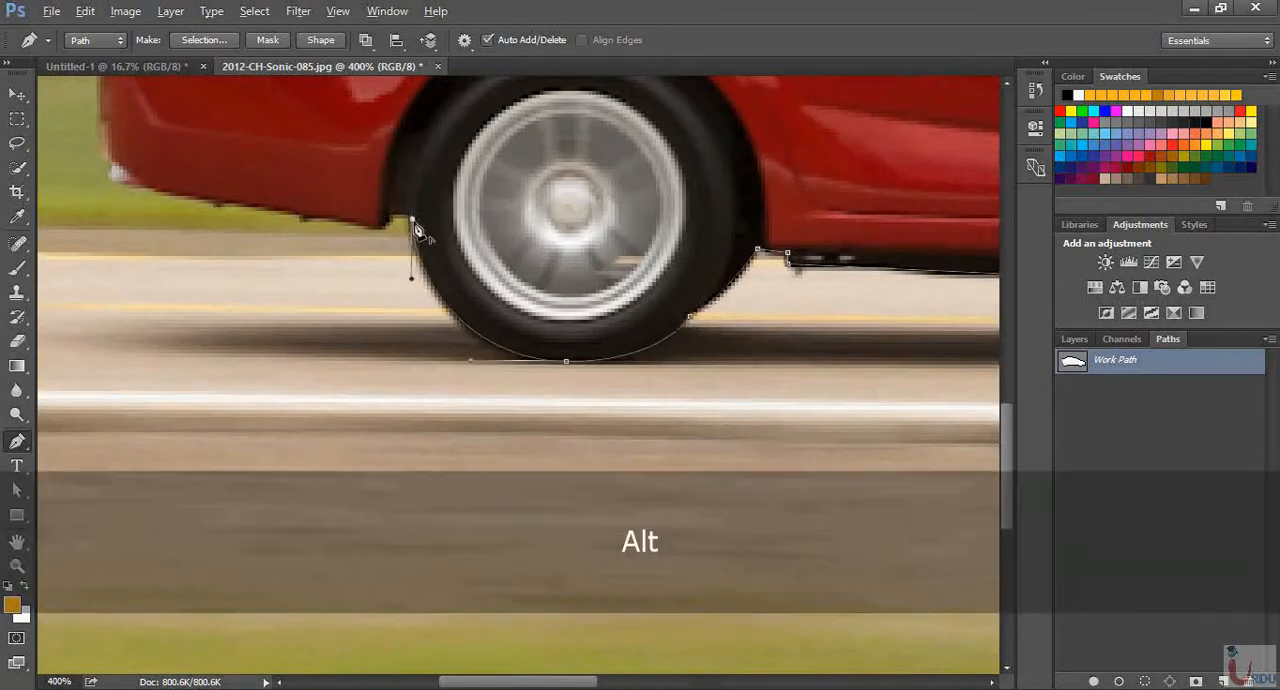
Continue the path from the rear tyre along the rear bumper's lower edge to its lower back corner
click(389, 218)
key(space)
drag(353, 201, 609, 303)
click(659, 310)
click(435, 275)
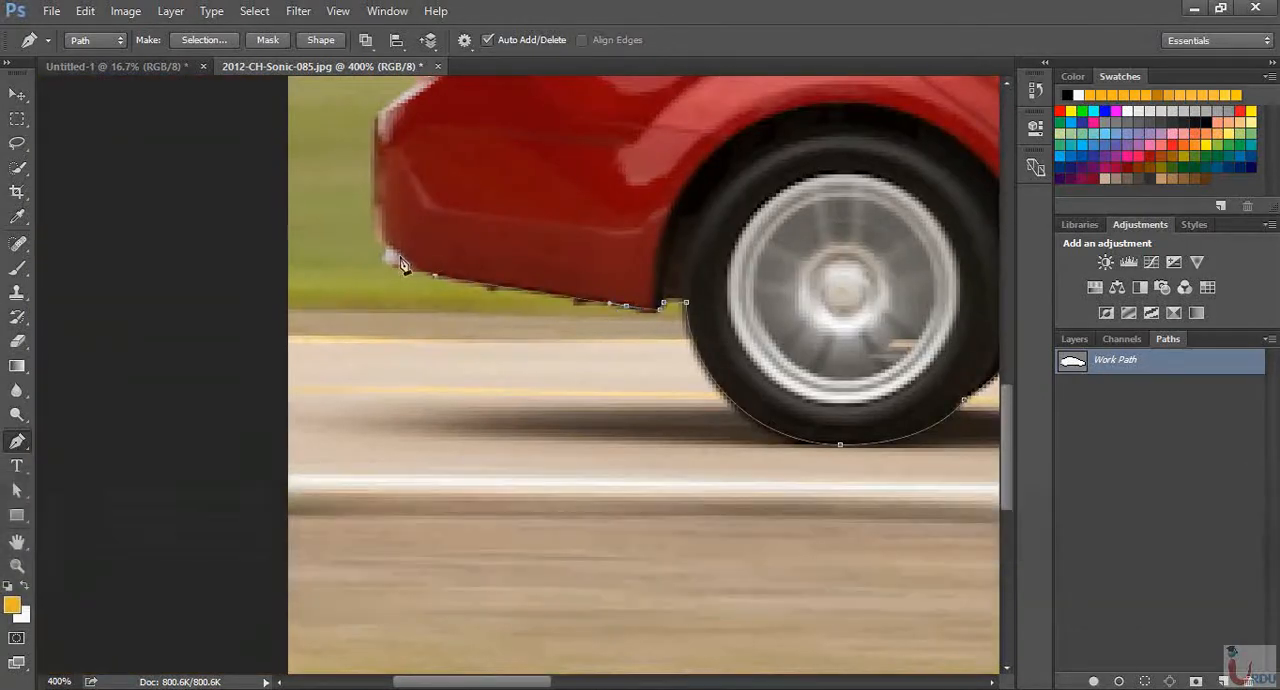
drag(390, 246, 376, 223)
alt+click(390, 246)
Trace the back of the rear bumper upward and around its upper ledge to the base of the tail light
key(space)
drag(517, 240, 514, 400)
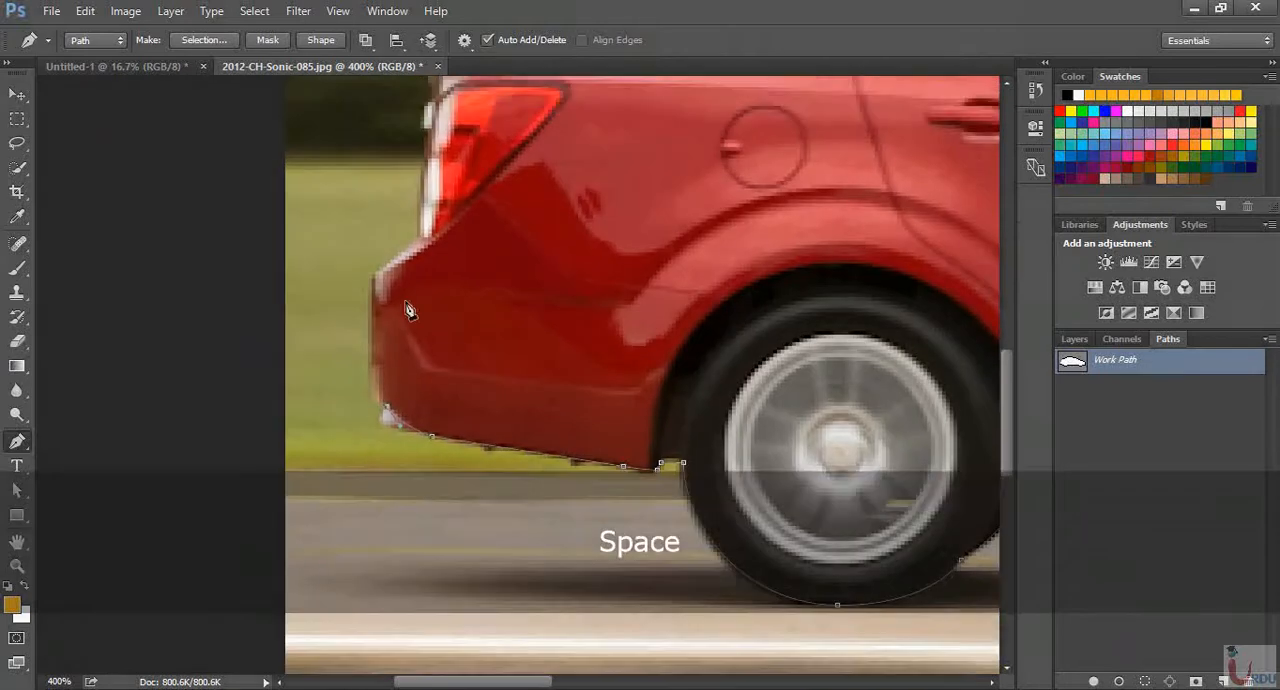
drag(373, 372, 373, 348)
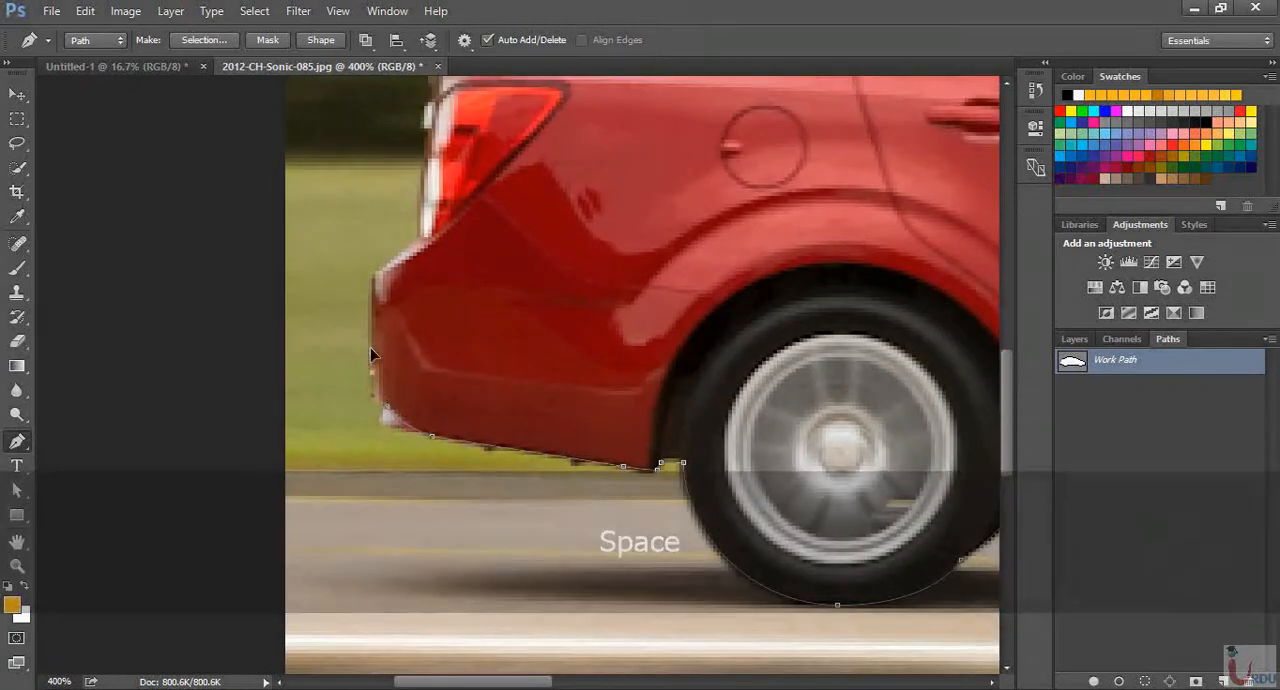
click(373, 283)
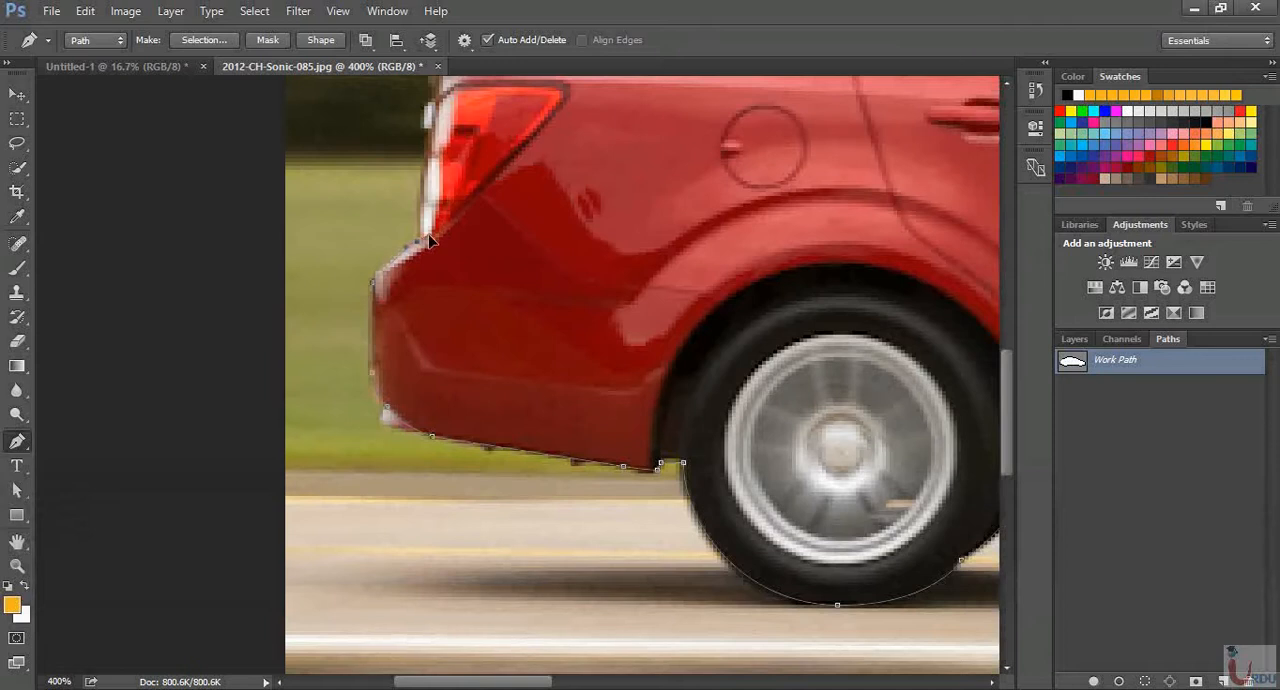
drag(419, 241, 429, 236)
alt+click(419, 241)
Trace up the tail light and around the boot lid's tip, and close the path at its starting anchor
scroll(531, 237, up, 5)
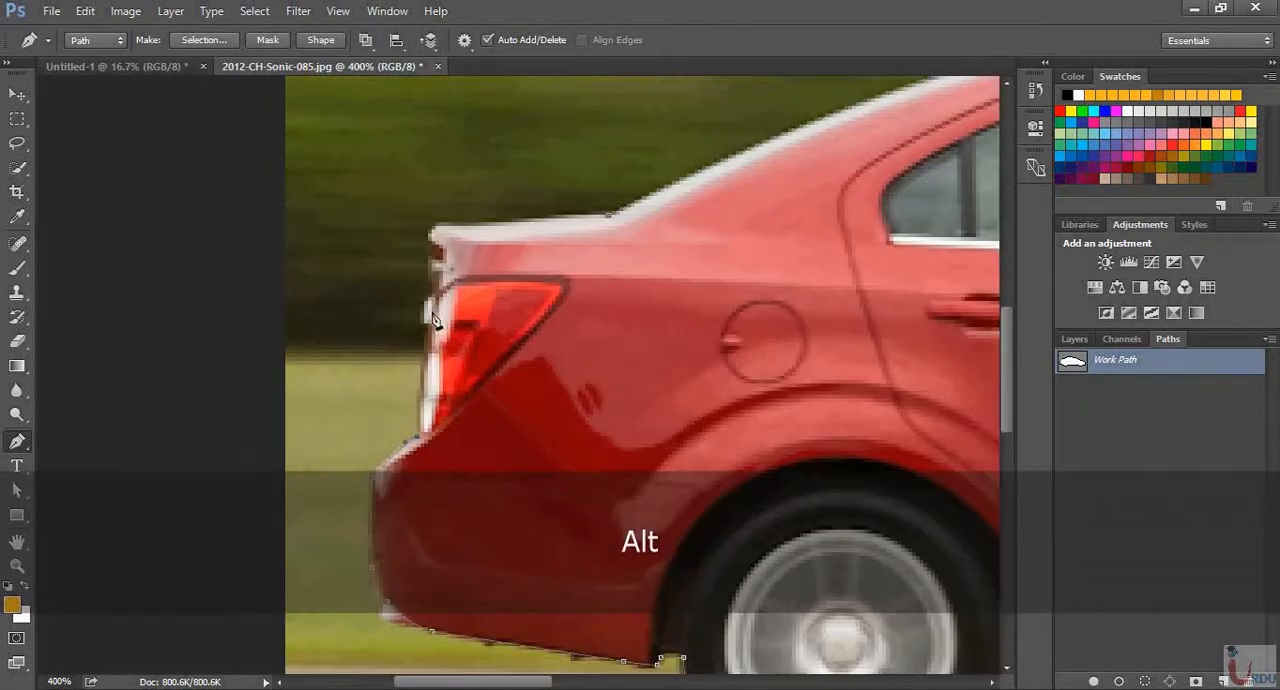
drag(429, 304, 441, 286)
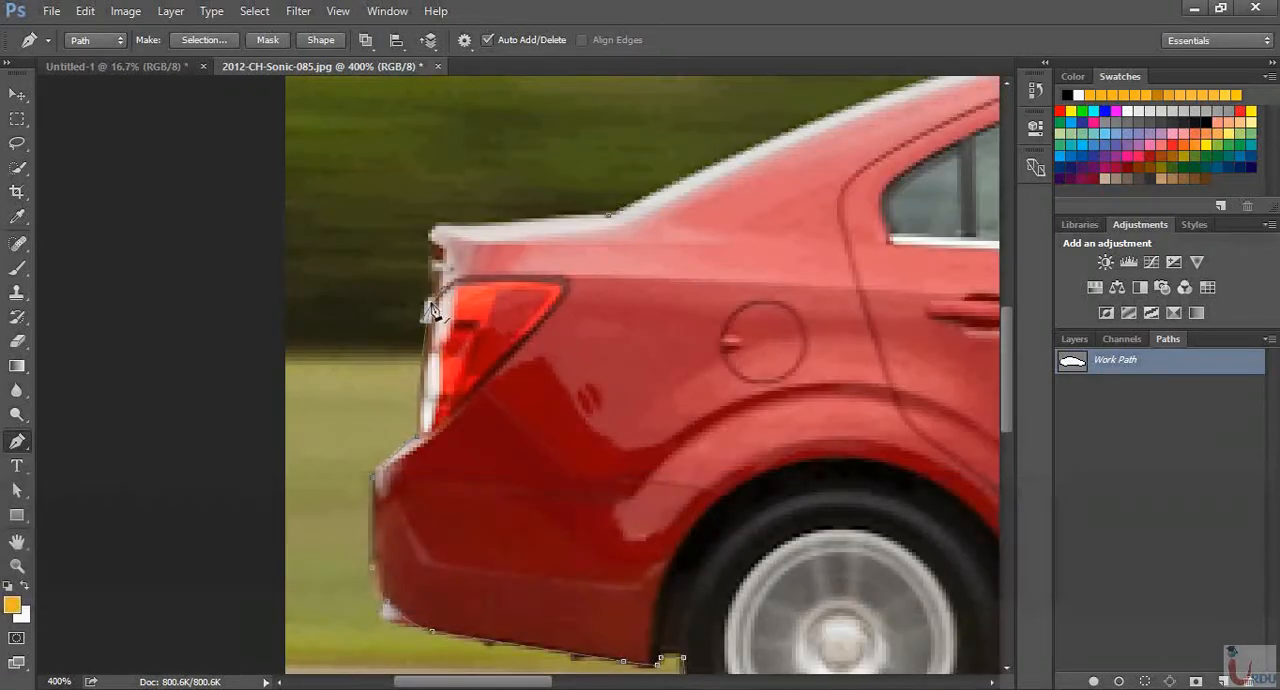
alt+click(430, 308)
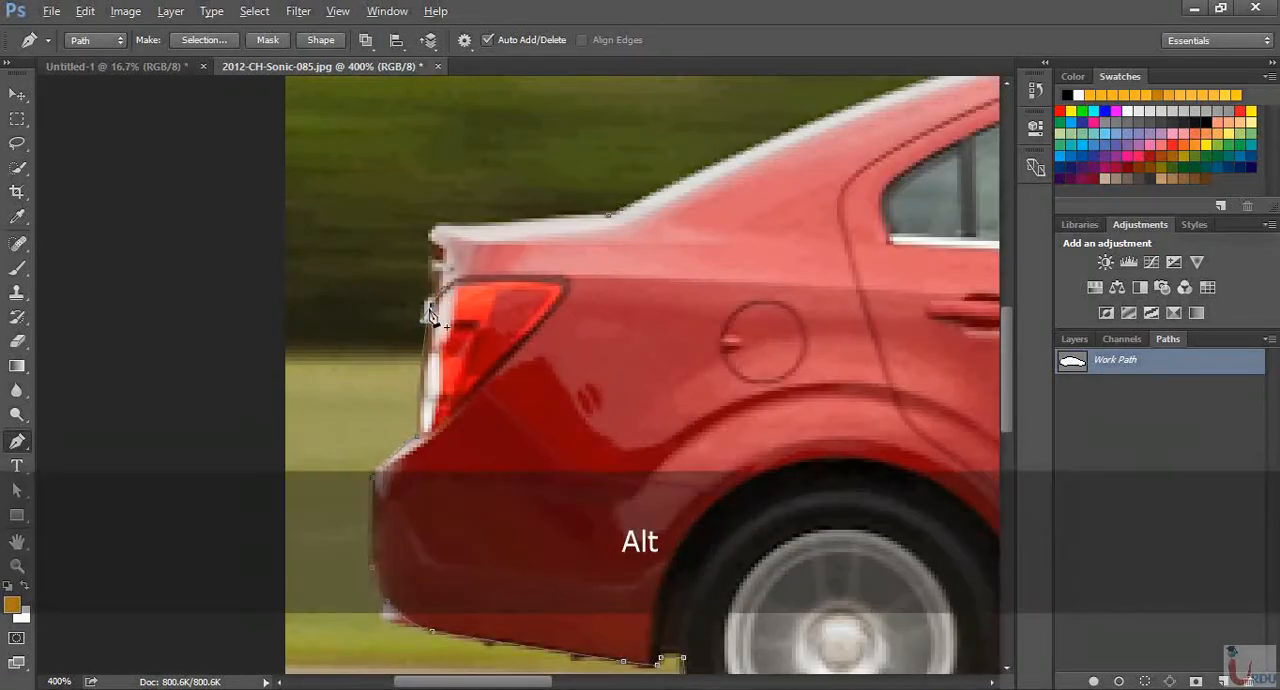
drag(436, 242, 461, 223)
alt+click(432, 249)
alt+click(443, 228)
drag(596, 213, 623, 222)
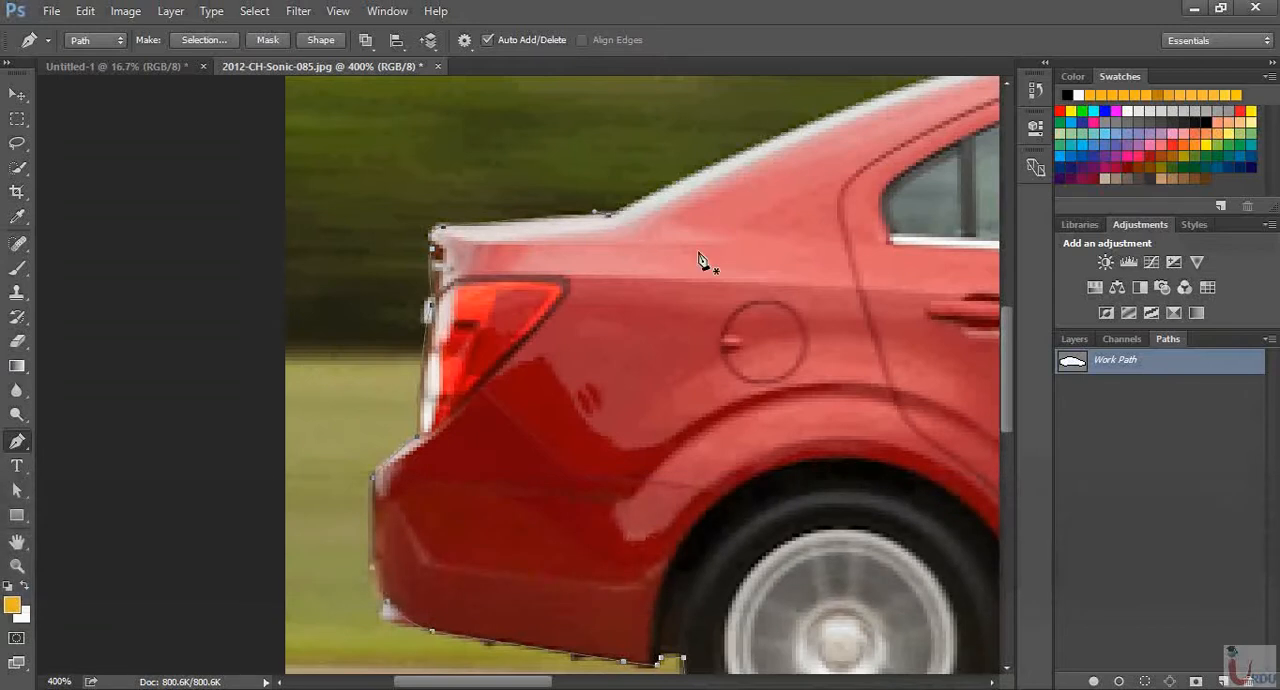
Convert the closed car path into a new anti-aliased selection with a feather radius of 0 pixels
key(ctrl+minus)
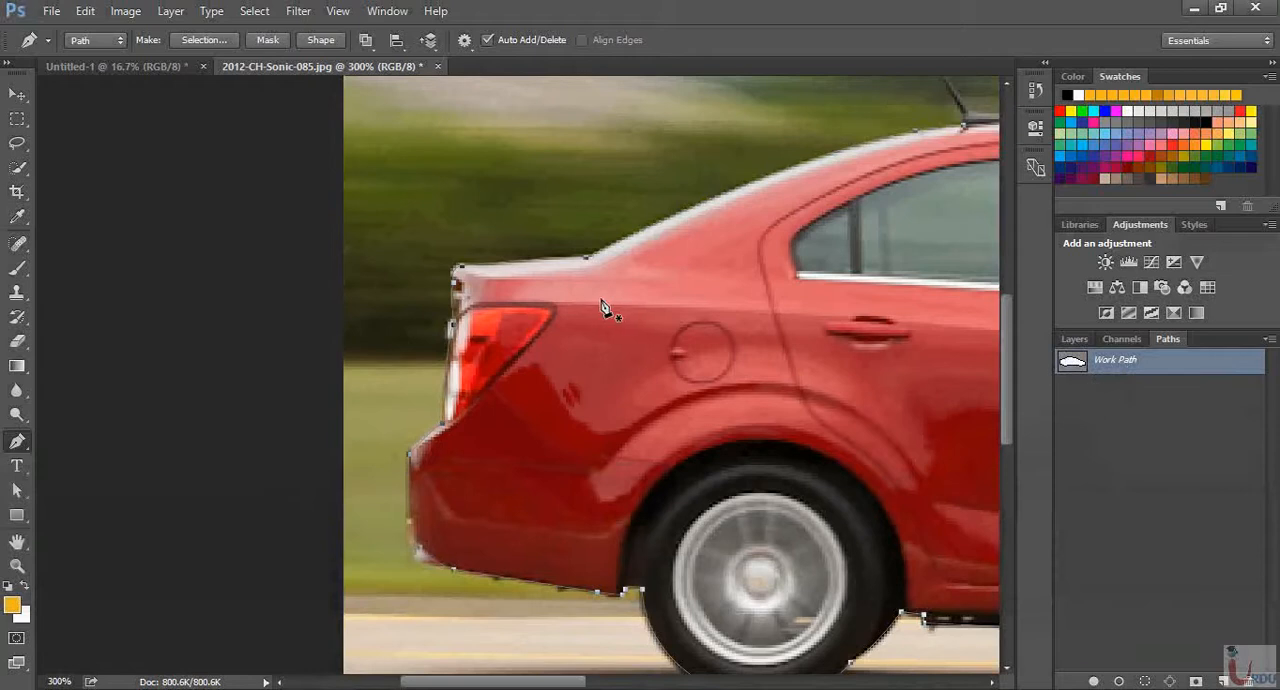
key(space)
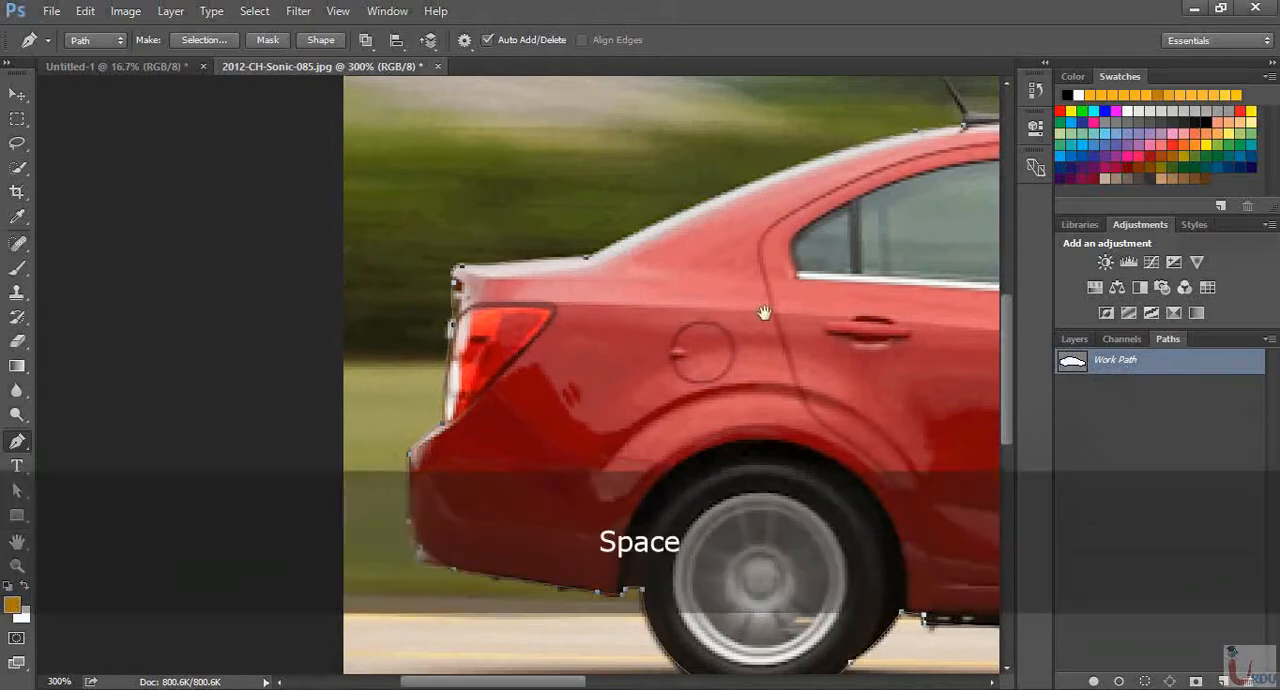
drag(762, 310, 357, 268)
key(ctrl+minus)
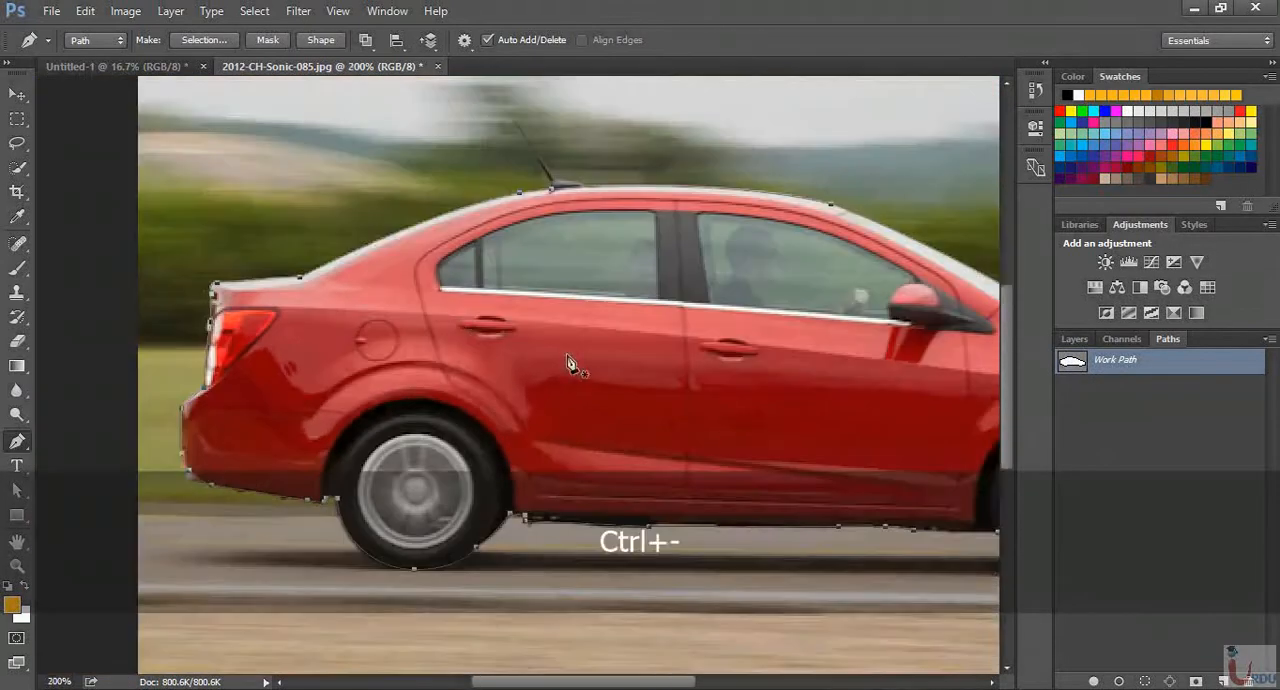
key(ctrl+minus)
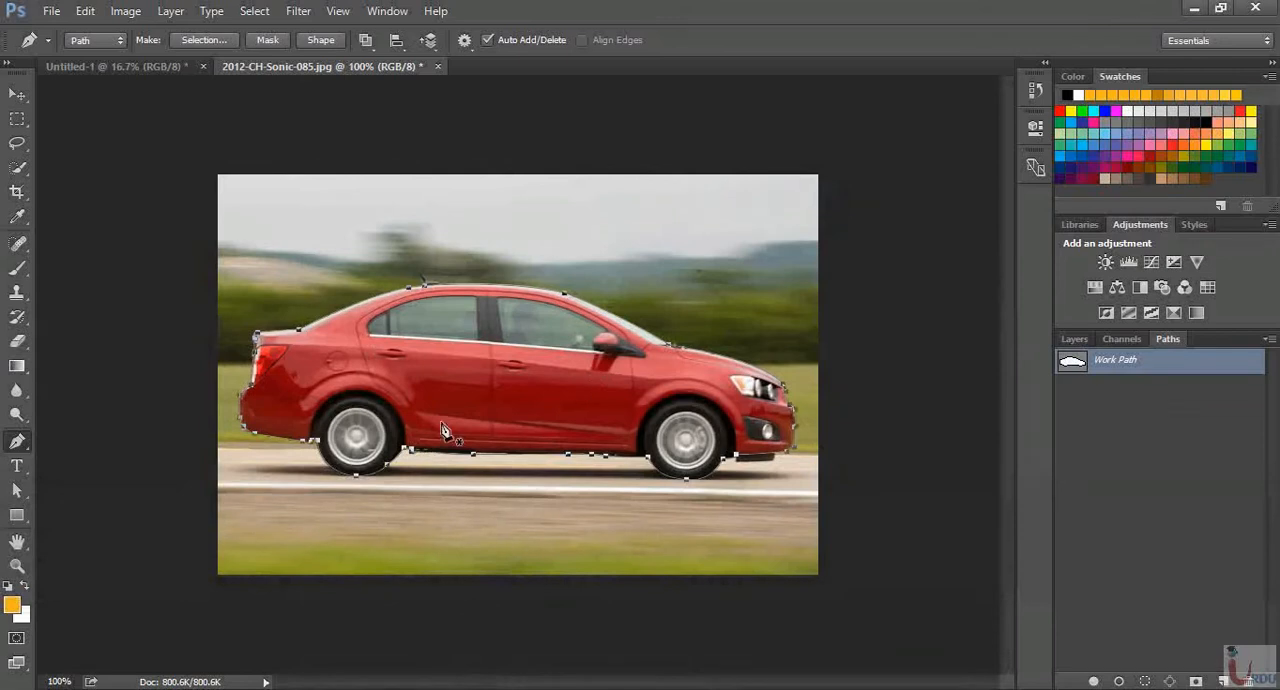
right_click(537, 400)
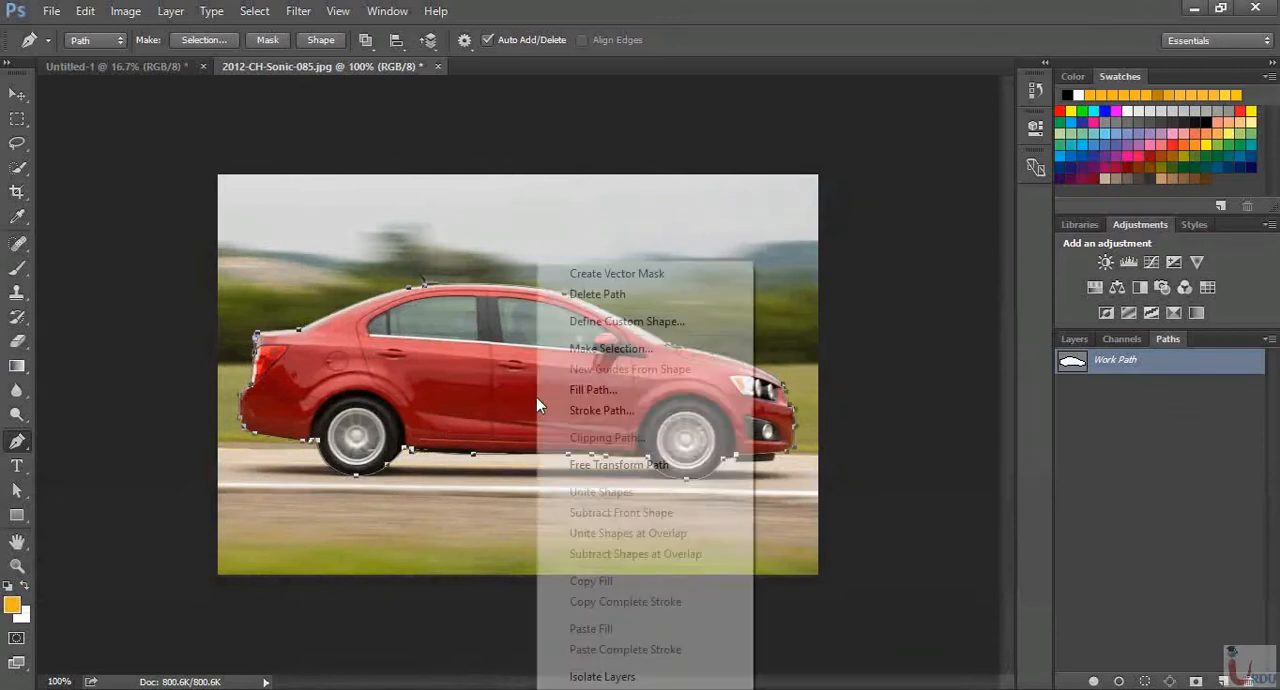
right_click(483, 352)
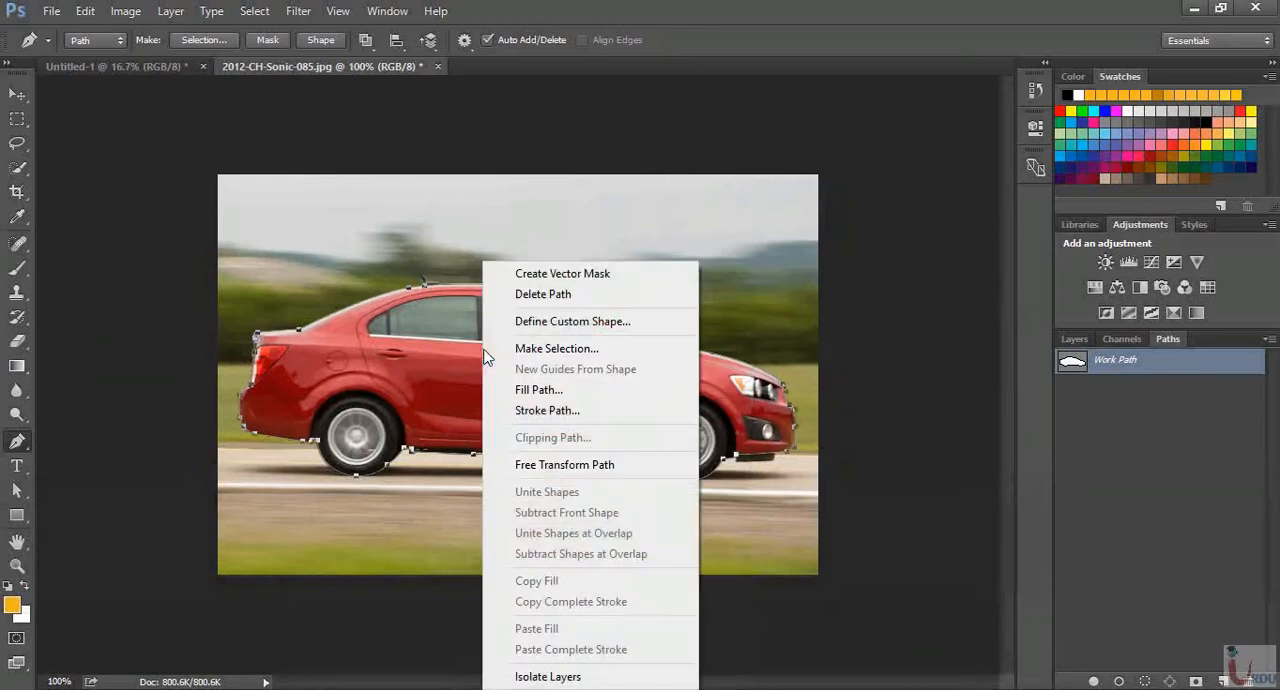
click(548, 350)
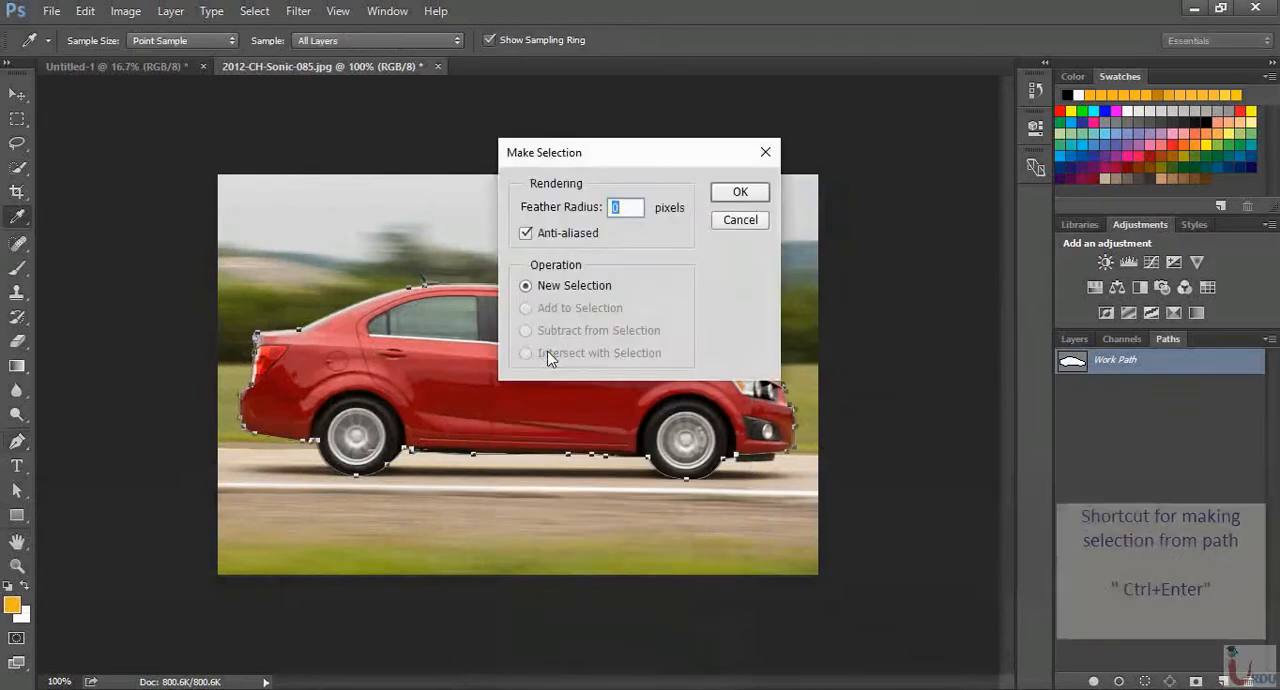
drag(530, 160, 504, 277)
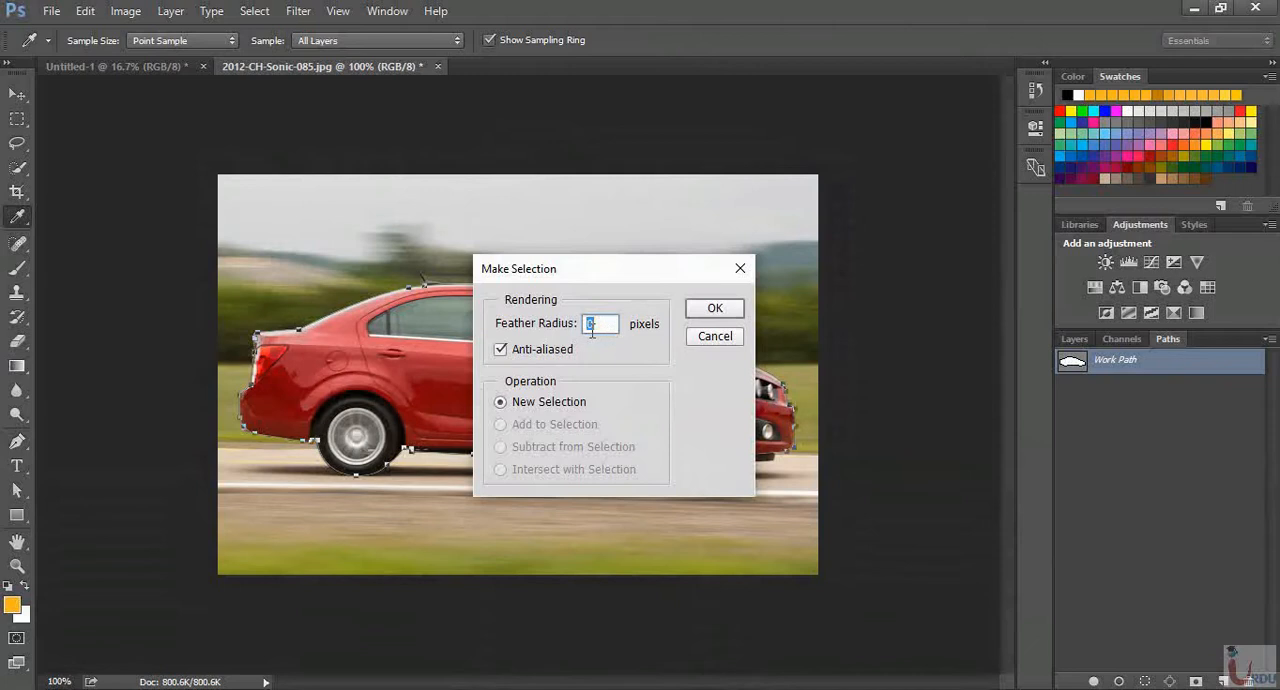
click(715, 310)
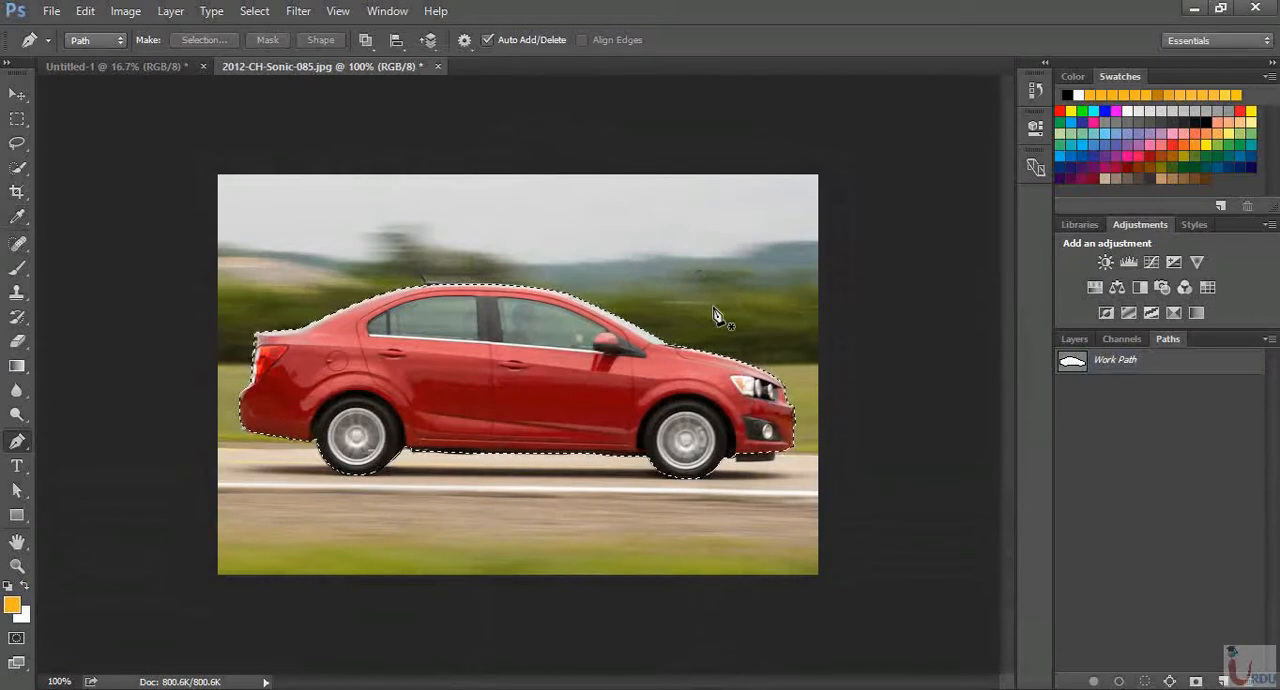
Cut the selected car onto its own layer with Layer Via Cut, and hide the Background layer
click(17, 95)
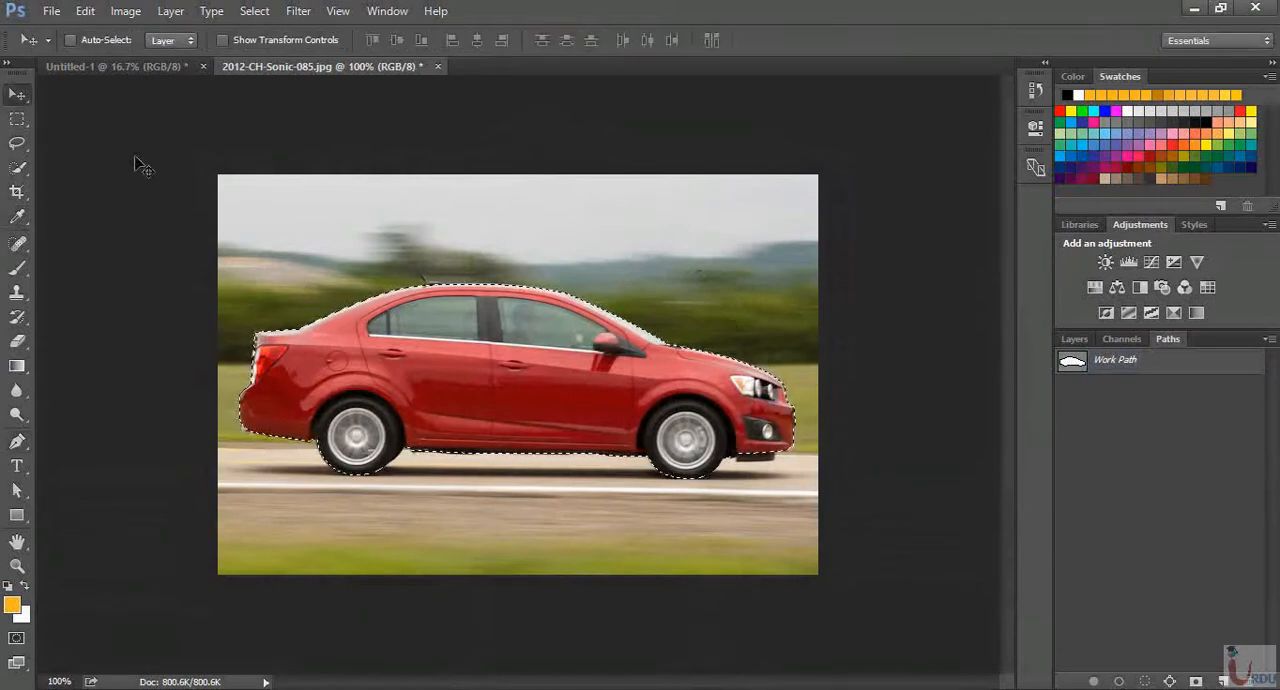
click(1073, 339)
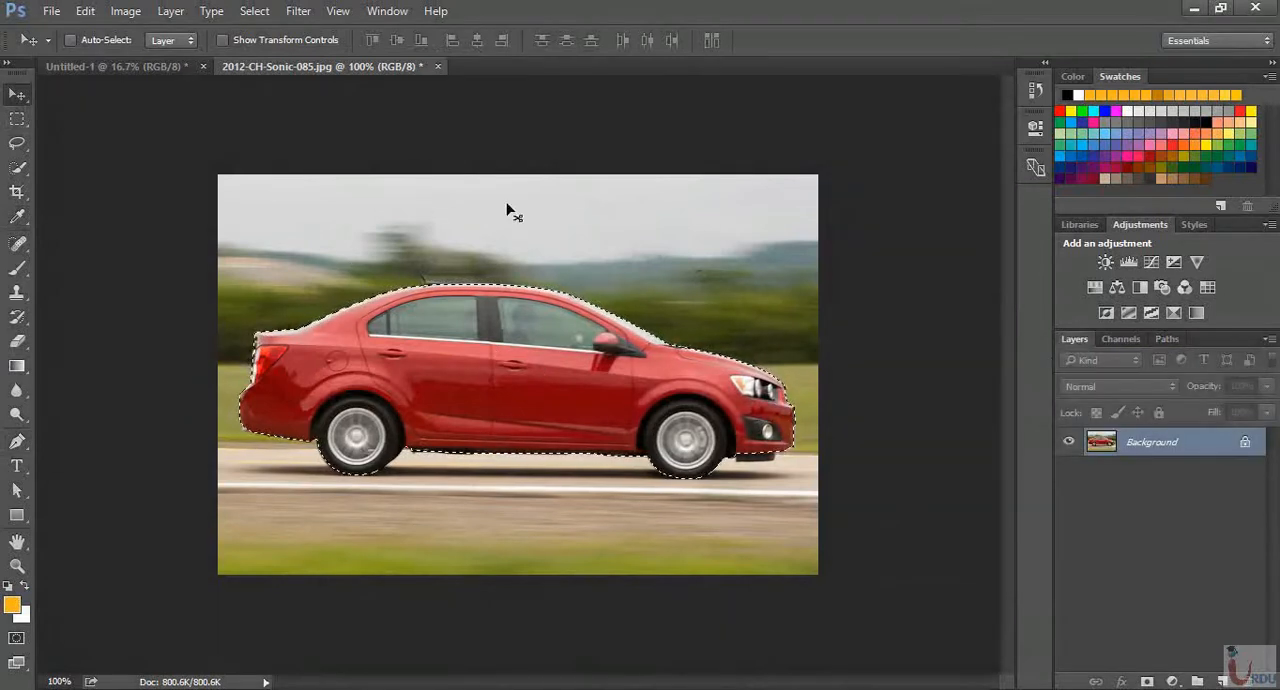
click(17, 119)
right_click(419, 292)
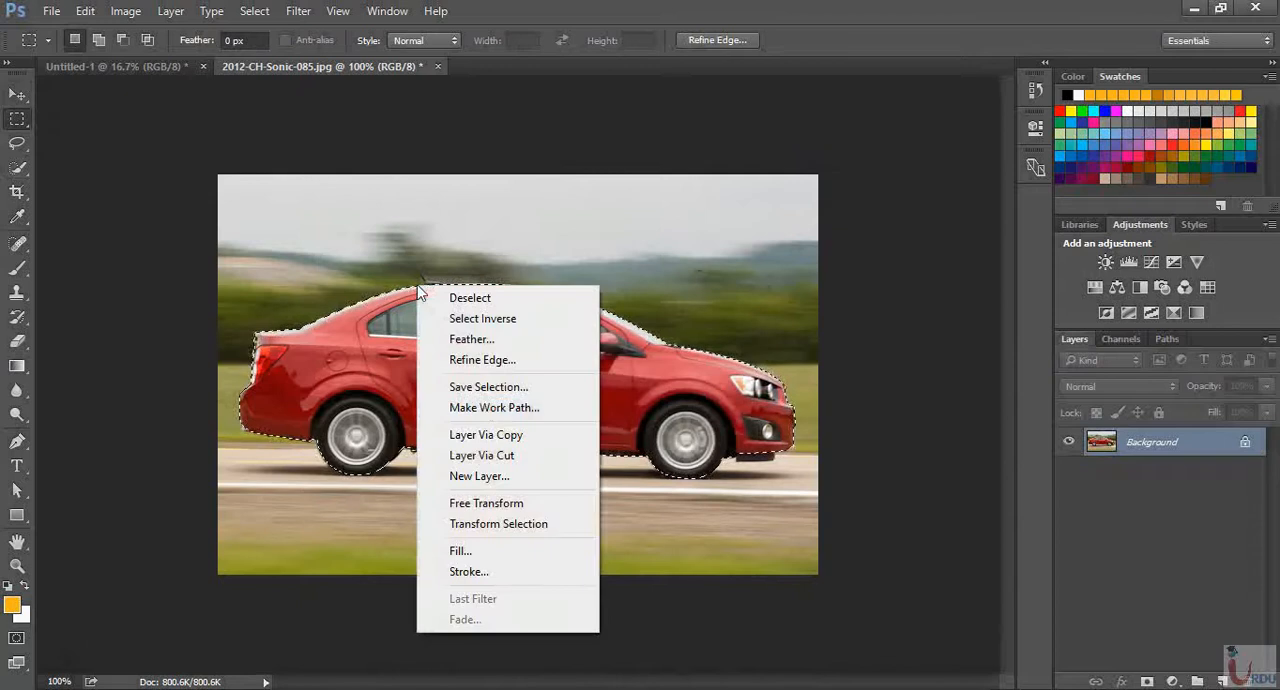
click(519, 458)
click(1069, 470)
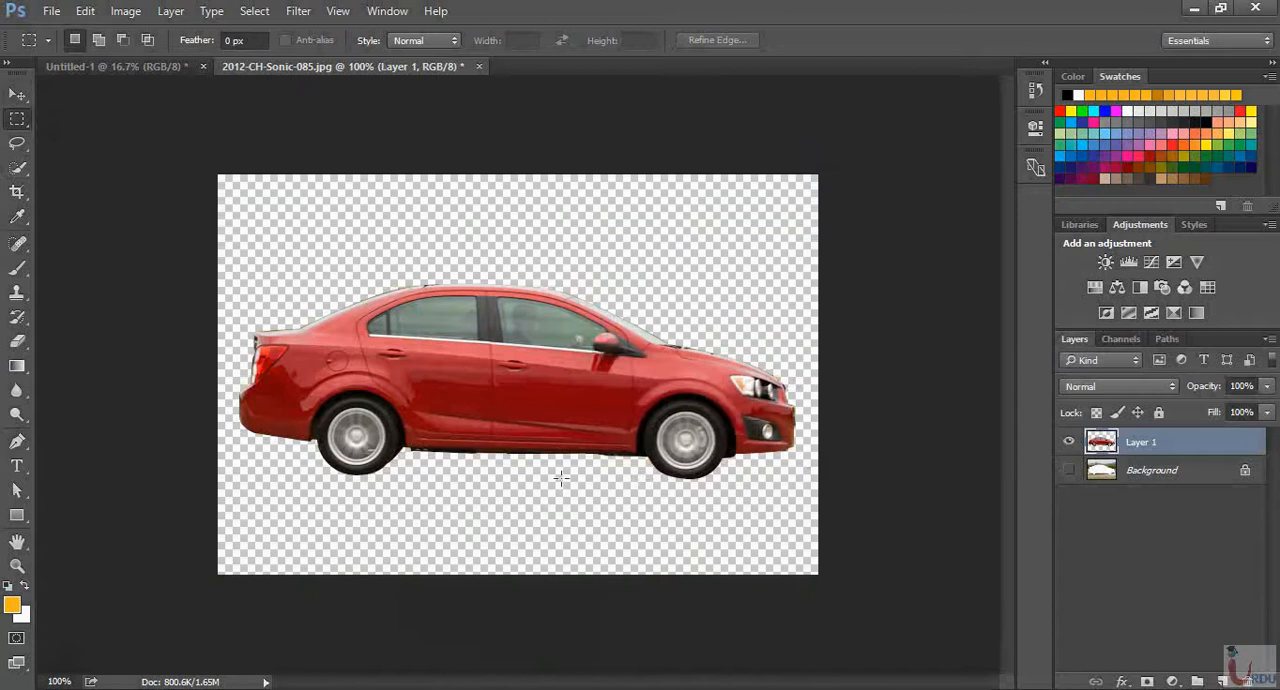
Check the edges of the cut-out car up close, and close the 2012-CH-Sonic-085.jpg document
key(ctrl+equal)
key(ctrl+equal)
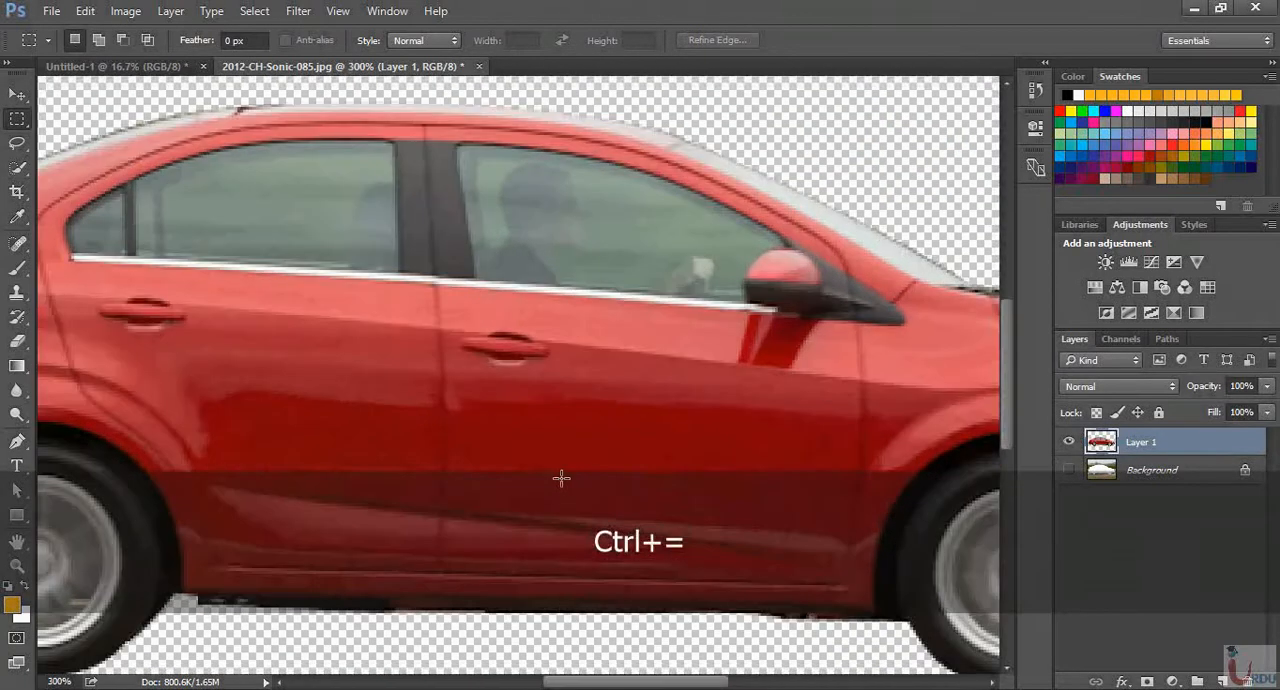
drag(632, 683, 533, 686)
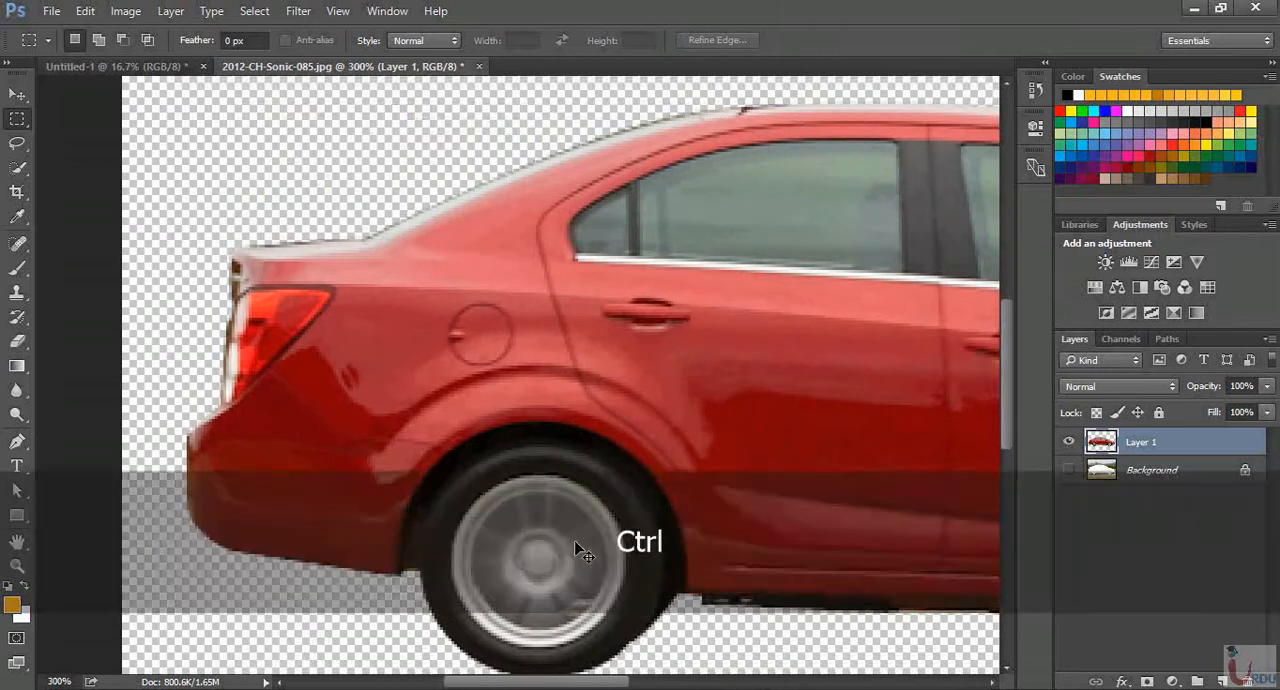
key(ctrl+minus)
key(ctrl+minus)
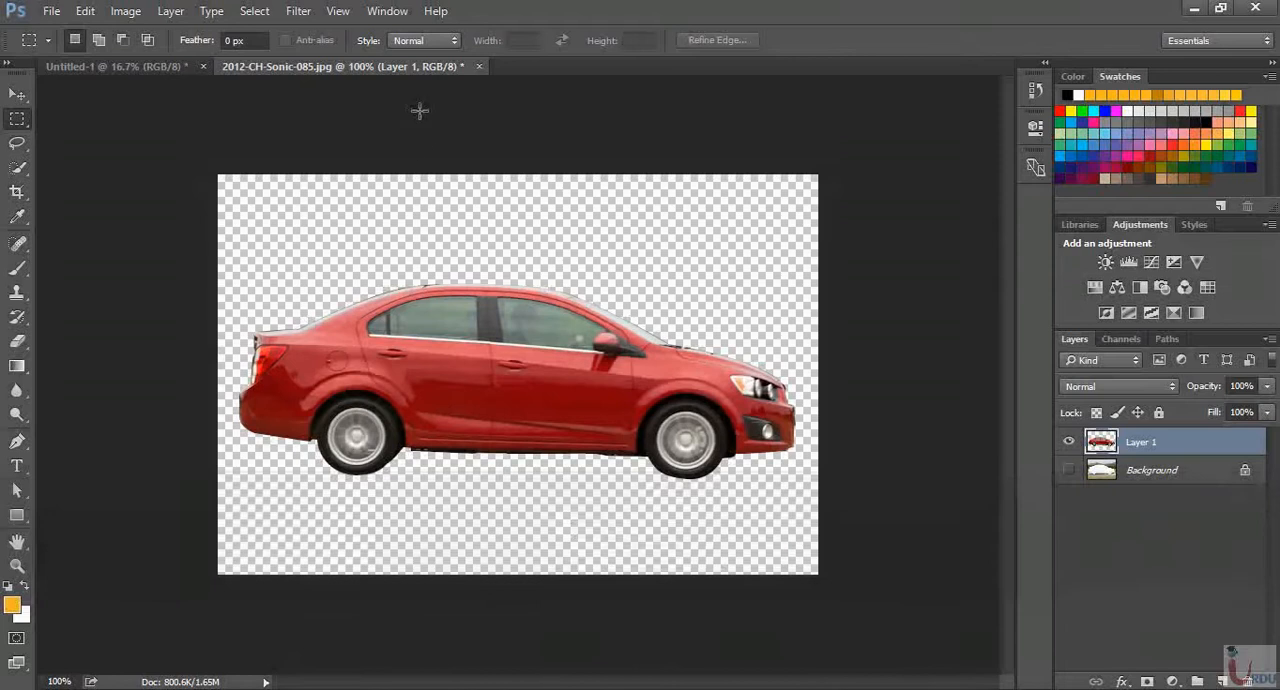
click(479, 66)
click(660, 283)
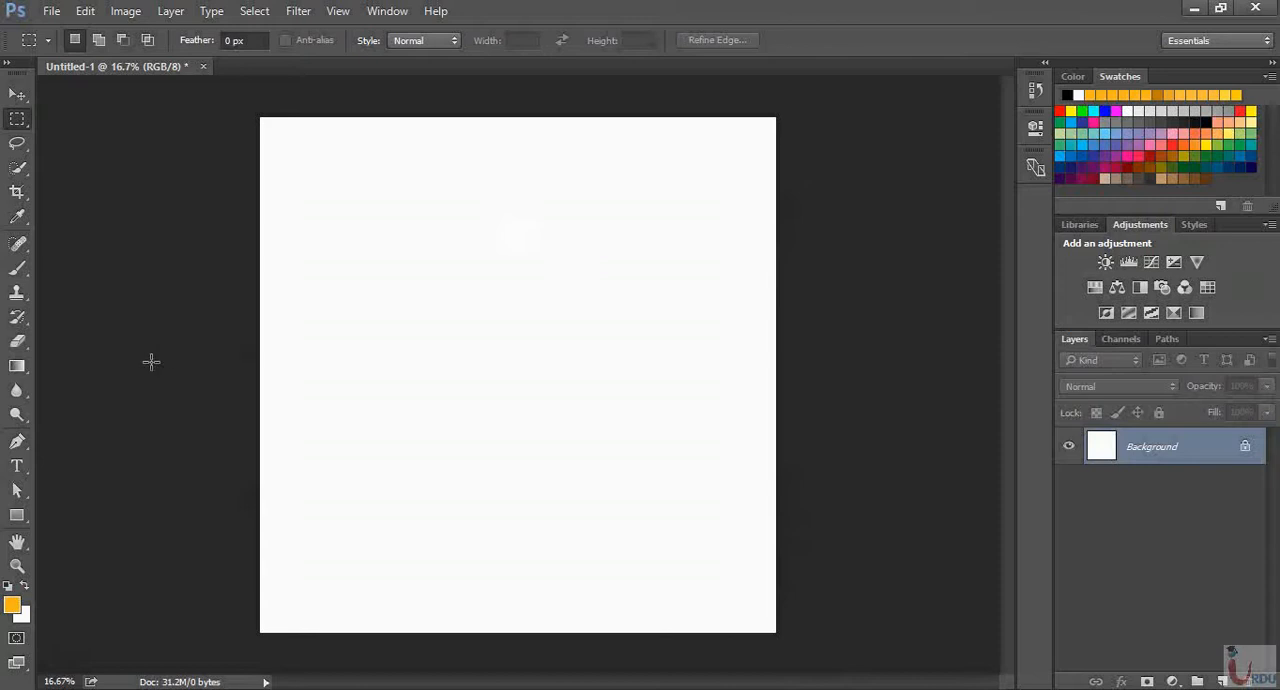
Set the Ellipse tool as the current shape tool, and return to the Pen tool on the blank Untitled-1 canvas
drag(20, 450, 79, 445)
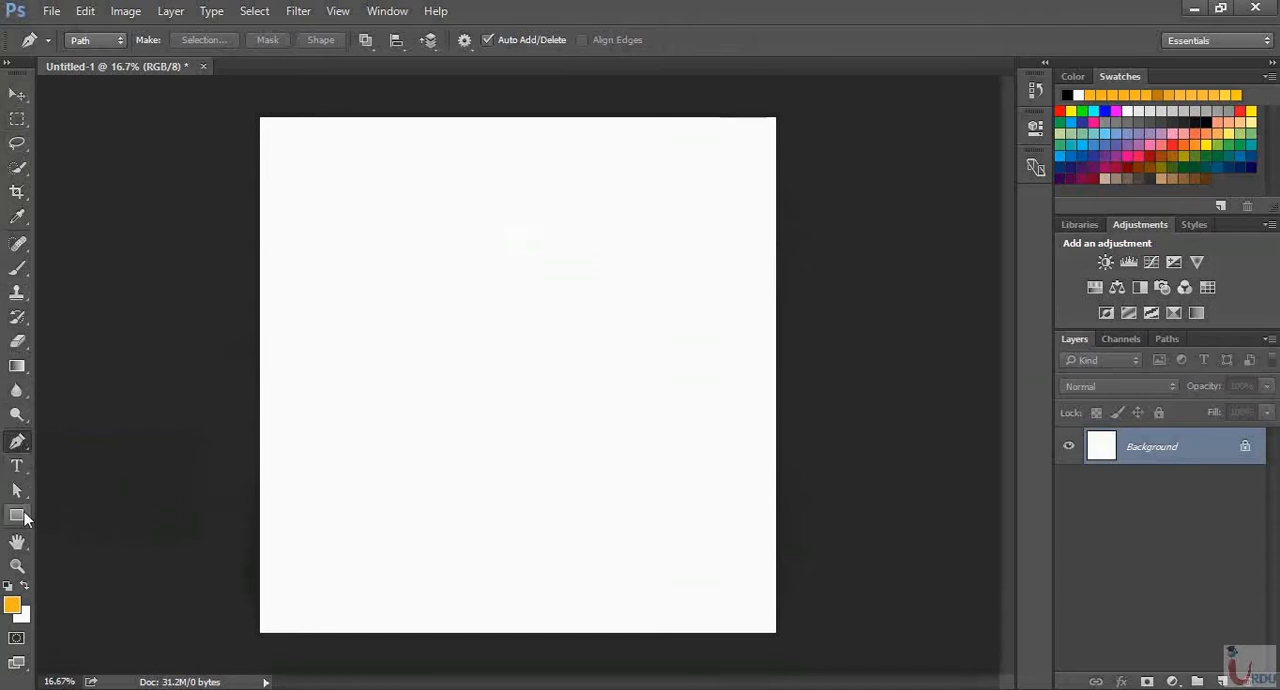
key(ctrl)
key(ctrl+=)
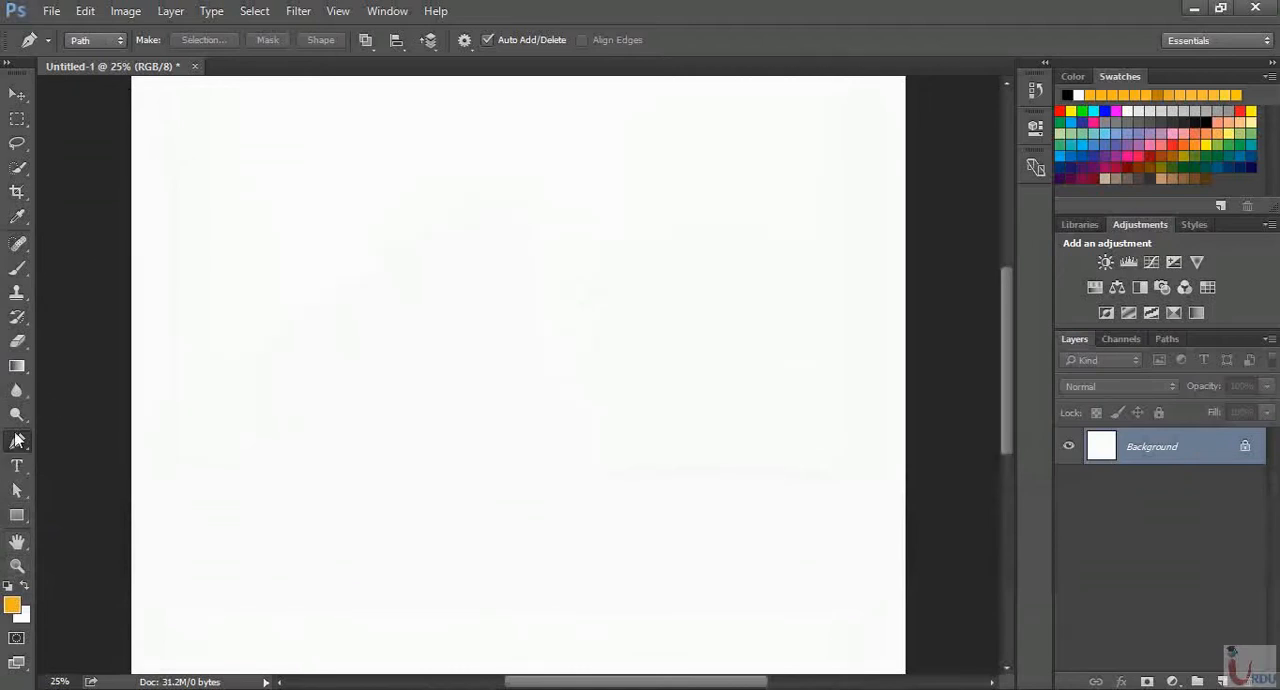
click(17, 515)
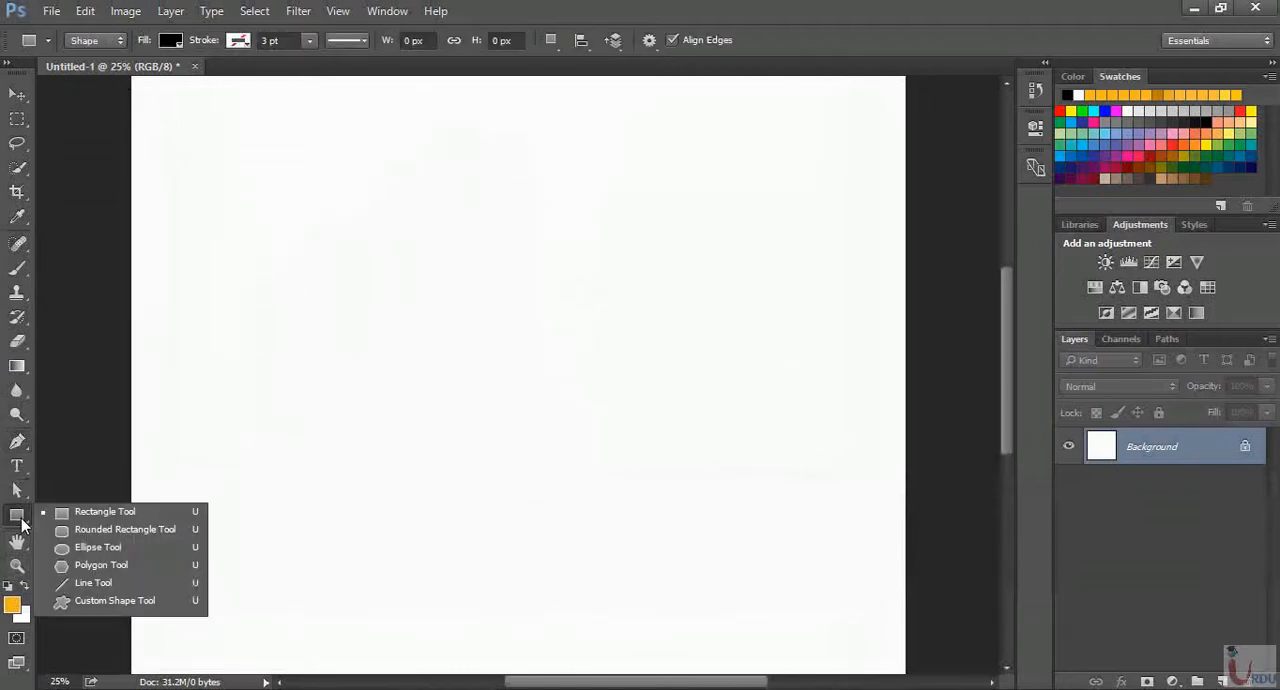
click(98, 548)
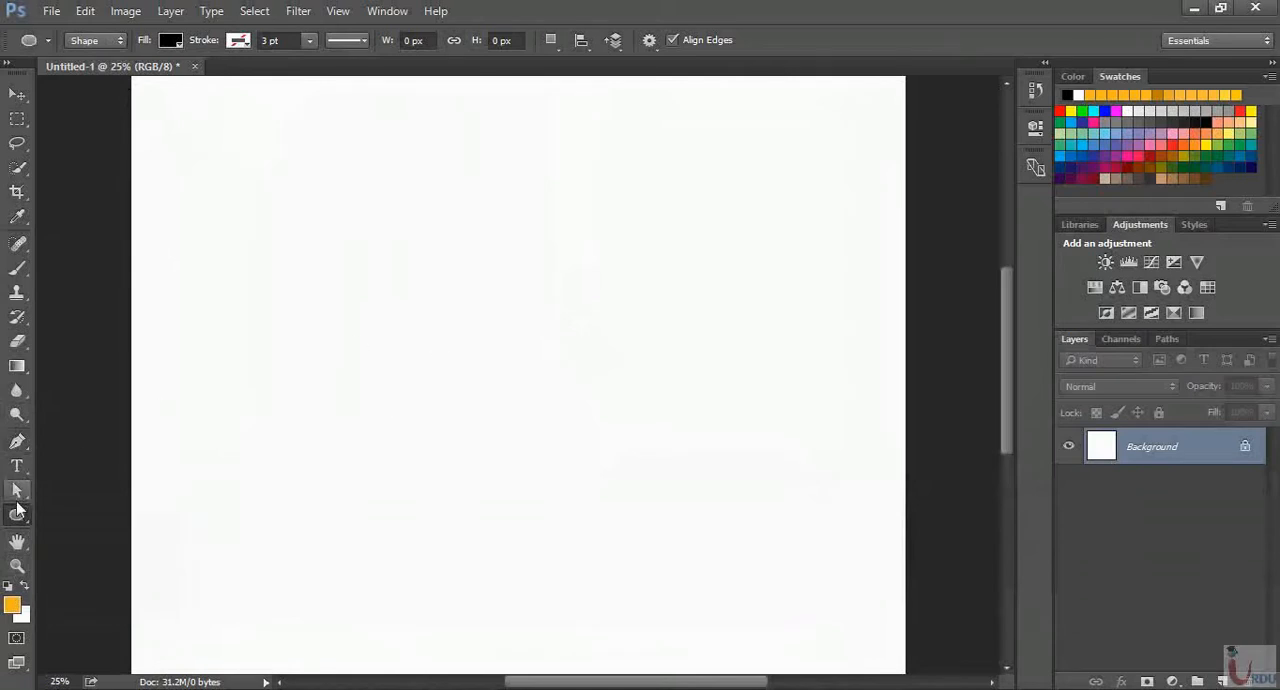
click(17, 441)
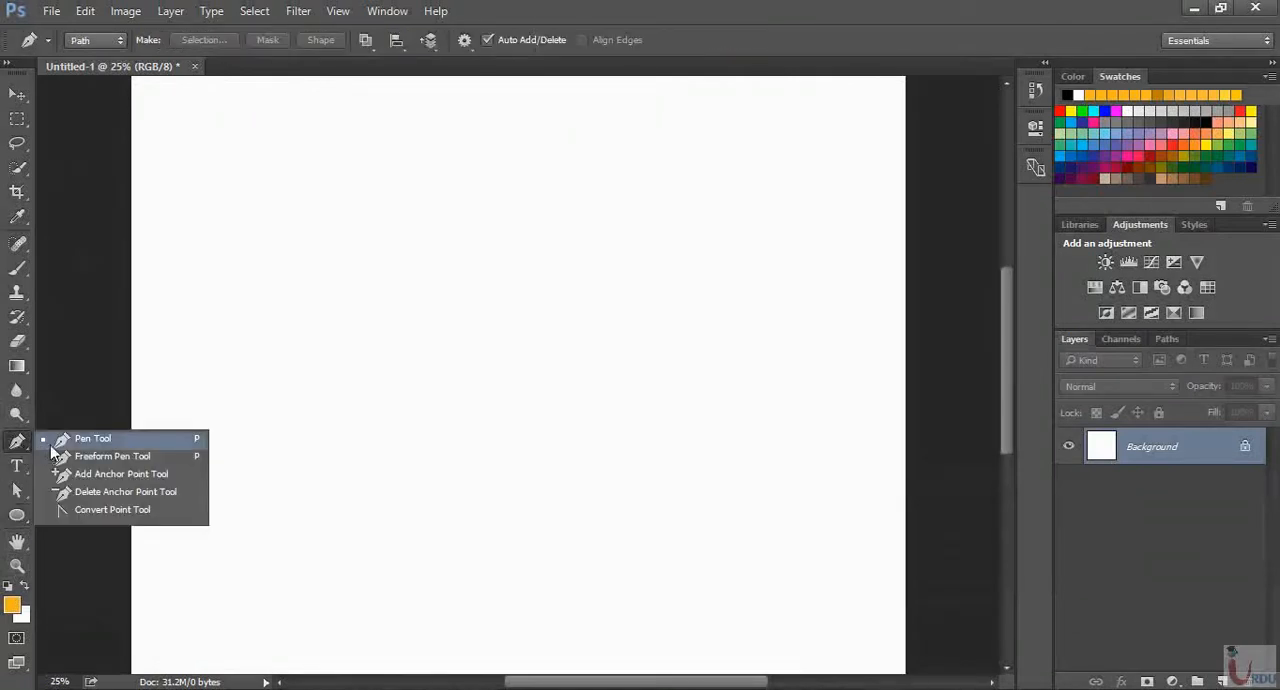
click(61, 442)
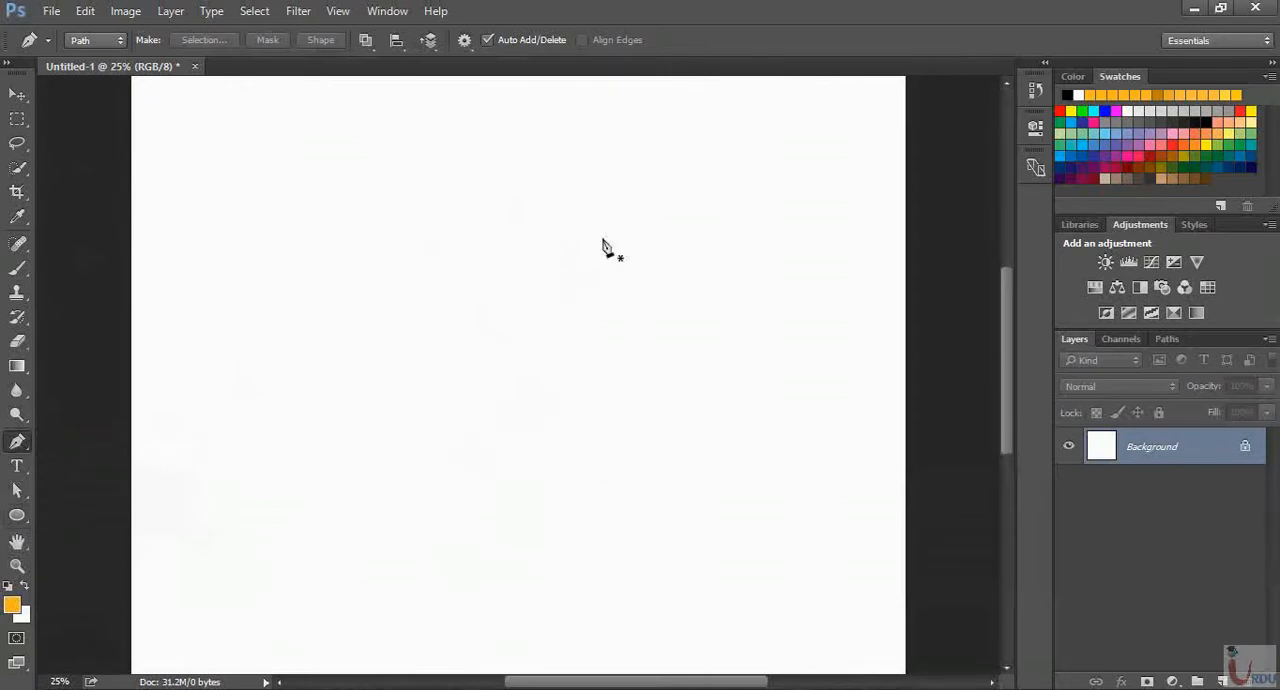
Display the document grid over the blank Untitled-1 canvas
click(345, 12)
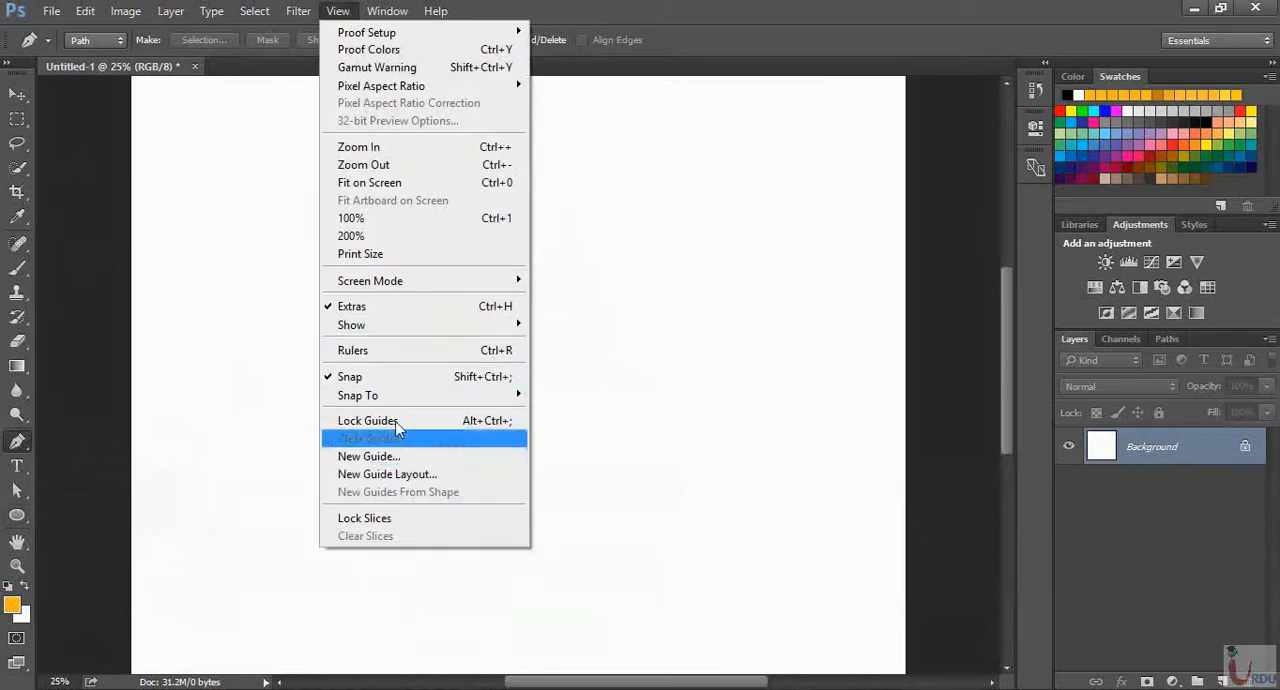
mouse_move(399, 288)
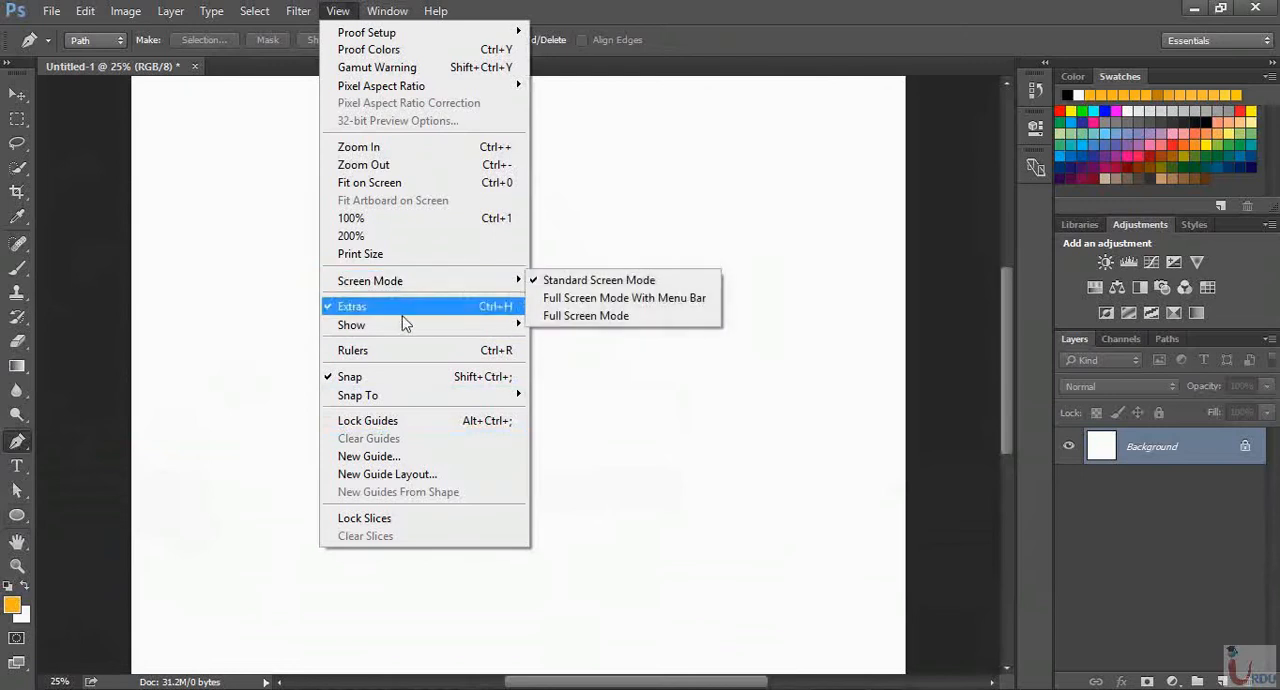
mouse_move(403, 323)
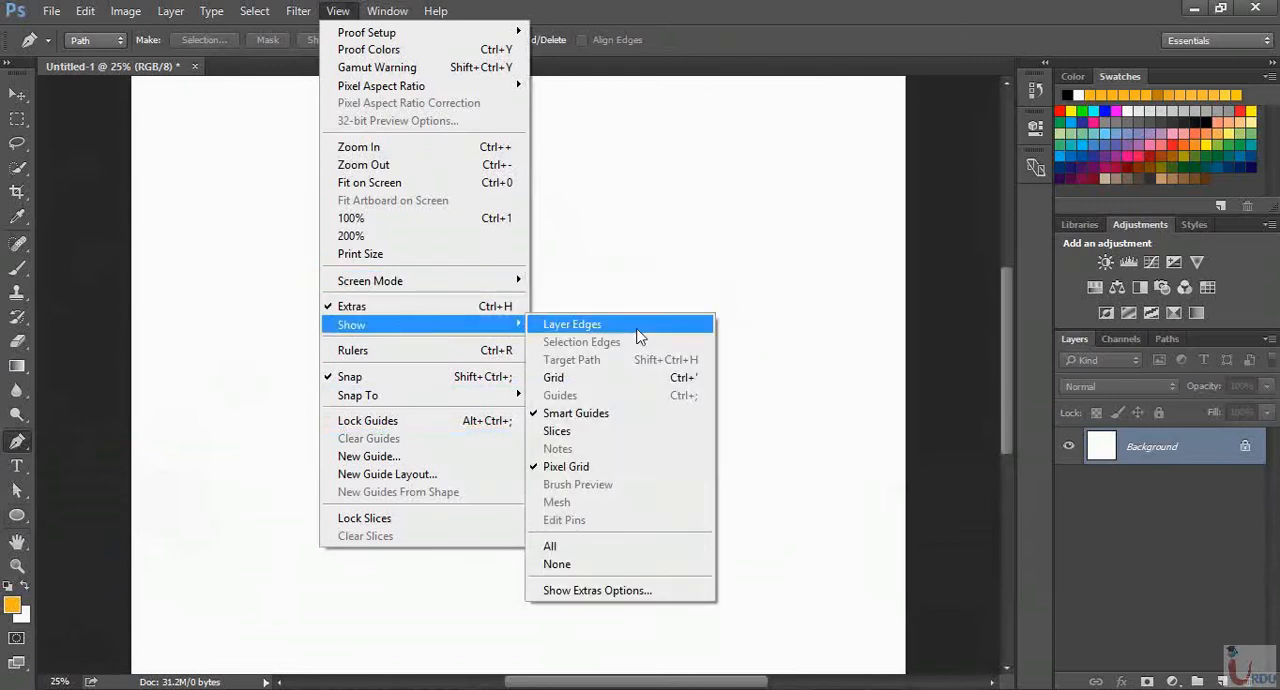
click(600, 379)
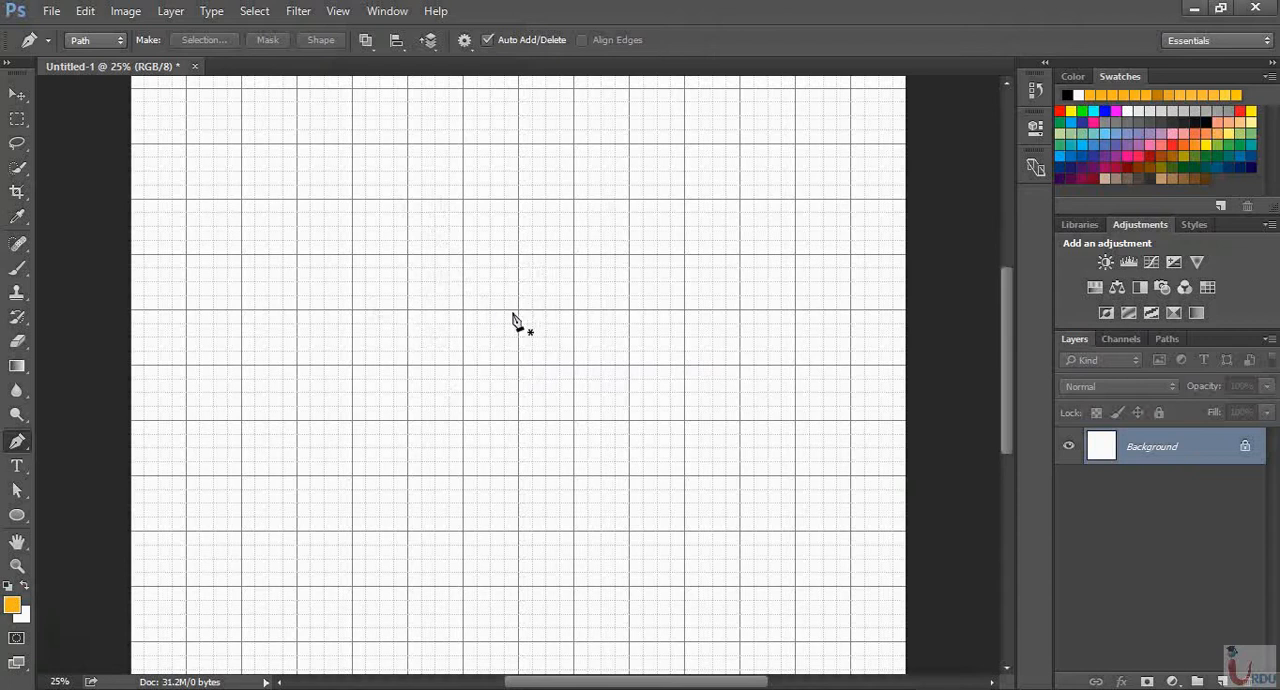
Set the Pen tool to Shape mode with a yellow-orange fill from the recently used colors
click(89, 42)
click(100, 56)
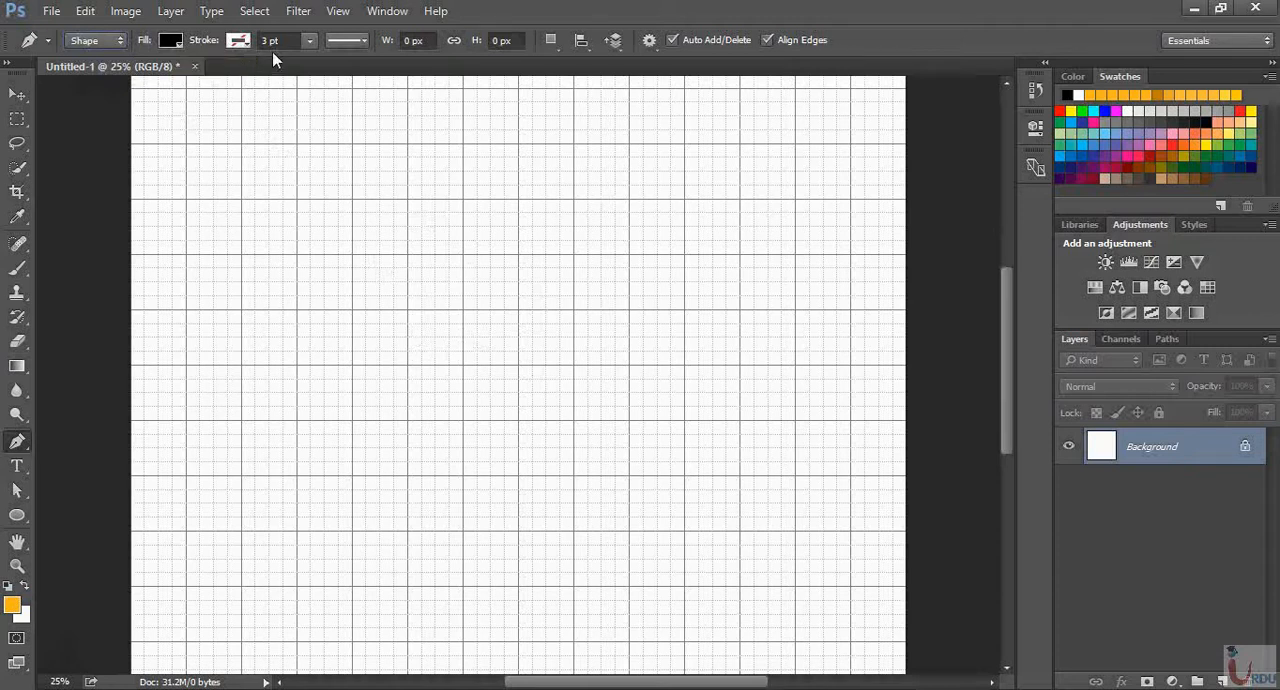
click(172, 42)
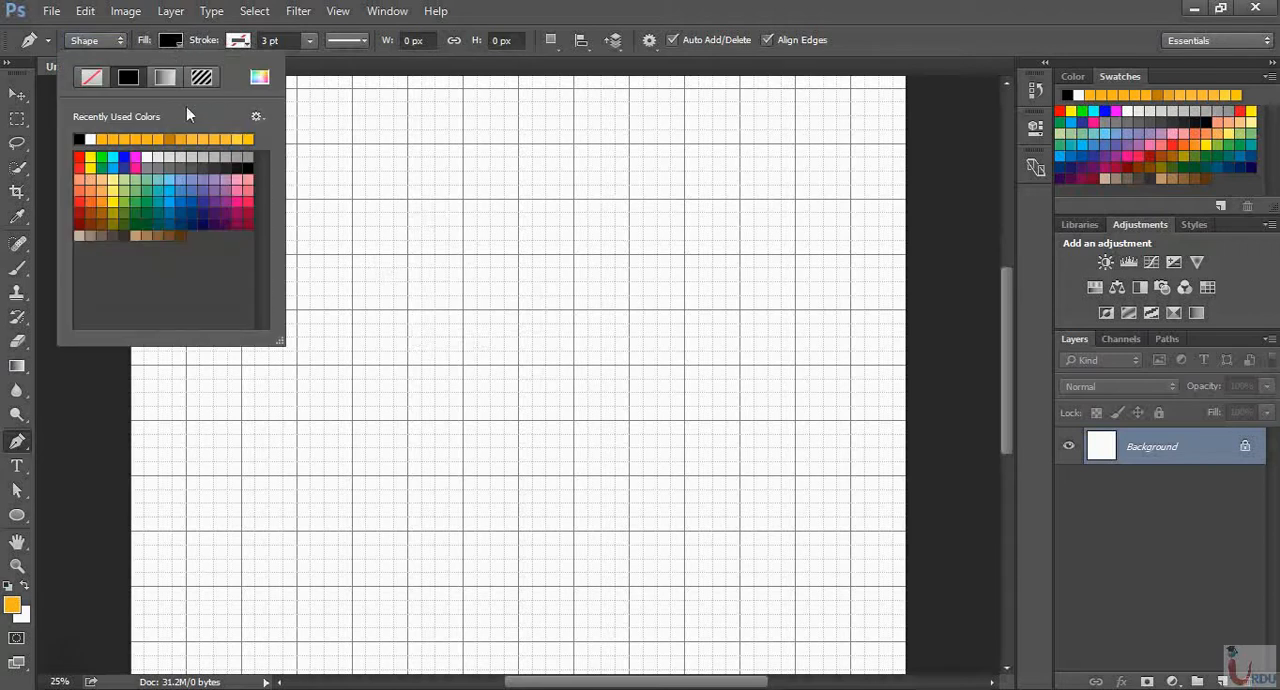
click(238, 138)
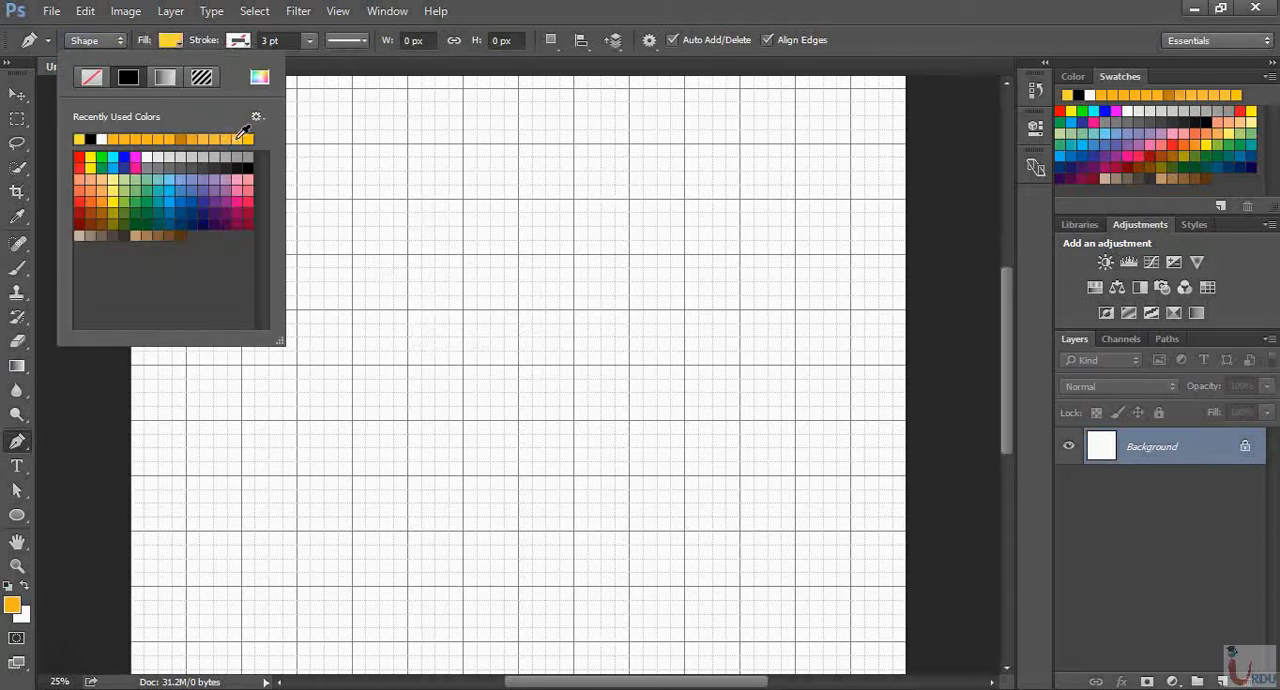
click(179, 42)
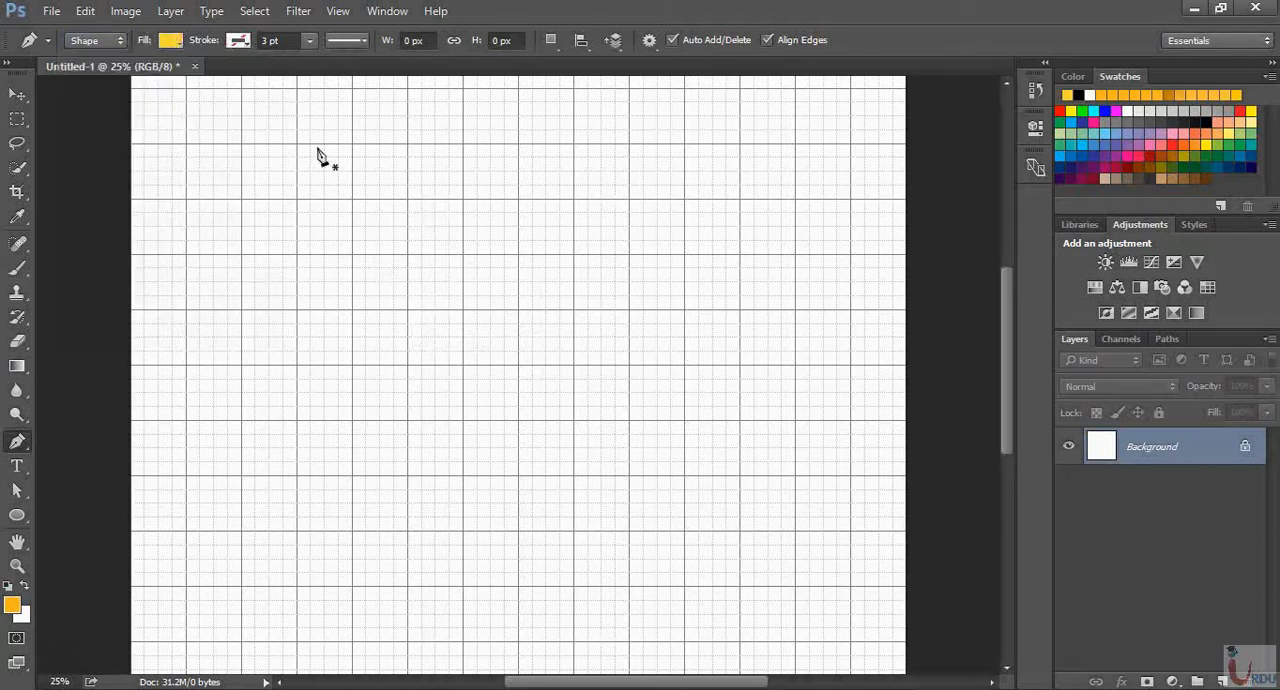
Draw a closed, roughly circular shape about 472 px across, using four curved anchor points aligned to the grid lines
click(408, 367)
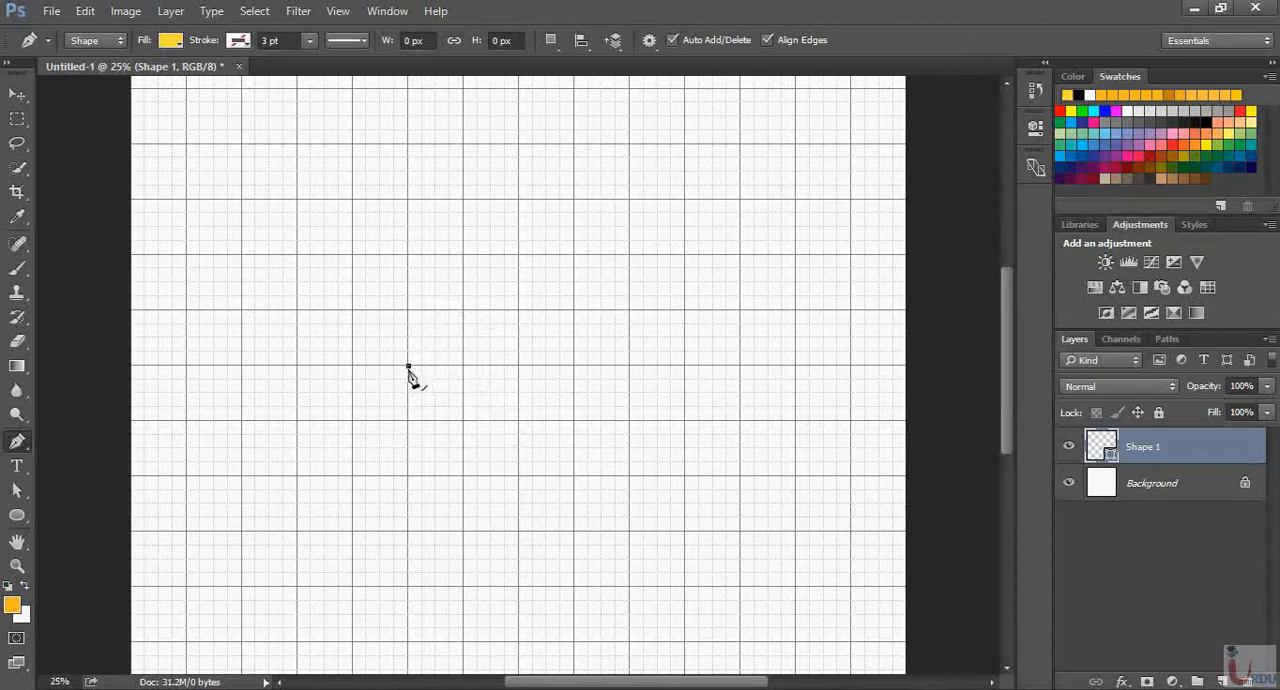
click(463, 312)
drag(463, 312, 520, 316)
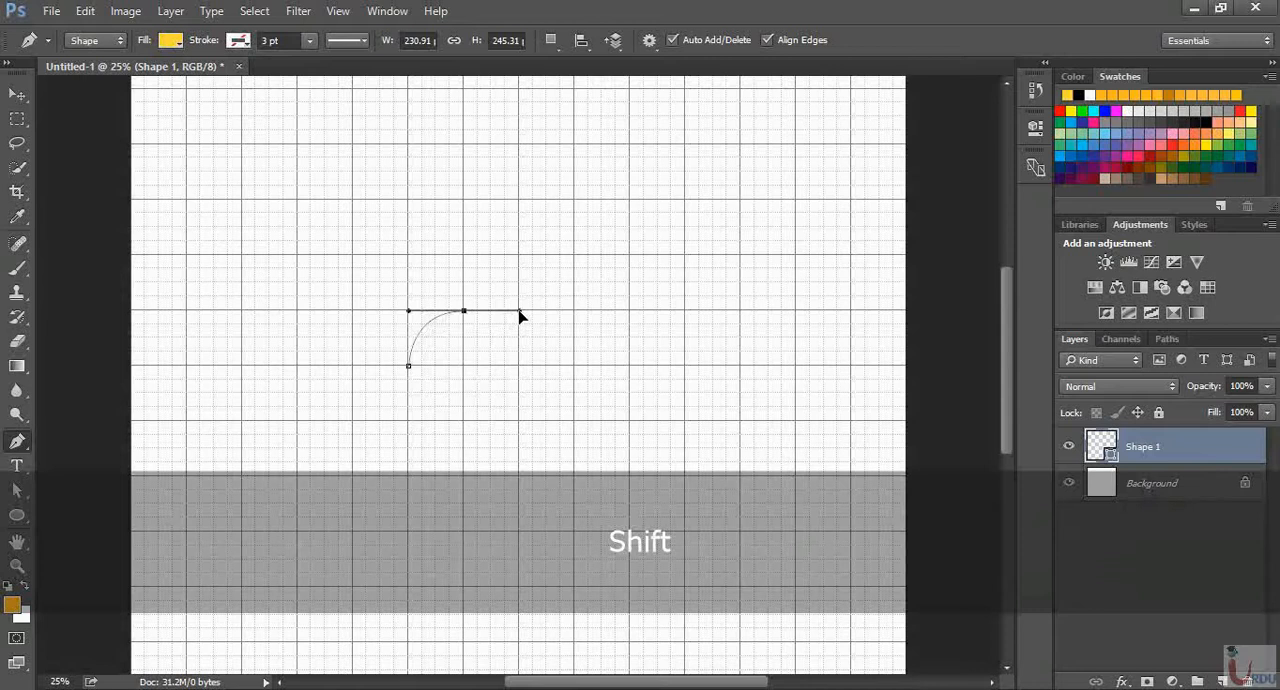
drag(520, 316, 520, 317)
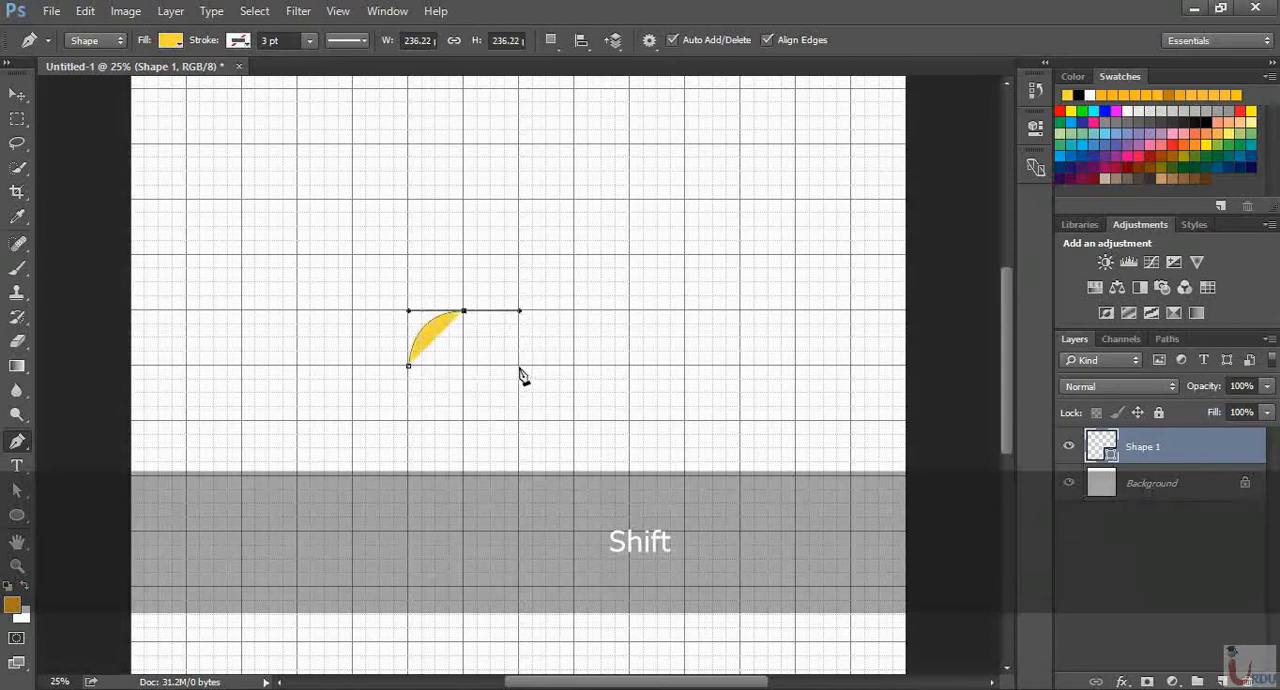
drag(520, 366, 530, 431)
key(ctrl+z)
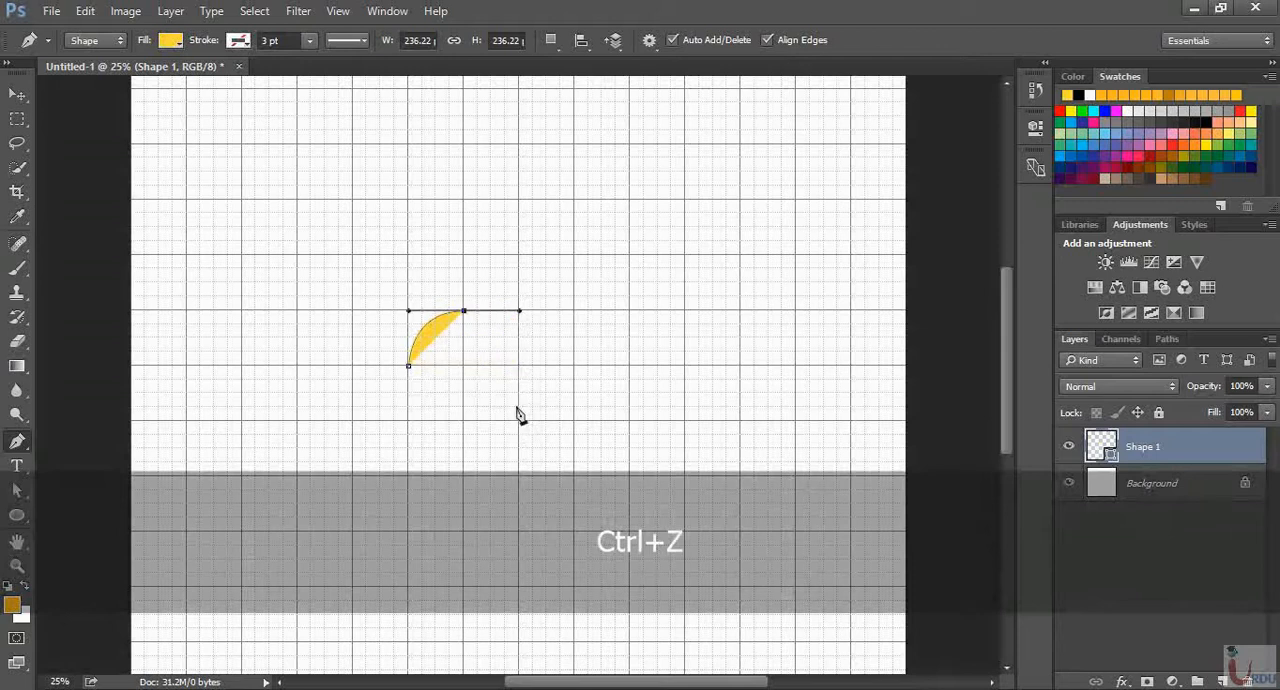
drag(520, 367, 418, 409)
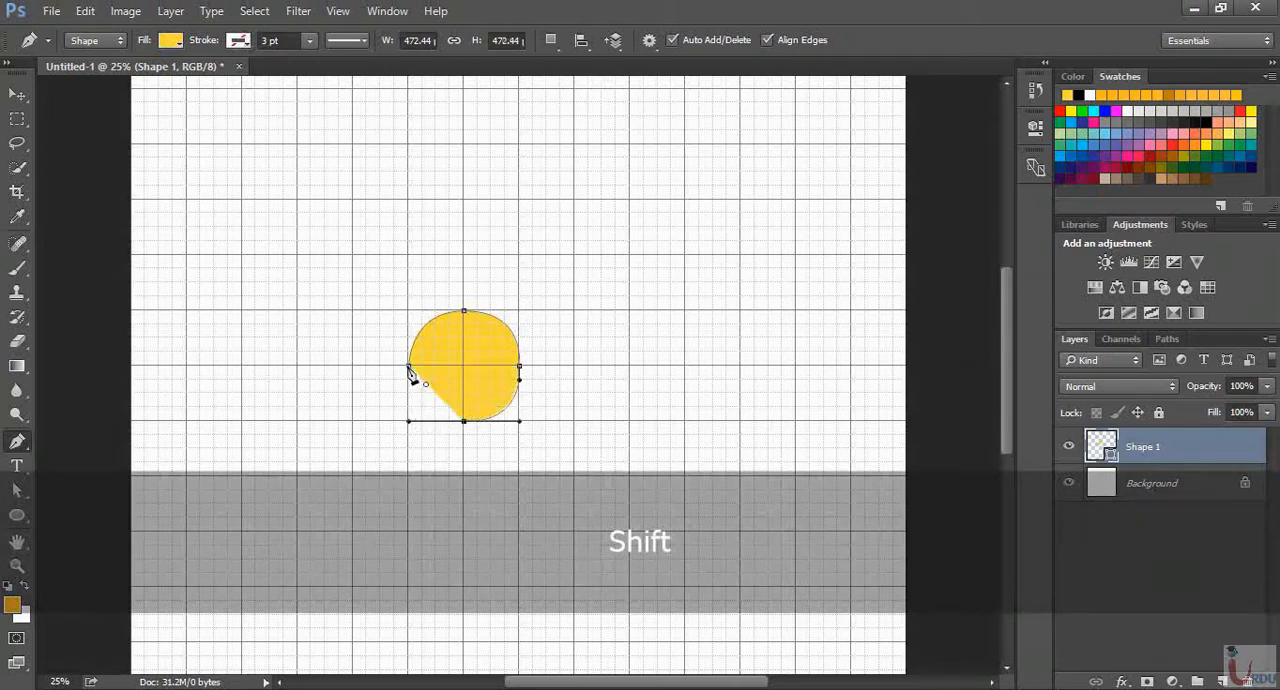
mouse_move(409, 366)
mouse_down()
mouse_move(406, 339)
mouse_move(404, 361)
mouse_up()
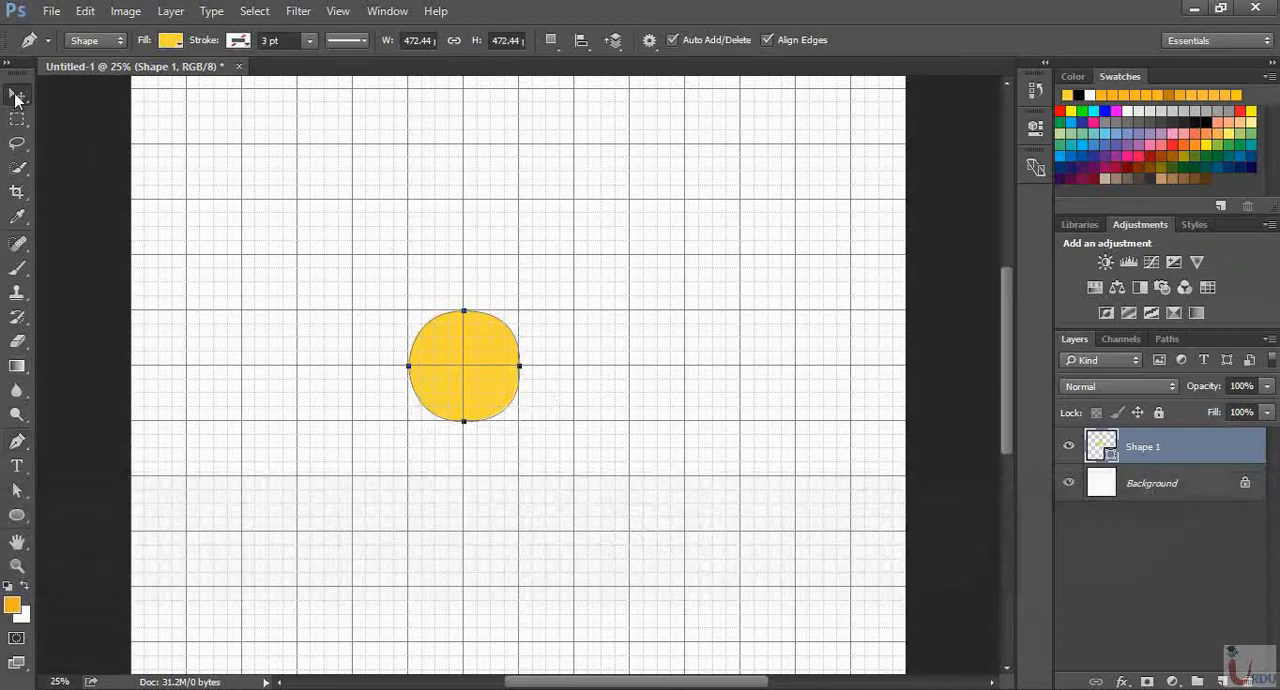
Switch to the Move tool and hide the document grid
click(16, 97)
click(298, 11)
mouse_move(338, 11)
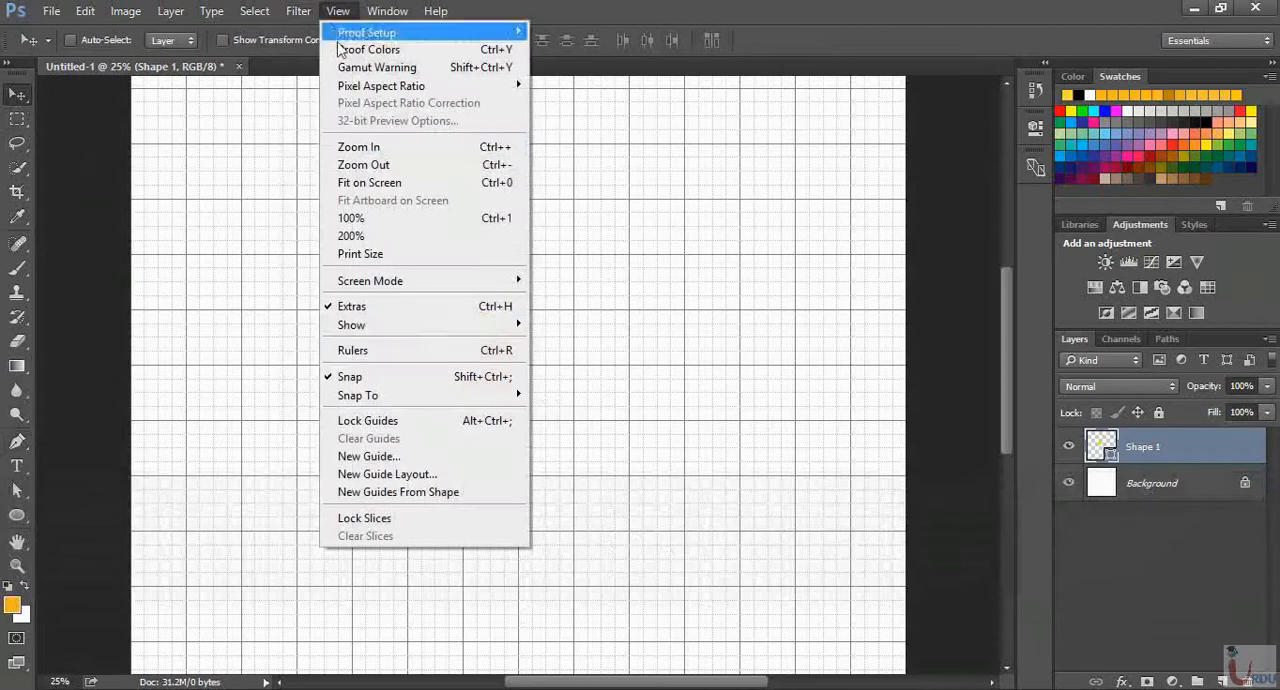
mouse_move(385, 328)
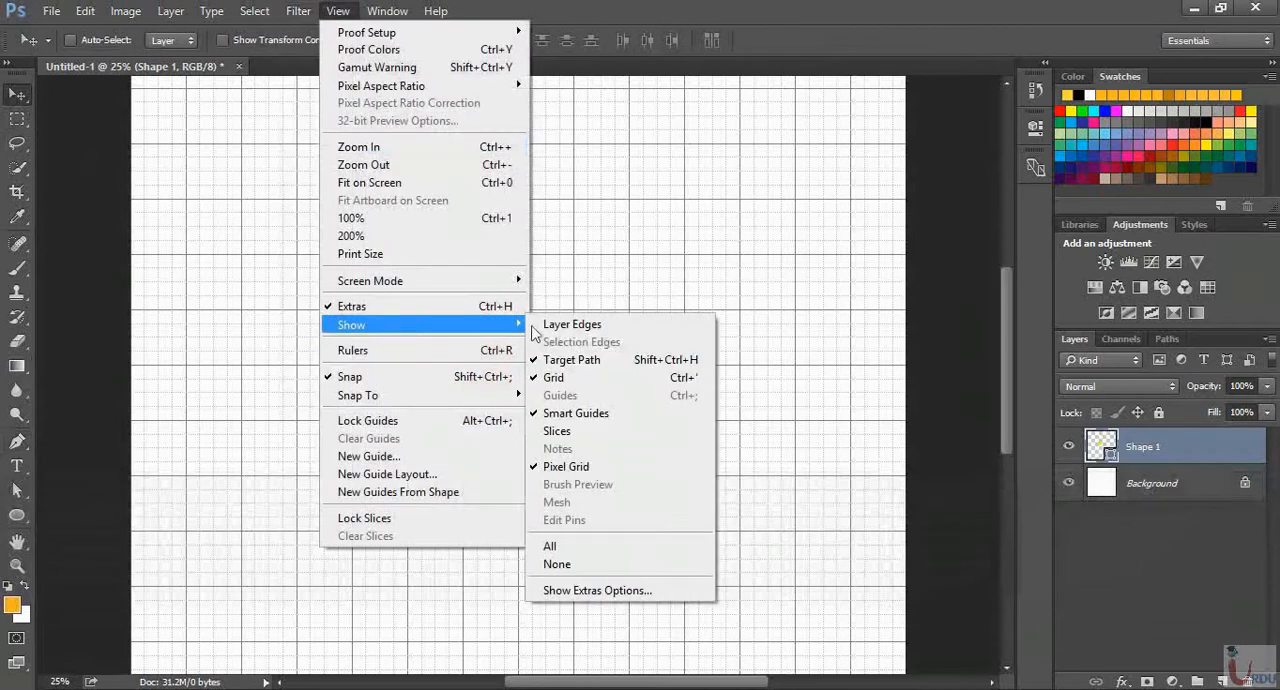
click(578, 380)
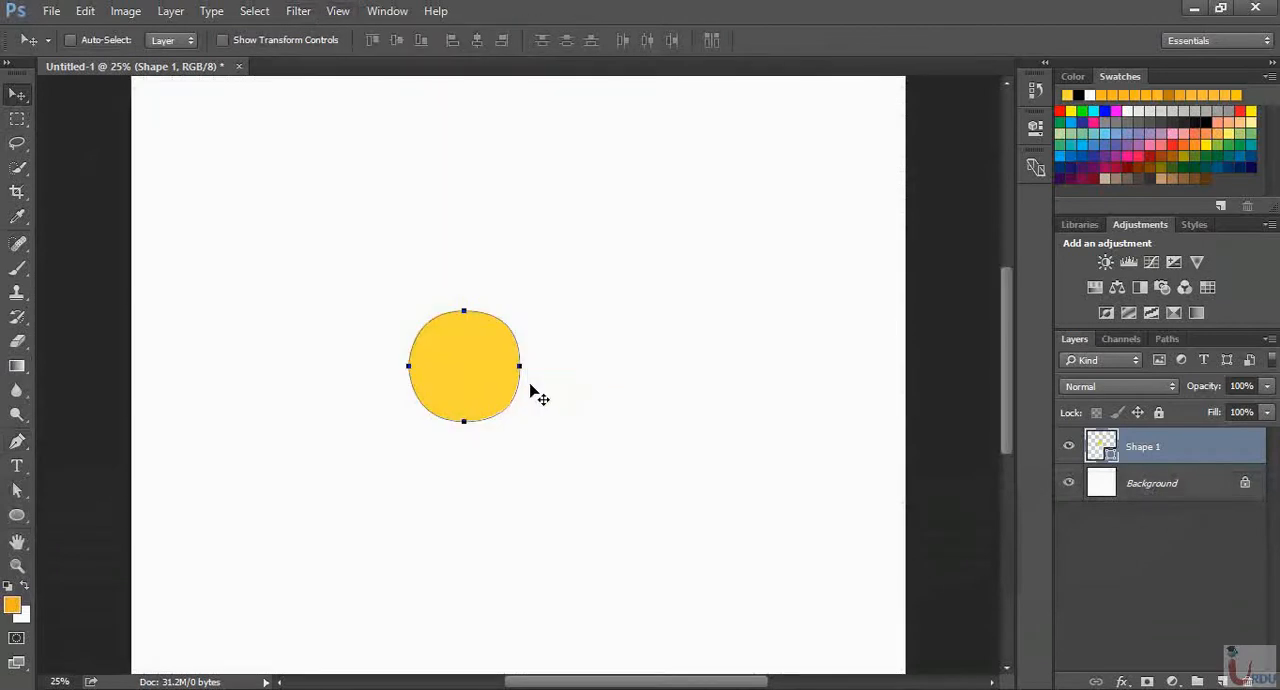
Move the yellow circle slightly down and to the left on the canvas at 50% zoom
key(ctrl+equal)
key(ctrl+equal)
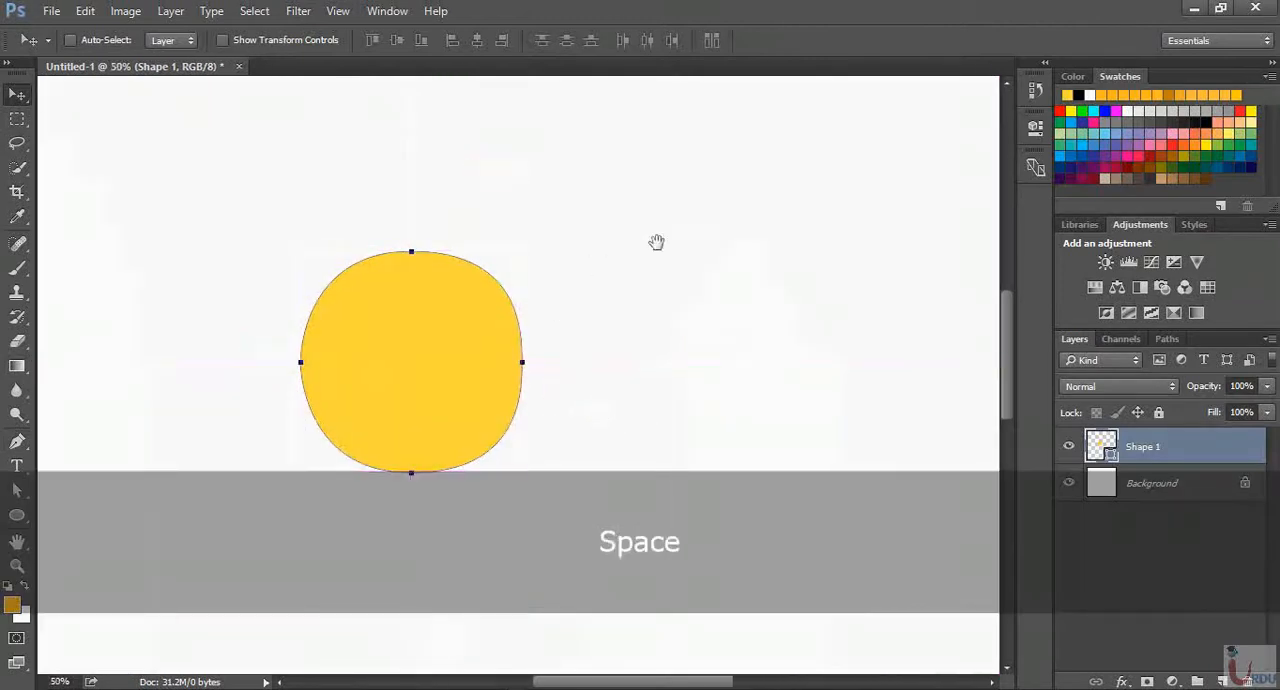
drag(657, 240, 721, 200)
click(25, 96)
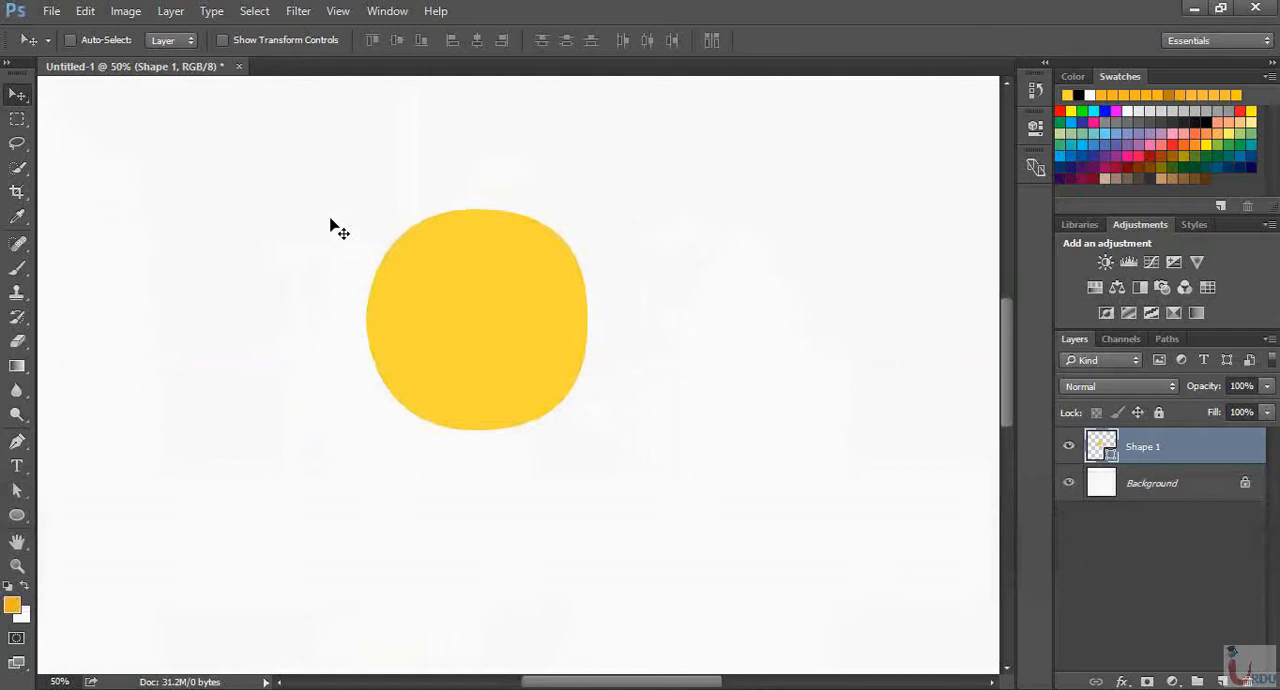
drag(323, 202, 309, 241)
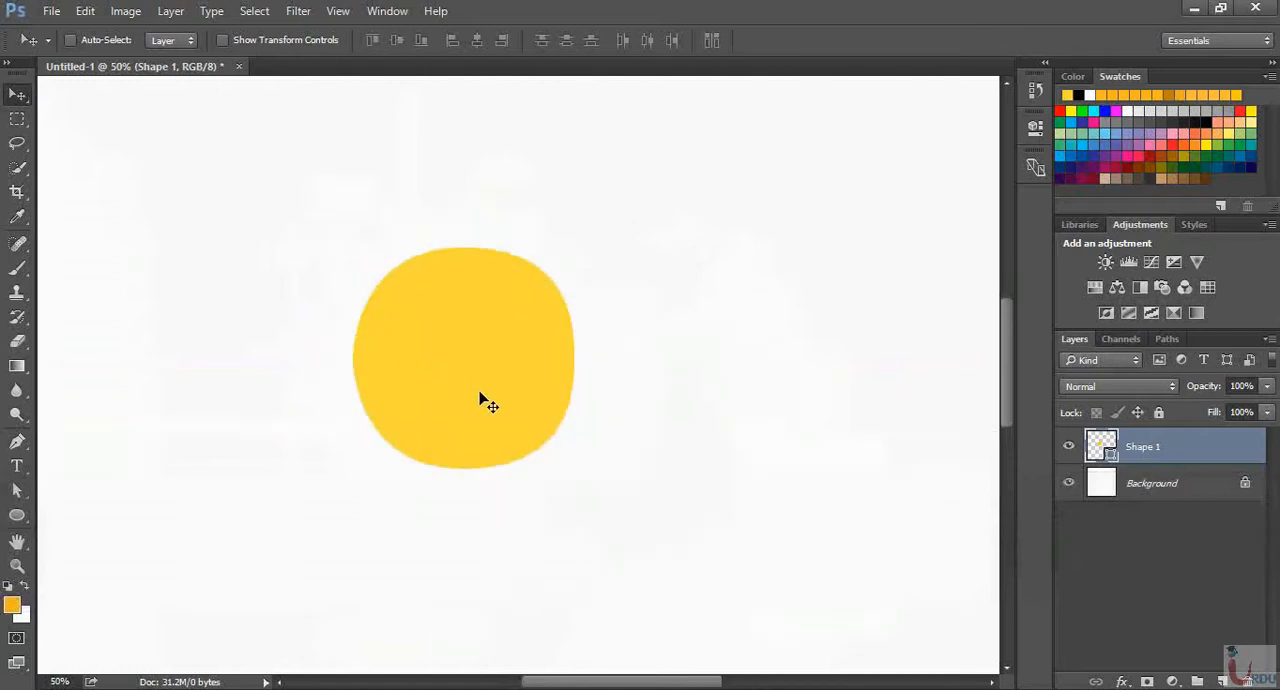
Nudge the circle's right anchor point outward with the Direct Selection tool until the shape is about 488 px wide, and deselect the path
click(17, 441)
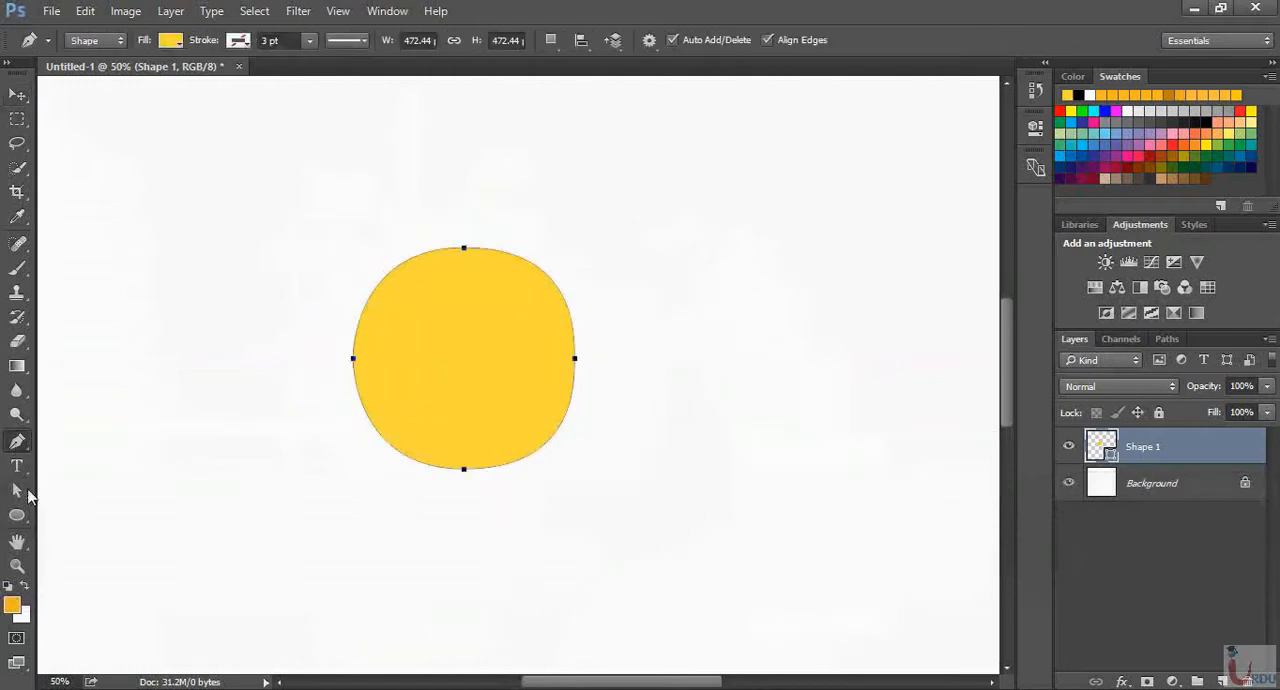
right_click(22, 498)
click(92, 509)
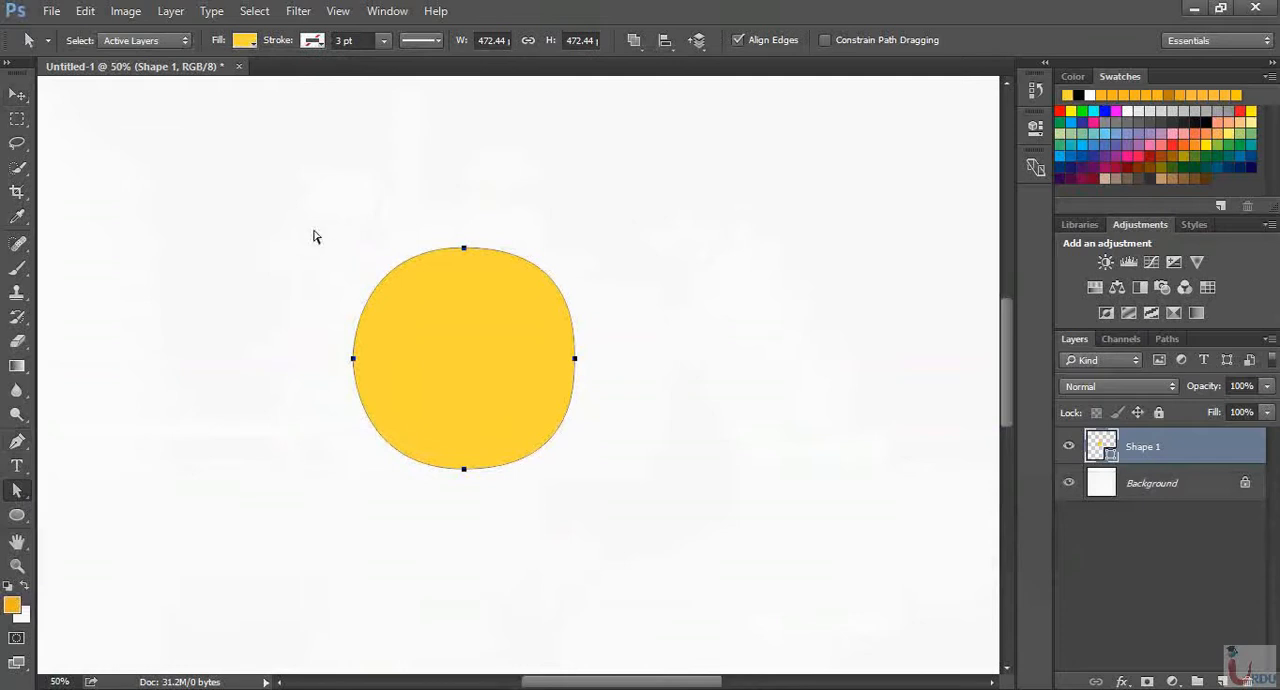
drag(280, 194, 604, 502)
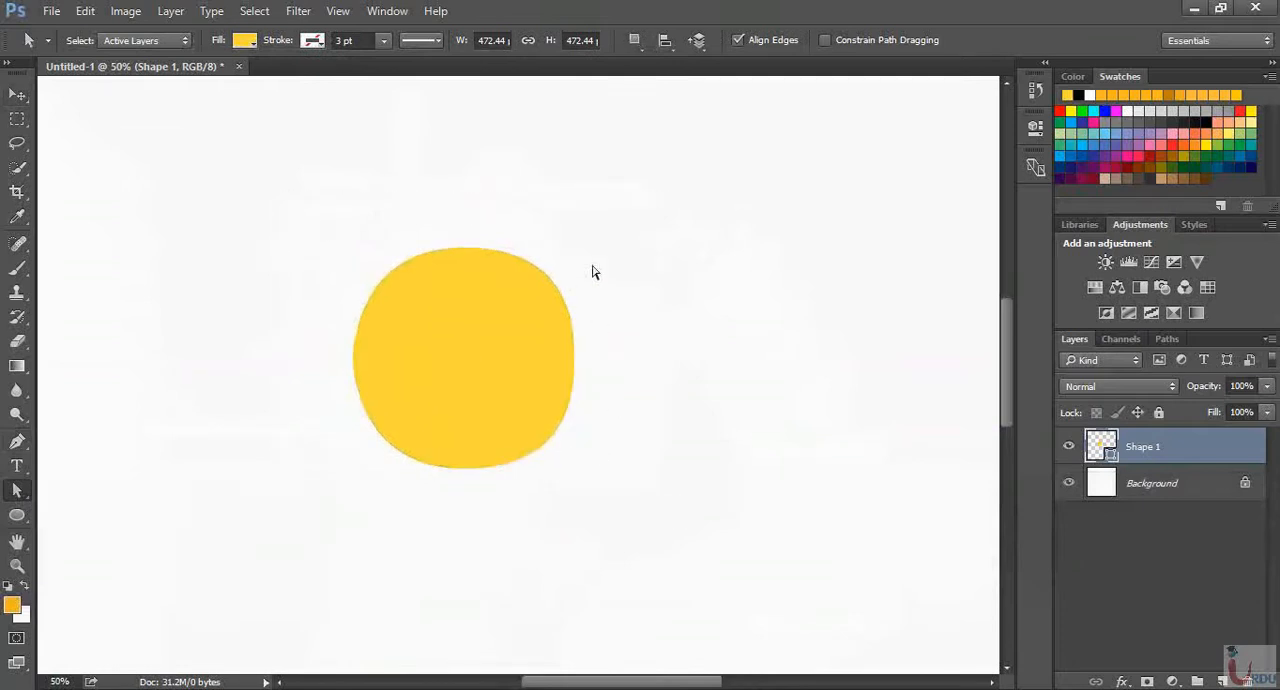
drag(592, 272, 538, 440)
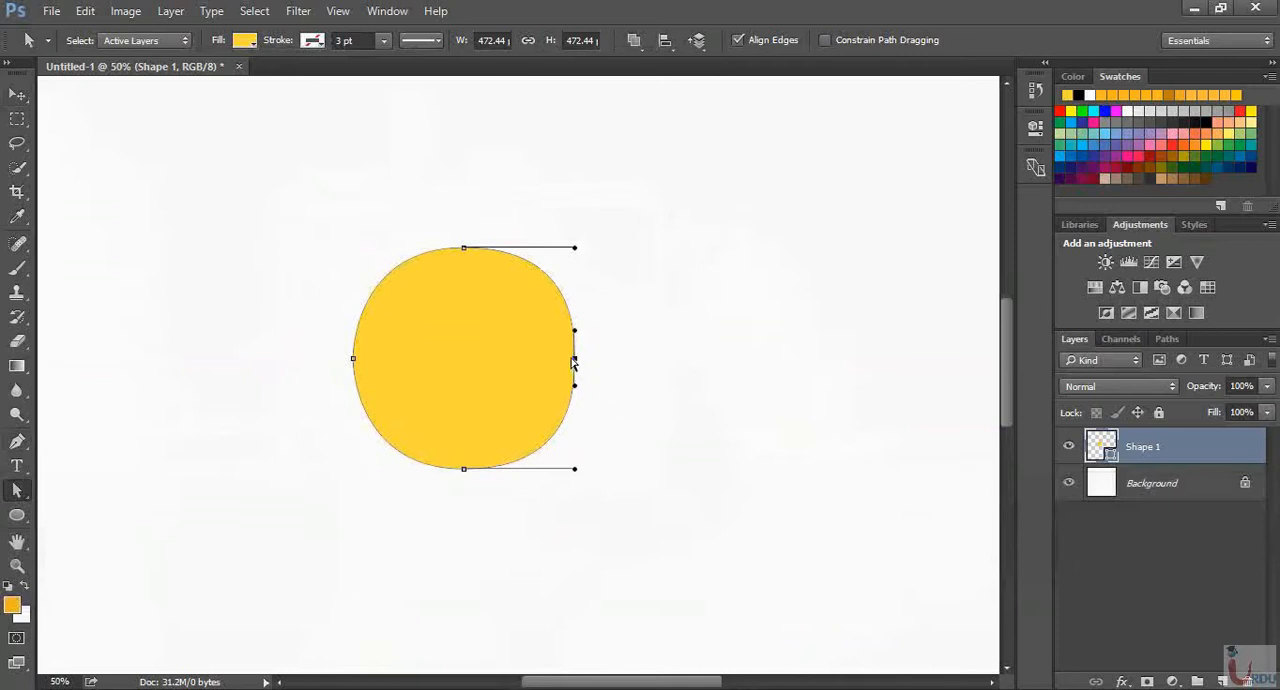
key(Right)
key(Right)
key(Right)
key(Right)
key(Right)
key(Right)
key(Right)
key(Right)
key(Right)
key(Right)
key(Right)
key(Right)
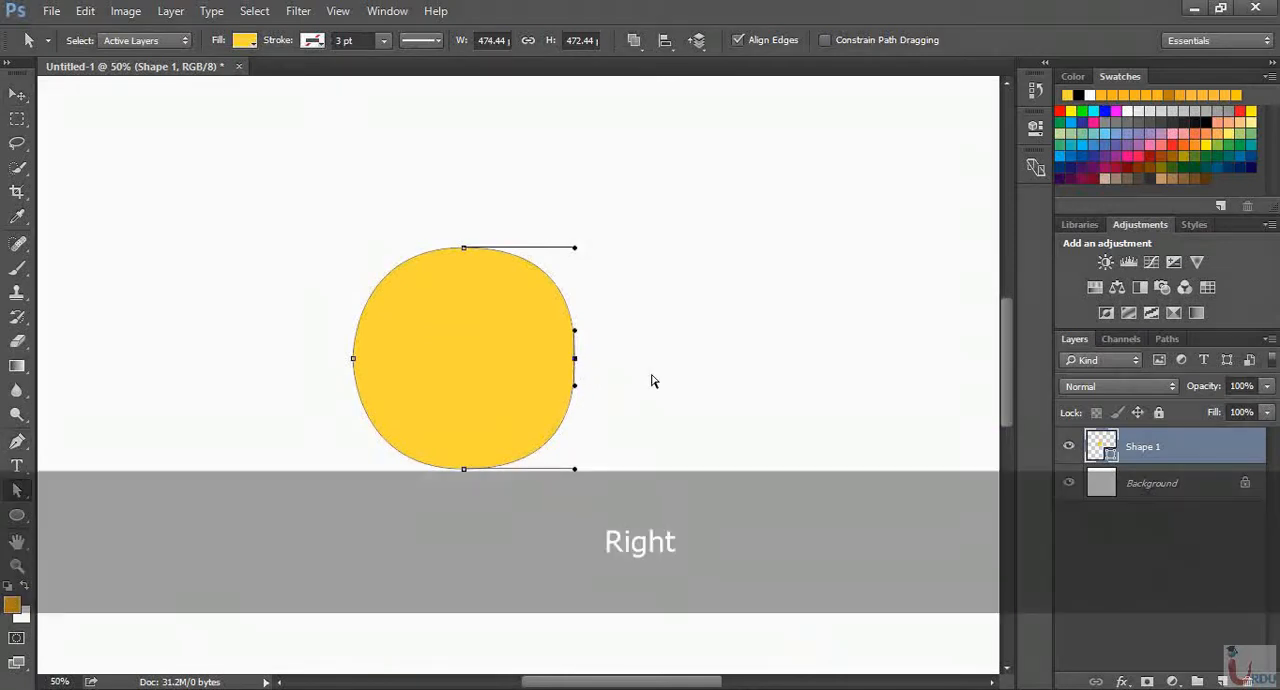
key(Right)
key(Right)
key(Down)
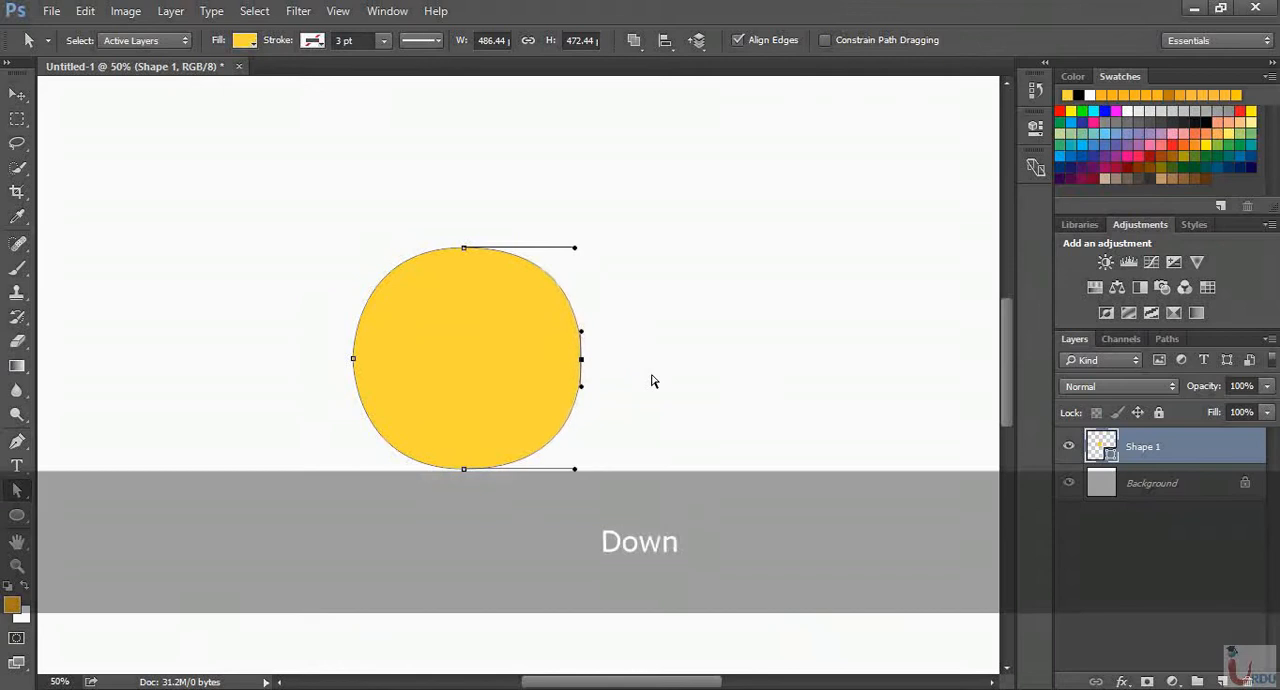
key(Right)
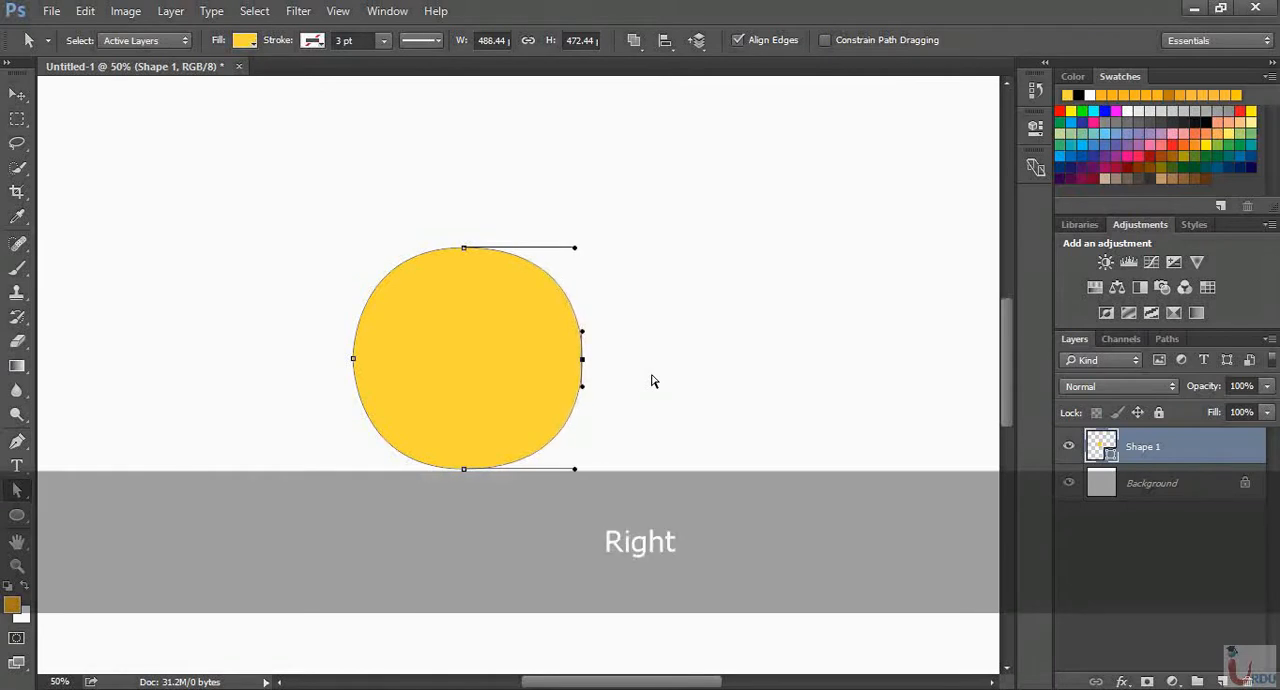
click(674, 410)
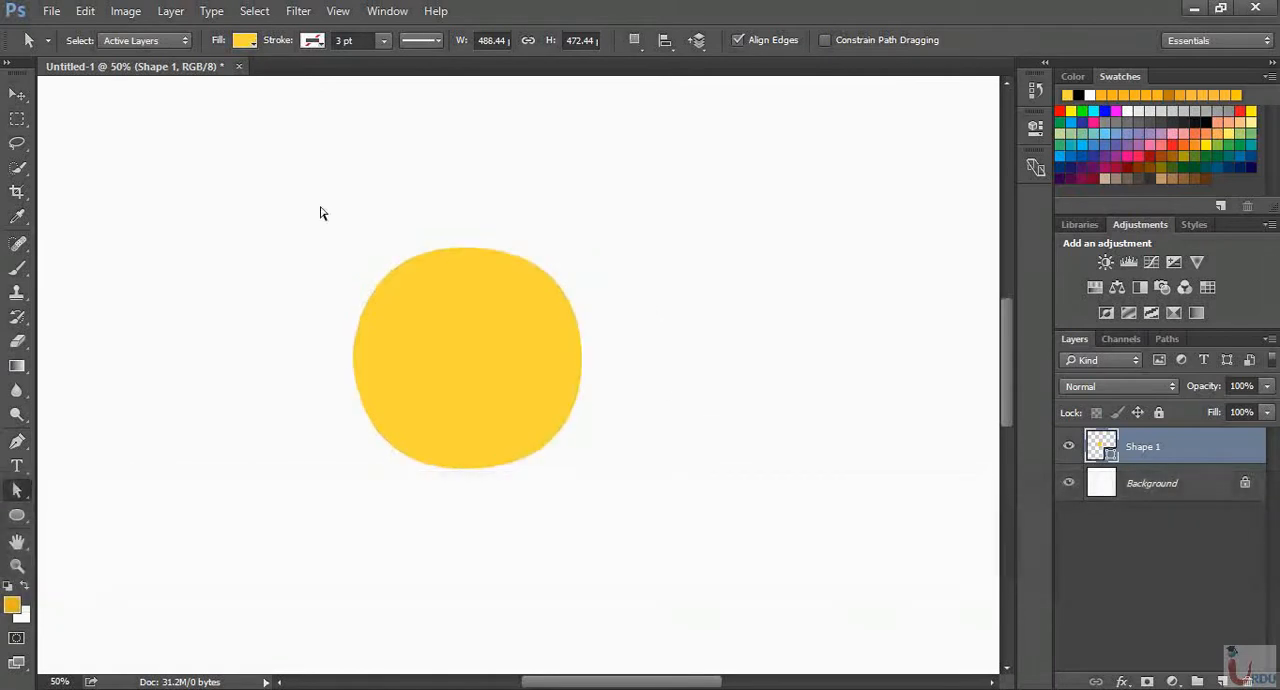
Nudge the circle's top anchor point slightly up and left, and its left anchor point slightly outward
drag(311, 204, 578, 300)
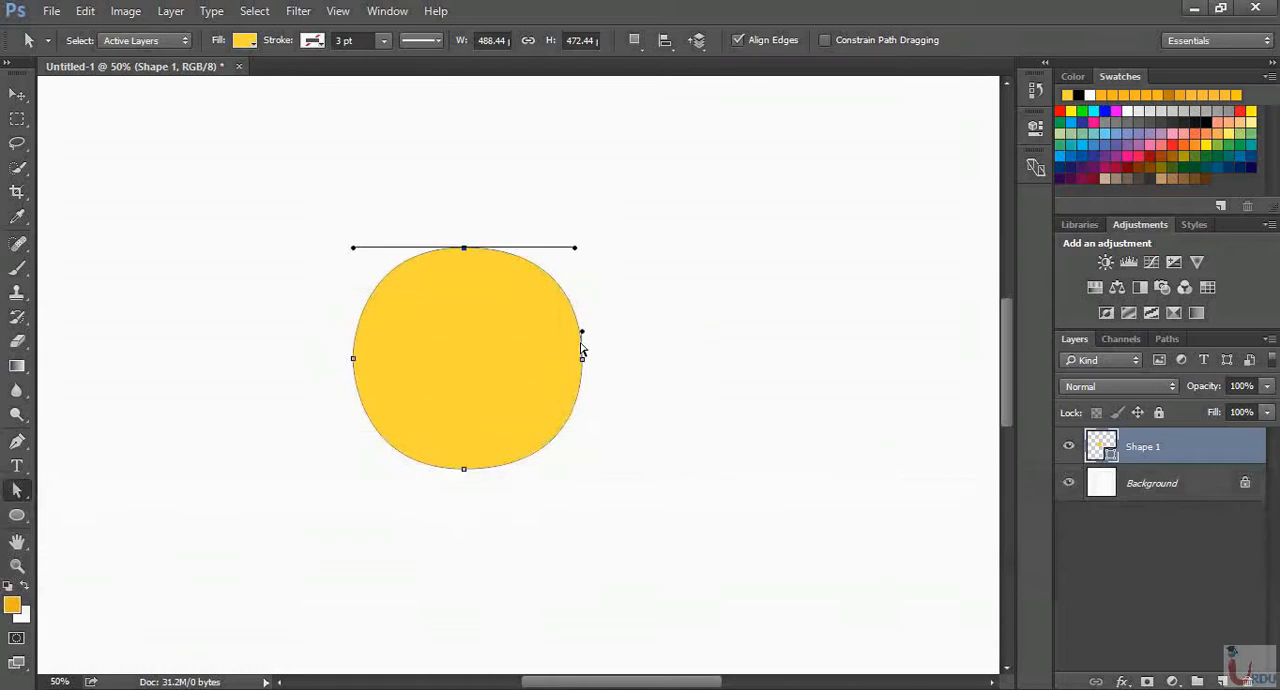
key(Up)
key(Right)
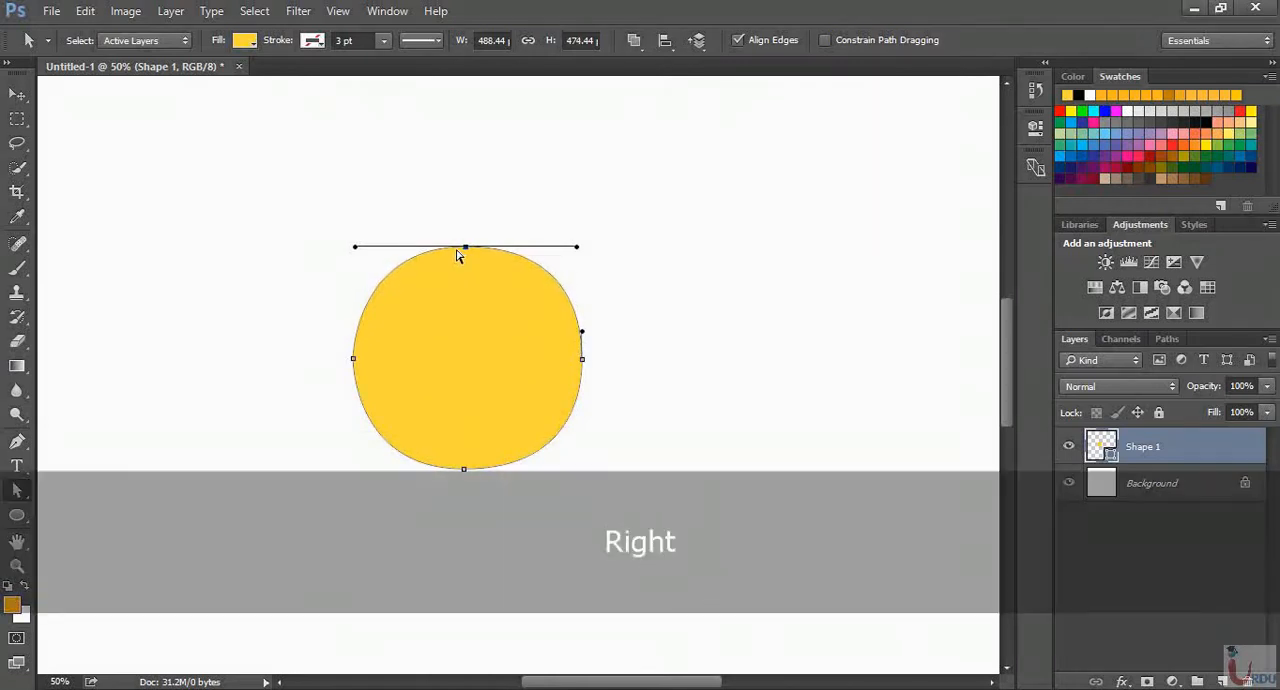
key(Left)
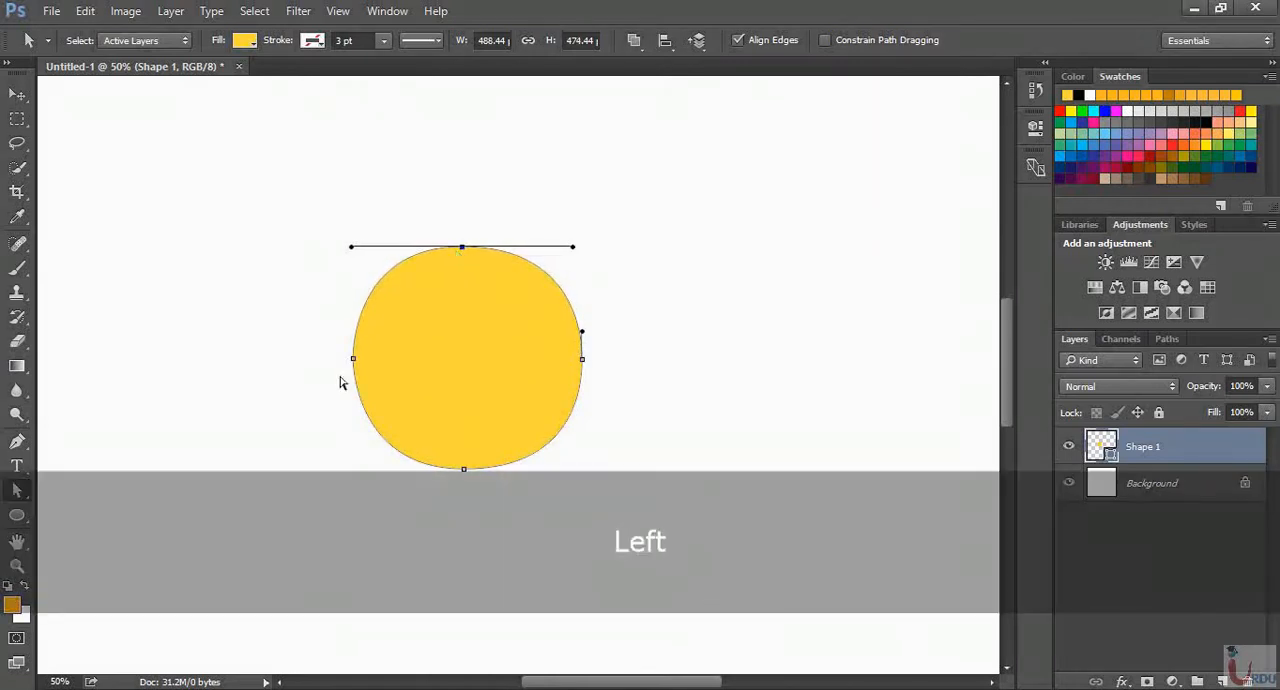
drag(340, 325, 391, 400)
key(Left)
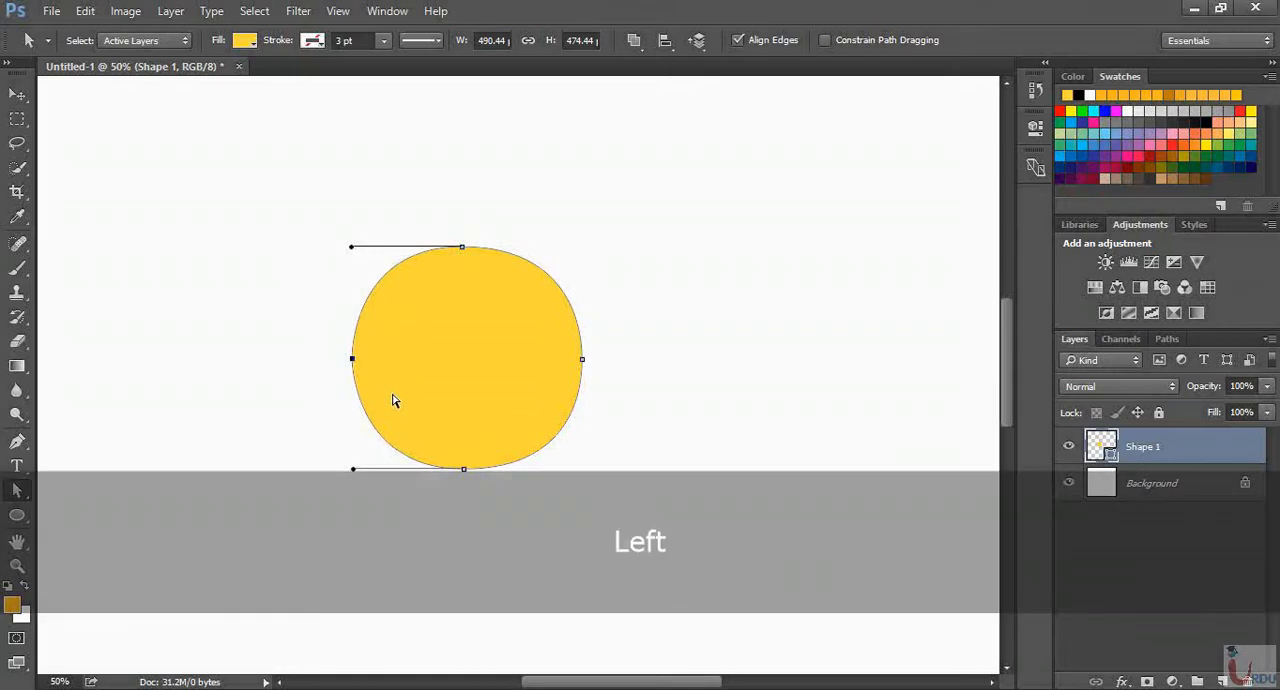
key(Right)
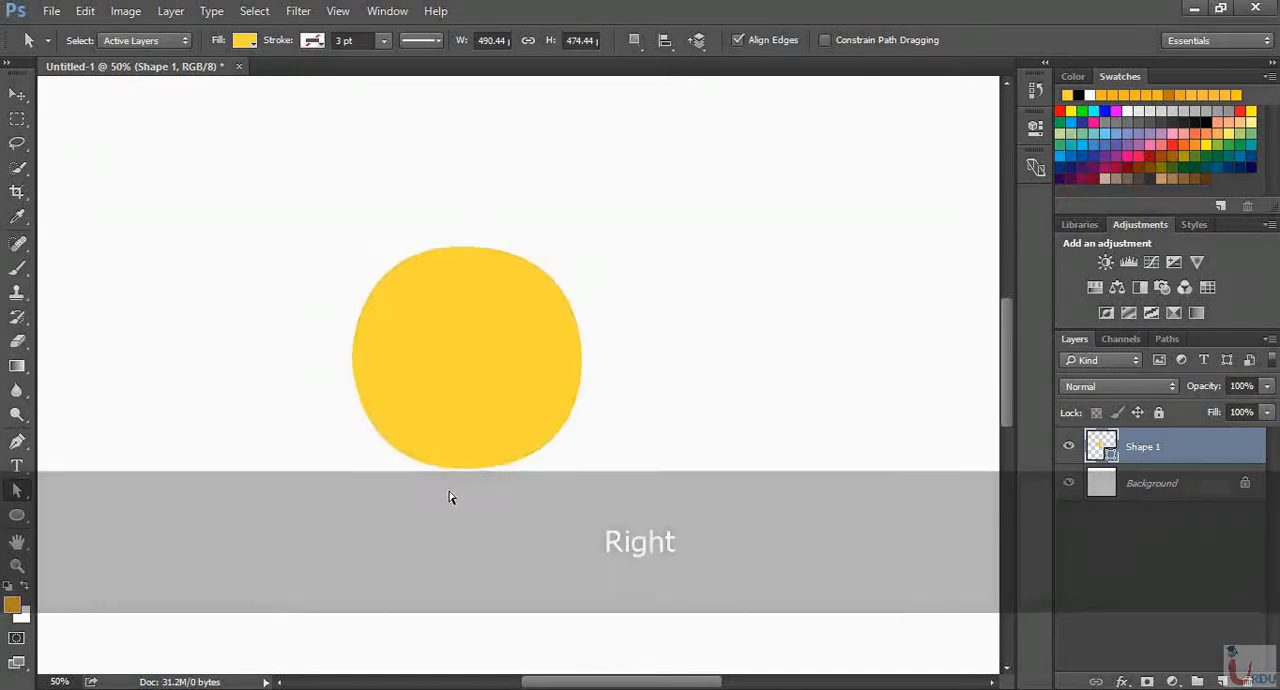
Nudge the circle's bottom anchor point down and slightly left, making the shape about 482 px high
click(530, 463)
key(Down)
key(Down)
key(Down)
key(Down)
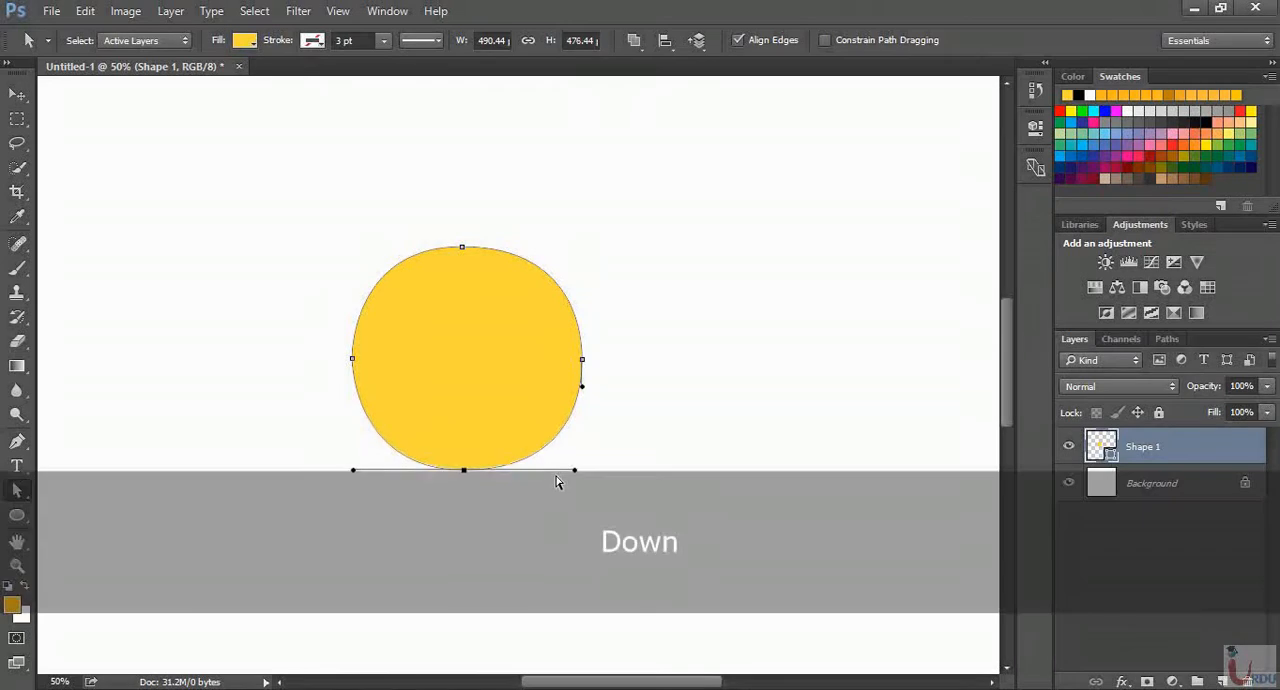
key(Left)
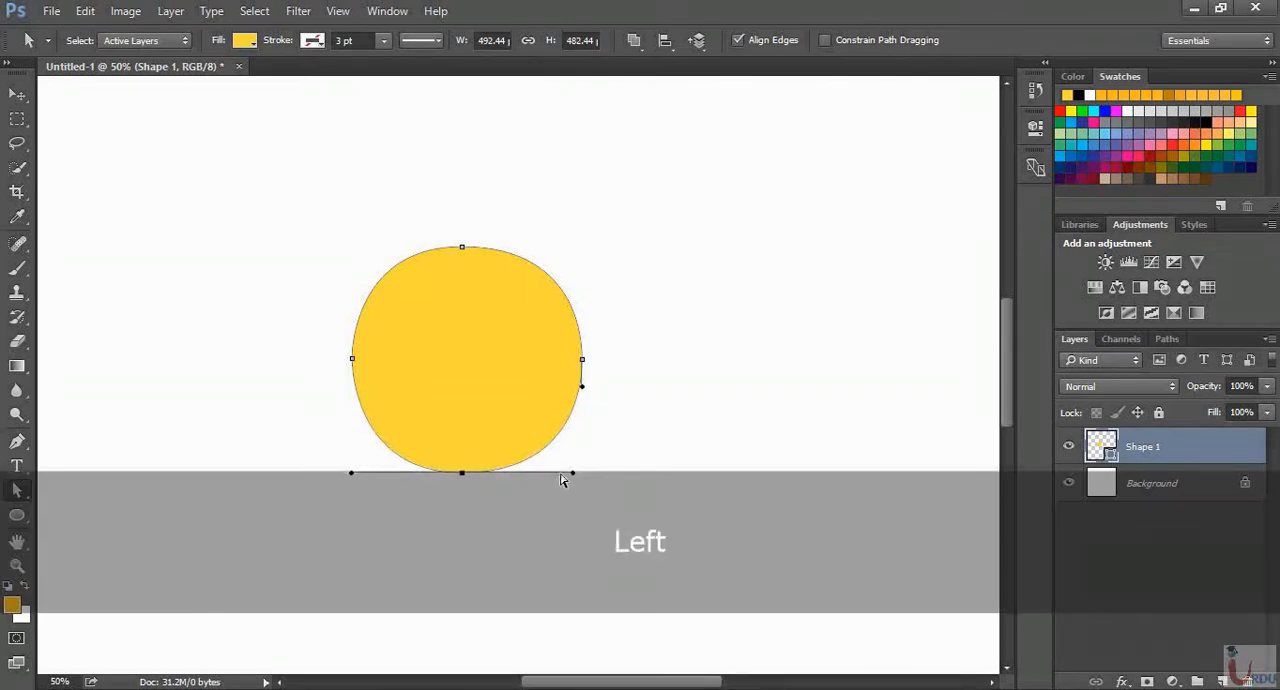
Nudge the circle's right anchor point inward and slightly down until the shape is about 488 px wide, and deselect the path
click(686, 437)
drag(620, 329, 530, 384)
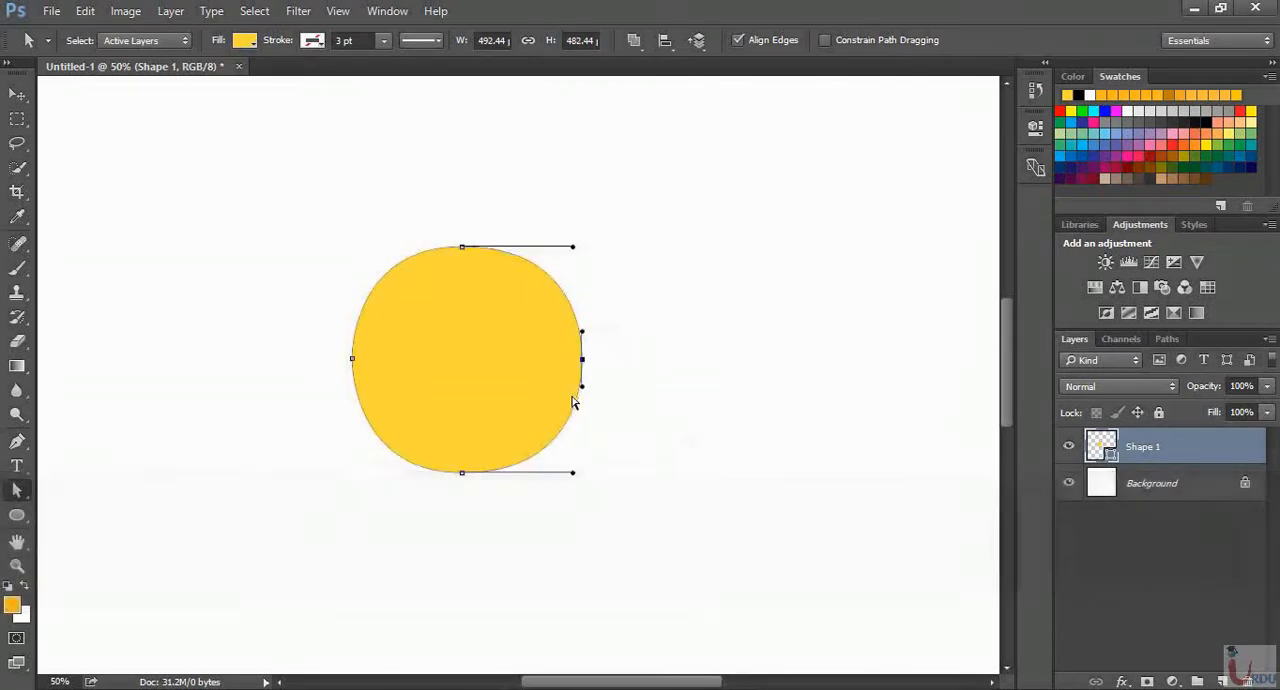
key(Left)
key(Left)
key(Down)
key(Down)
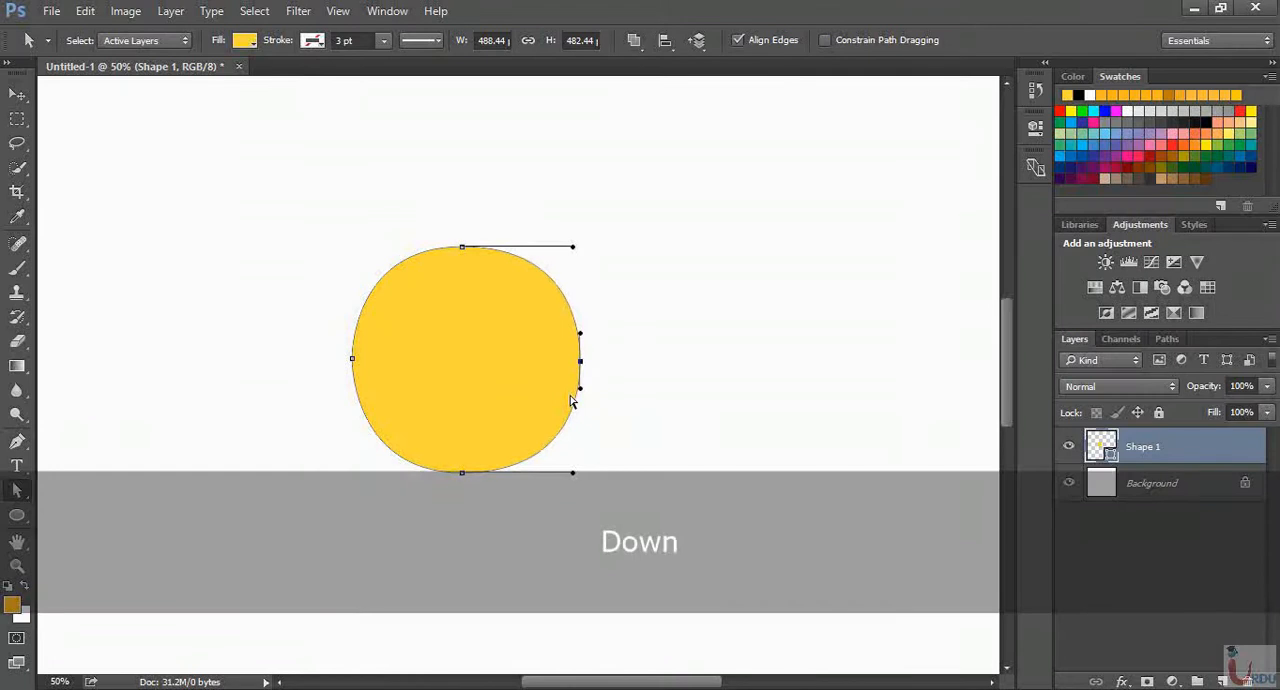
click(706, 369)
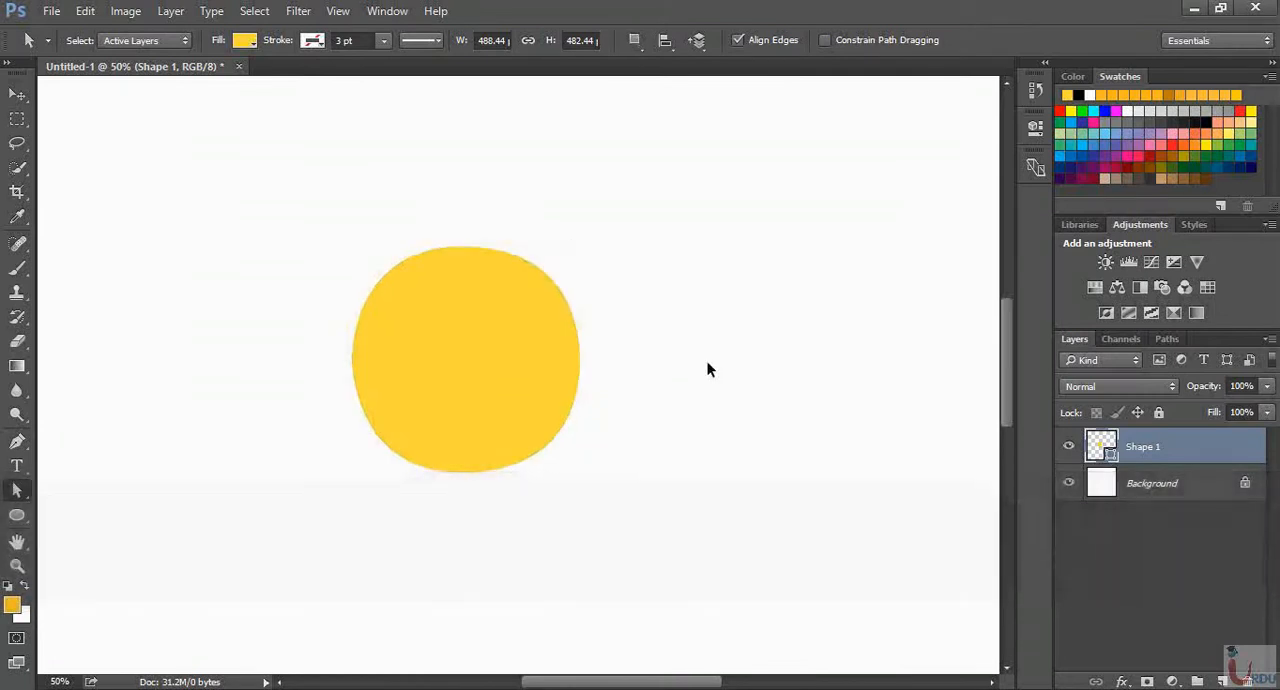
Move the yellow circle up and to the right, to about the horizontal middle of the canvas
key(ctrl+minus)
key(ctrl+minus)
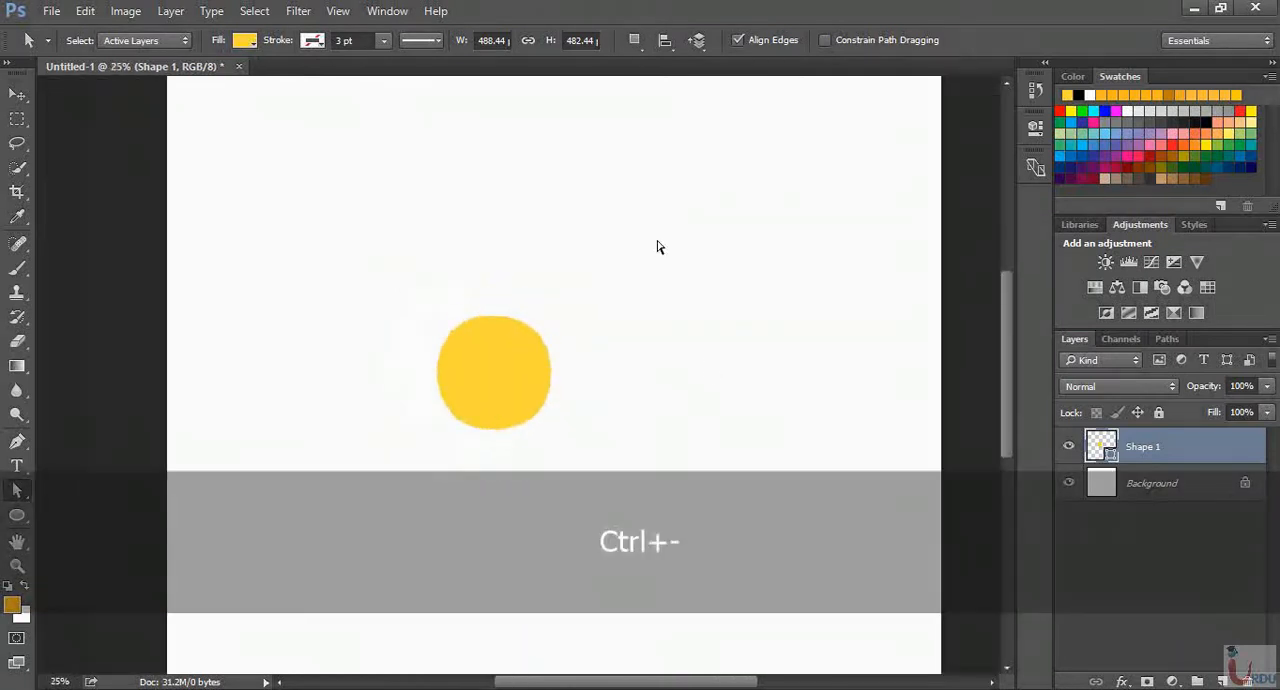
click(17, 94)
drag(486, 381, 545, 348)
Change the circle's shape fill to a slightly darker yellow with the Pen tool active
key(ctrl)
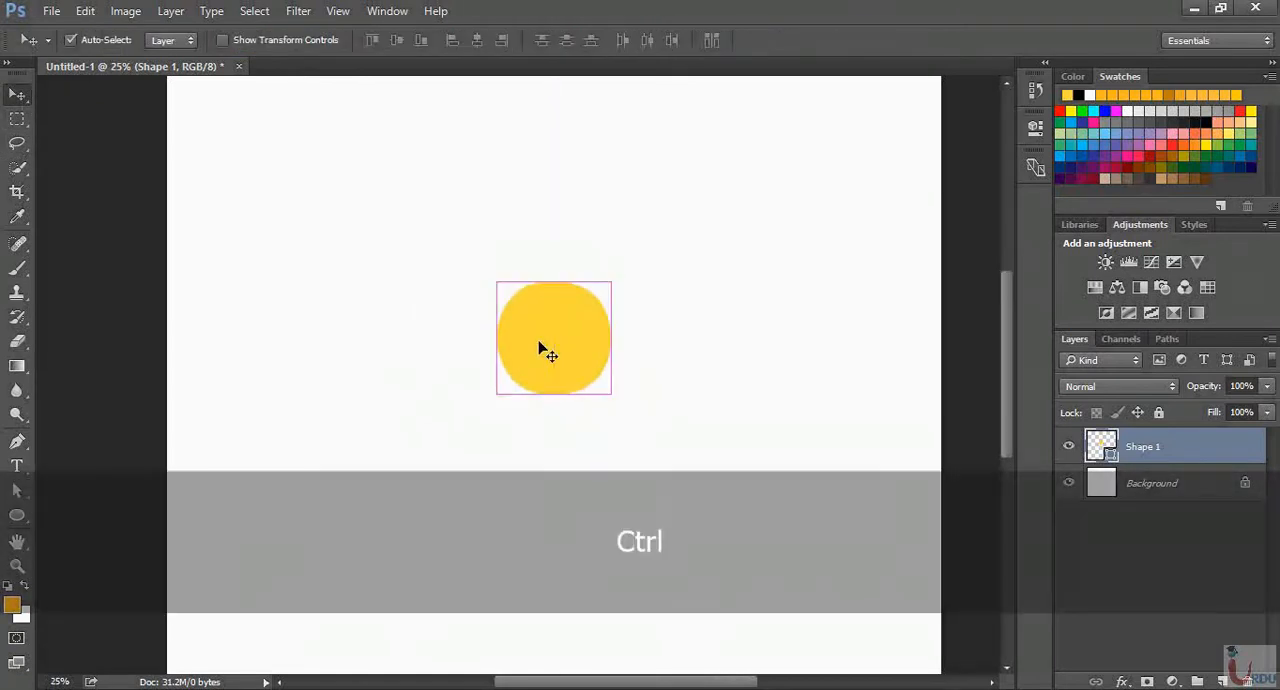
key(ctrl+equal)
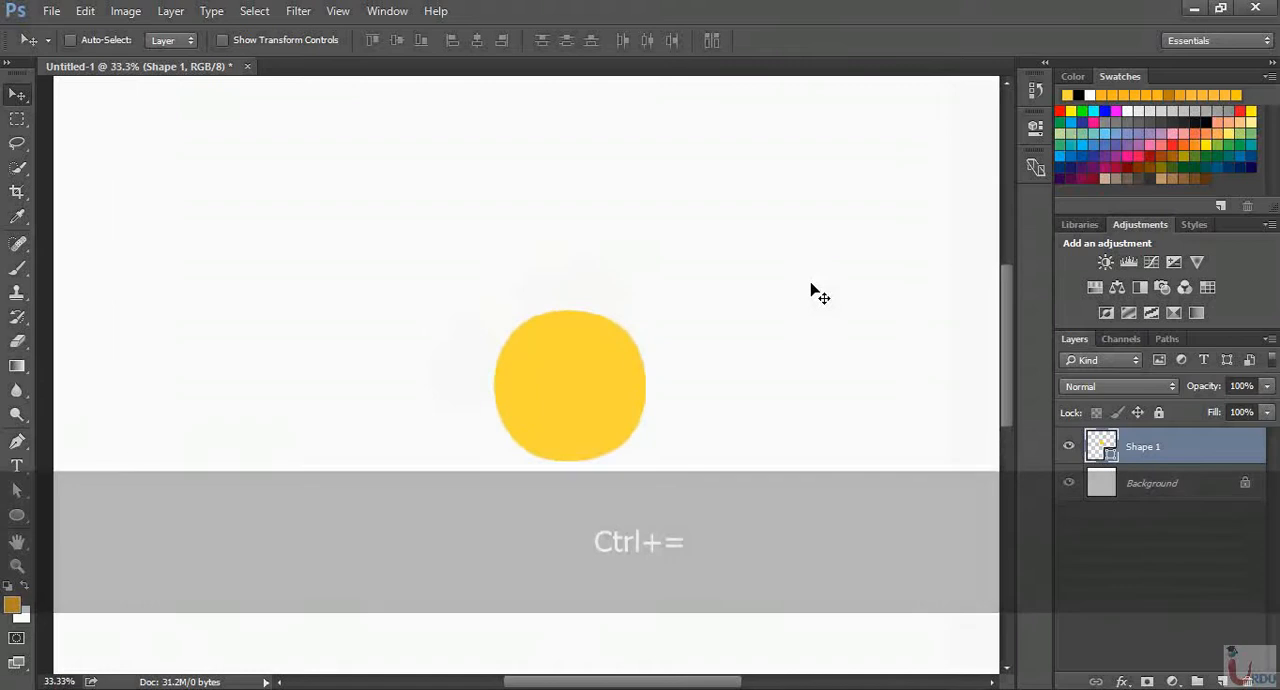
key(ctrl+equal)
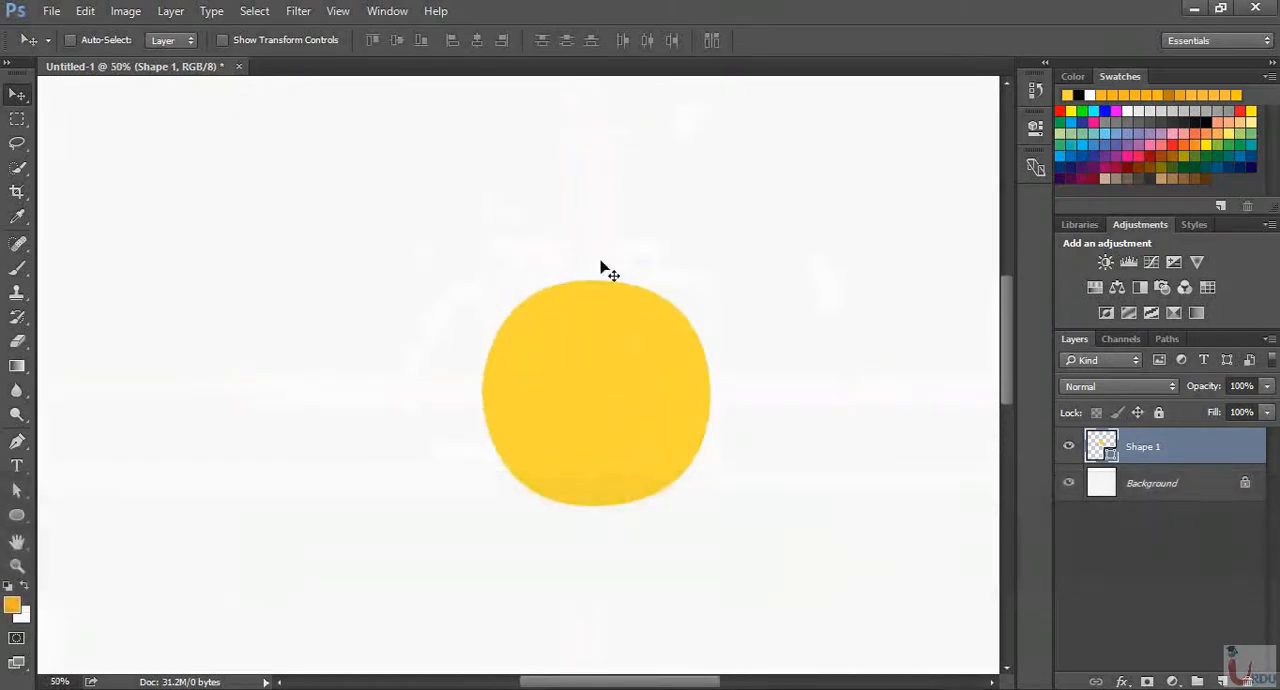
click(17, 441)
click(170, 40)
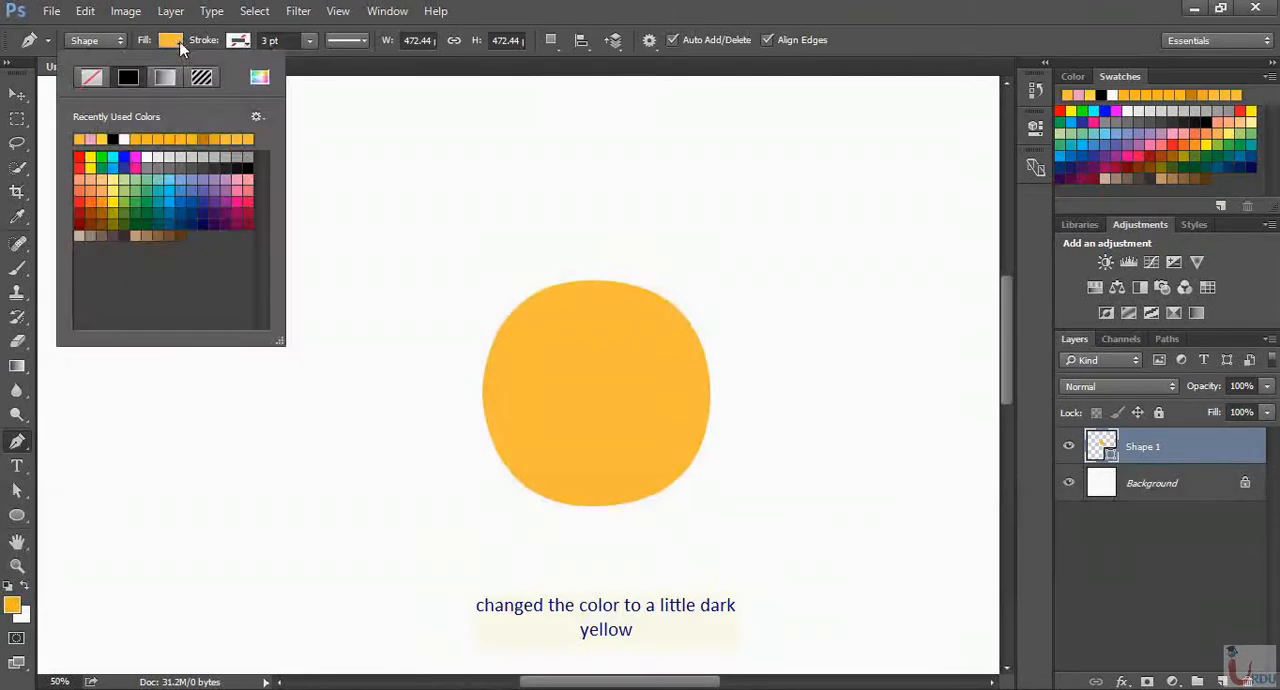
click(180, 44)
Add a new empty layer above the circle and set the Pen tool's shape fill to light pink
click(1222, 681)
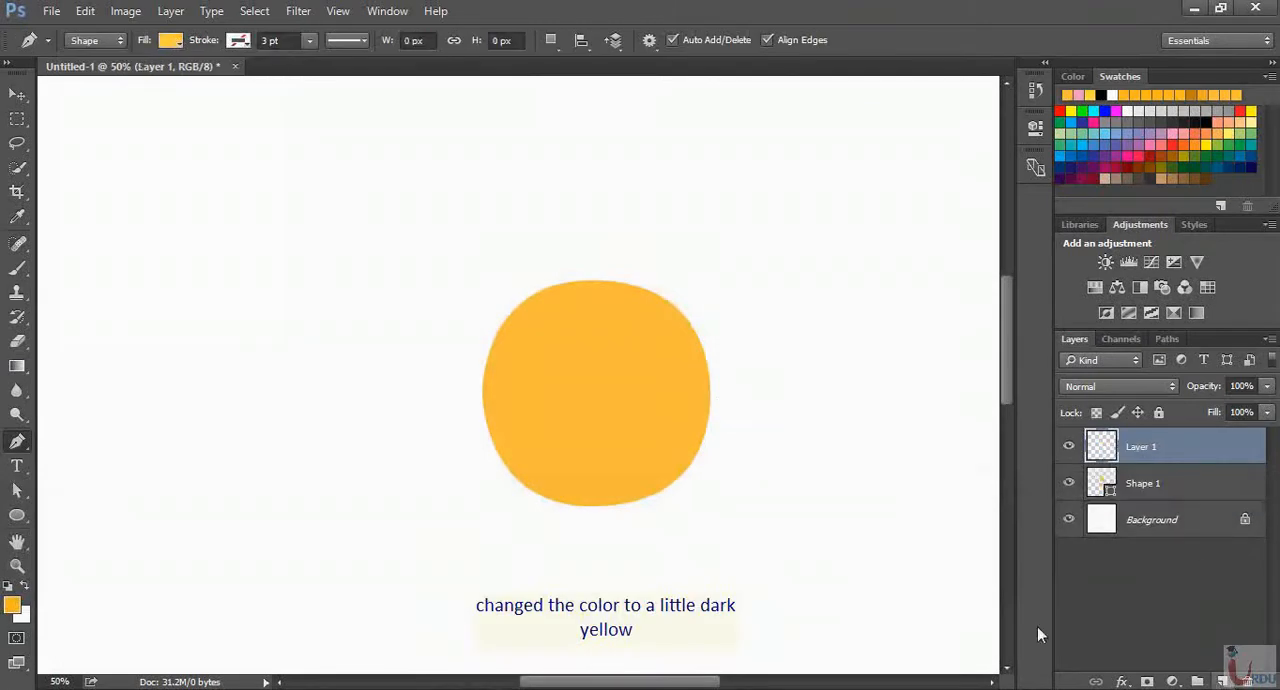
click(172, 42)
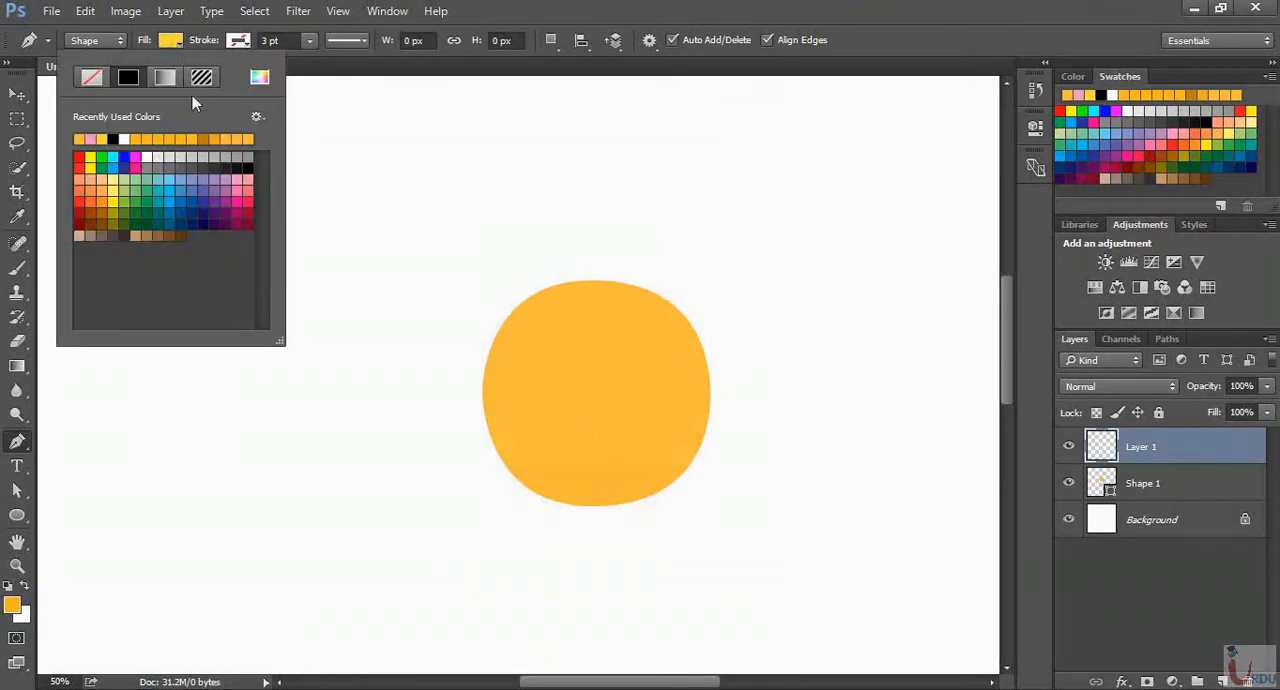
click(236, 180)
click(167, 41)
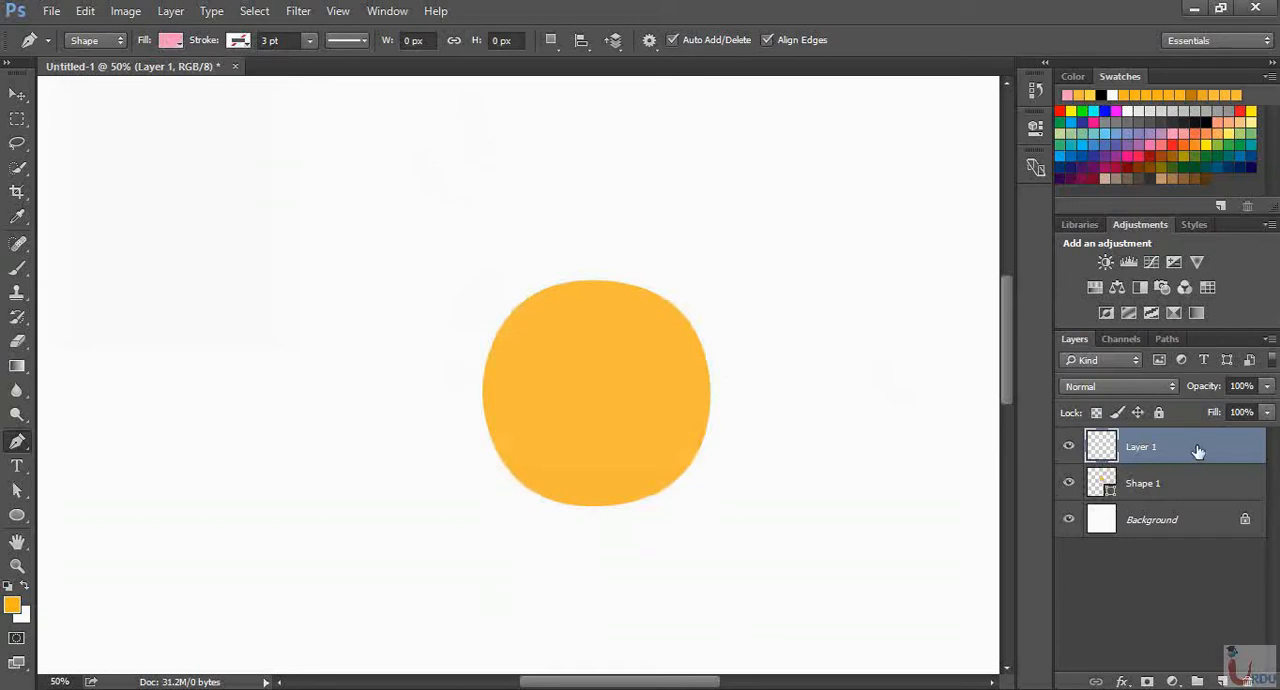
Move the empty layer below the circle and draw a curved petal edge about 304 by 226 px outward from the circle's upper-left edge
drag(1214, 447, 1218, 496)
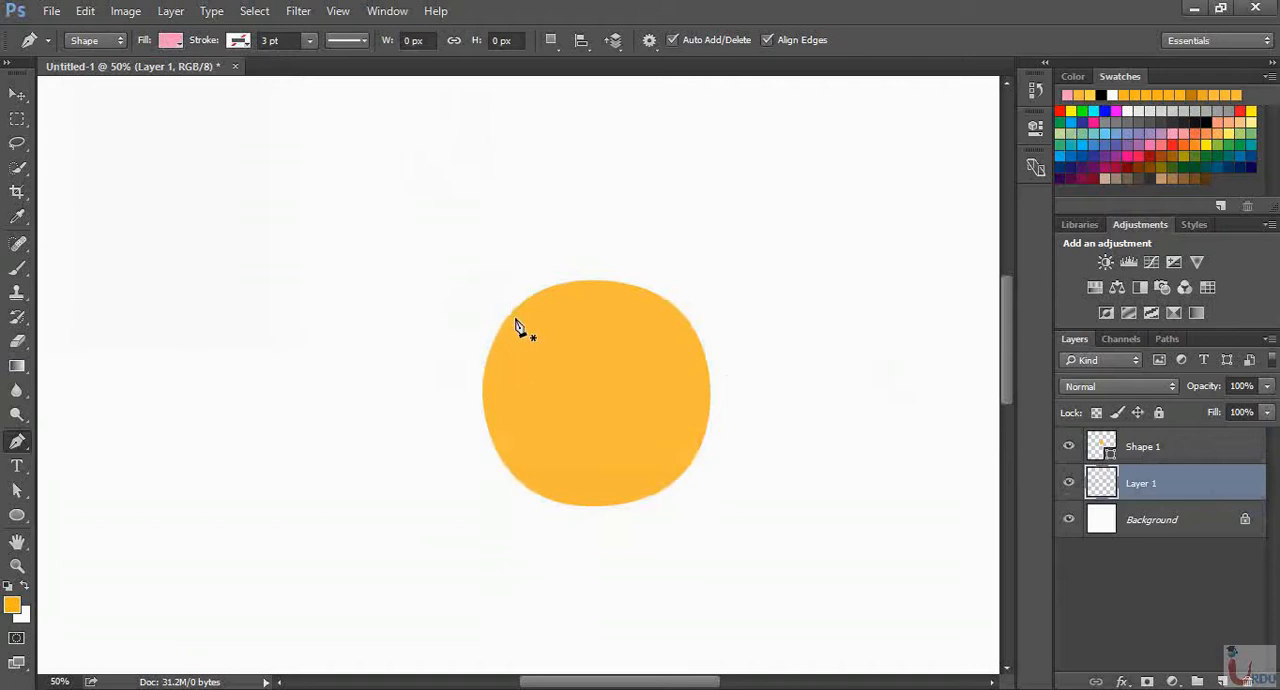
click(496, 342)
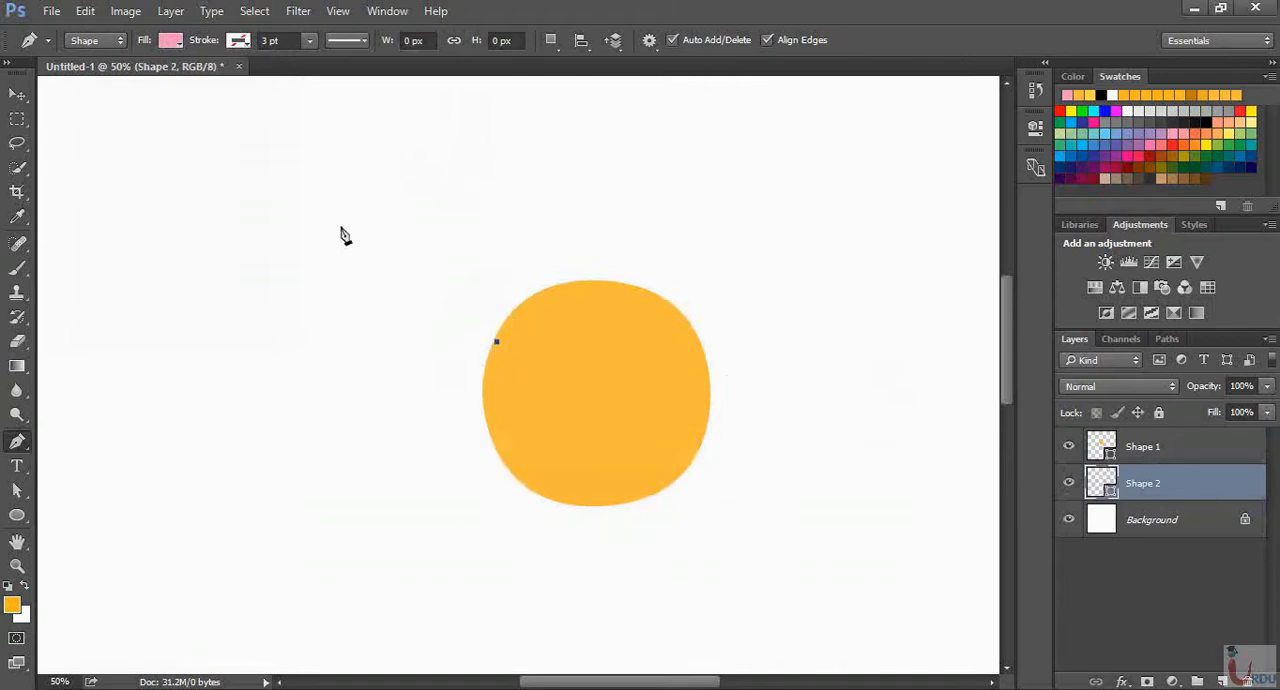
scroll(342, 240, up, 3)
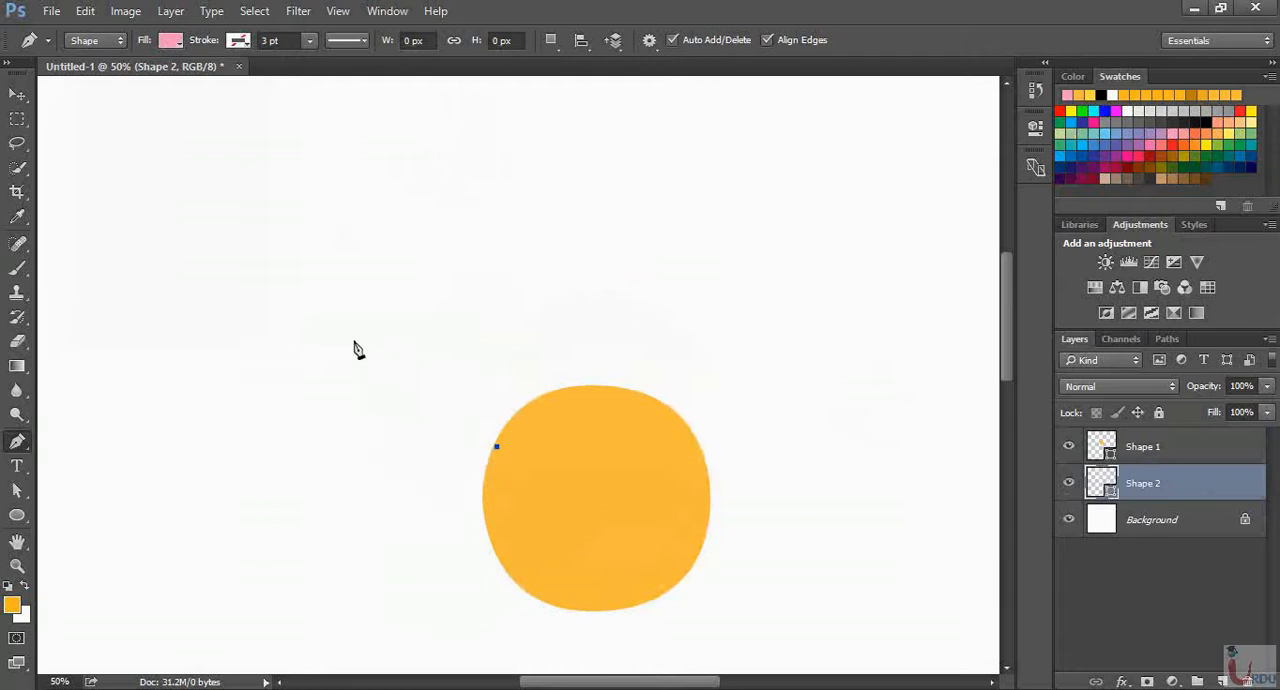
drag(354, 341, 353, 261)
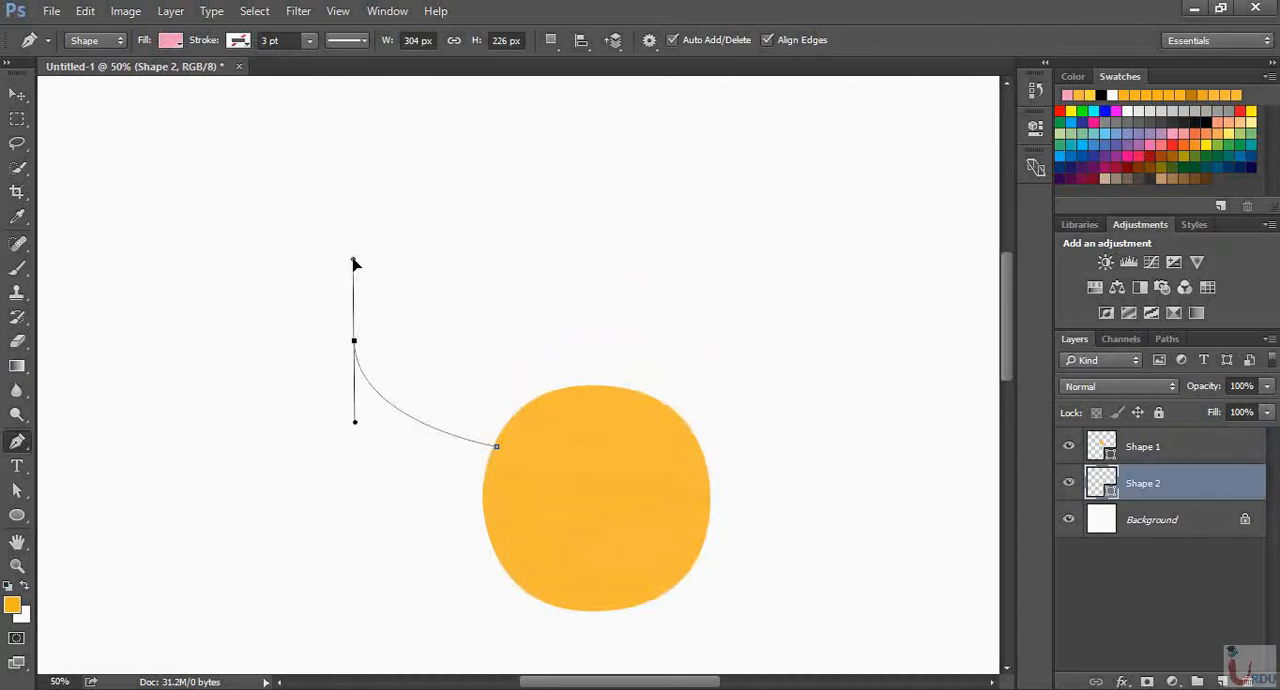
drag(354, 263, 353, 260)
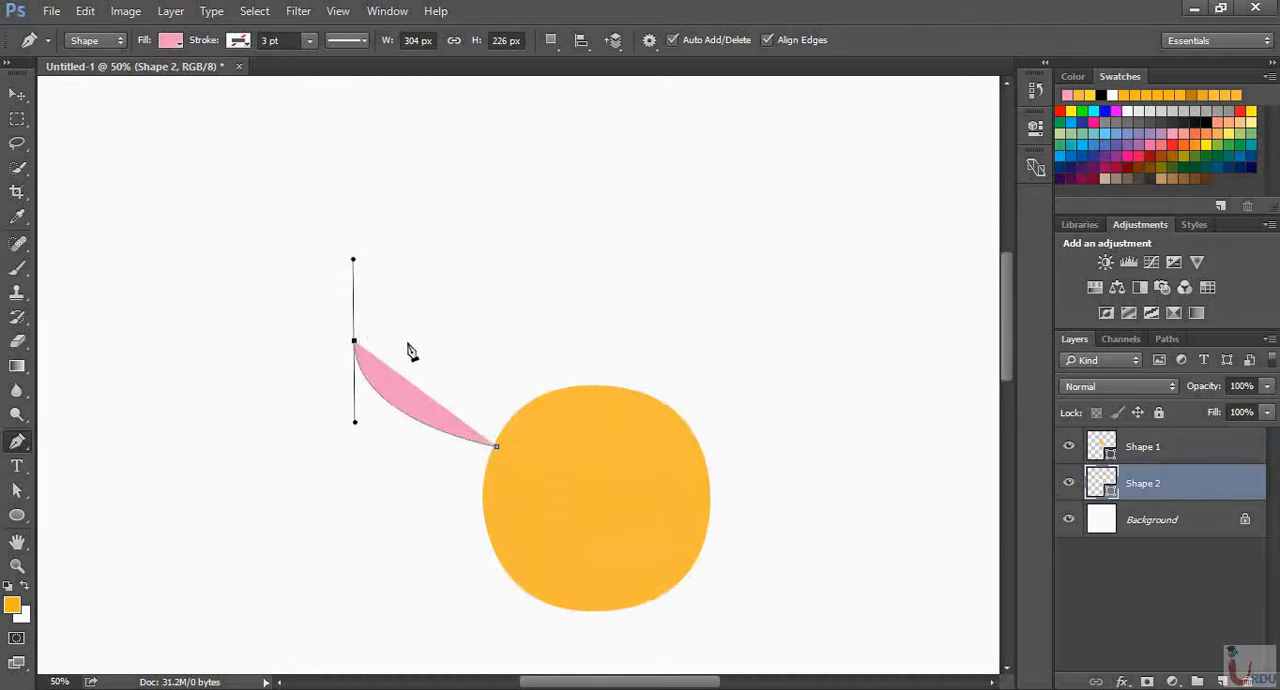
Shorten the outer anchor's outgoing handle and close the path with a curve, forming a pink petal about 304 by 264 px
key(alt)
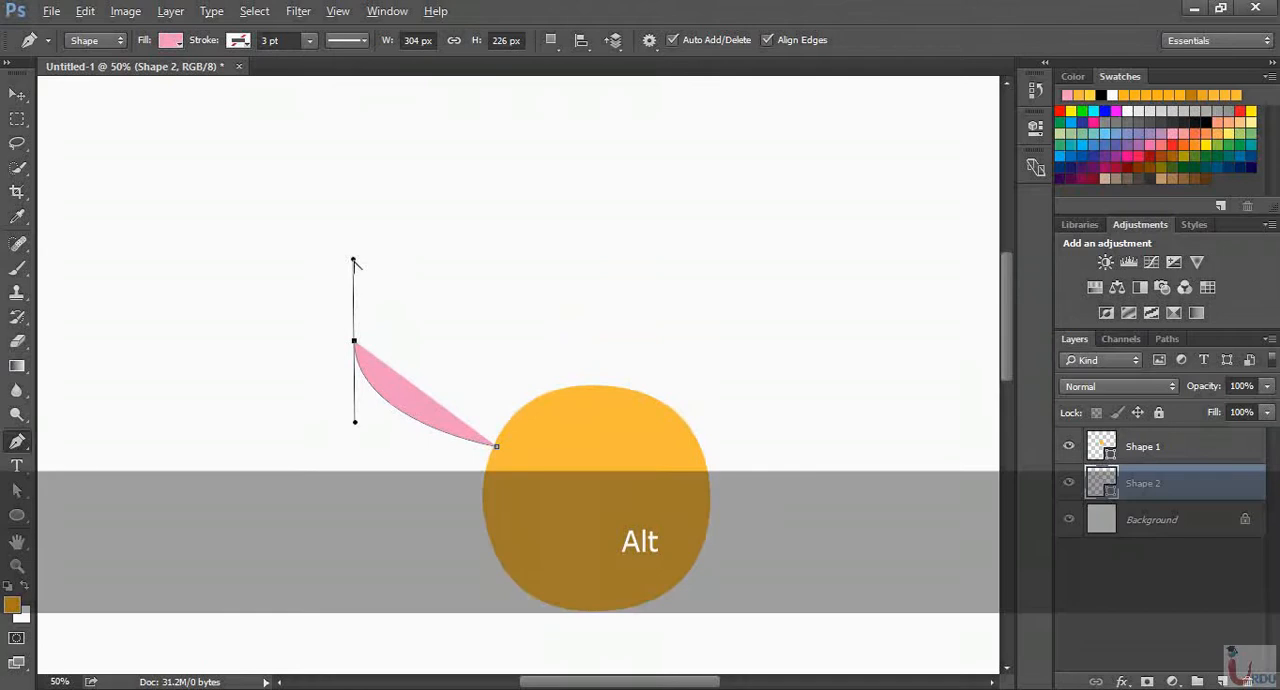
drag(354, 262, 359, 303)
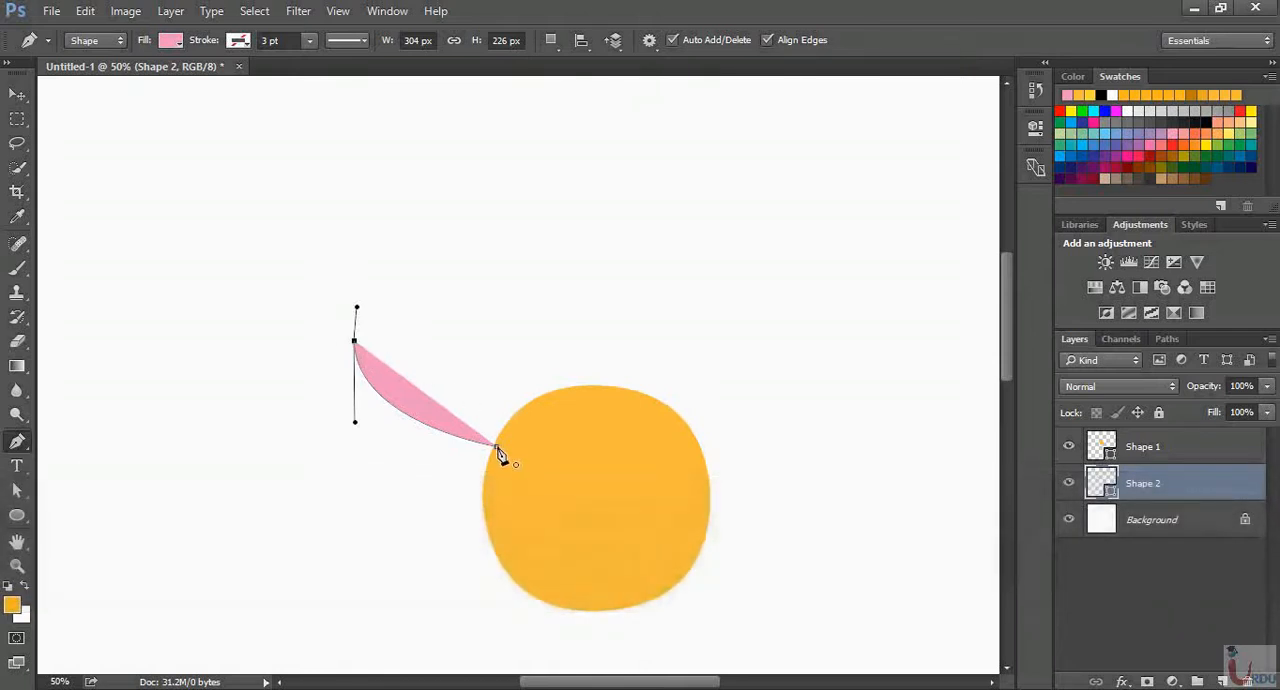
drag(497, 449, 570, 565)
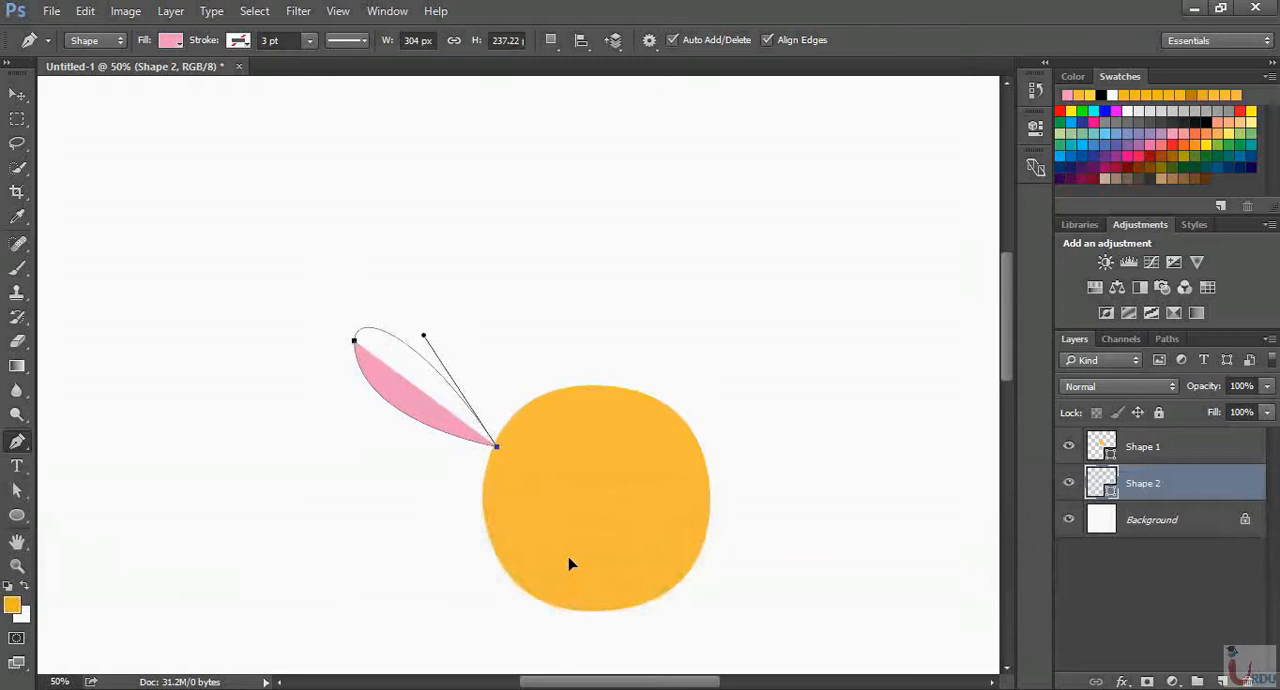
drag(570, 563, 592, 588)
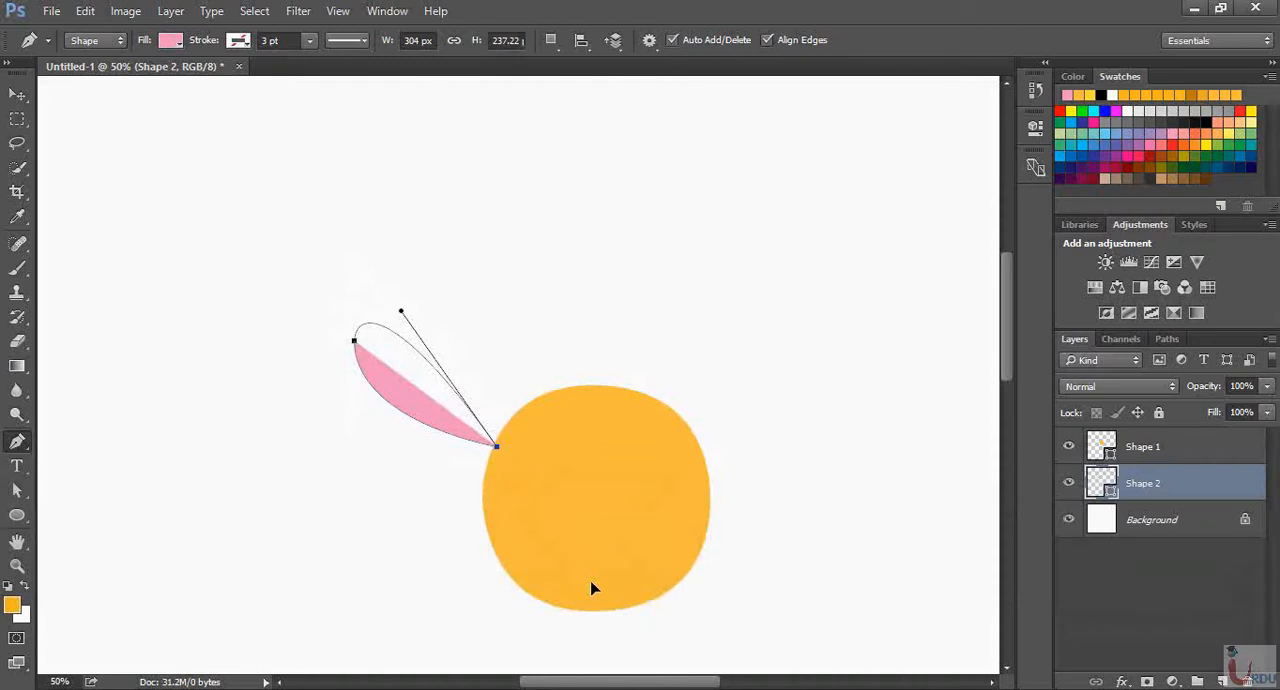
drag(591, 588, 592, 589)
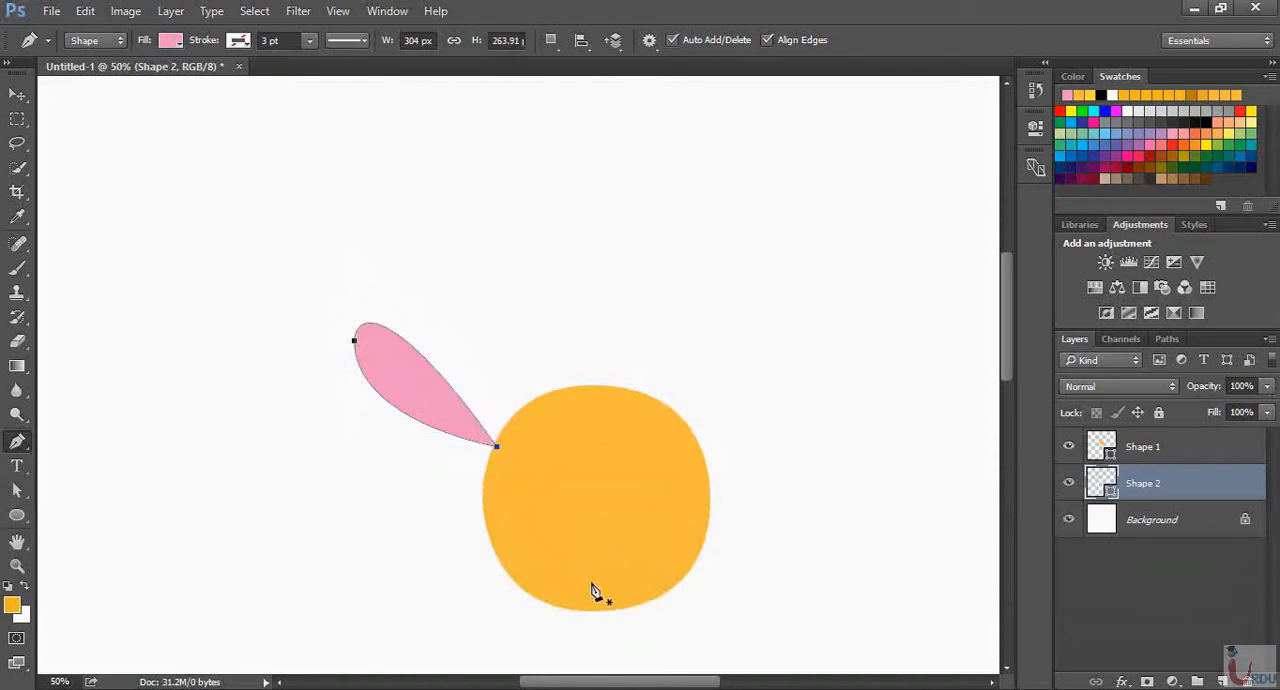
Move the pink petal up and right so its pointed end tucks behind the circle's upper-left edge
key(v)
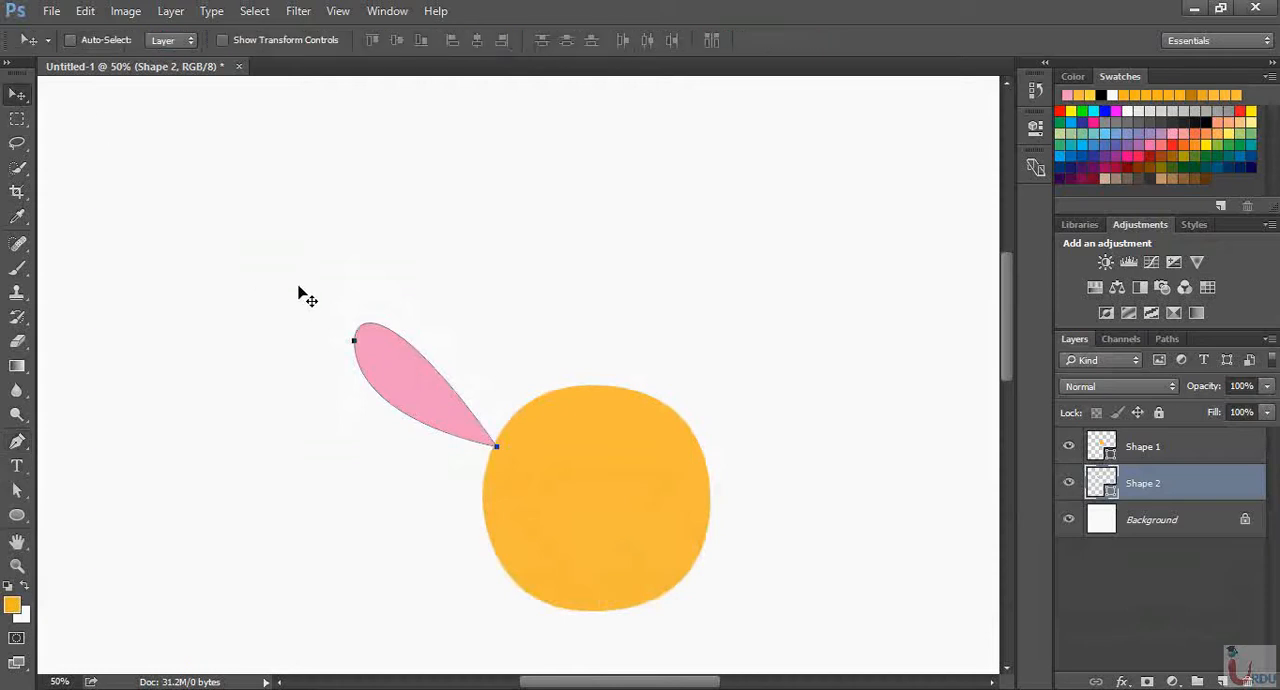
drag(449, 403, 473, 384)
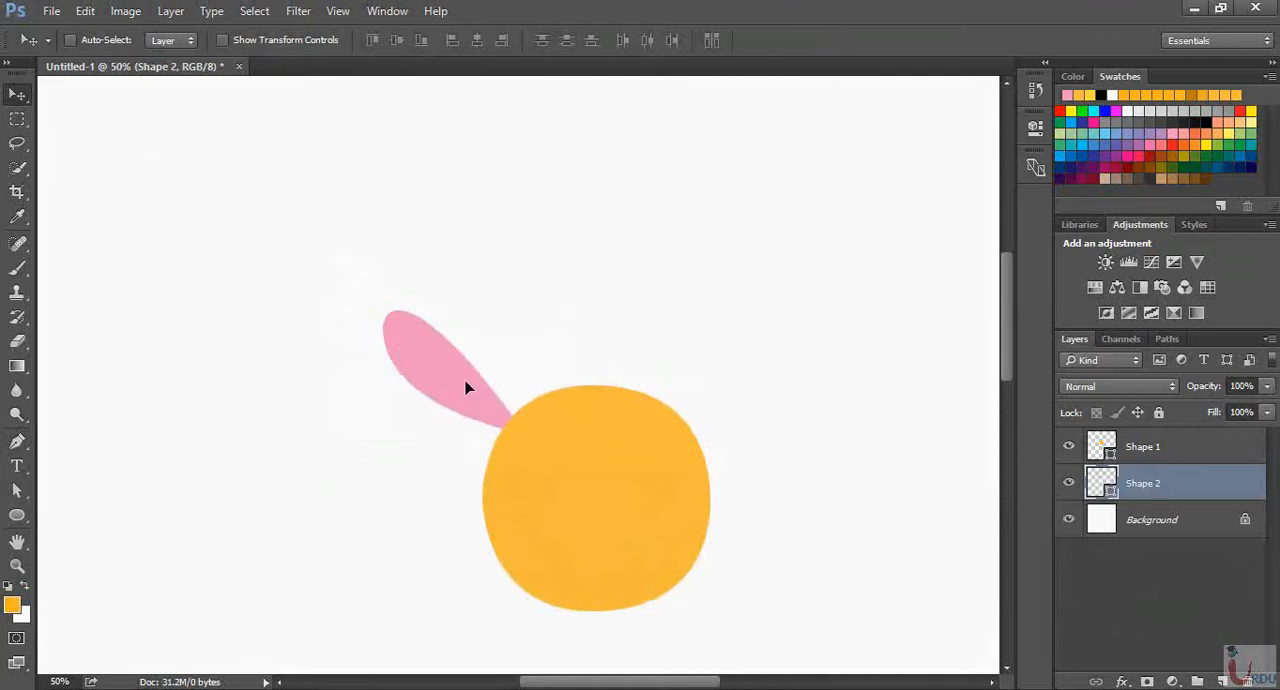
drag(466, 389, 479, 391)
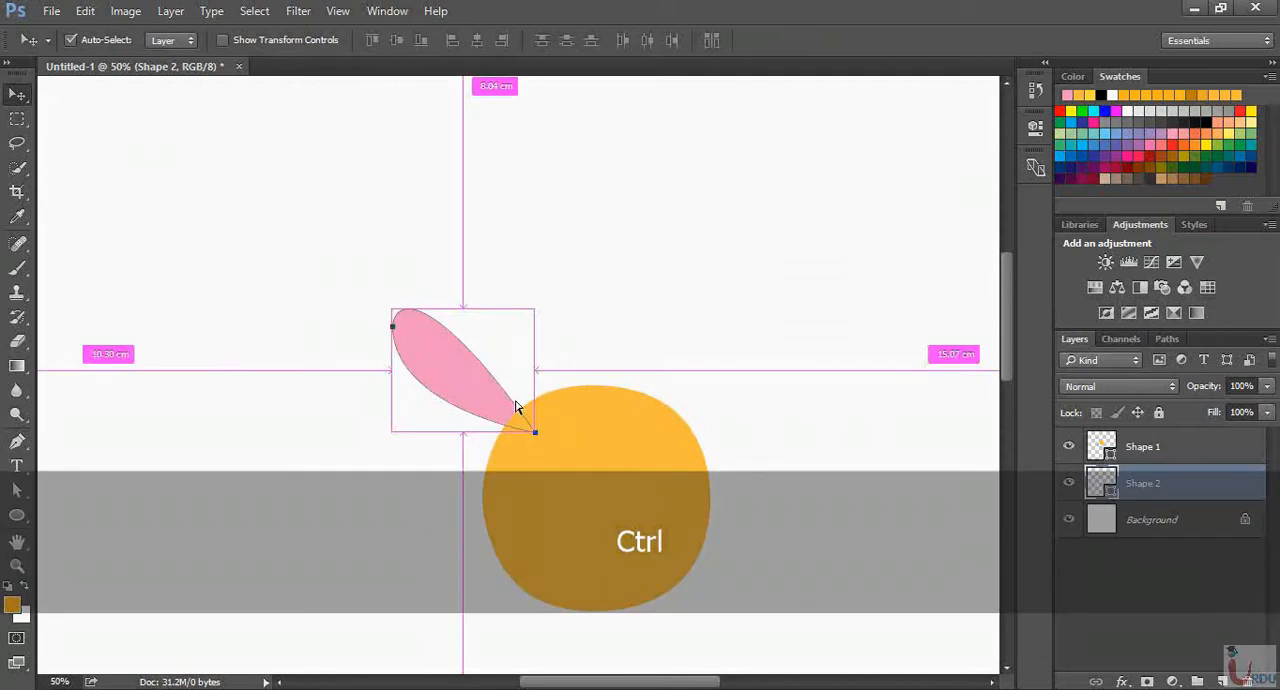
Transform the petal into a narrower, taller shape and position its base behind the circle's upper-left edge
key(ctrl+t)
drag(537, 435, 620, 512)
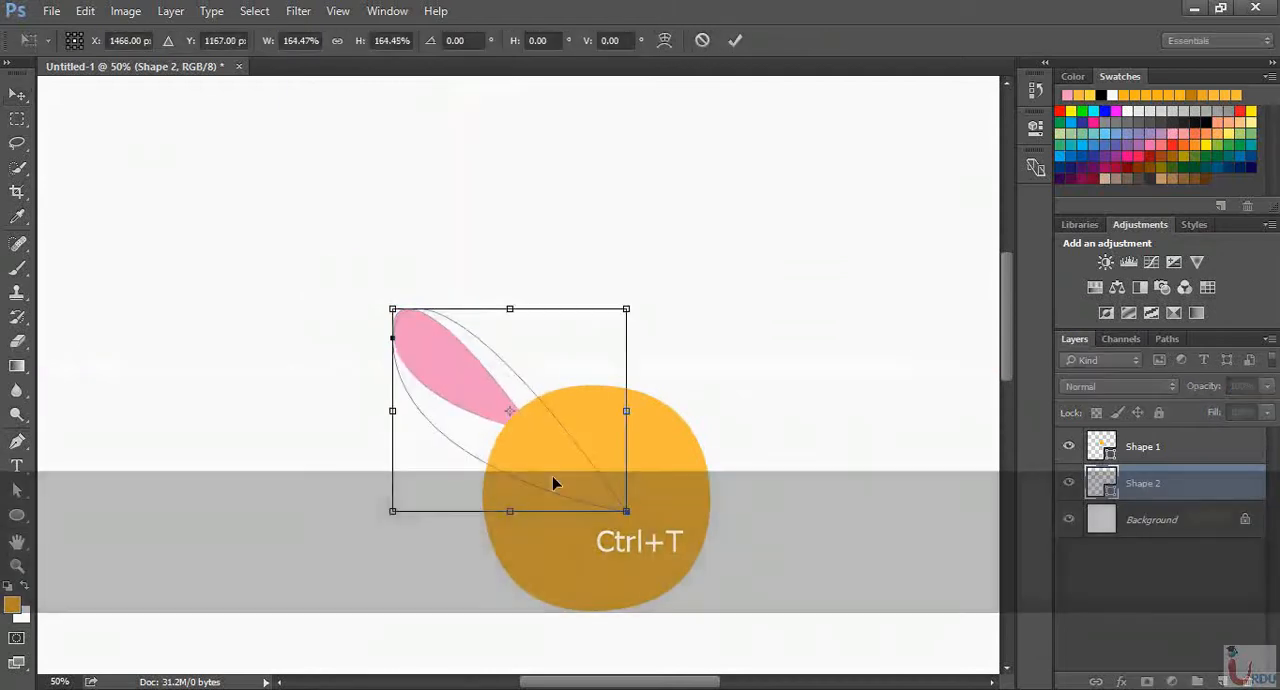
drag(554, 480, 507, 440)
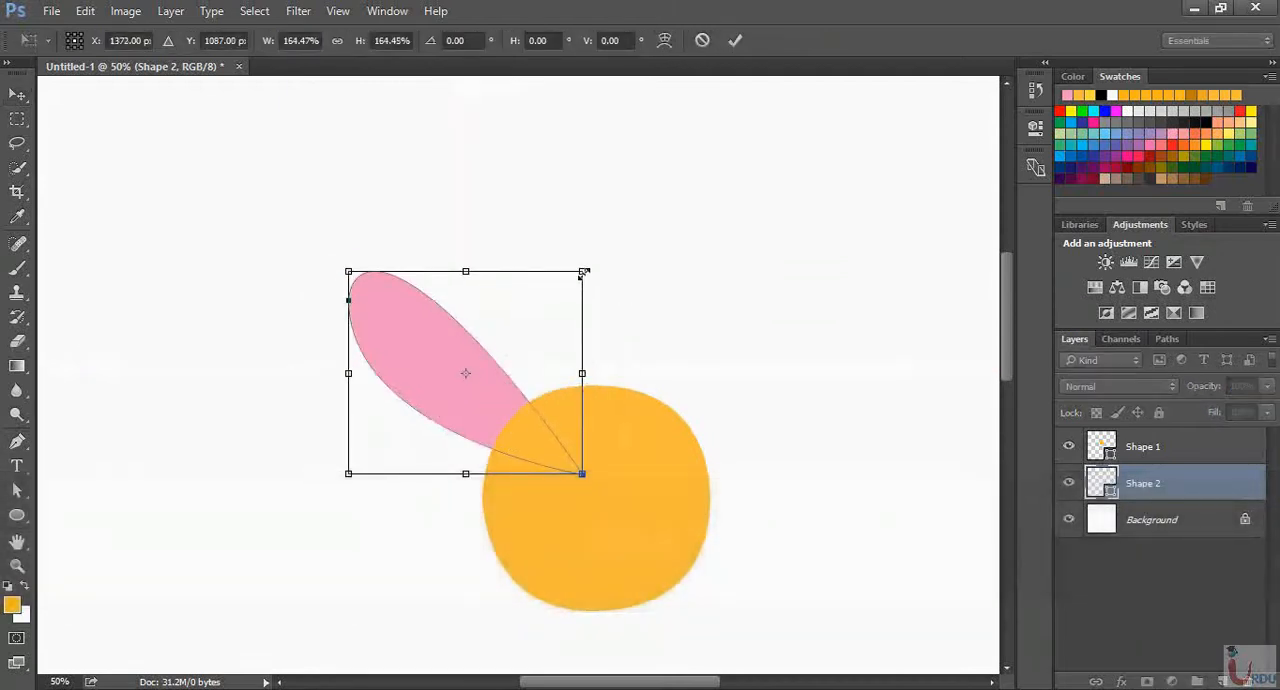
drag(584, 272, 455, 304)
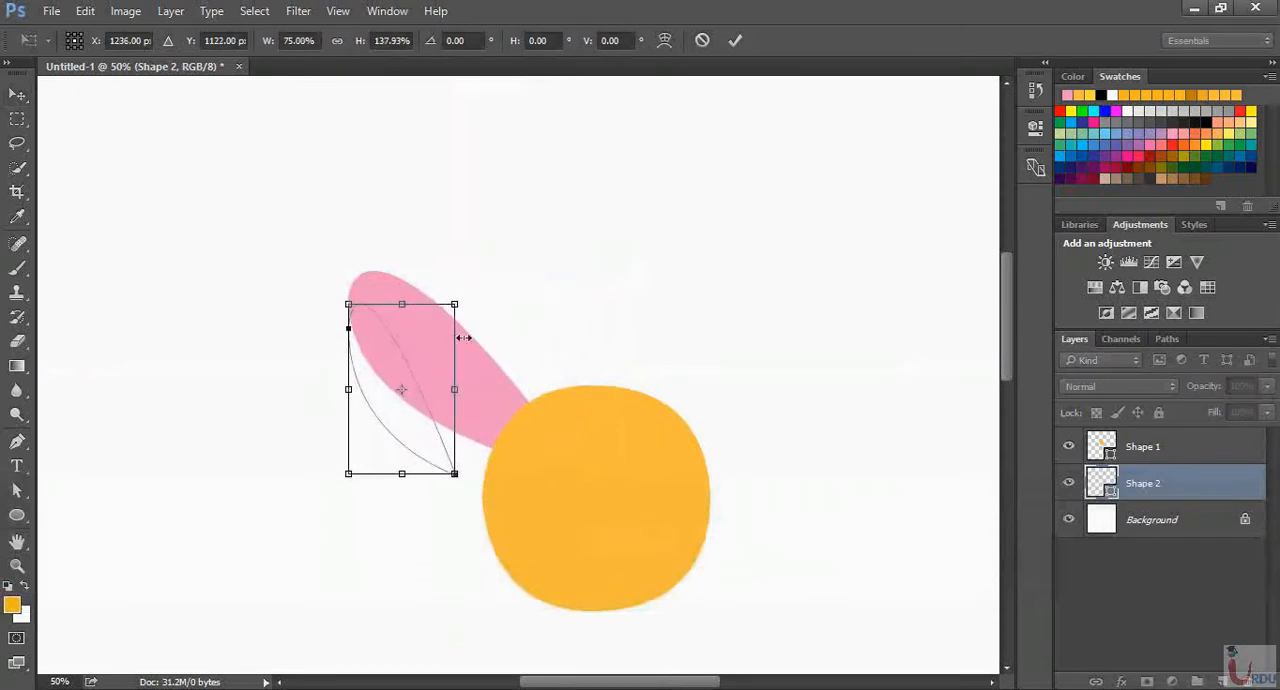
drag(455, 474, 510, 395)
key(Return)
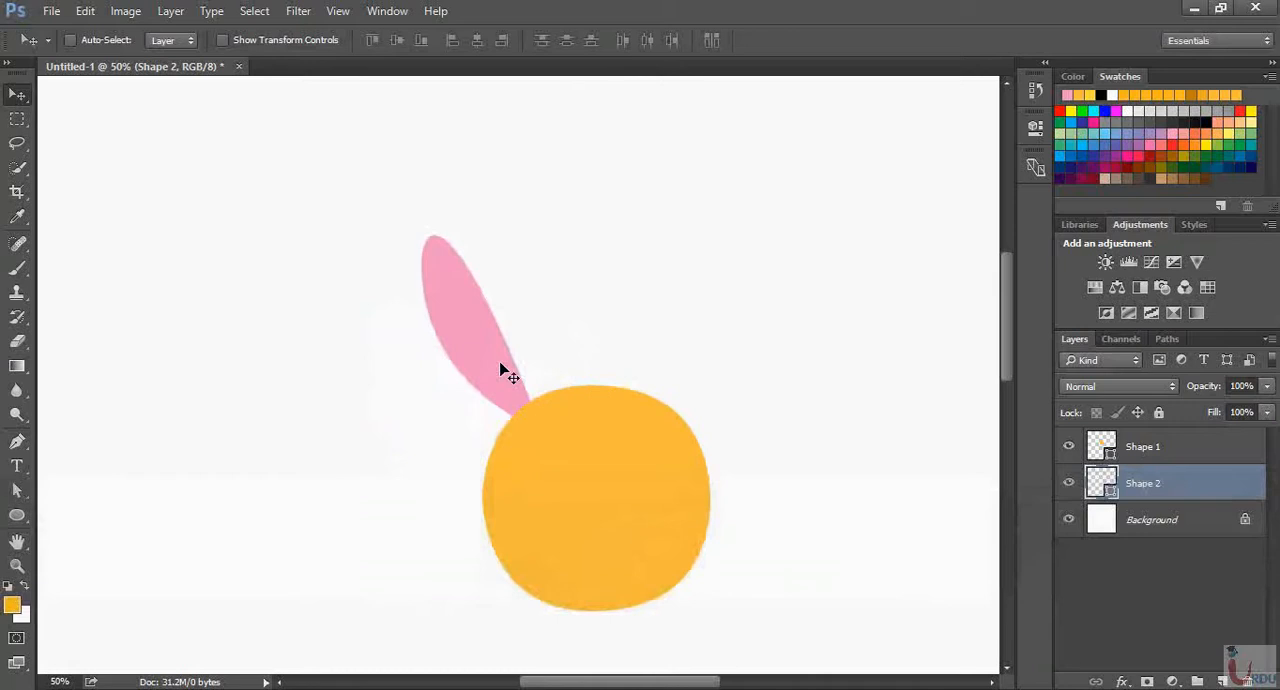
Duplicate the petal, move the copy to the right of the original, and rotate it clockwise until nearly upright
key(ctrl)
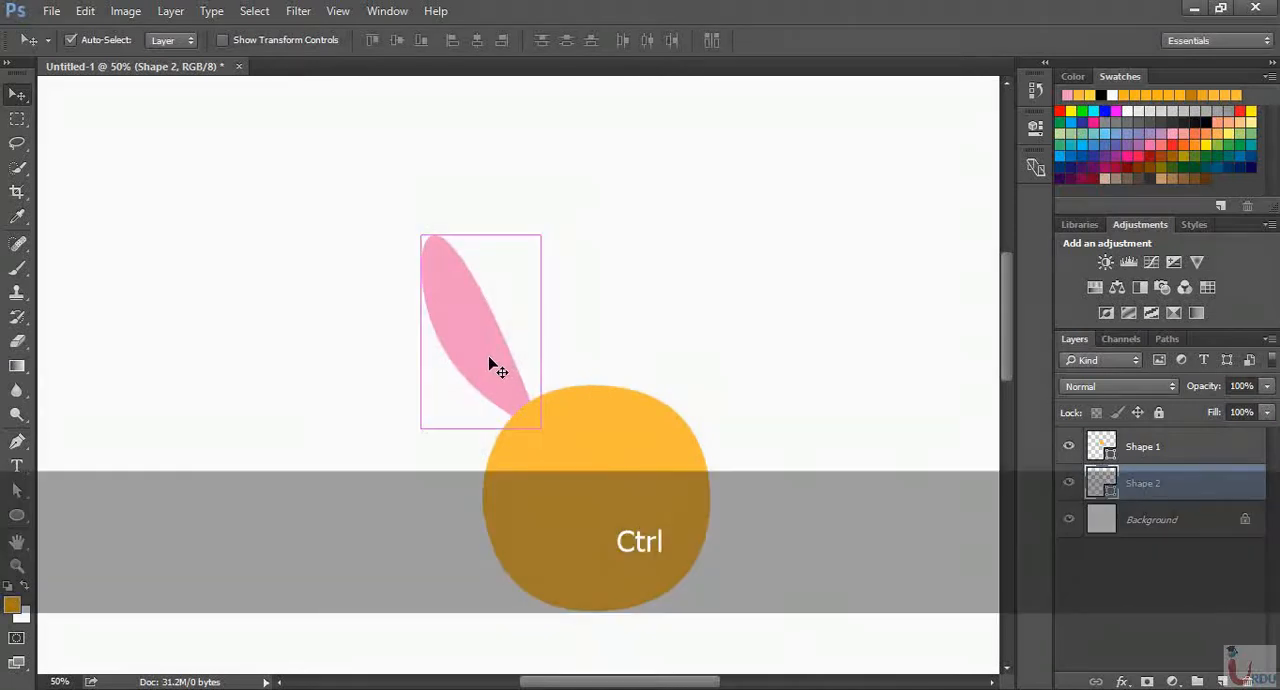
key(ctrl+j)
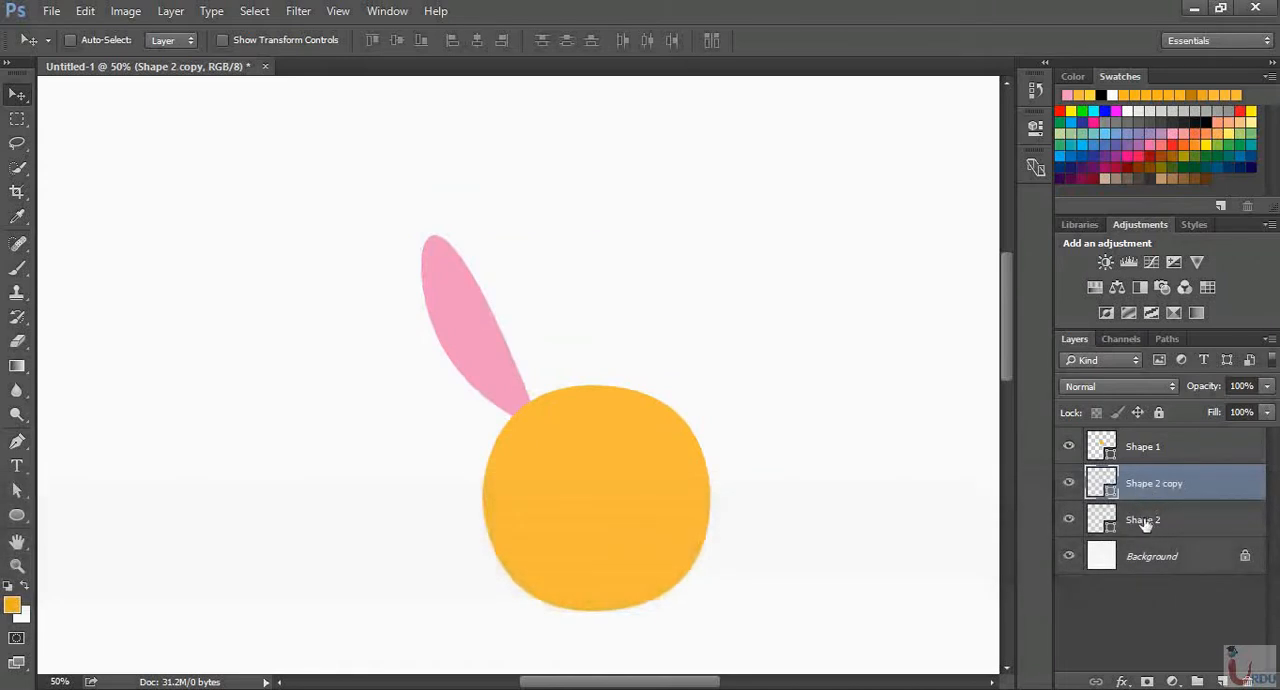
drag(497, 329, 560, 312)
key(ctrl+t)
drag(620, 206, 622, 284)
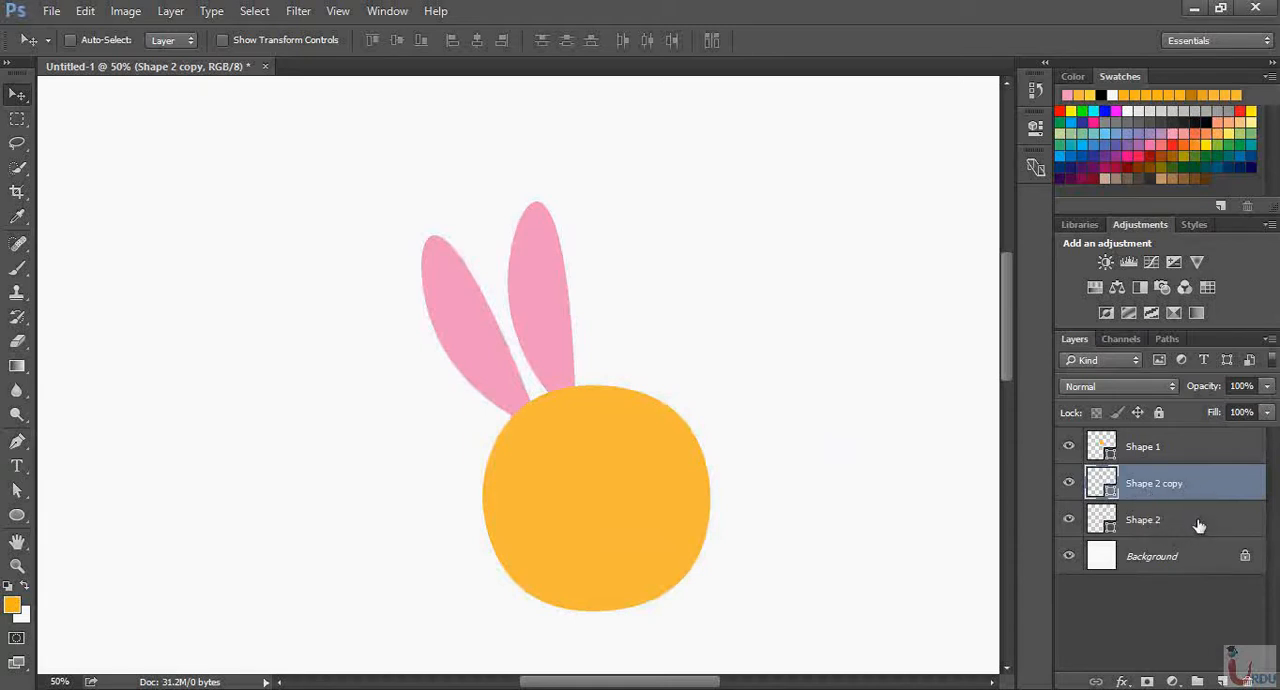
Select both petal layers, duplicate them, and move the copies toward the circle's upper-right side
key(shift)
shift+click(1198, 525)
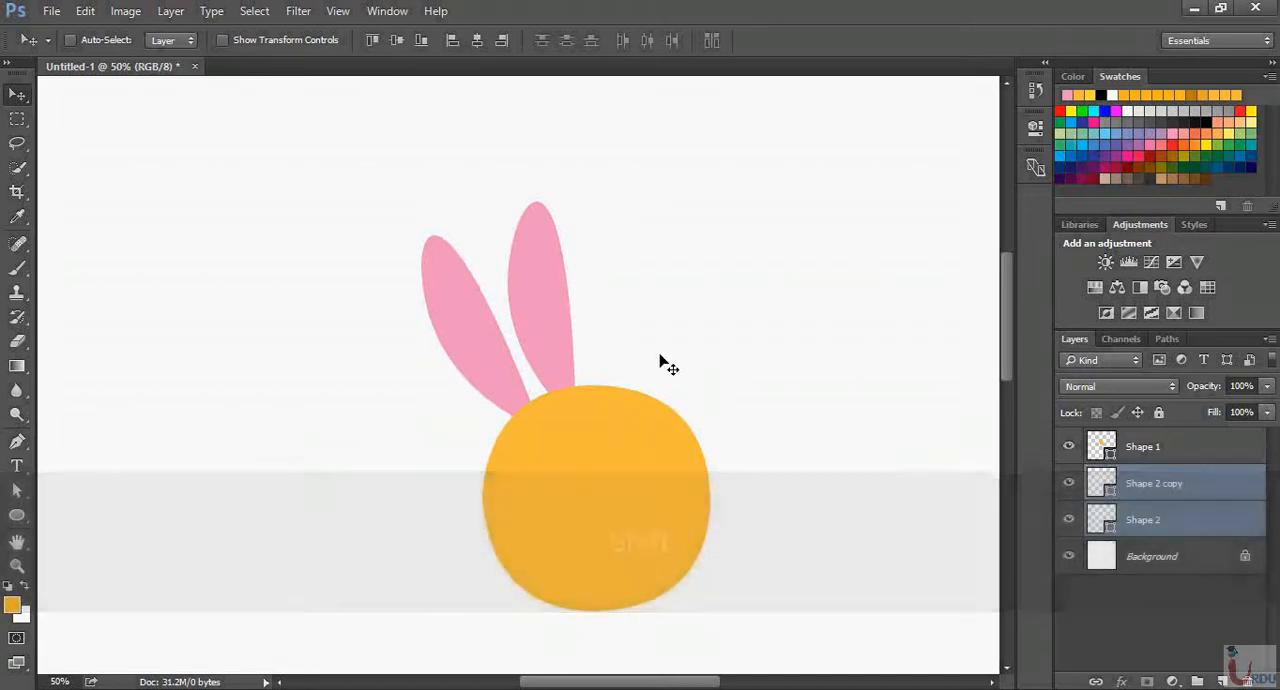
key(ctrl)
key(ctrl+j)
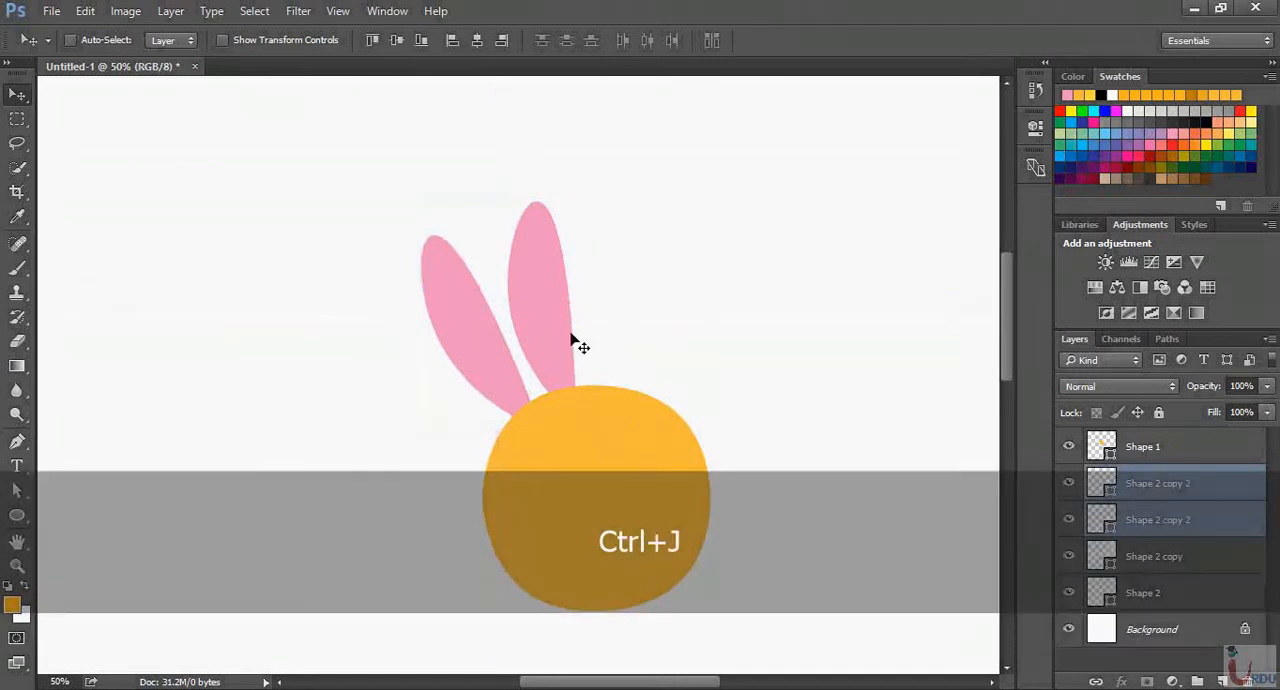
drag(551, 341, 684, 366)
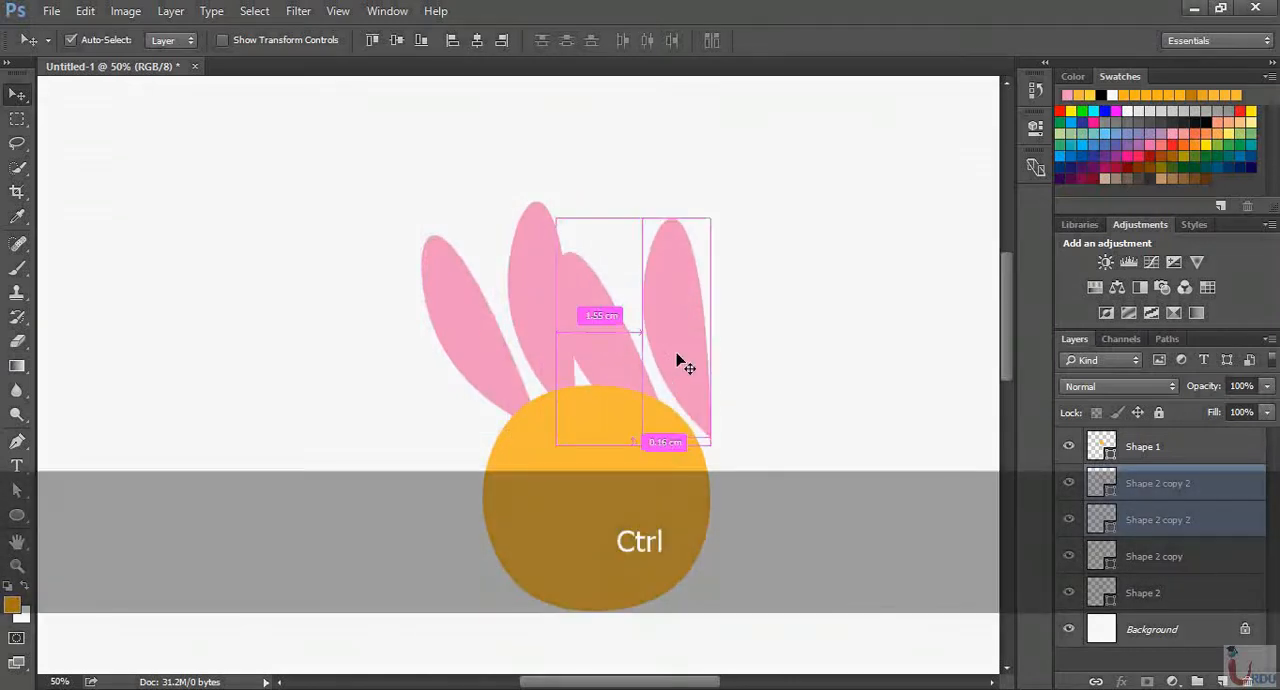
Flip the two copied petals horizontally, rotate them to 0.60°, and position them as a mirrored pair above the circle's right half
key(ctrl+t)
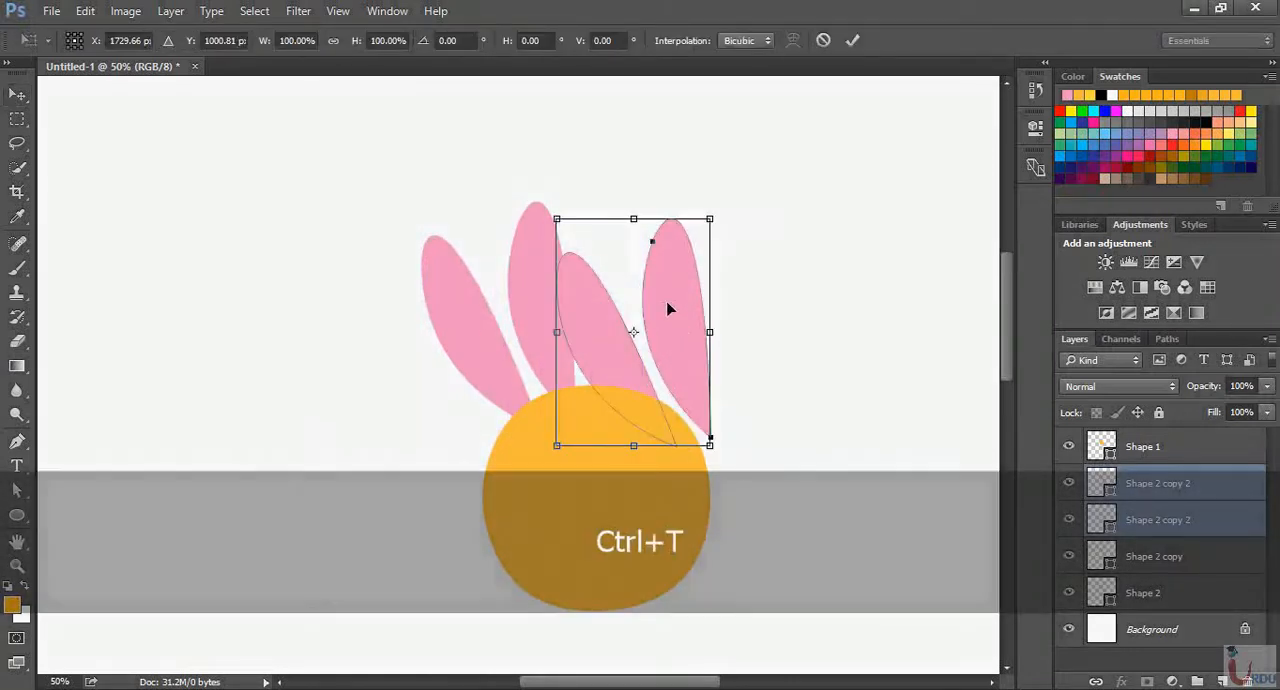
drag(666, 306, 708, 306)
drag(786, 183, 830, 325)
drag(728, 346, 709, 344)
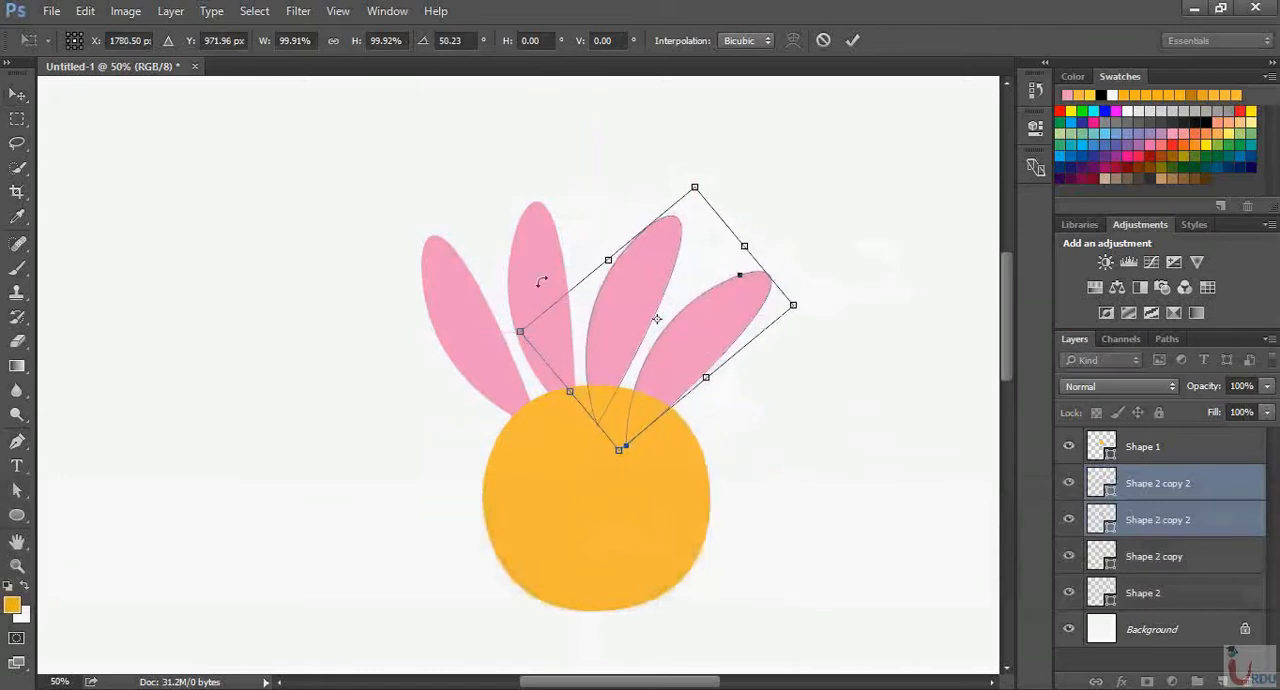
right_click(706, 319)
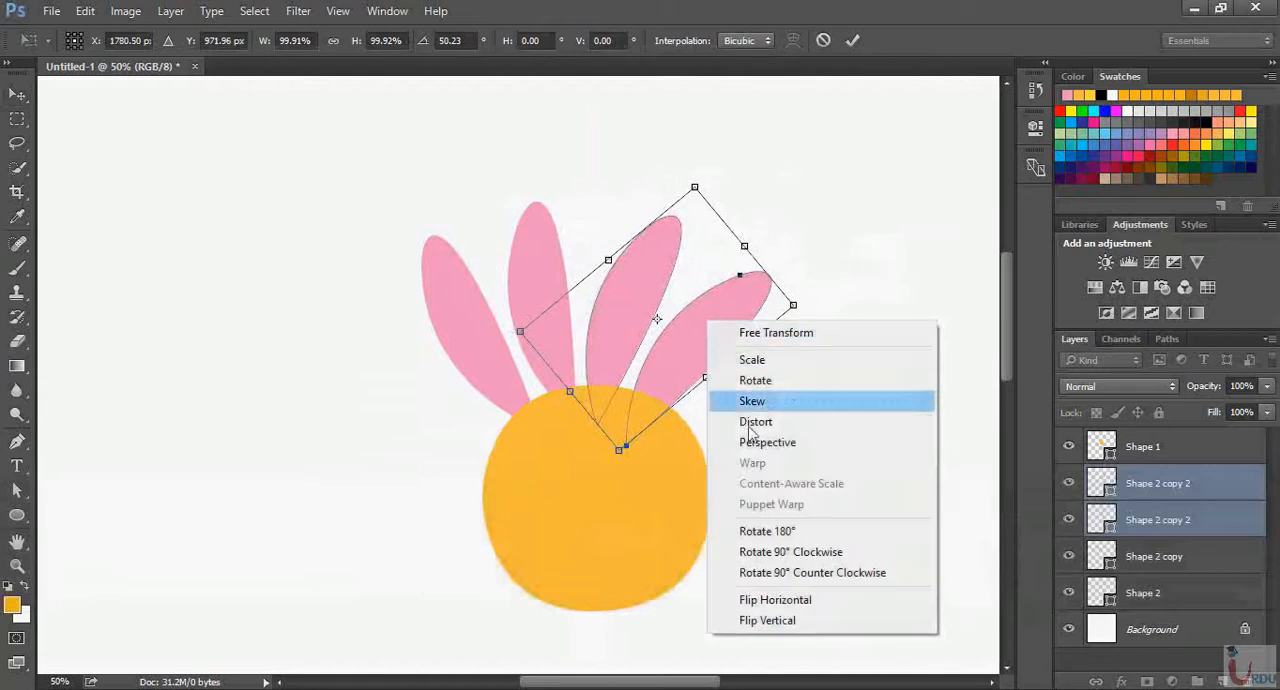
click(797, 603)
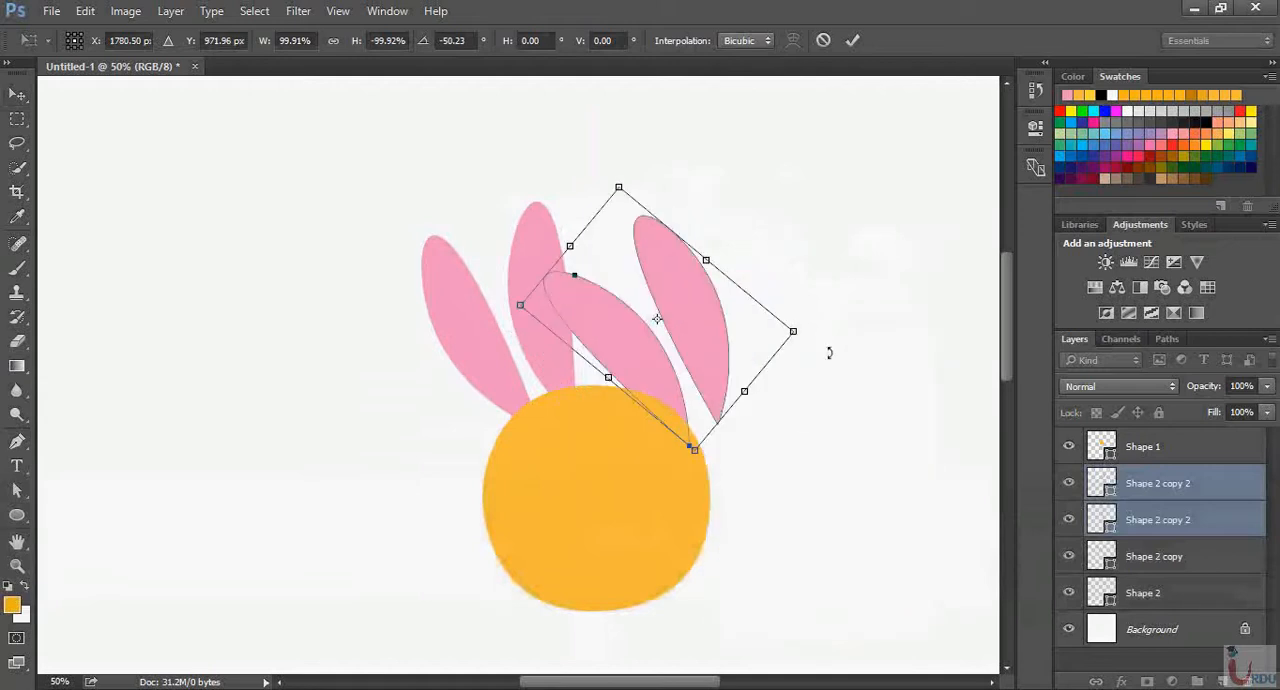
drag(829, 352, 749, 491)
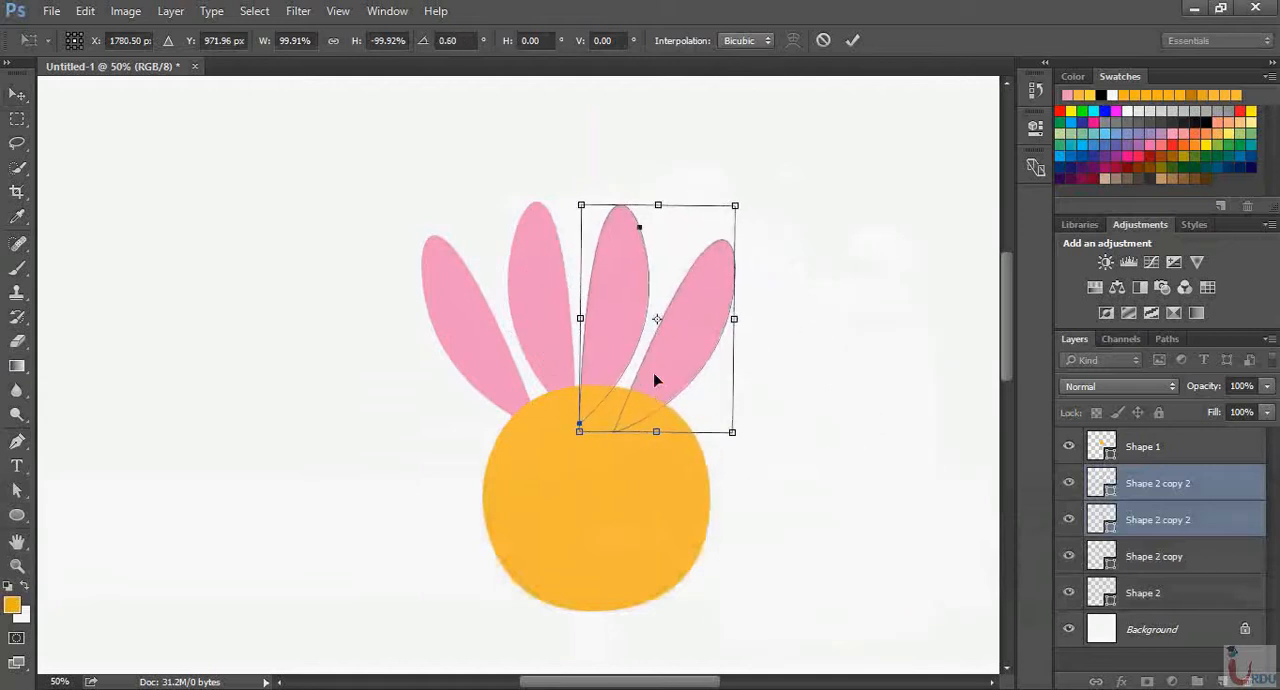
mouse_move(655, 380)
mouse_down()
mouse_move(671, 376)
mouse_move(662, 382)
mouse_up()
key(Return)
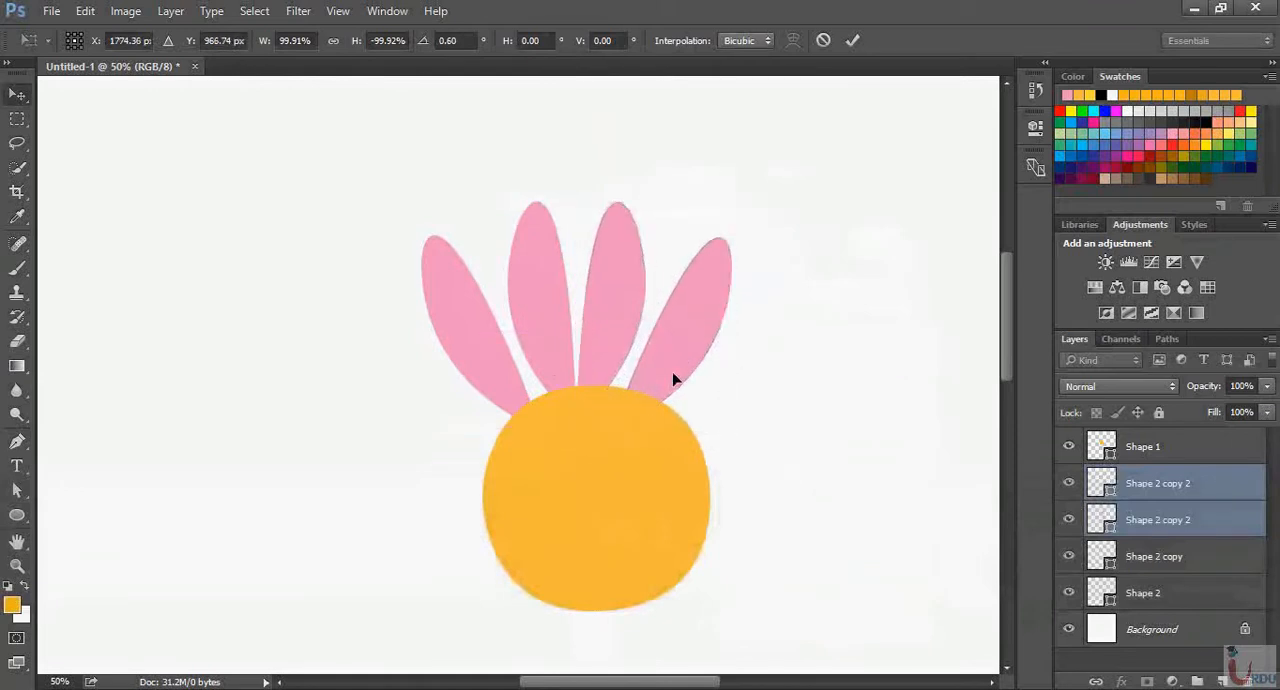
Select all four petal layers, duplicate them, and move the copied group to the right of the circle
click(1188, 596)
shift+click(1170, 490)
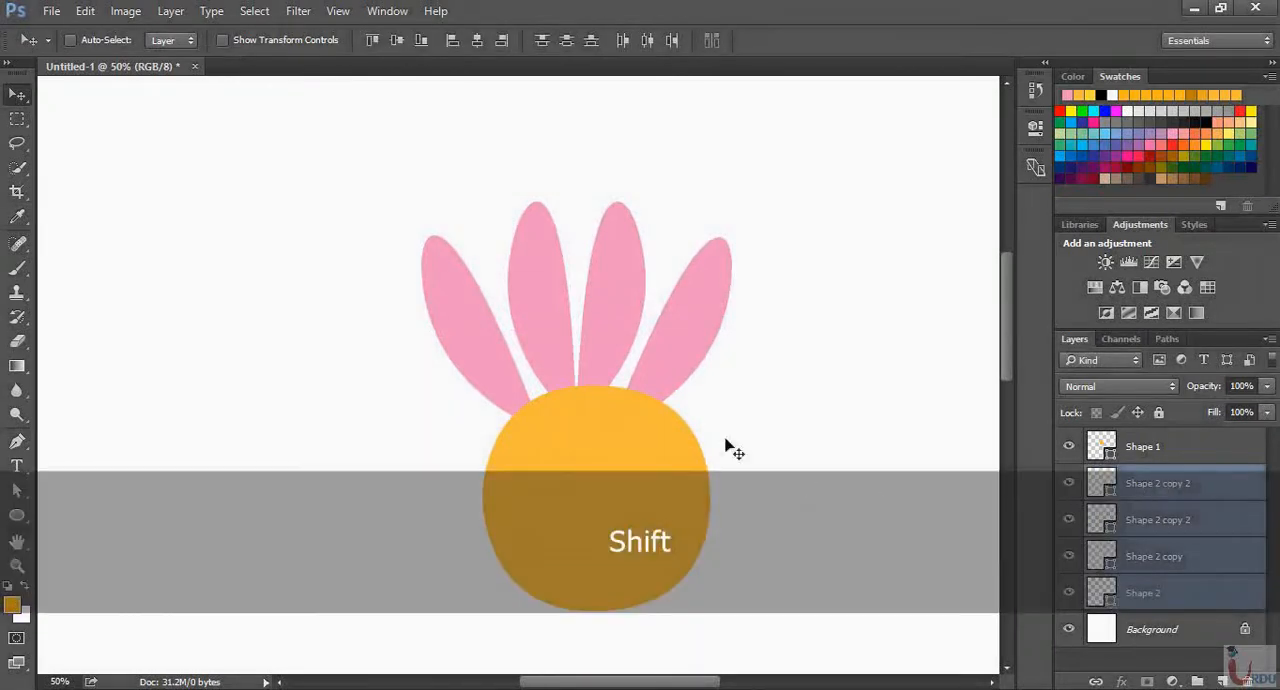
key(ctrl)
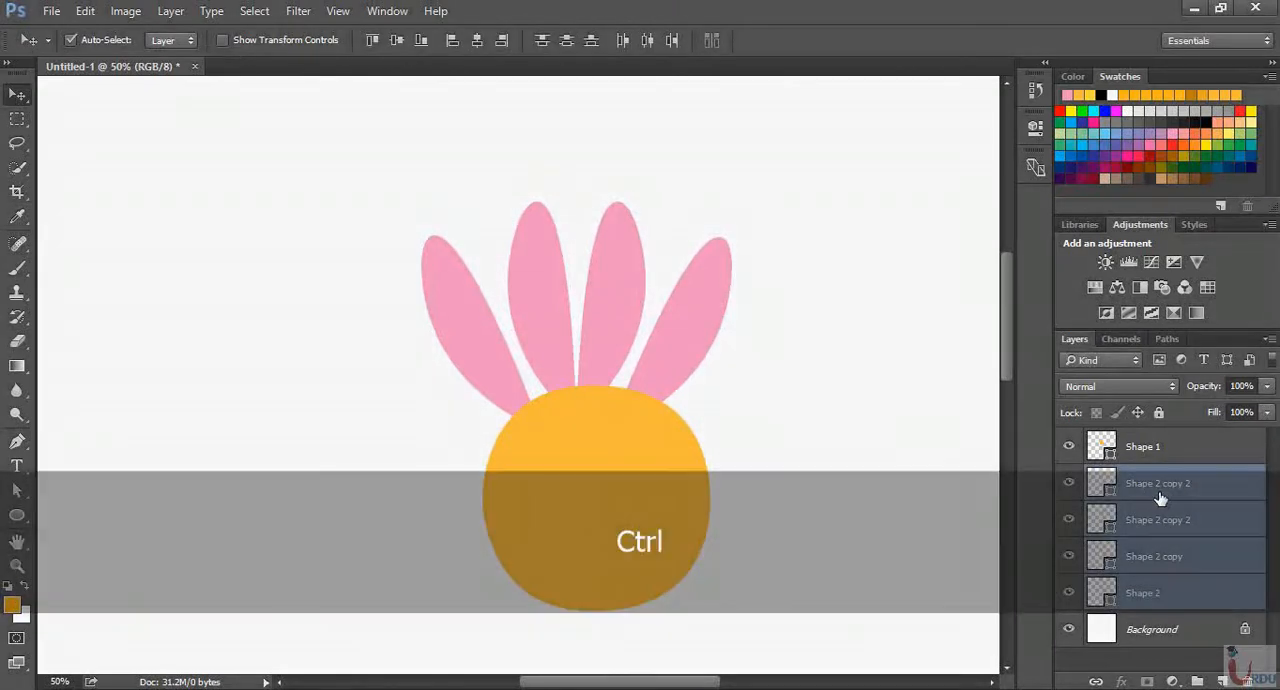
key(ctrl+j)
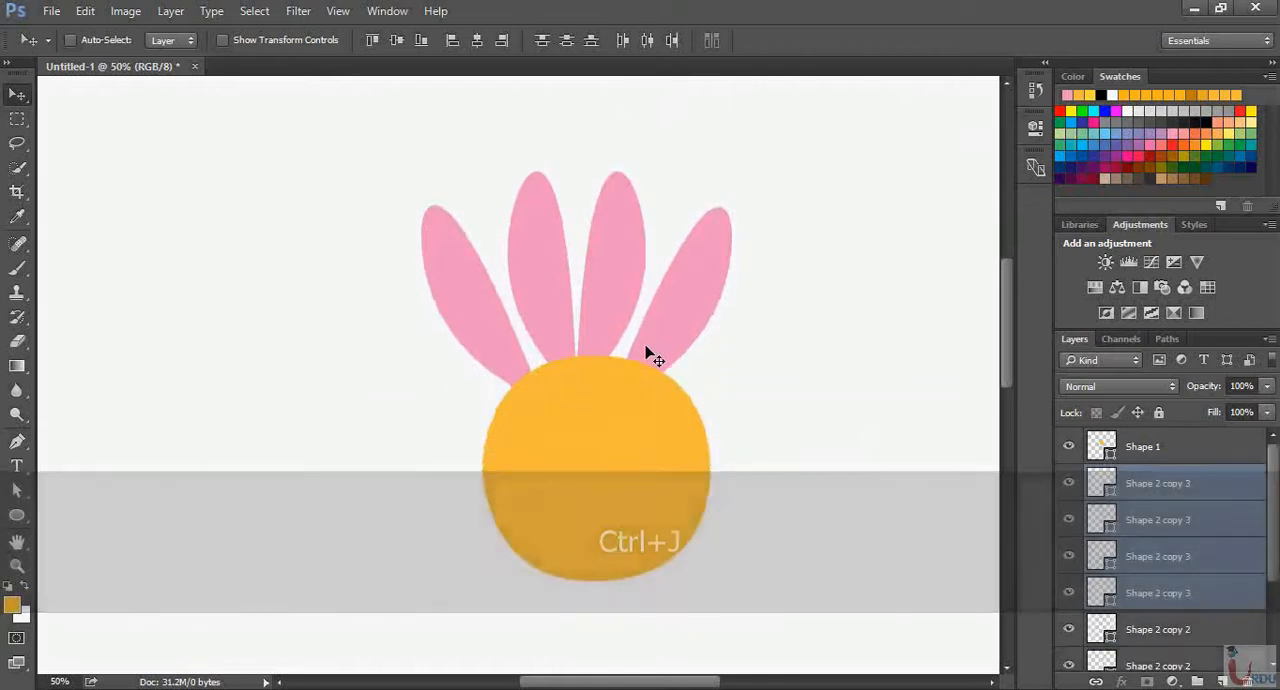
key(ctrl+minus)
drag(608, 338, 787, 433)
Rotate the four copied petals clockwise and fit them against the right side of the circle, continuing the fan of petals
key(ctrl+t)
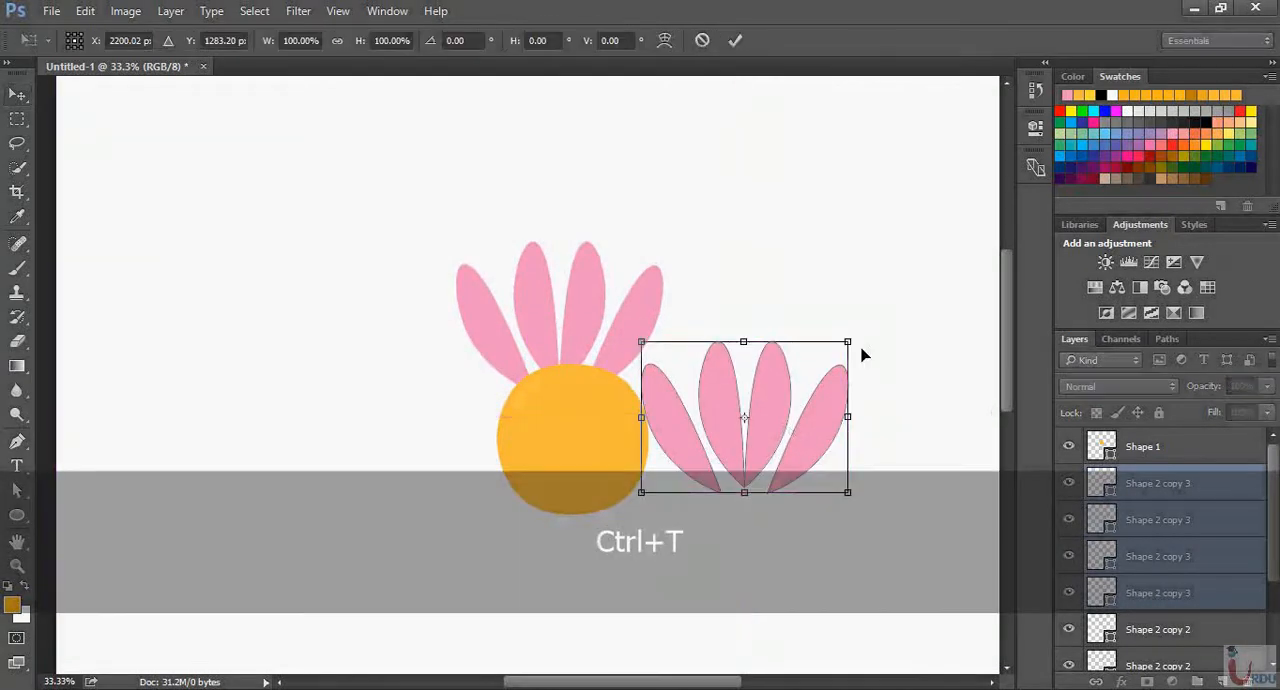
drag(898, 352, 899, 347)
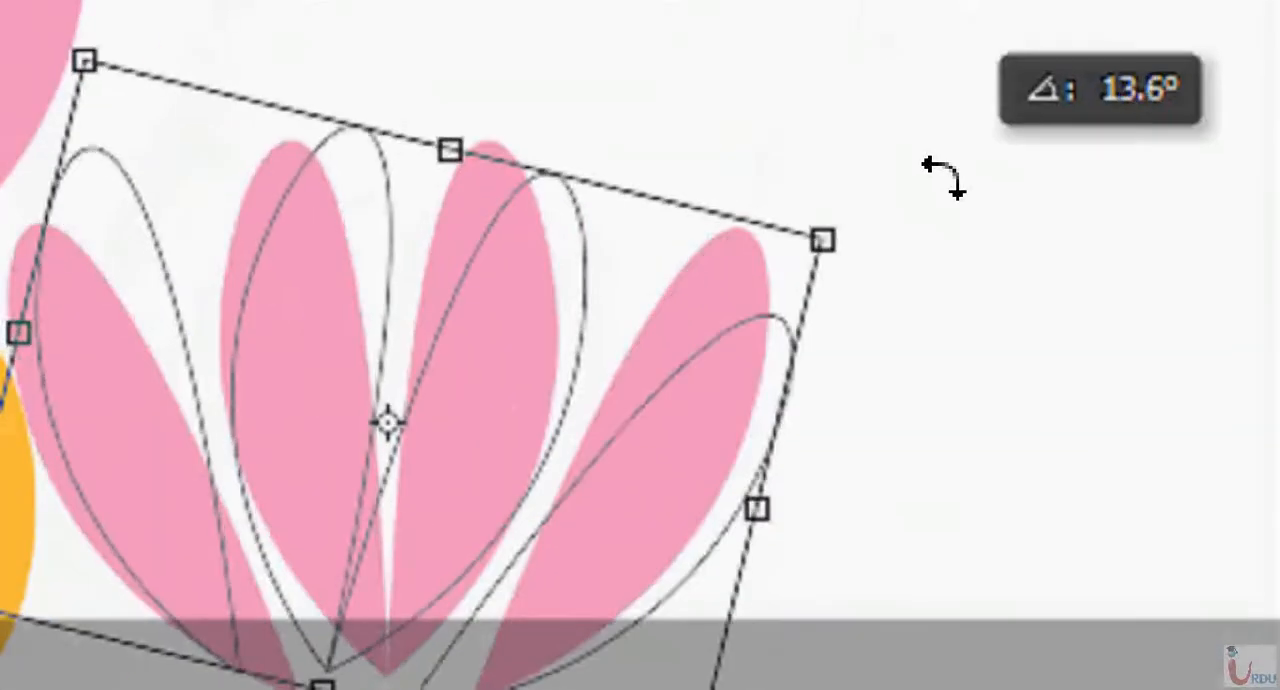
drag(940, 178, 940, 517)
key(Return)
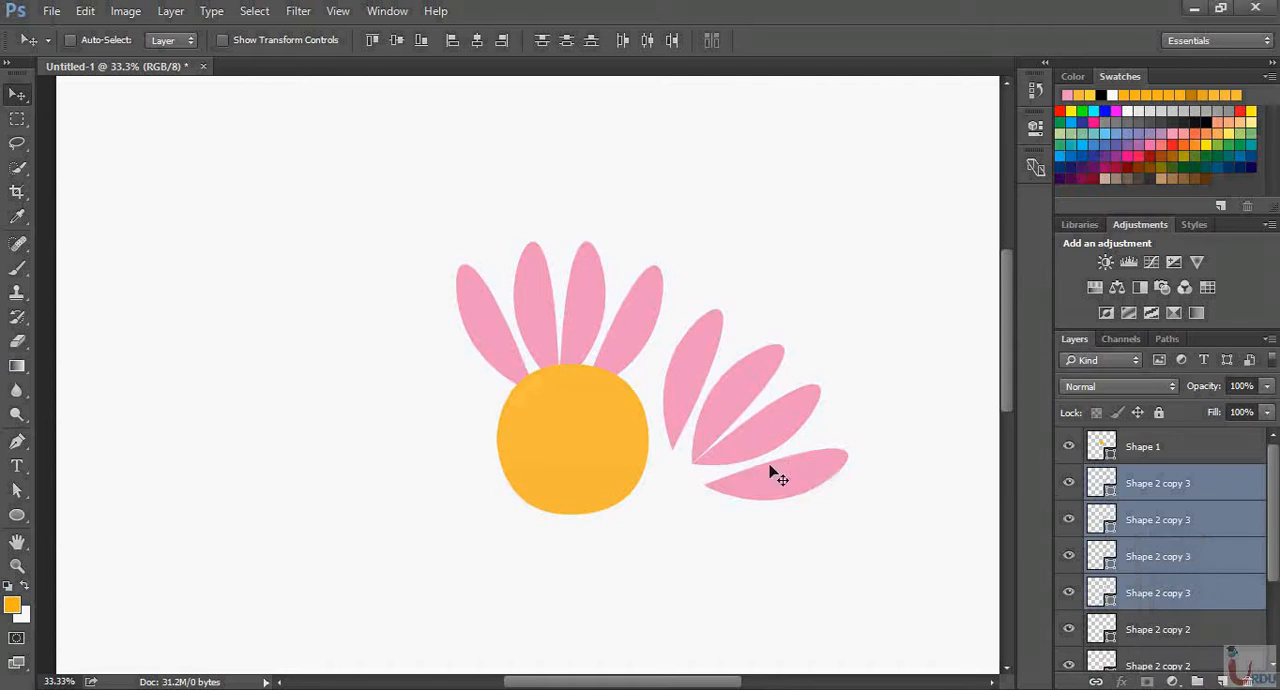
drag(790, 447, 756, 452)
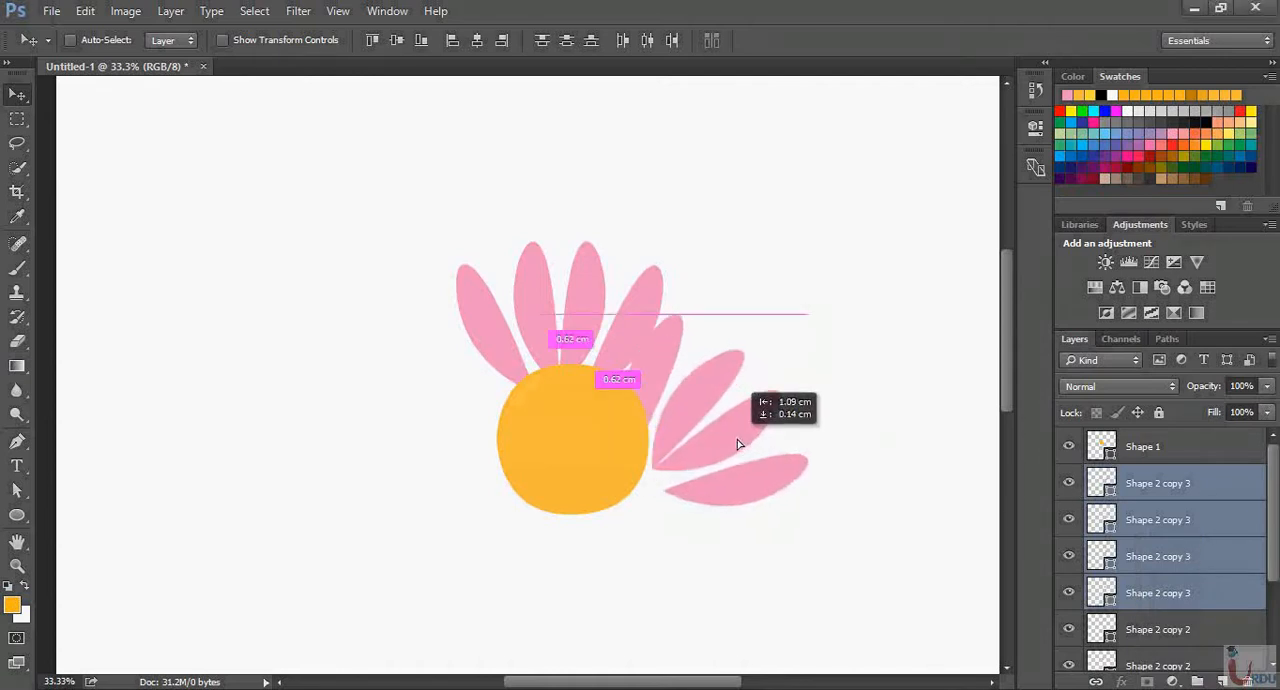
key(ctrl+t)
drag(848, 303, 874, 389)
drag(750, 387, 747, 394)
key(Return)
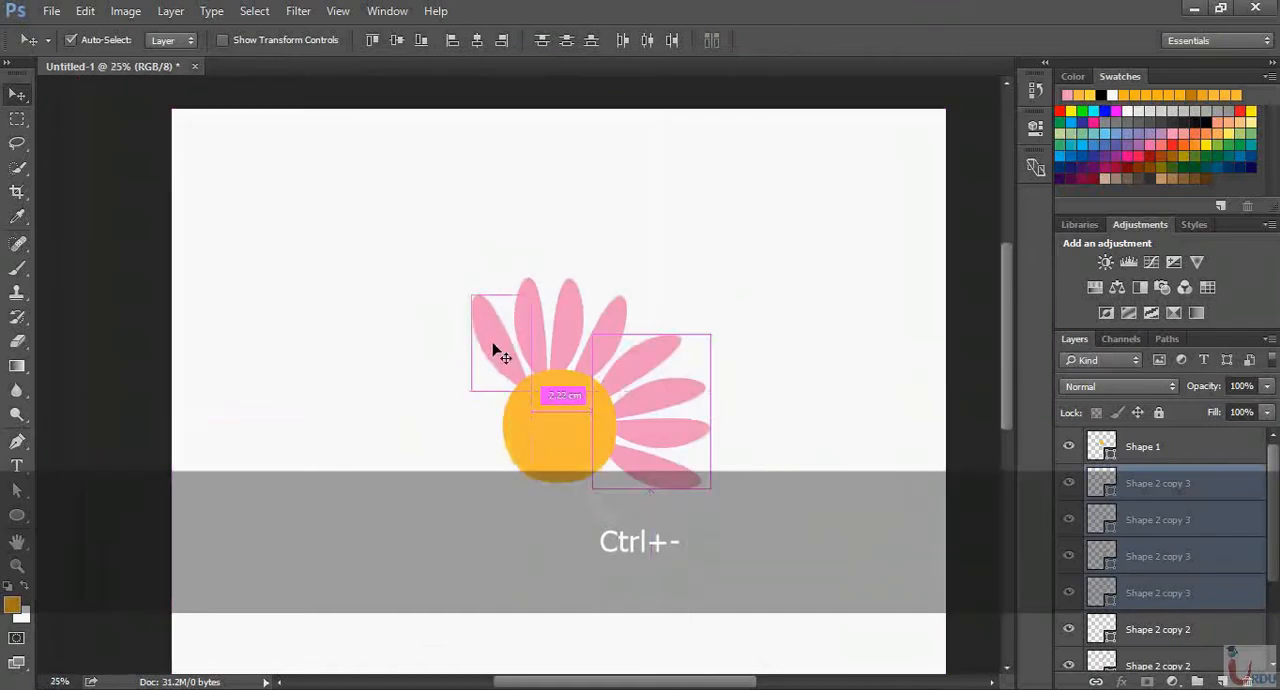
Select the four right-side petal layers, duplicate them, and move the copies below the circle
key(ctrl+minus)
key(ctrl+minus)
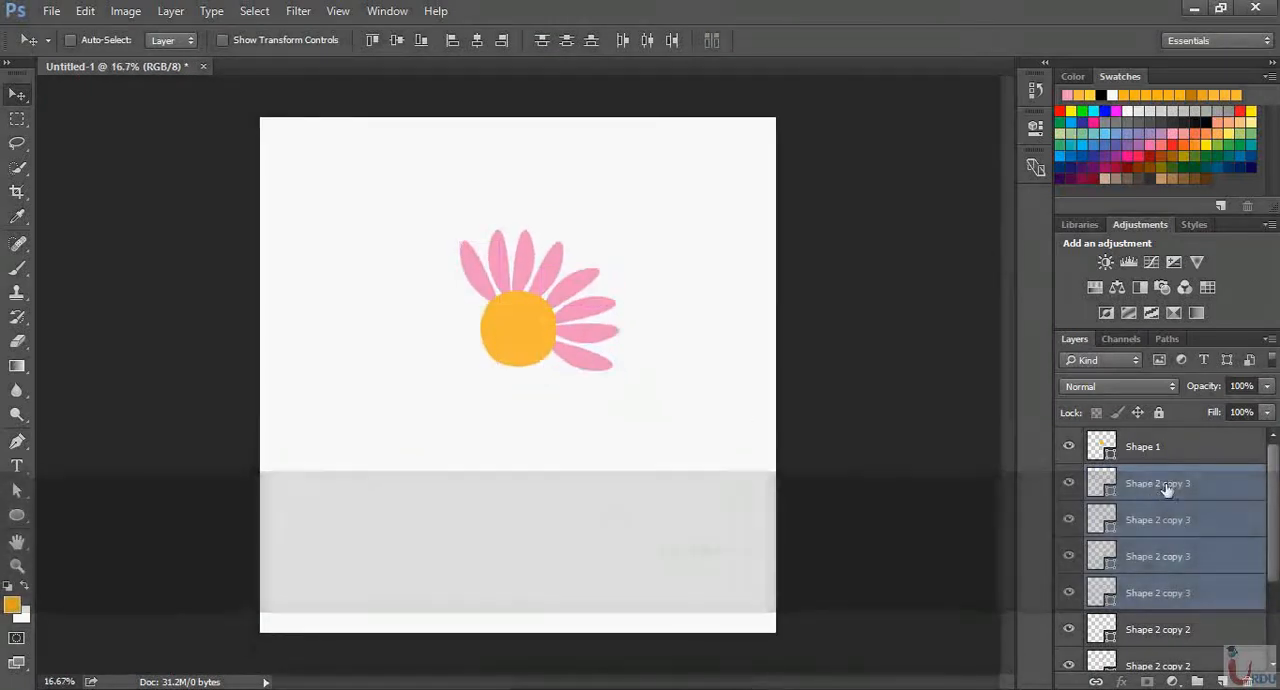
click(1171, 485)
shift+click(1190, 595)
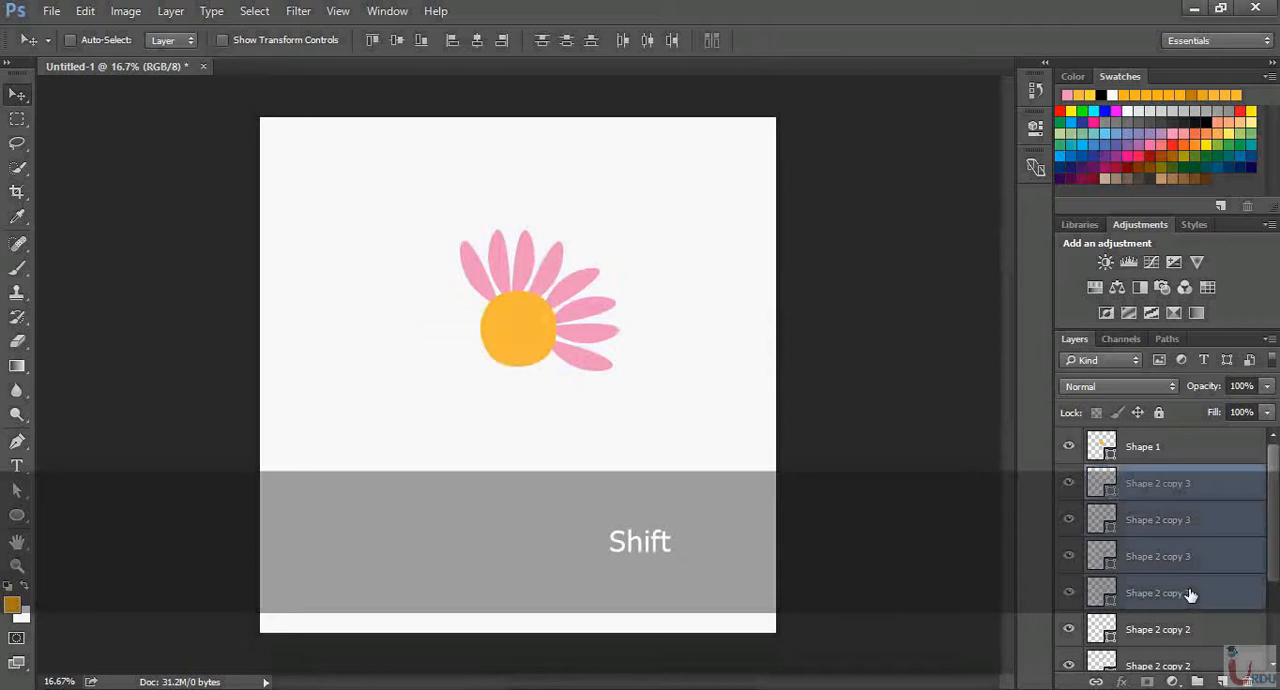
key(ctrl)
key(ctrl+j)
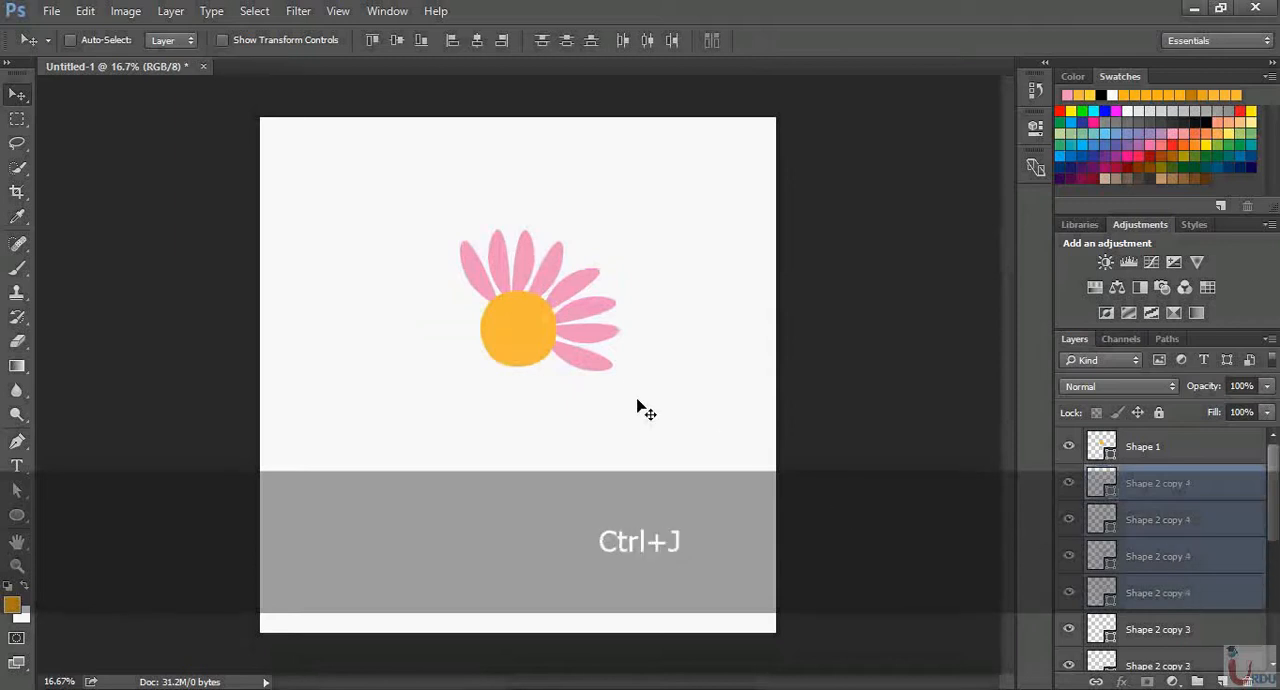
drag(620, 374, 560, 437)
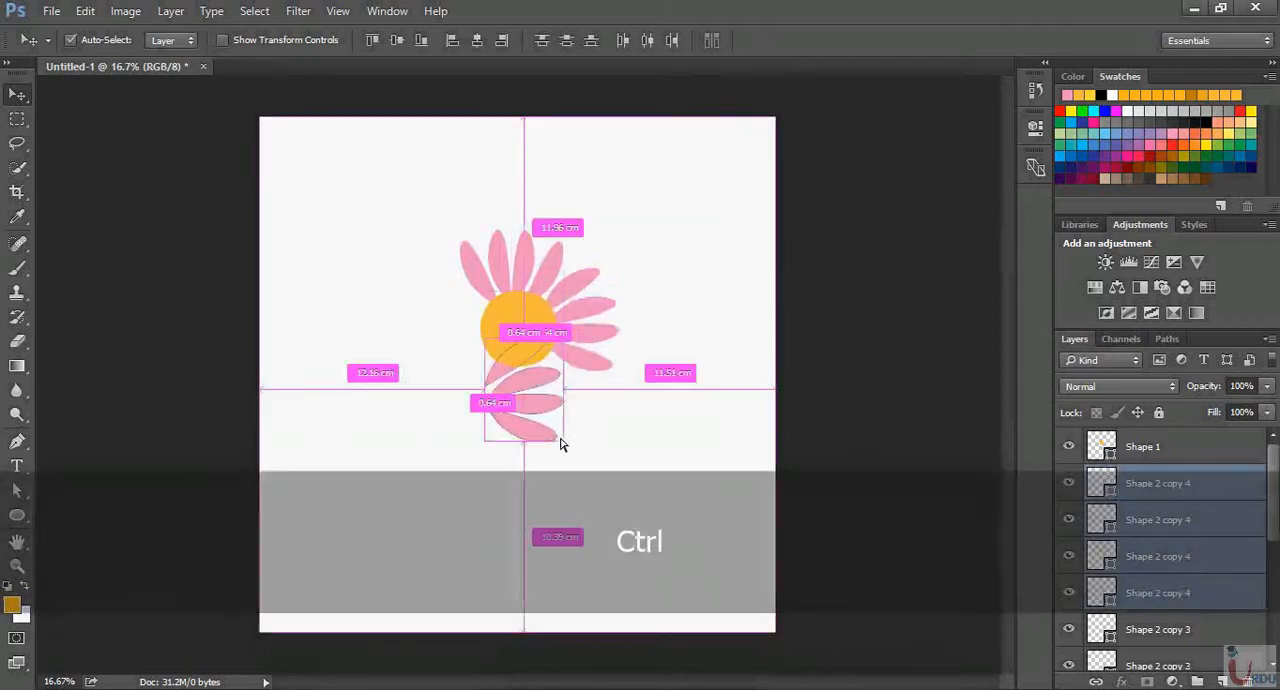
Rotate the four new copies clockwise until they fan downward, and fit them against the circle's lower edge
key(ctrl+t)
drag(599, 368, 569, 447)
key(Return)
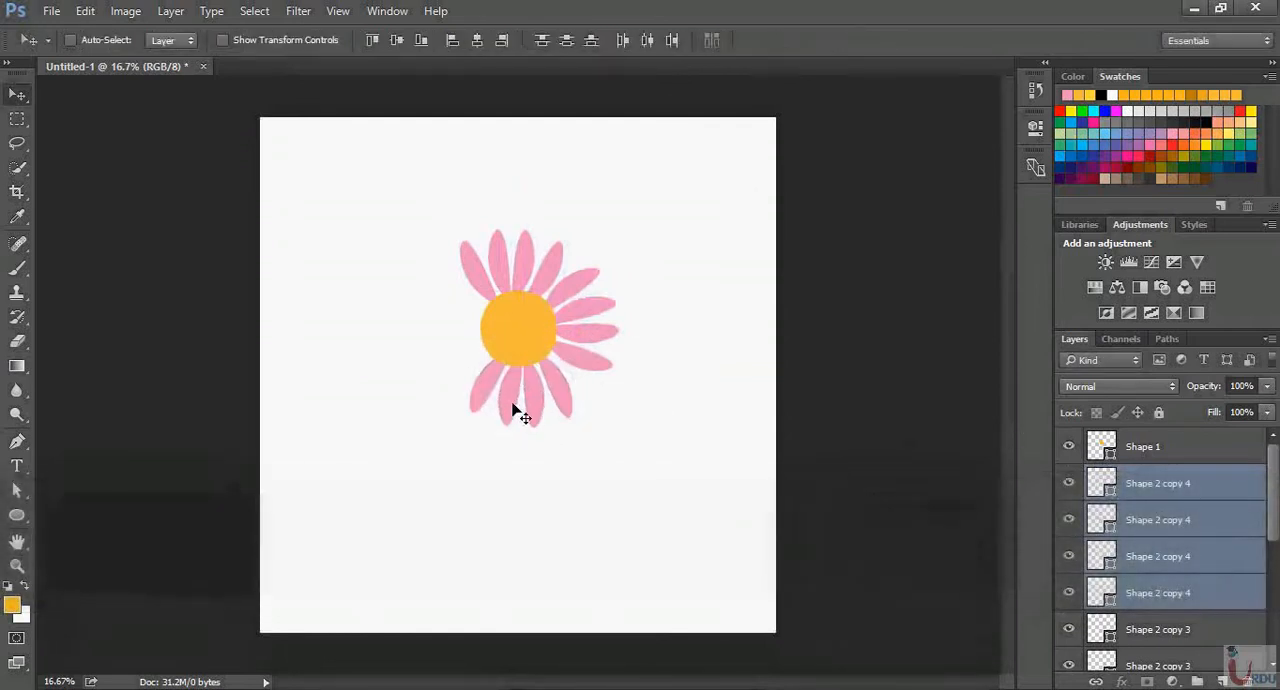
Duplicate three of the bottom petals, then rotate and position the copies to fill the gap on the circle's left side
click(1214, 488)
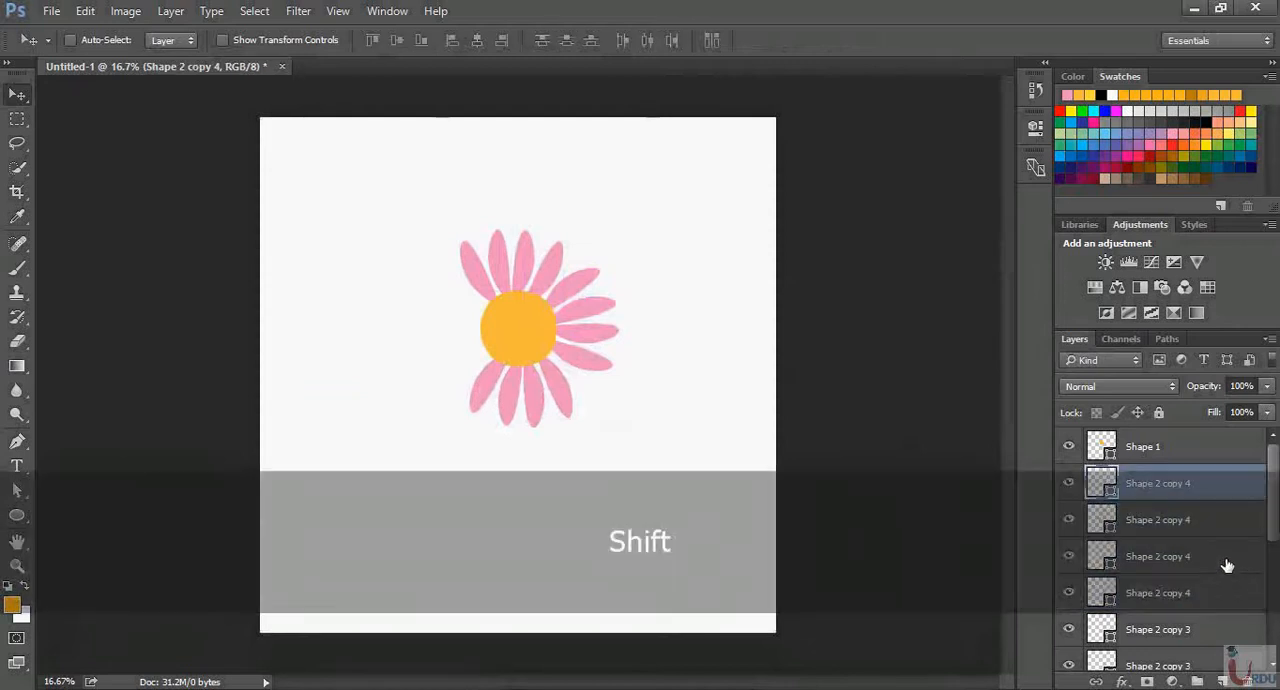
shift+click(1212, 565)
key(ctrl+j)
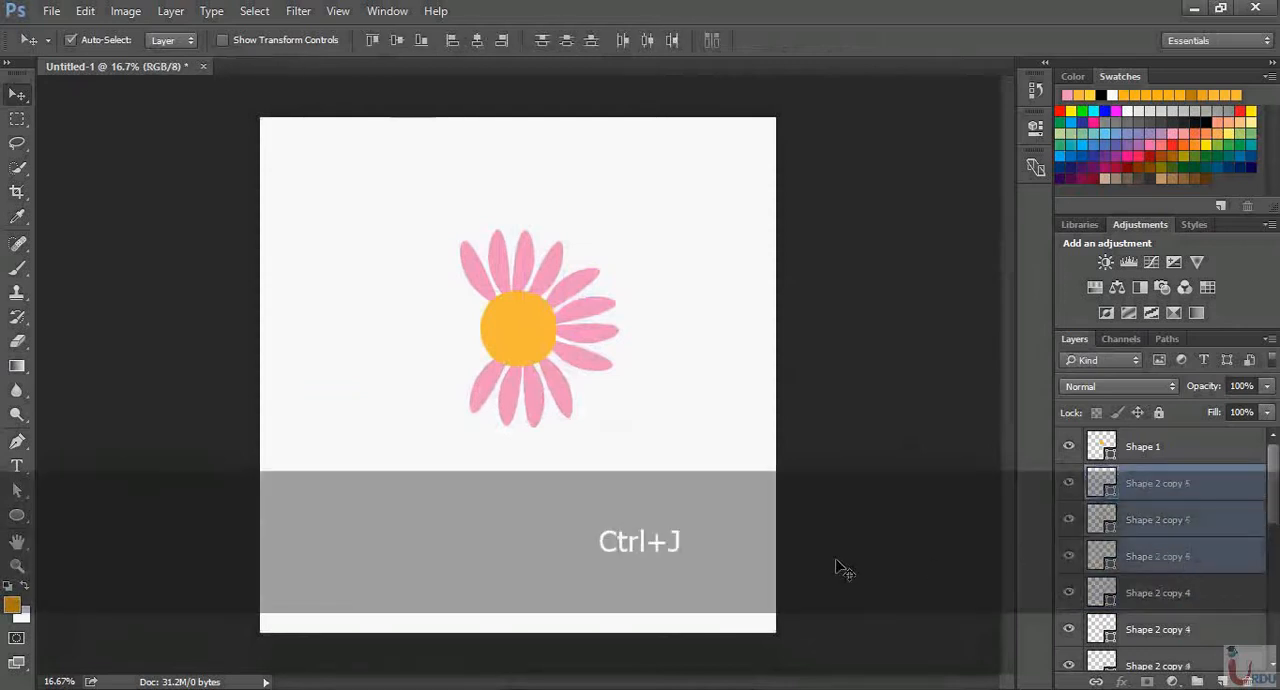
key(ctrl+t)
drag(622, 397, 591, 435)
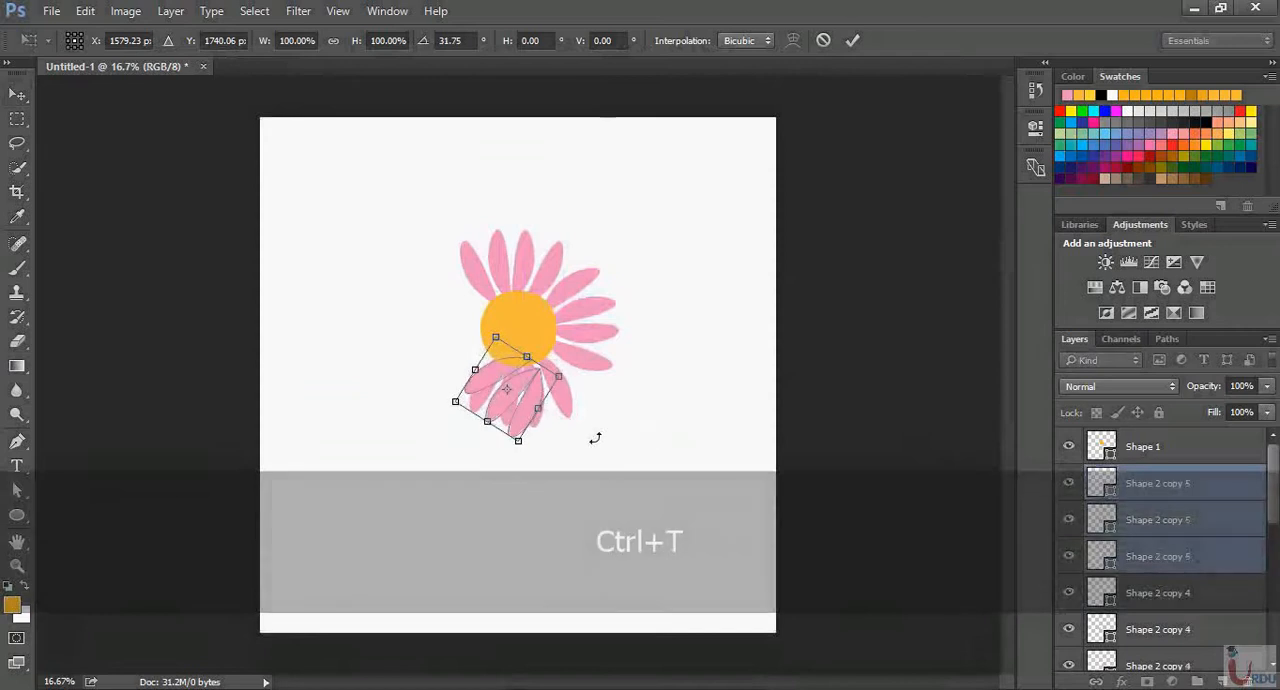
drag(516, 422, 473, 377)
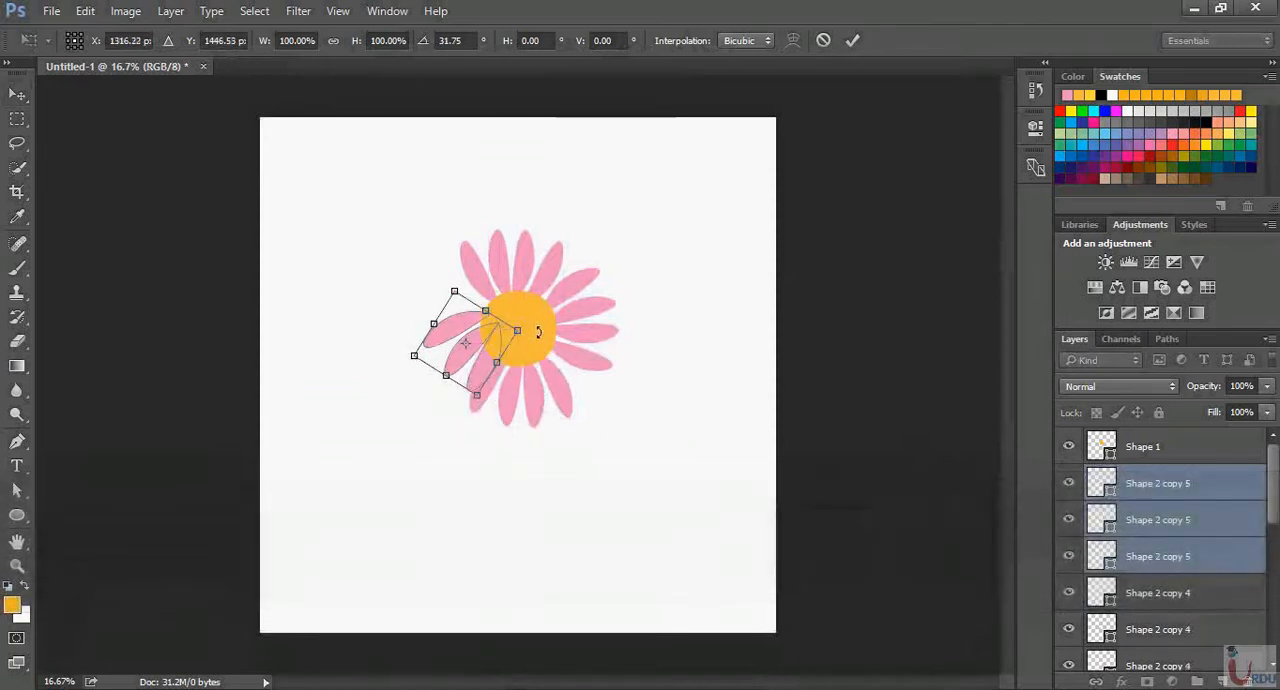
drag(538, 331, 472, 345)
key(Return)
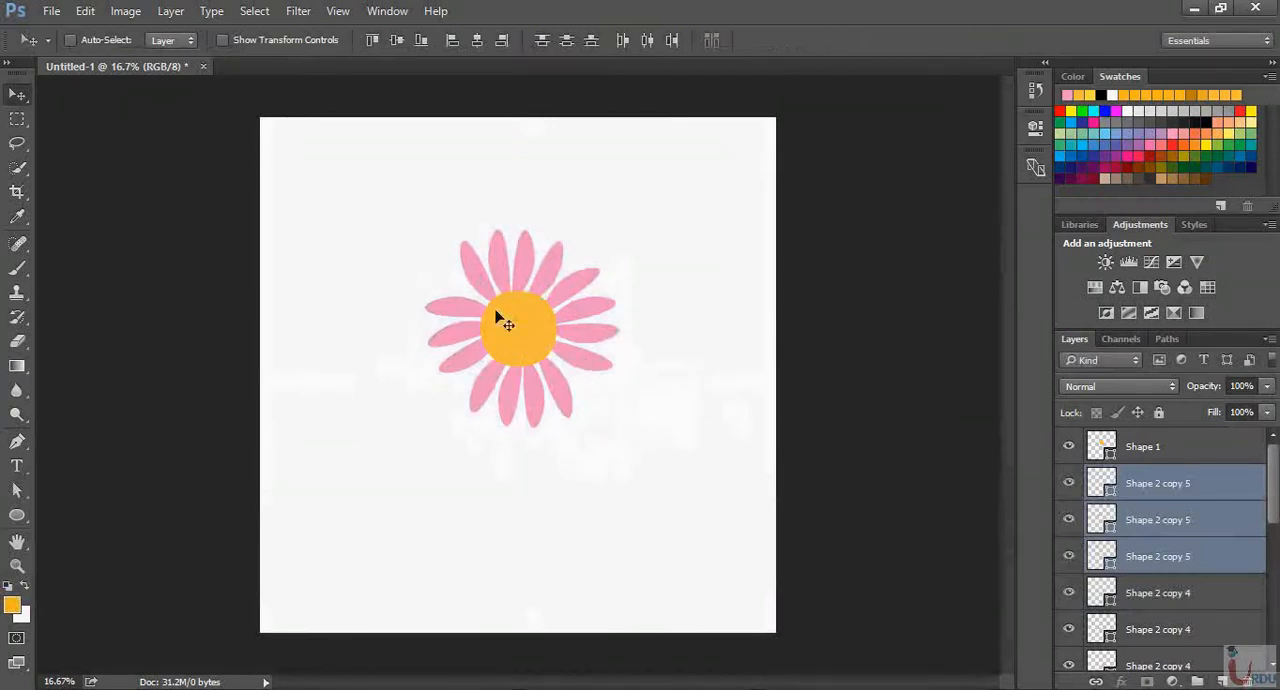
Draw an ellipse of about 214 × 234 px with the Ellipse tool inside the lower-right part of the flower's center
key(ctrl+equal)
key(ctrl+equal)
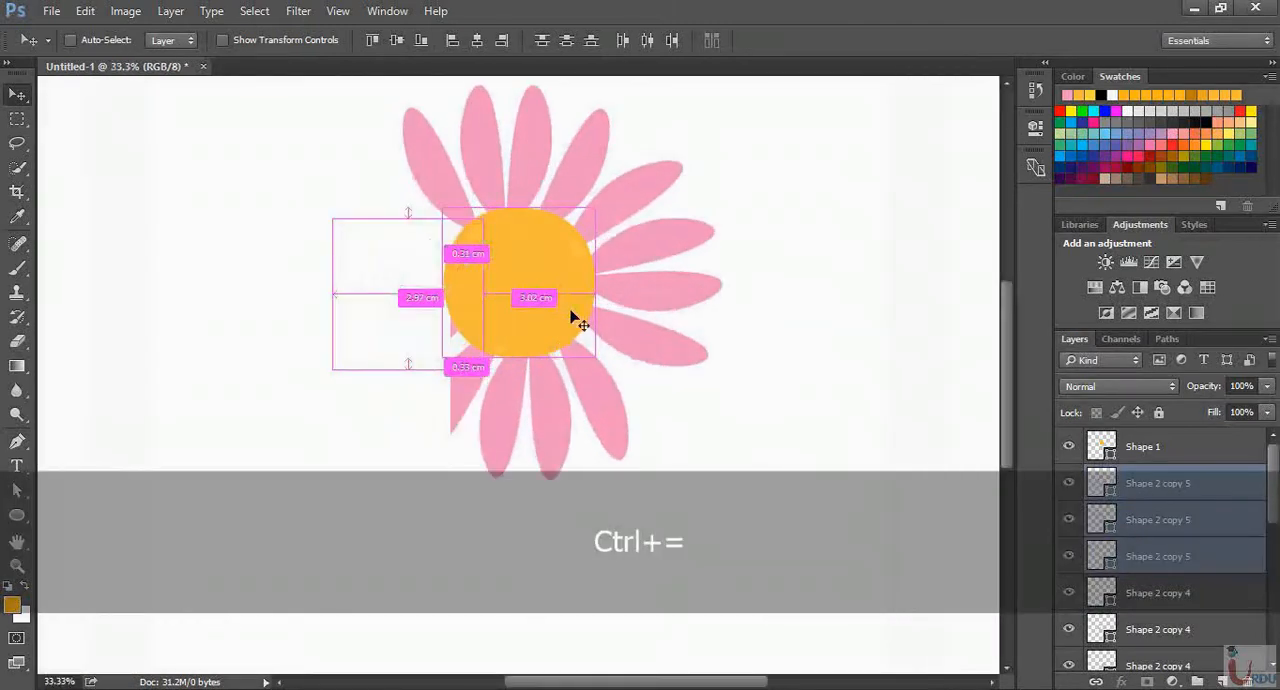
key(ctrl+equal)
key(space)
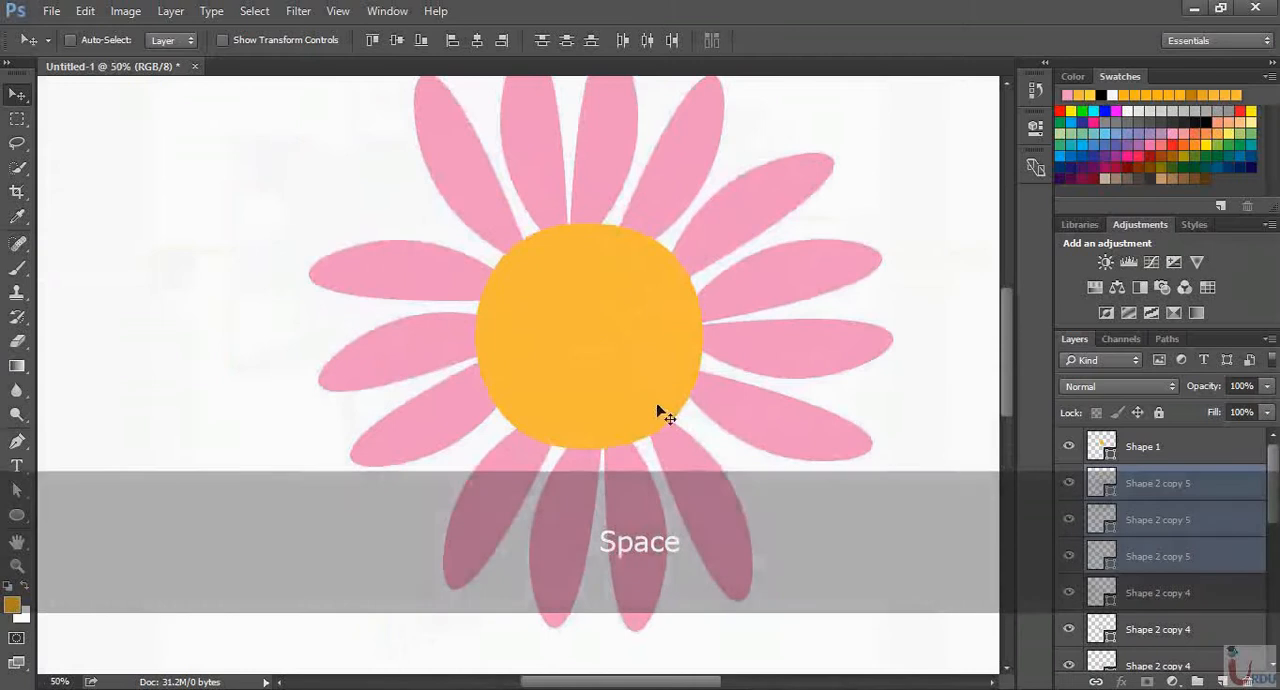
click(1110, 447)
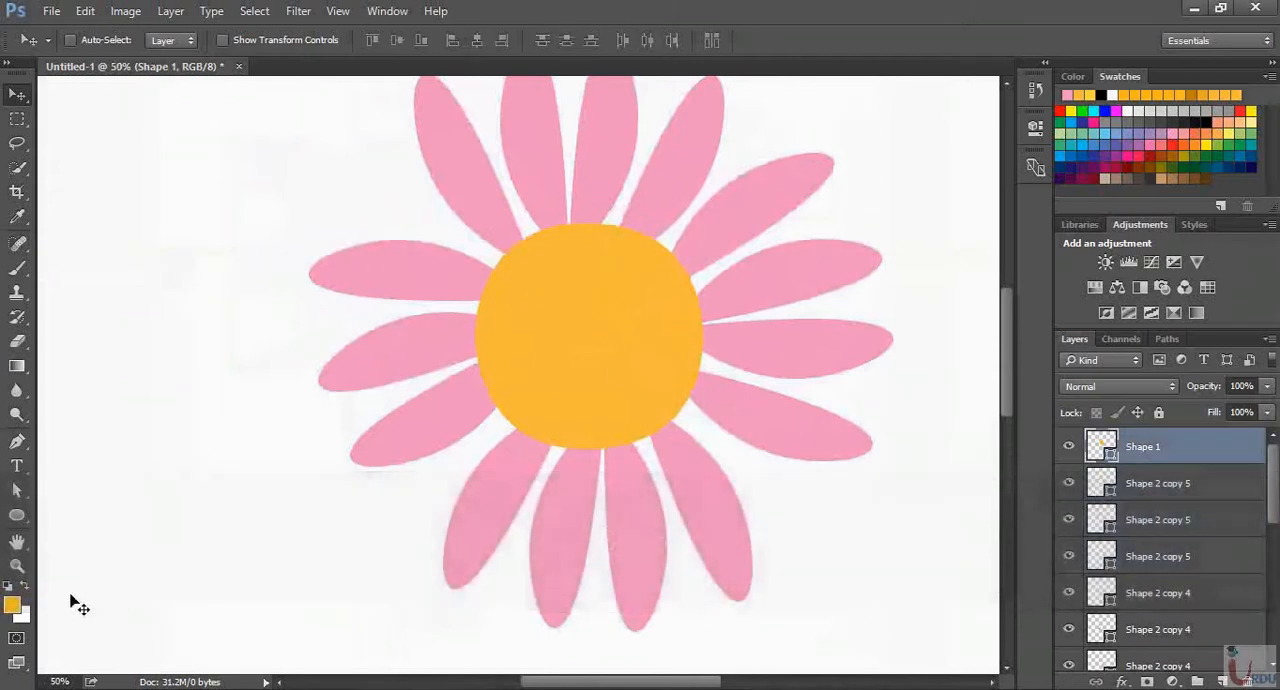
click(17, 514)
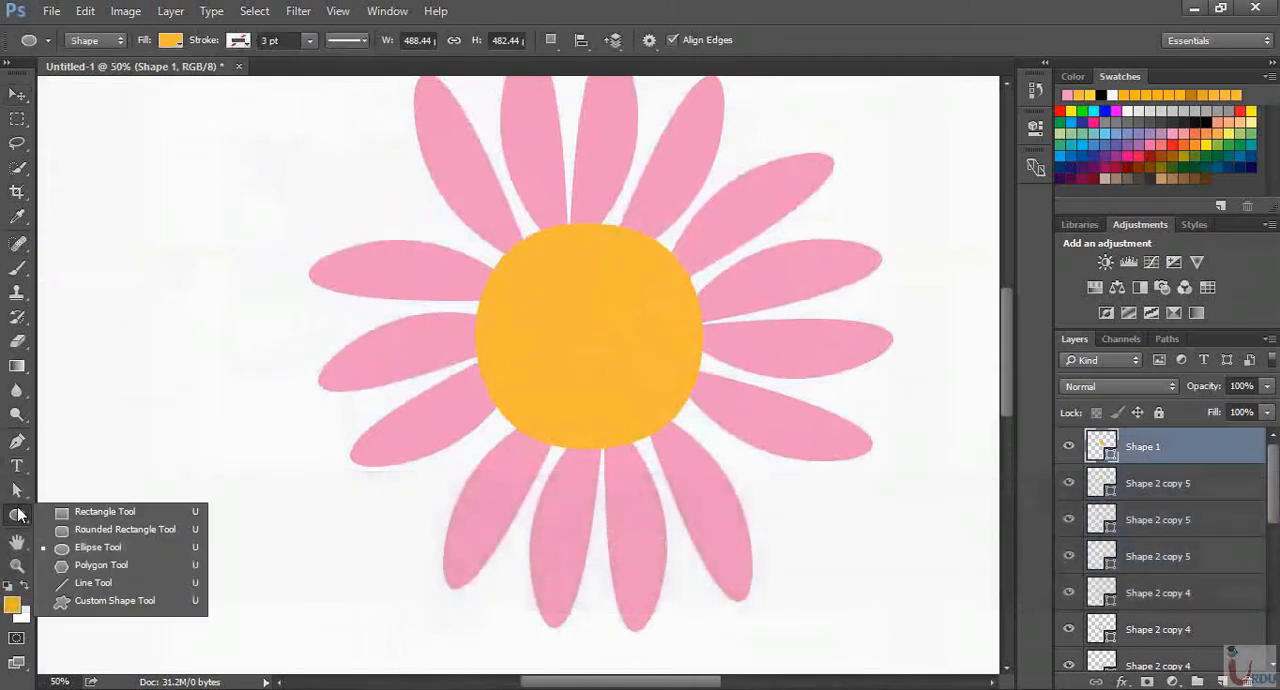
click(100, 547)
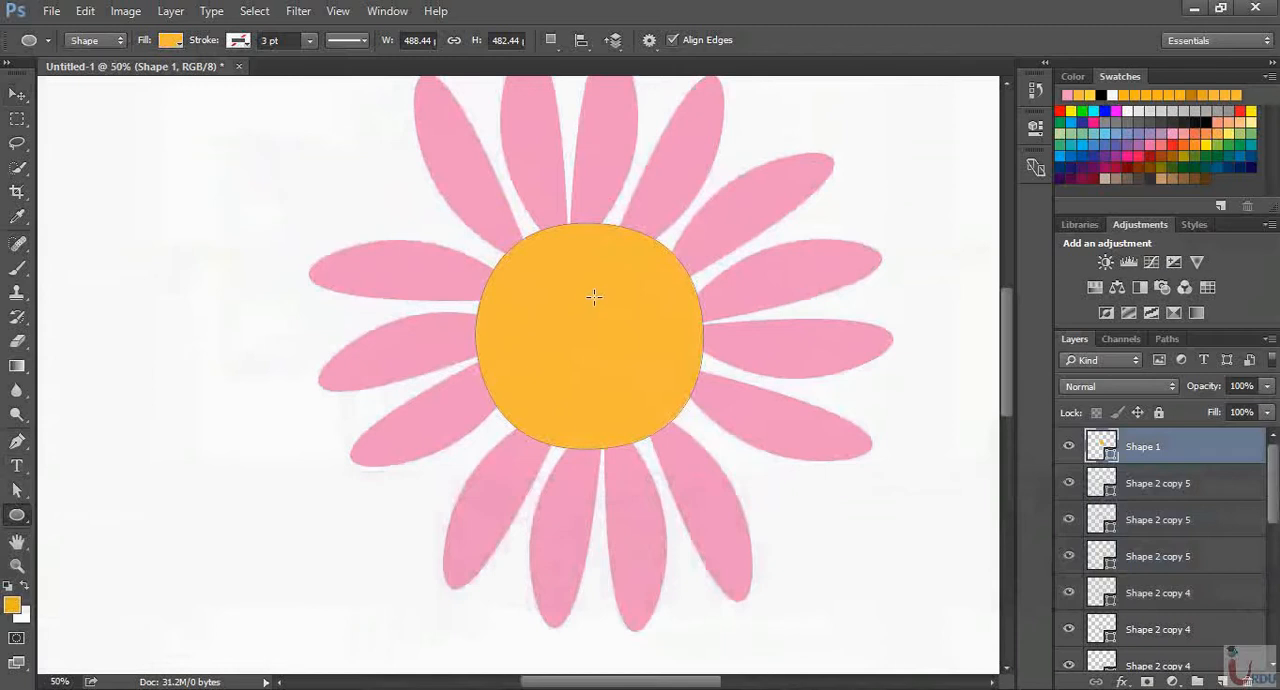
drag(588, 299, 688, 407)
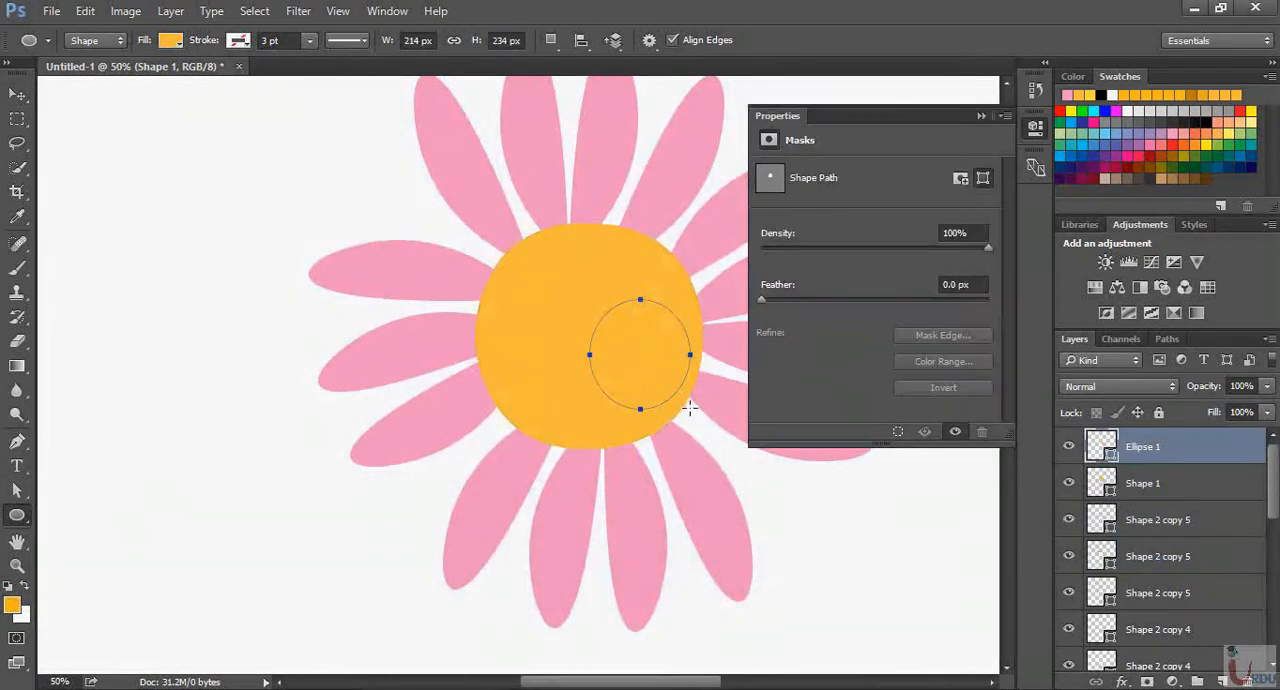
Fill the small ellipse with a lighter yellow from the recently used colors
click(771, 260)
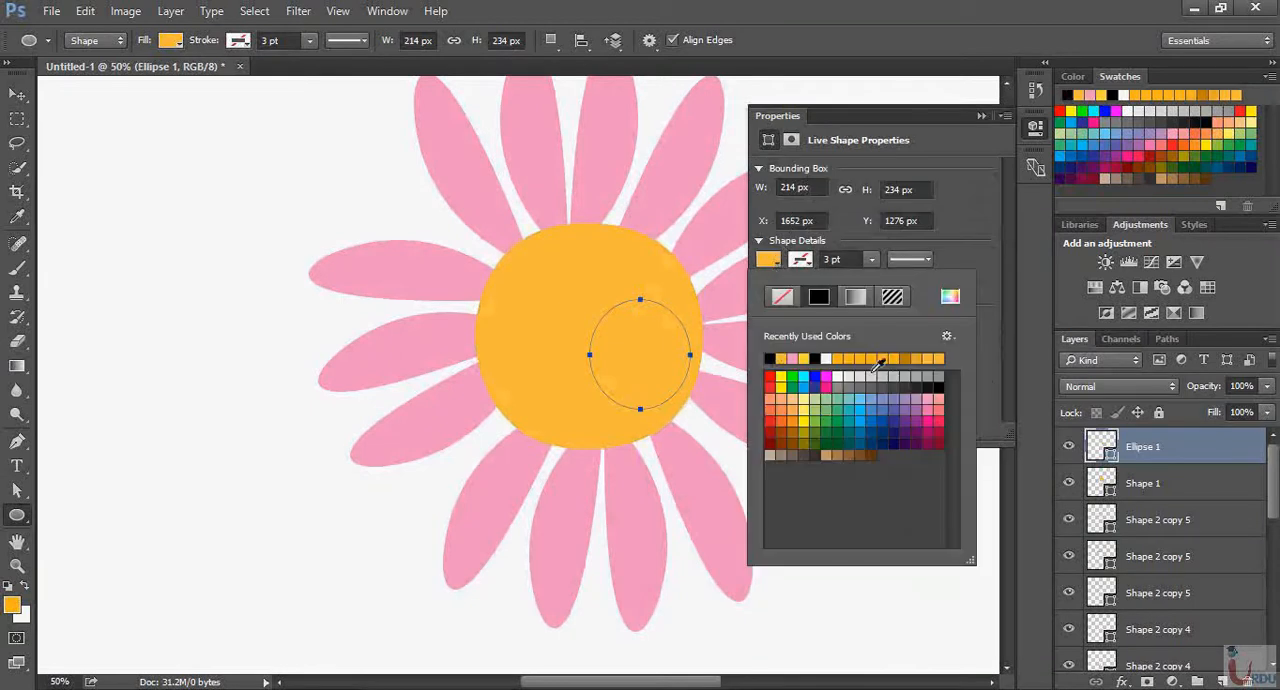
click(917, 358)
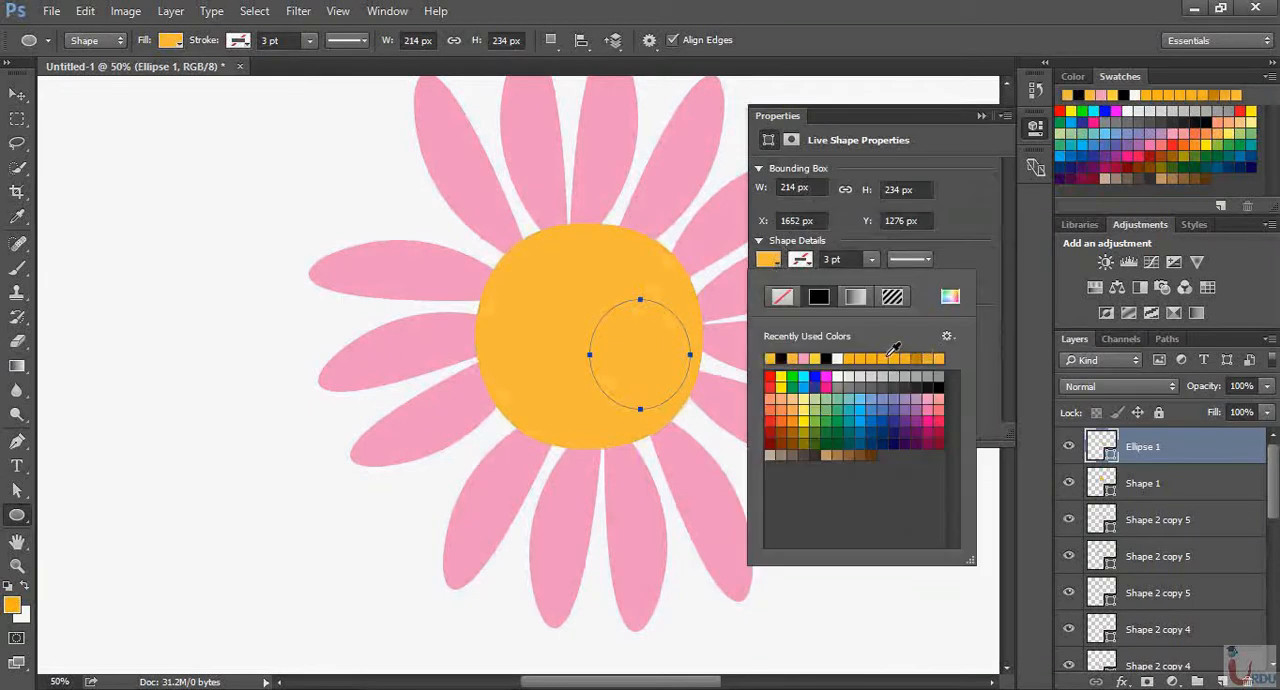
click(888, 357)
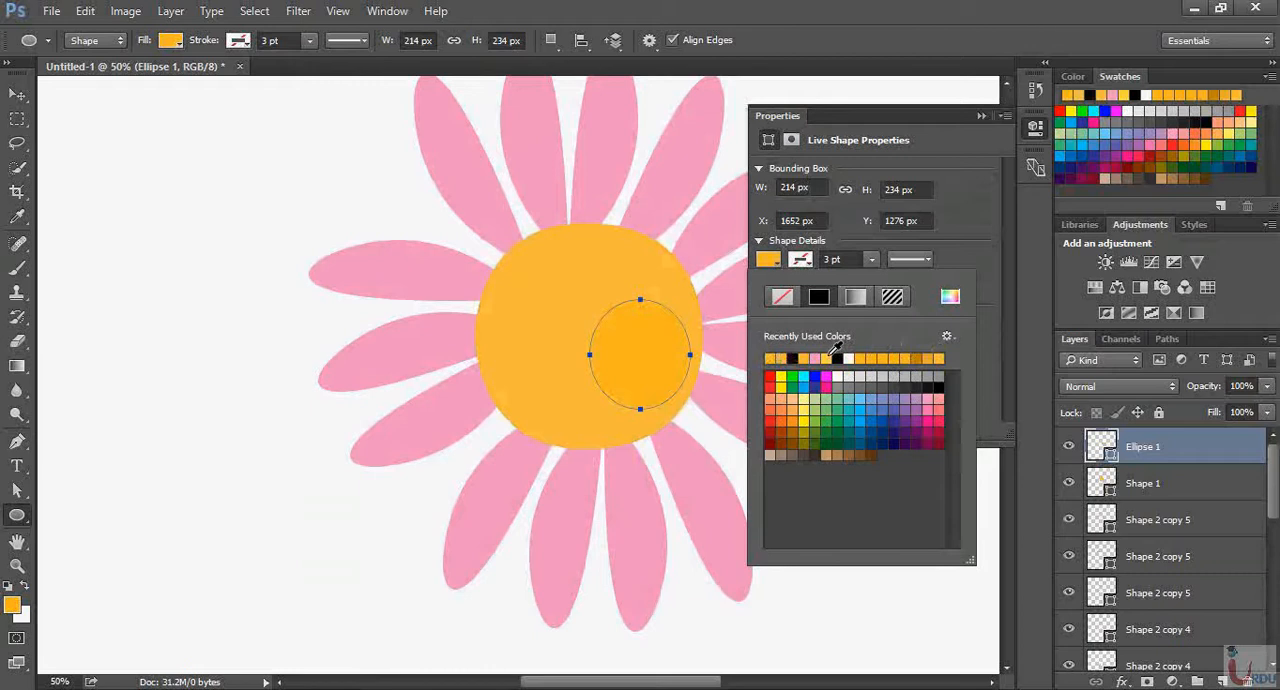
click(833, 352)
click(982, 116)
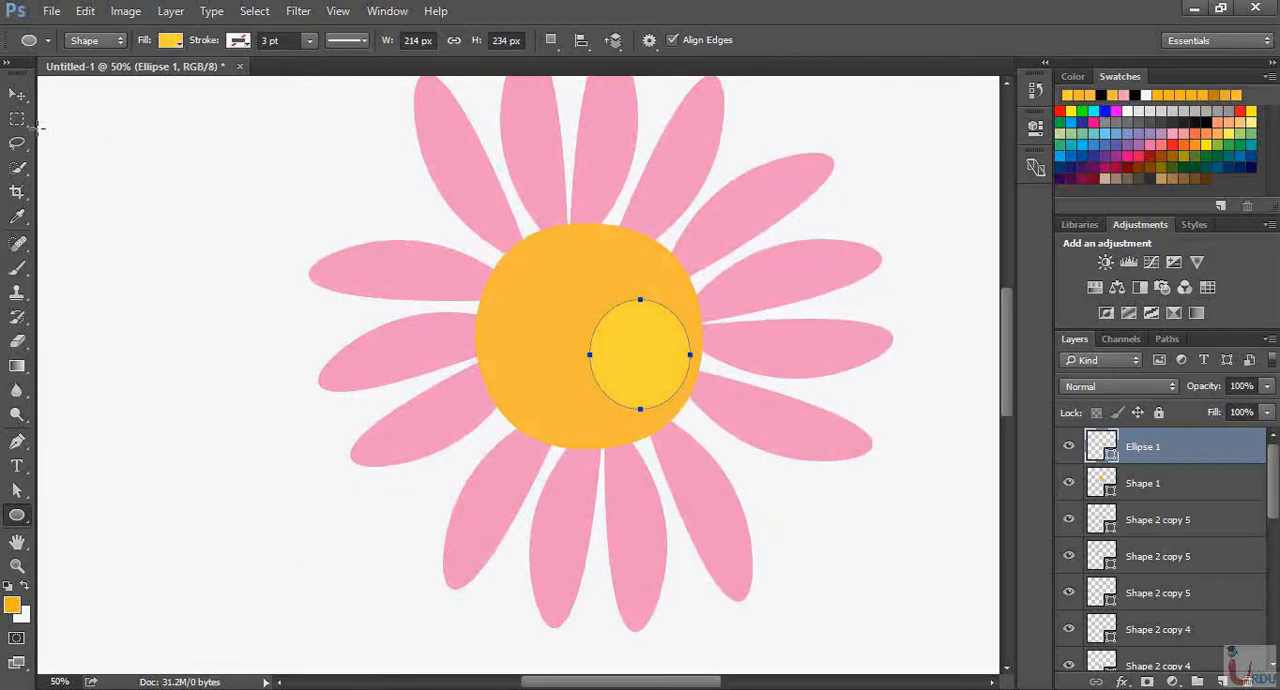
Nudge the light yellow ellipse slightly to the left within the flower's center using the Move tool
click(17, 94)
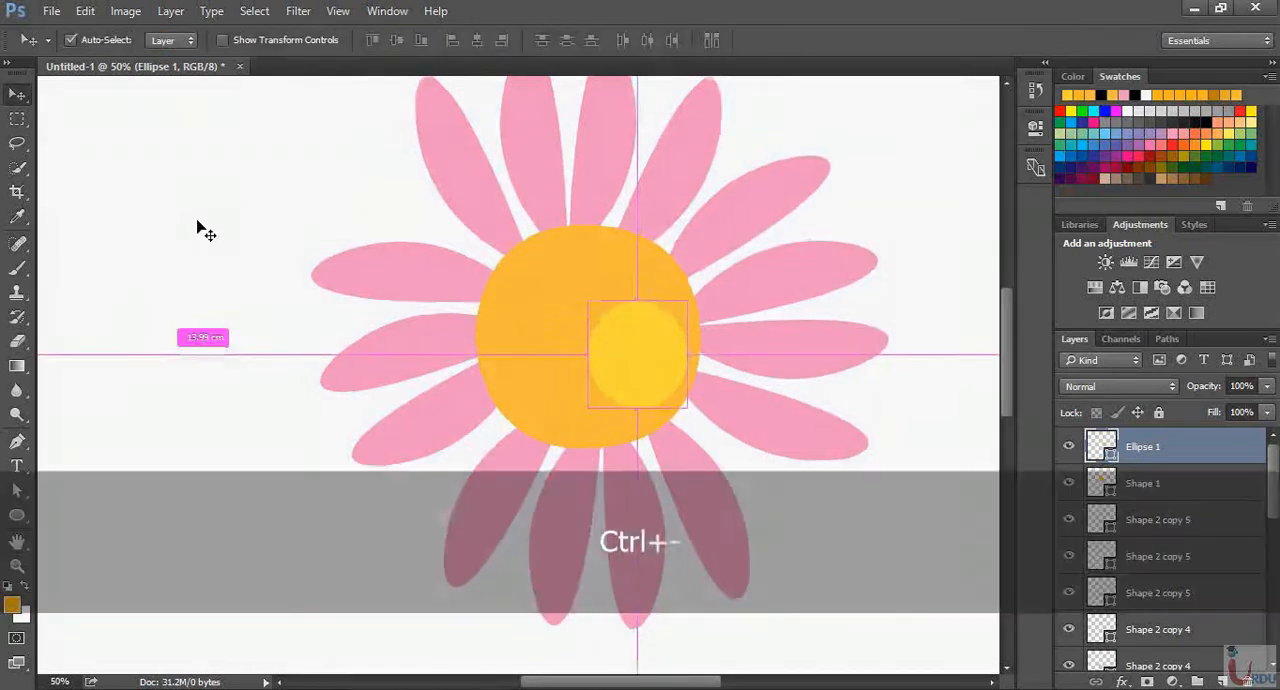
key(ctrl+minus)
key(ctrl+minus)
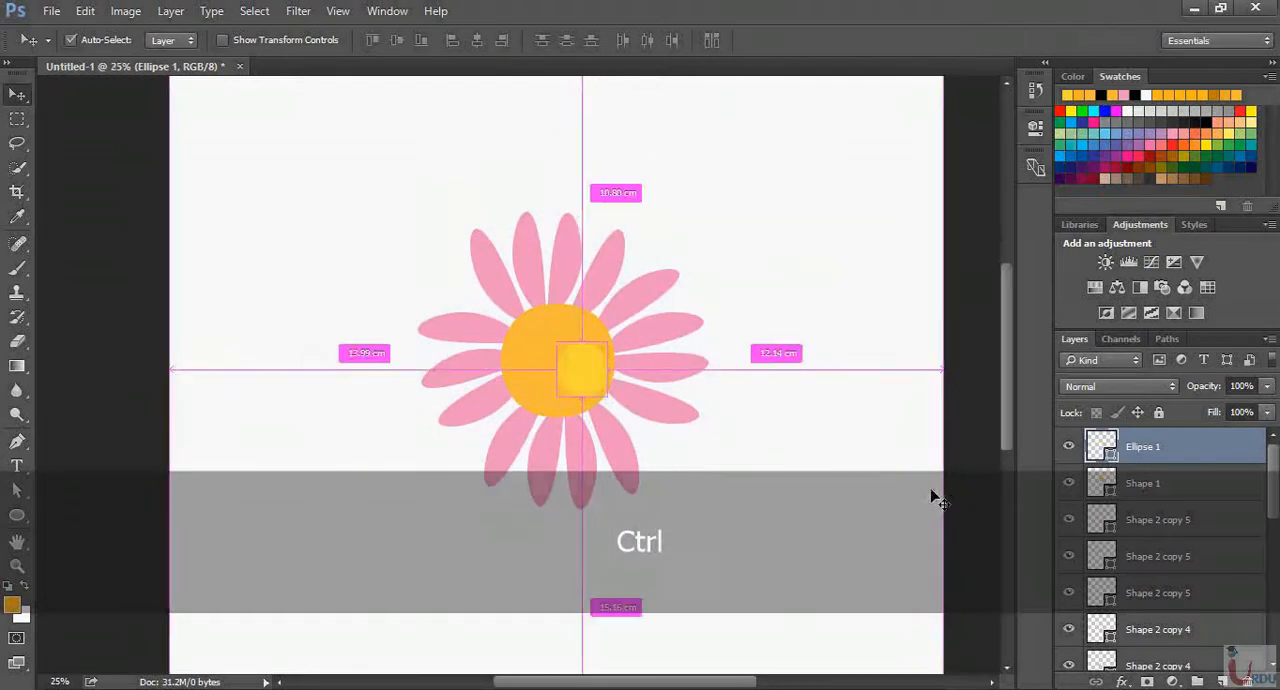
key(ctrl+minus)
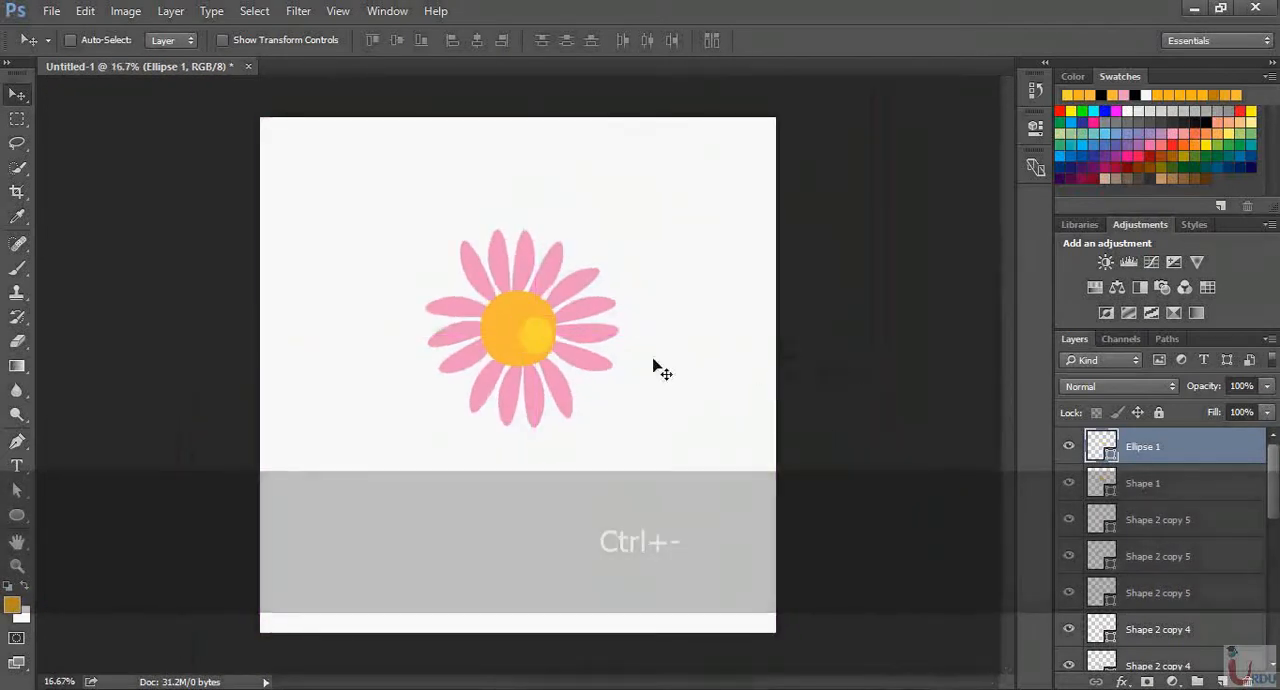
drag(531, 346, 535, 343)
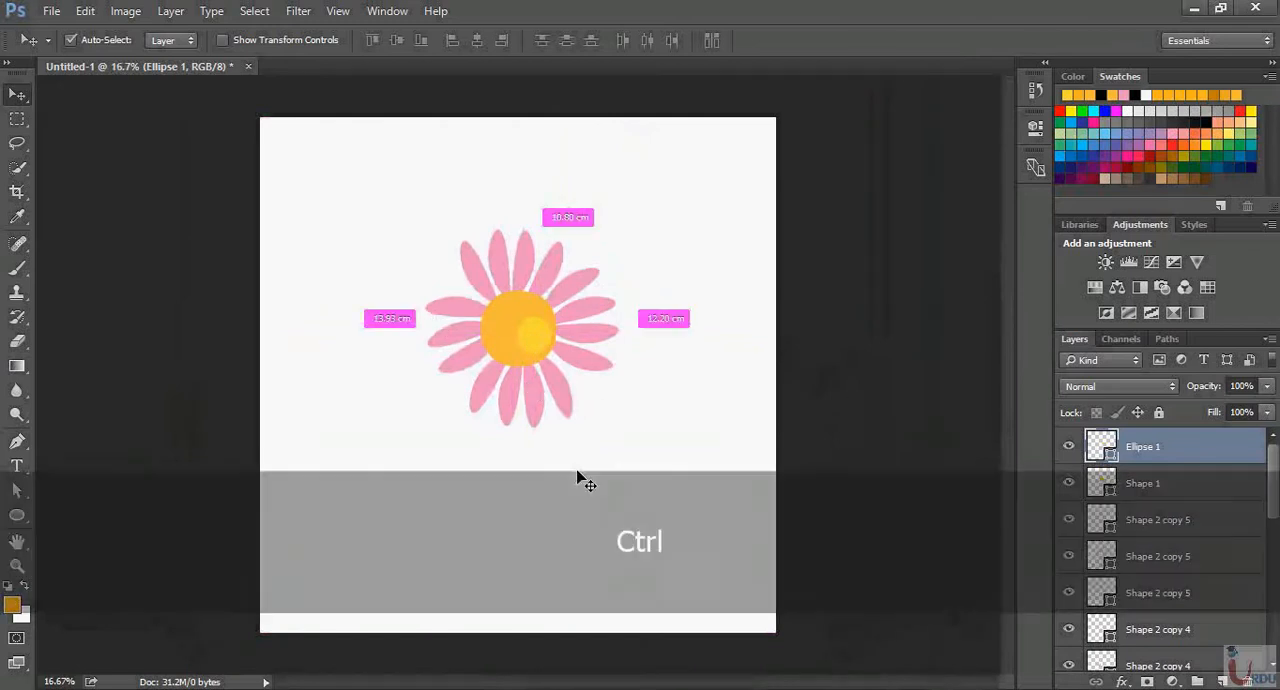
Add a new empty layer above the Ellipse 1 layer
key(ctrl+equal)
scroll(706, 337, down, 2)
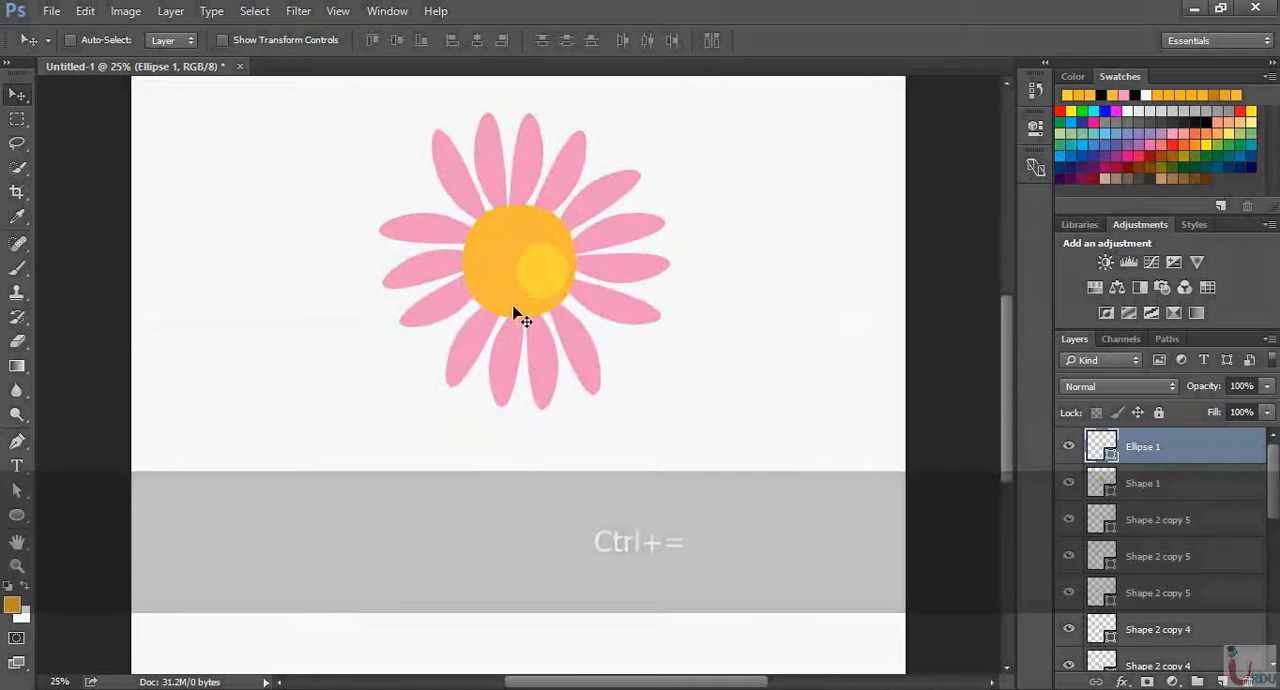
scroll(520, 295, down, 2)
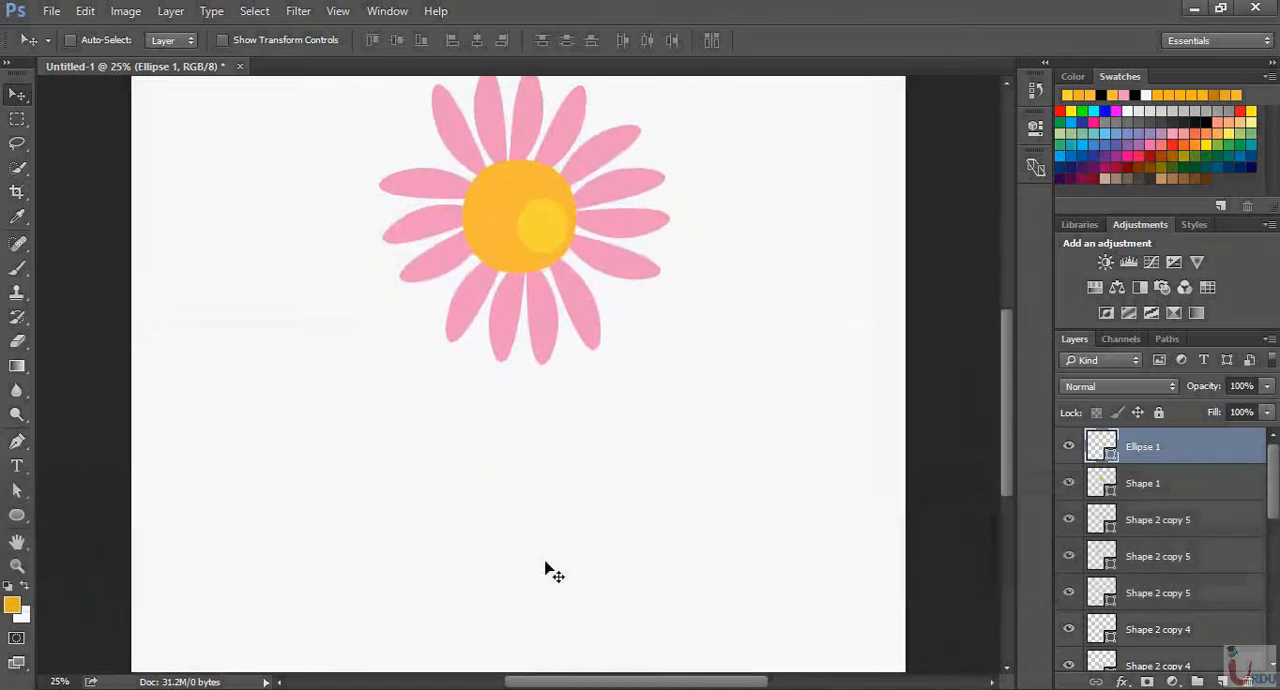
click(1222, 681)
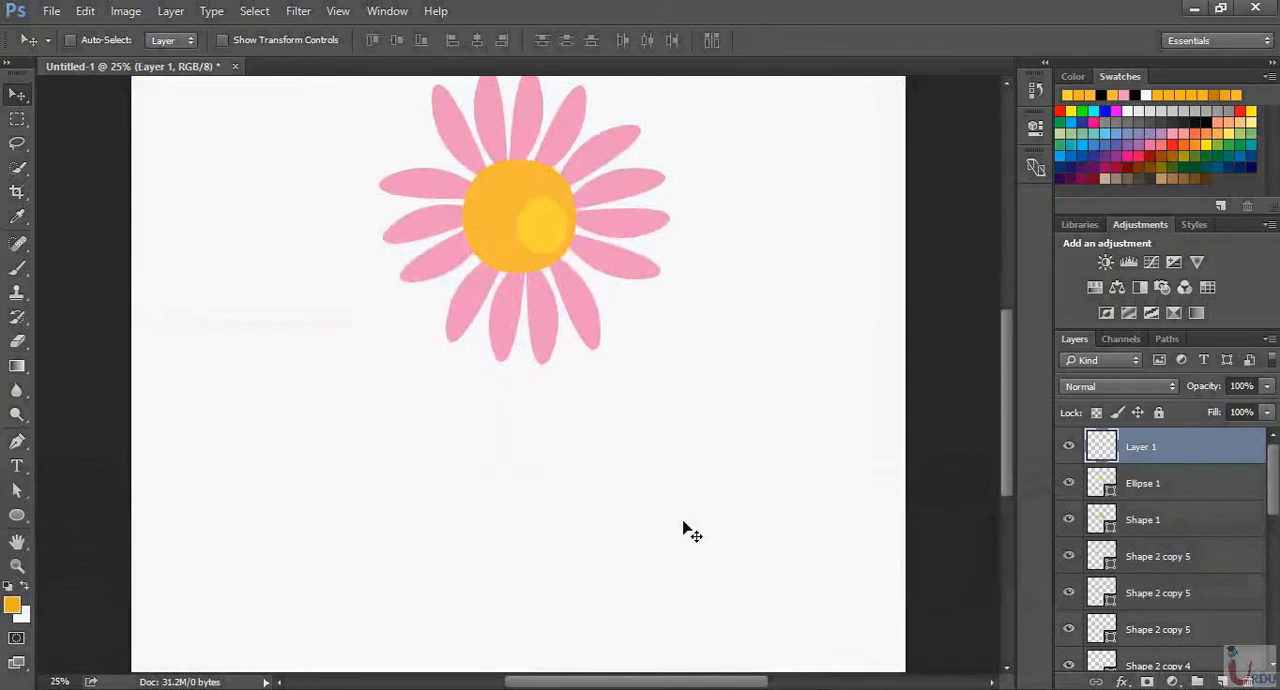
Set the Pen tool's shape fill to a light green swatch for the flower's stem
key(p)
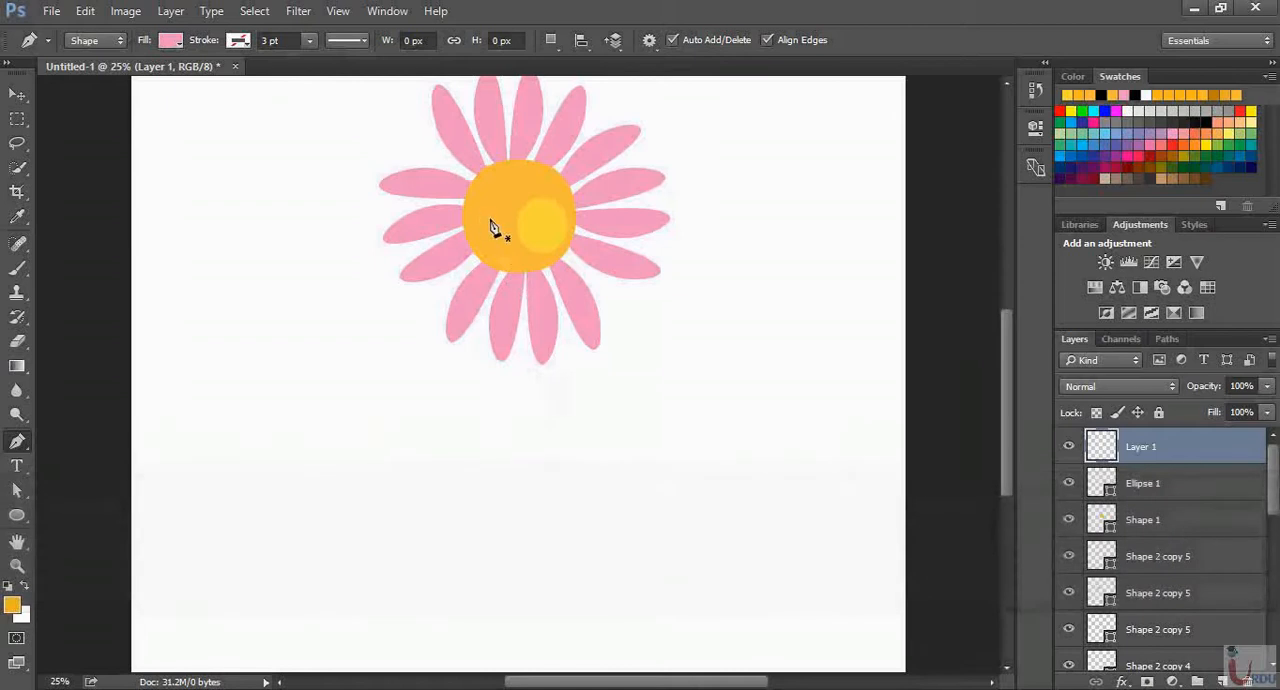
click(169, 41)
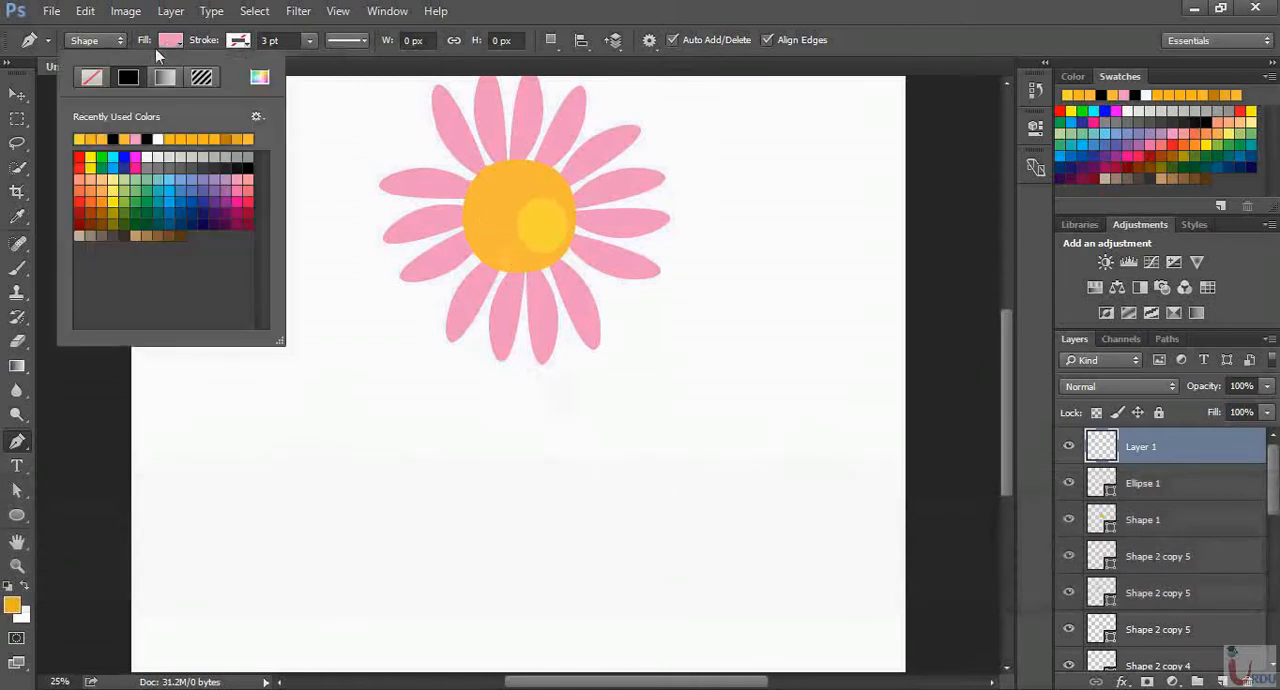
click(141, 184)
click(174, 40)
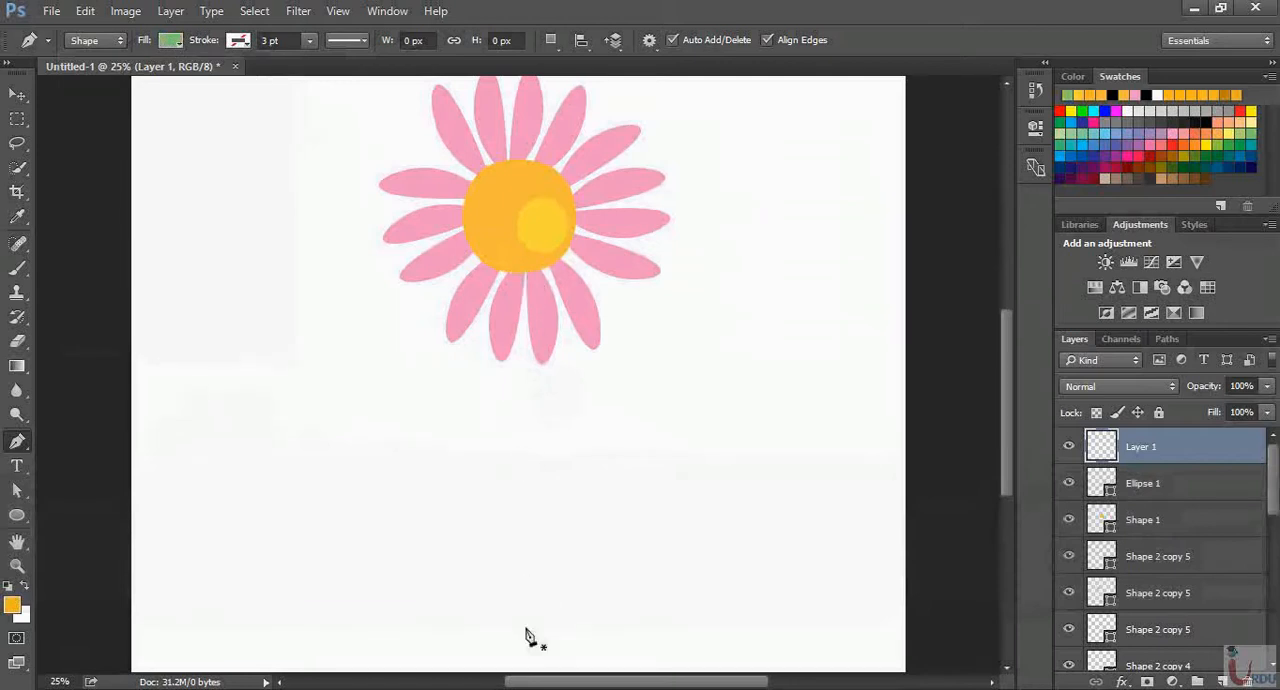
Draw the stem's left edge as a gentle curve from the base of the yellow center to below the canvas, about 1776 px tall
click(520, 268)
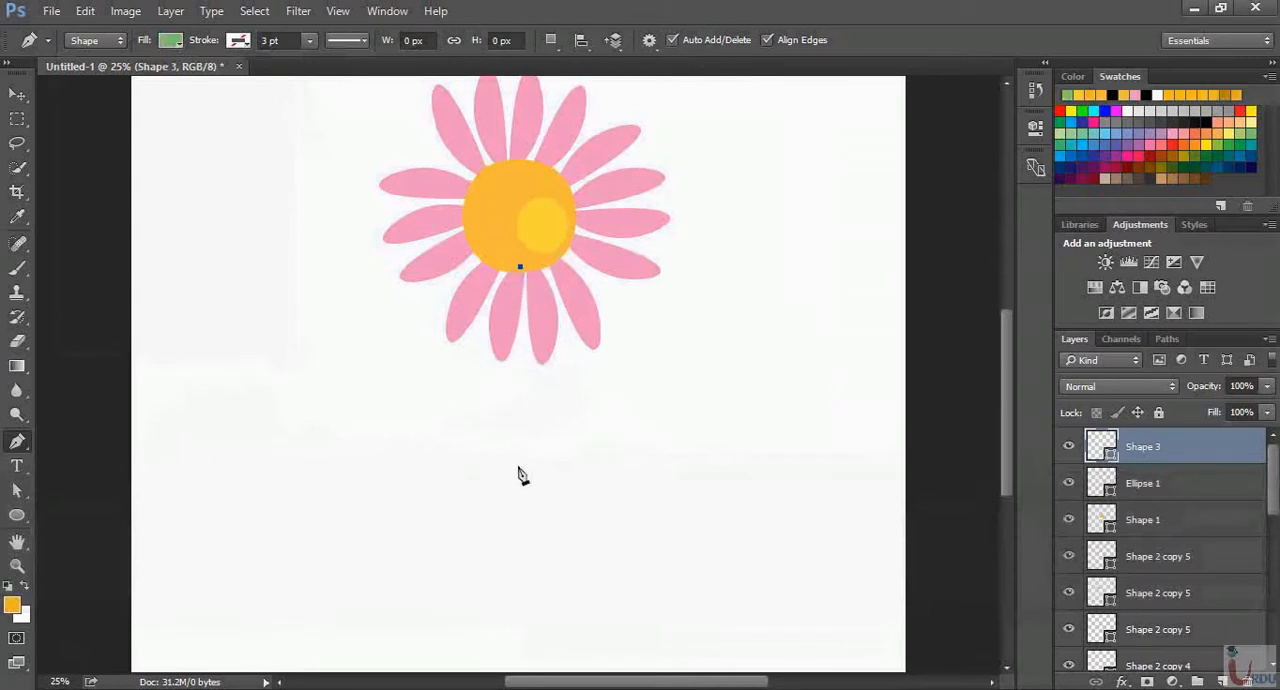
drag(518, 421, 528, 480)
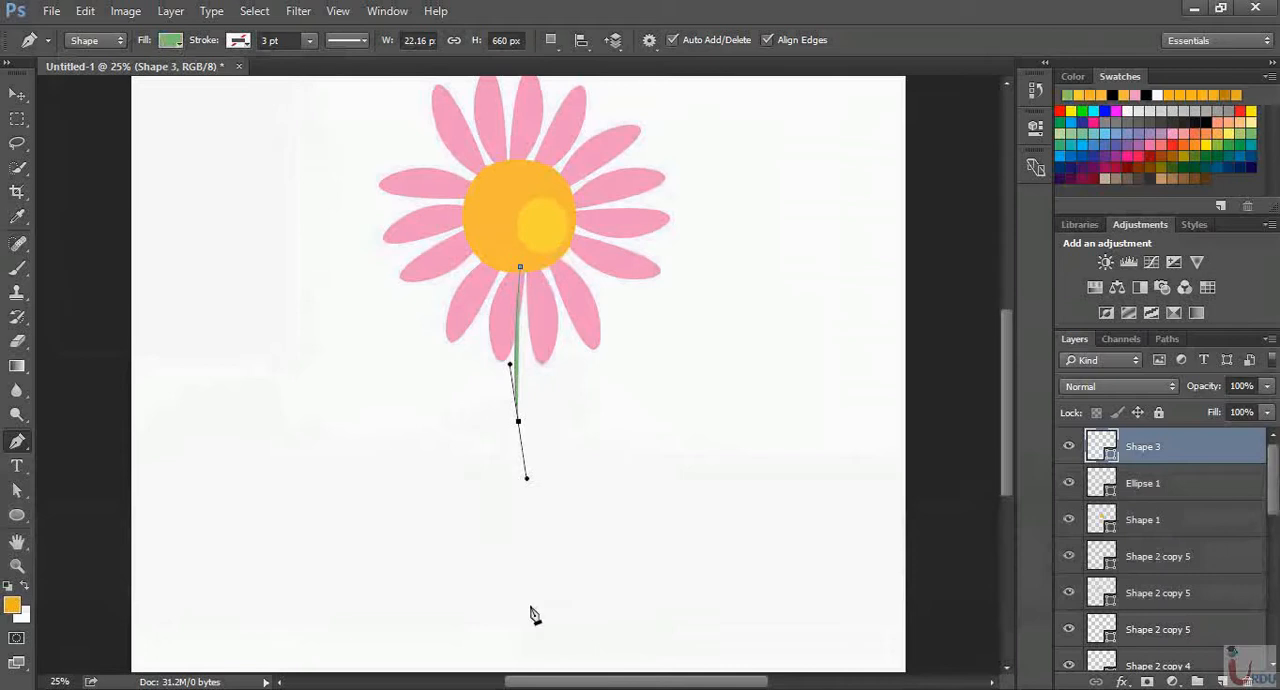
scroll(533, 630, down, 2)
drag(533, 651, 524, 672)
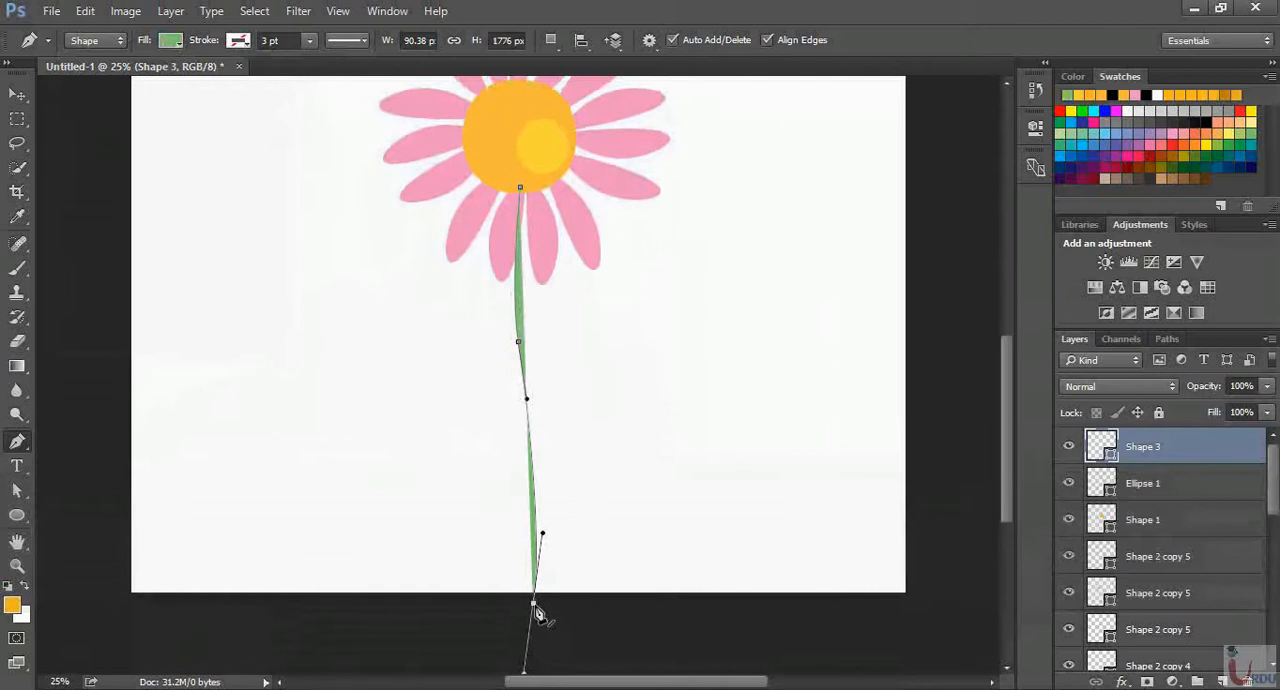
Complete the stem's right edge back up to the flower's center, narrowing it at the middle anchor, for a shape about 154 px wide
key(alt)
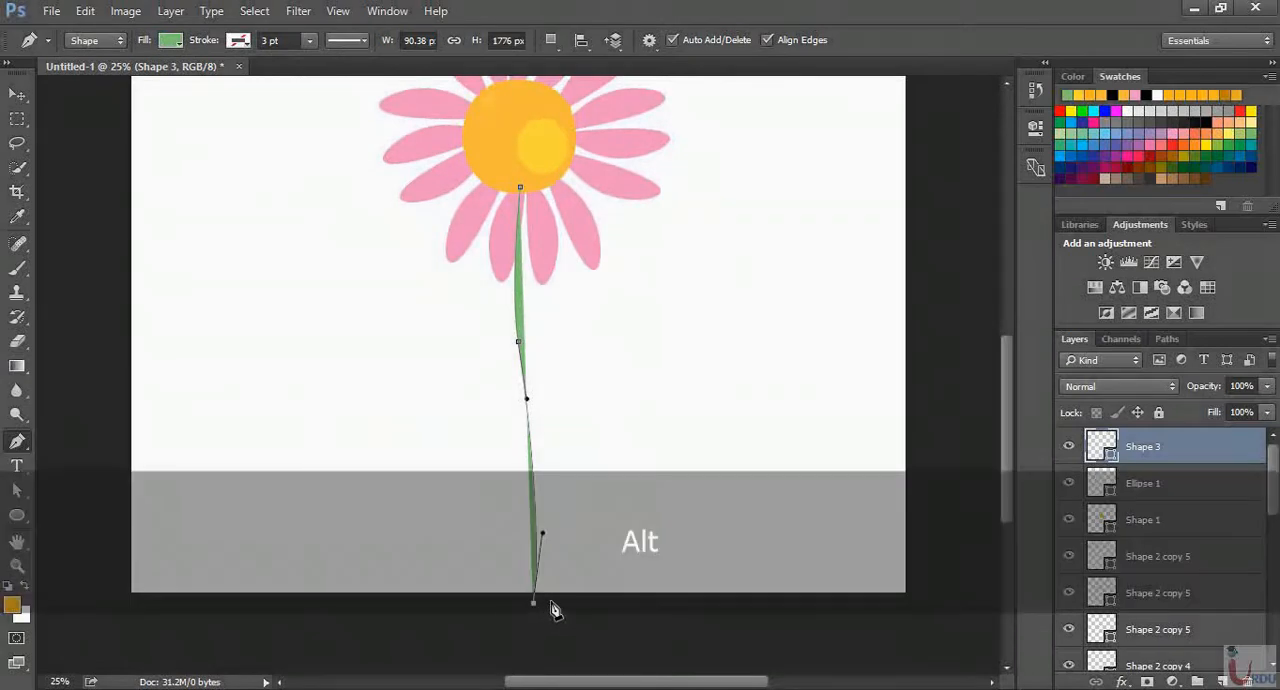
click(550, 602)
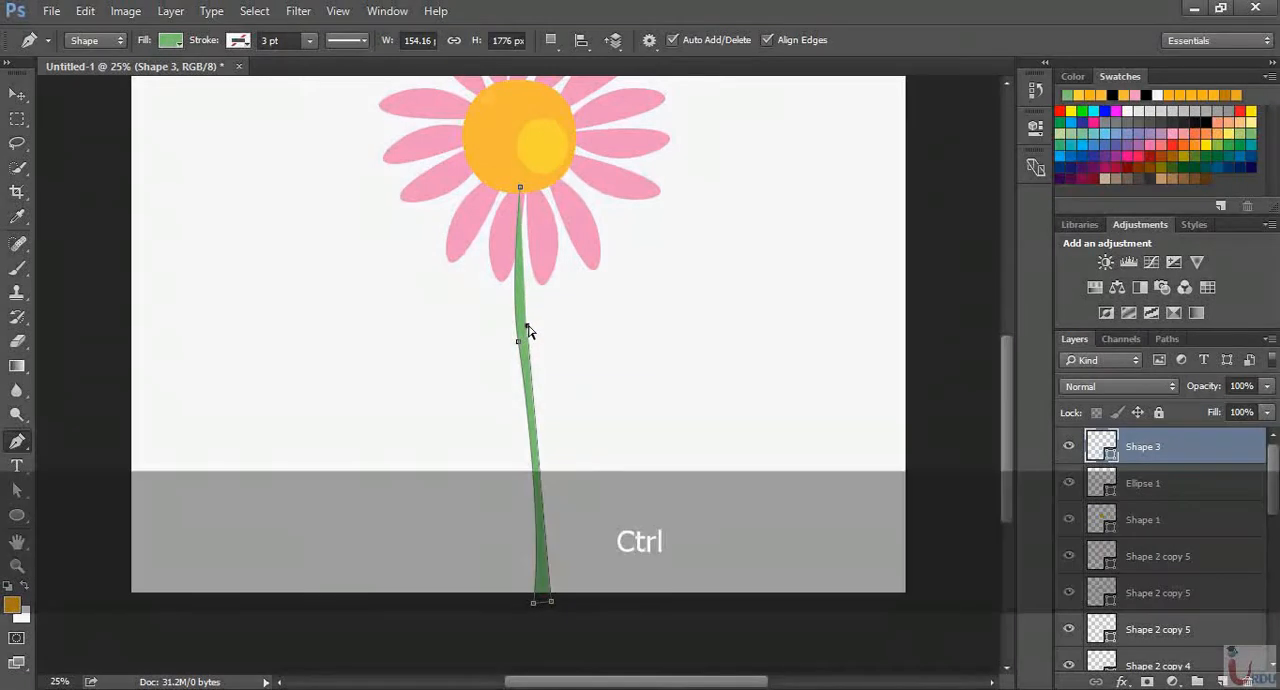
key(ctrl+z)
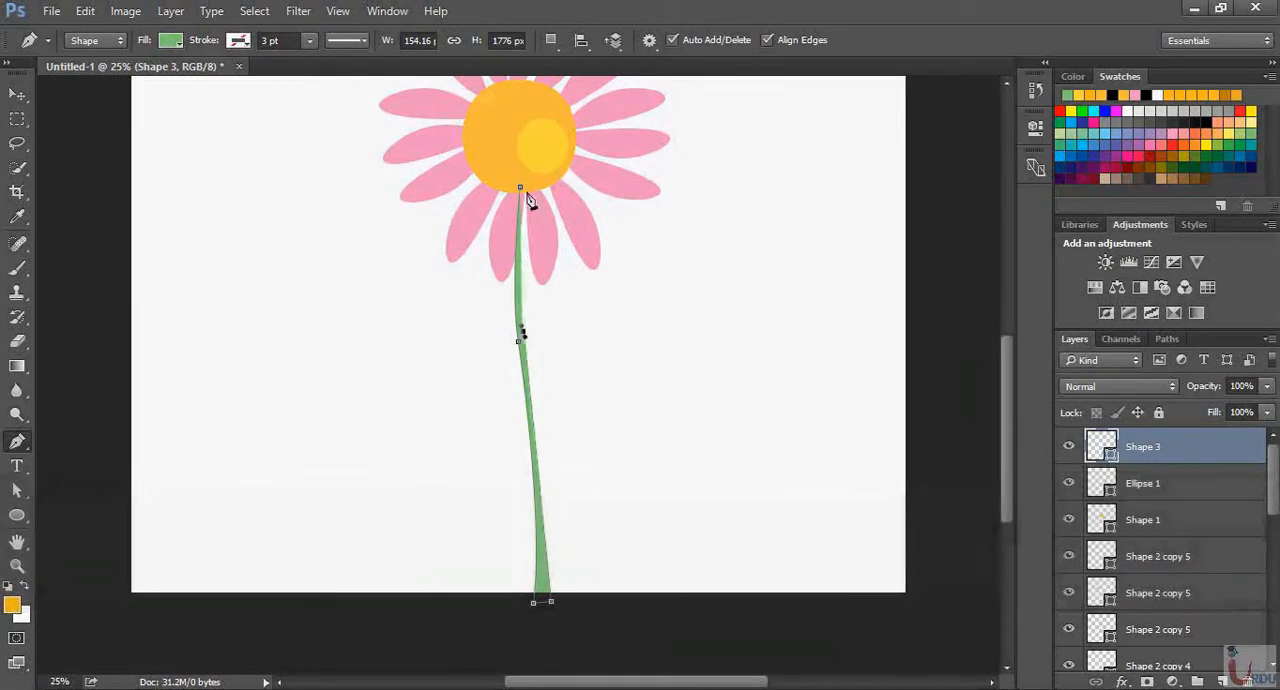
drag(528, 184, 541, 178)
click(17, 94)
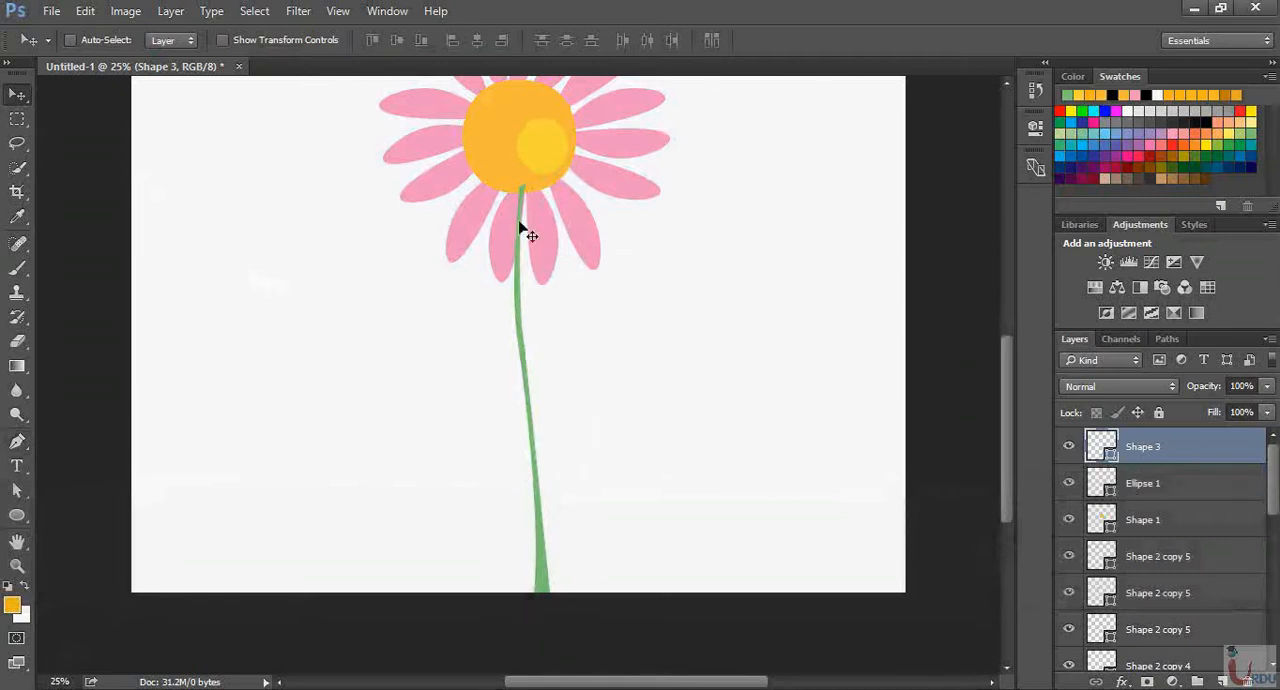
Rename the Shape 3 layer as "stem"
scroll(620, 288, up, 2)
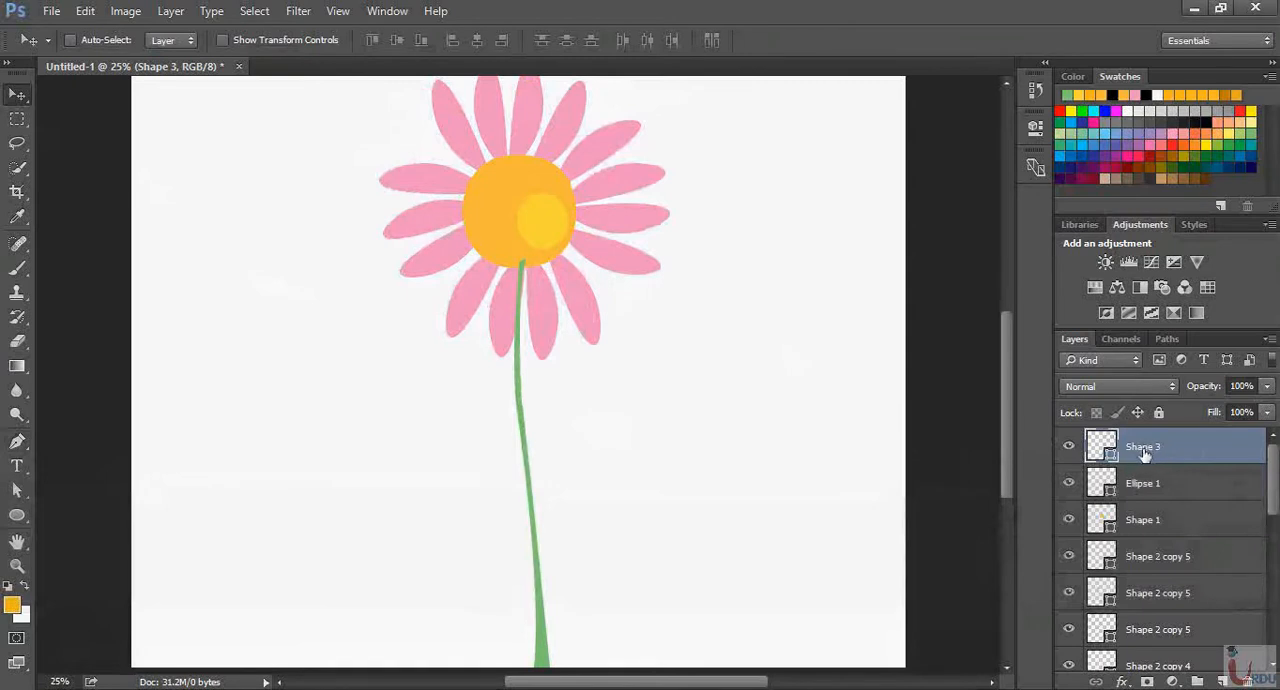
scroll(1223, 537, down, 2)
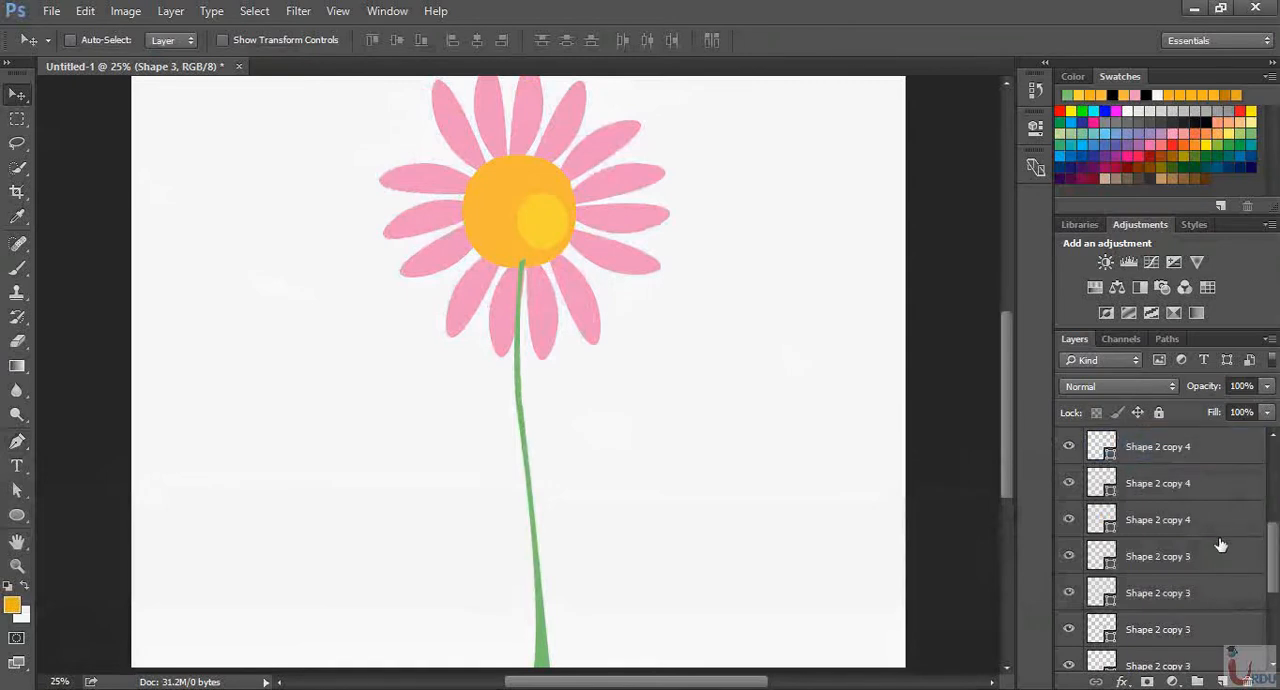
scroll(1221, 546, up, 2)
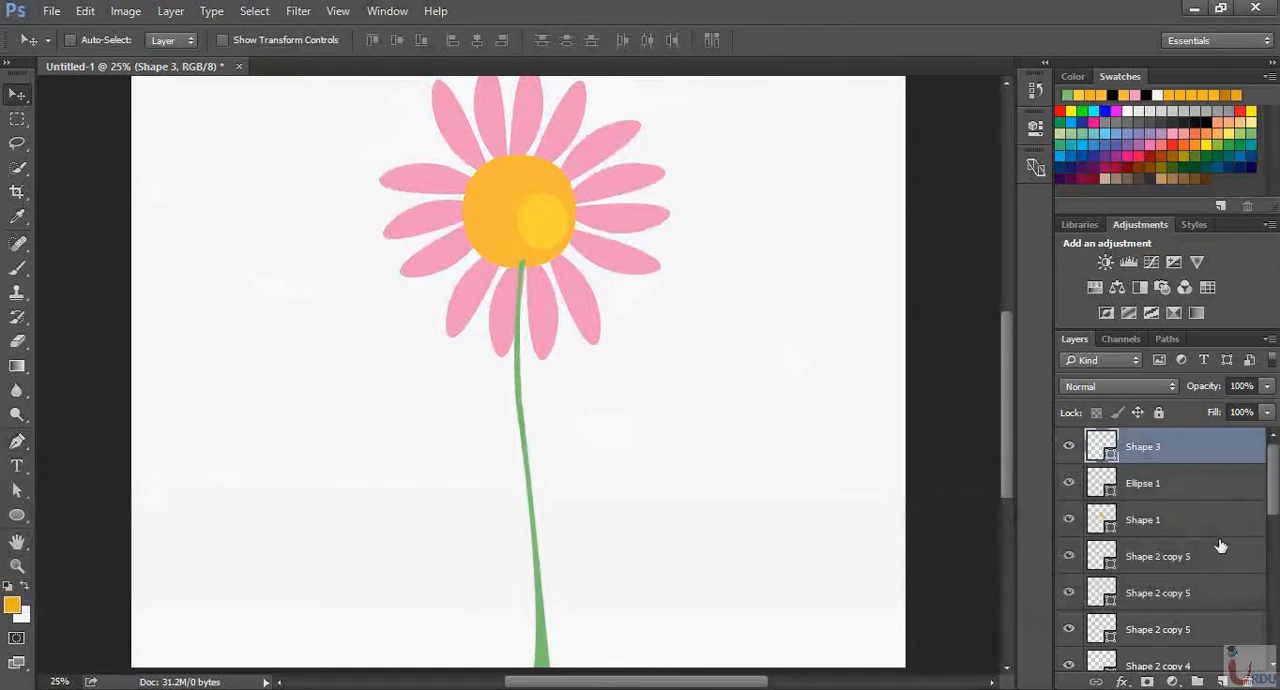
double_click(1142, 449)
text(stem)
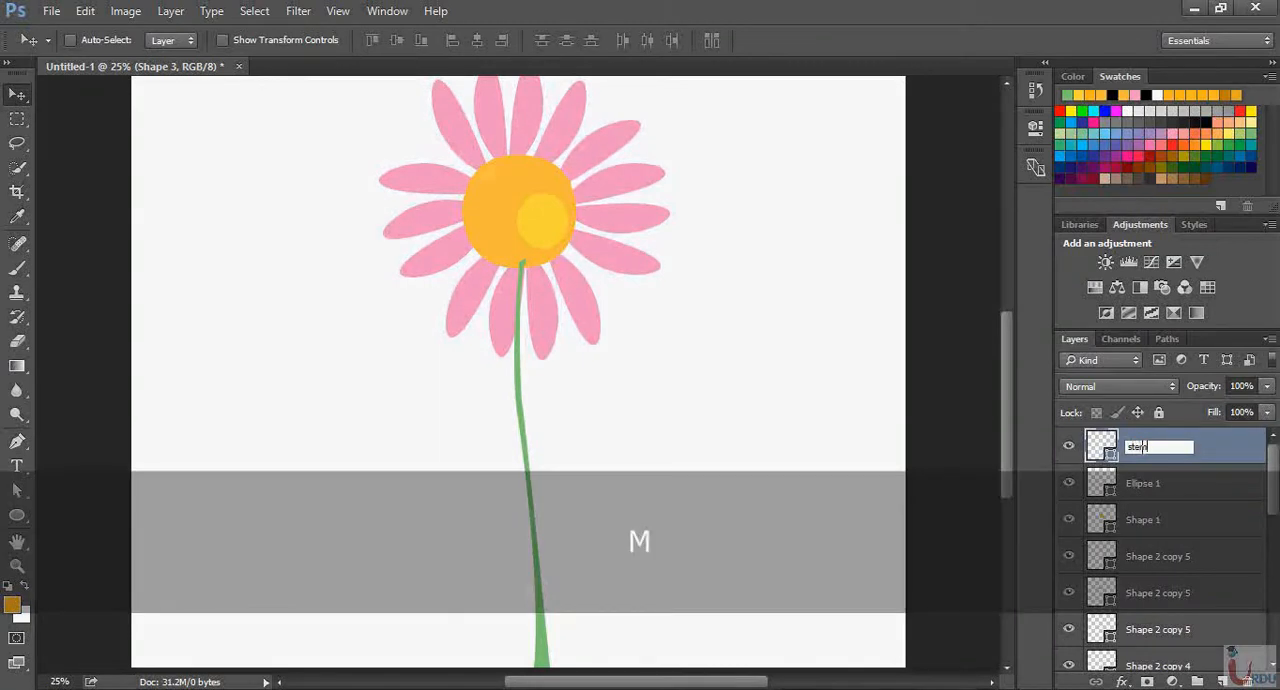
key(Return)
Identify the Ellipse 1 layer by toggling its visibility, and rename it as "yellow ellipse"
click(1232, 492)
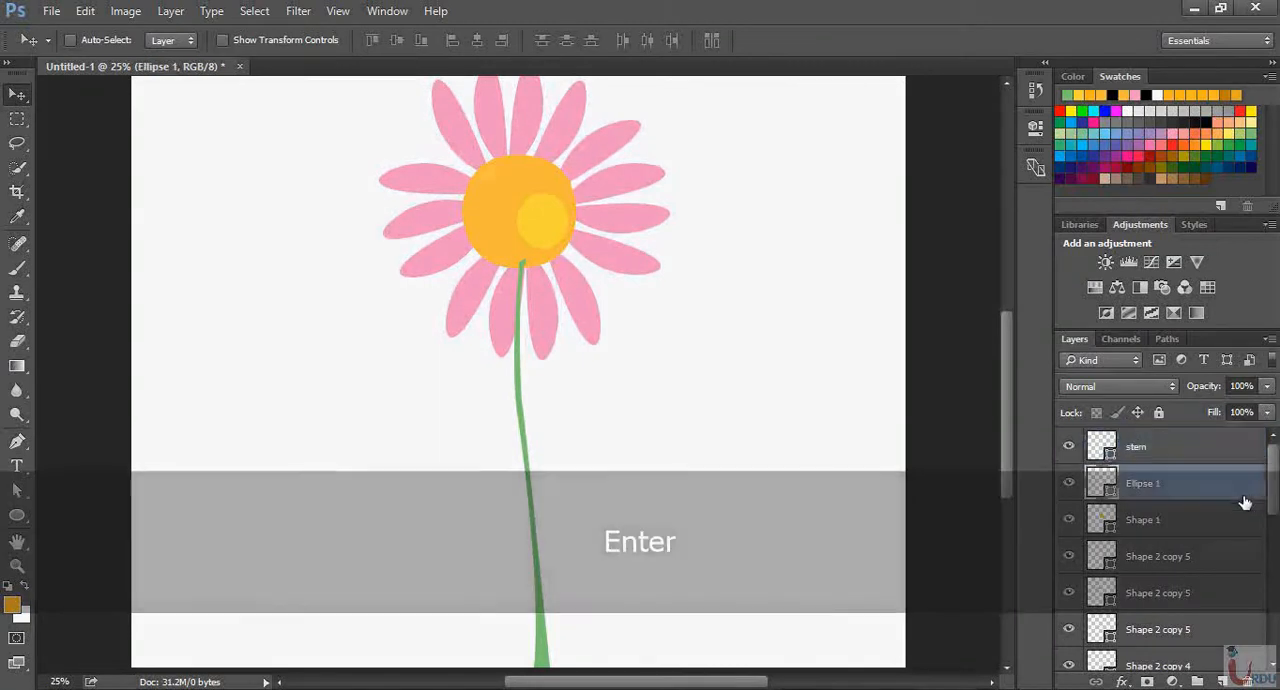
scroll(1245, 510, down, 2)
scroll(1262, 528, up, 2)
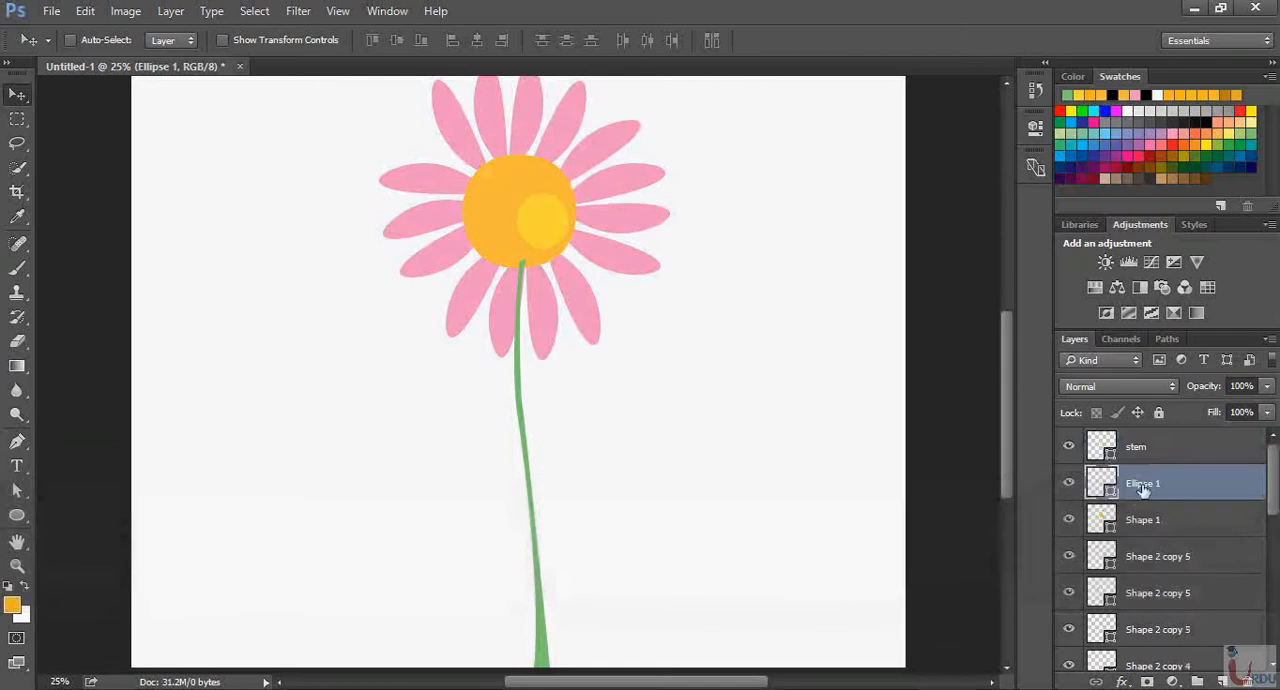
click(1069, 489)
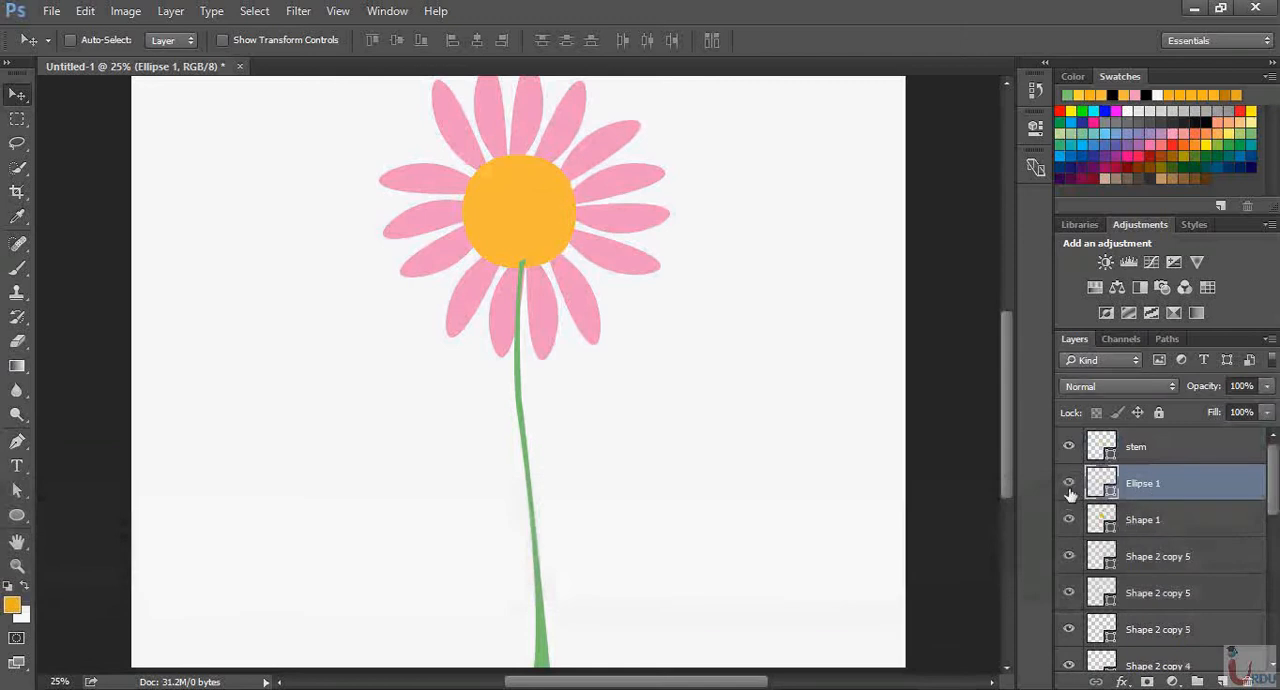
click(1069, 489)
double_click(1145, 486)
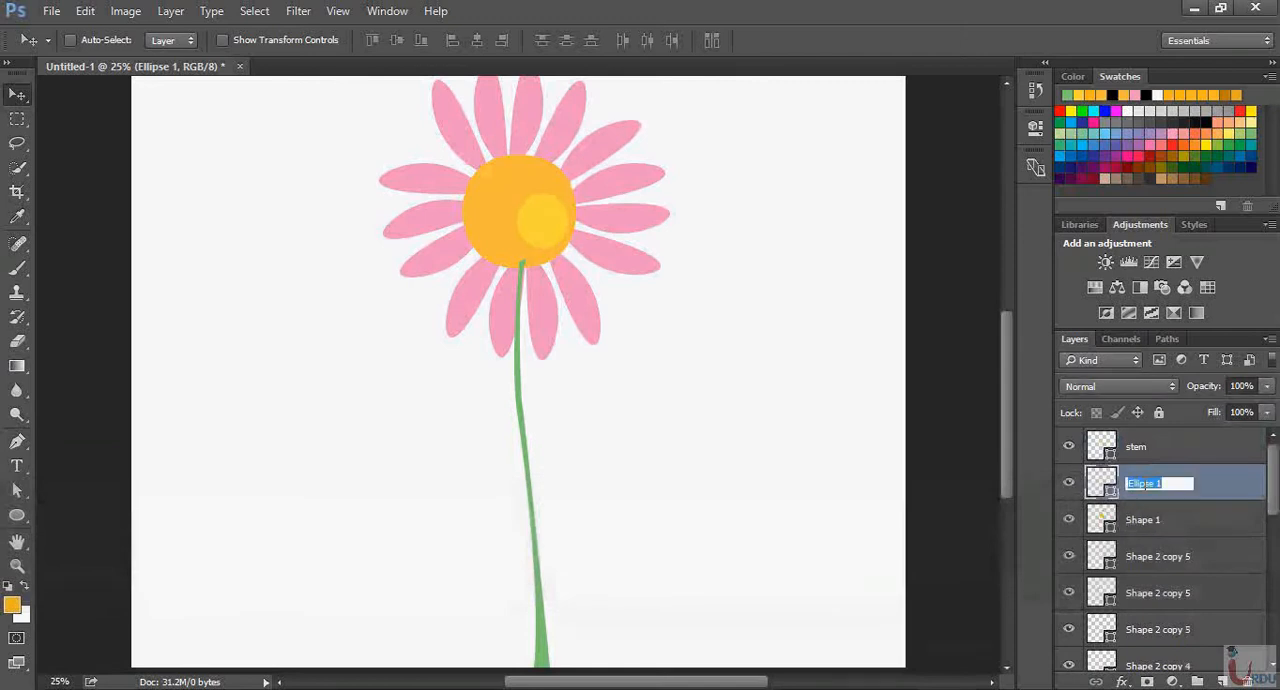
text(cr)
key(BackSpace)
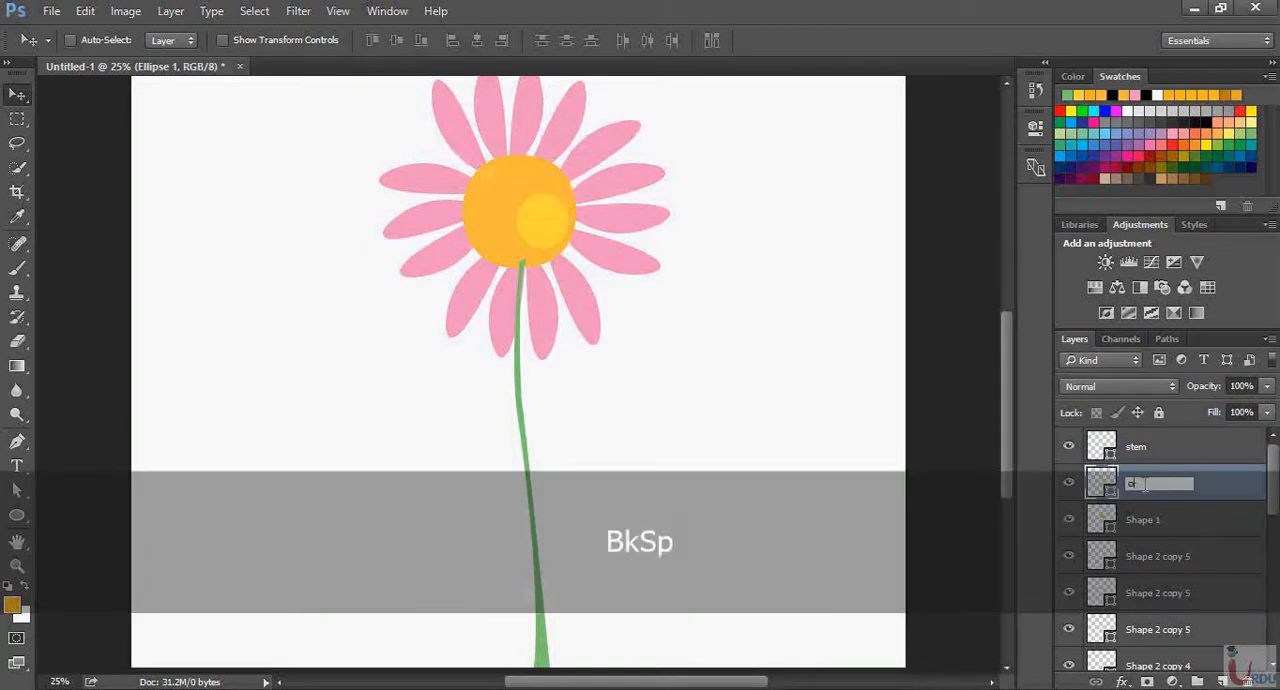
text(yellow)
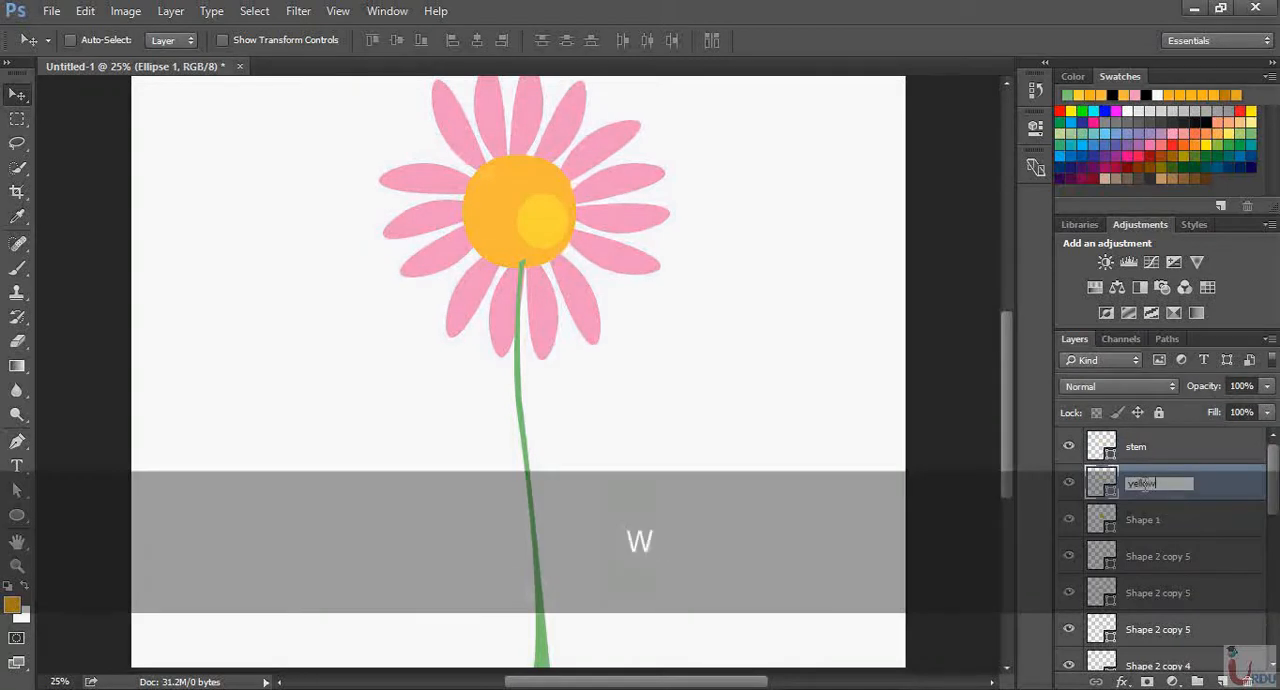
text( ellipse)
key(Return)
Group all the pink petal layers from the uppermost Shape 2 copy 5 to Shape 2, and undo a small trial move of the group
click(1205, 529)
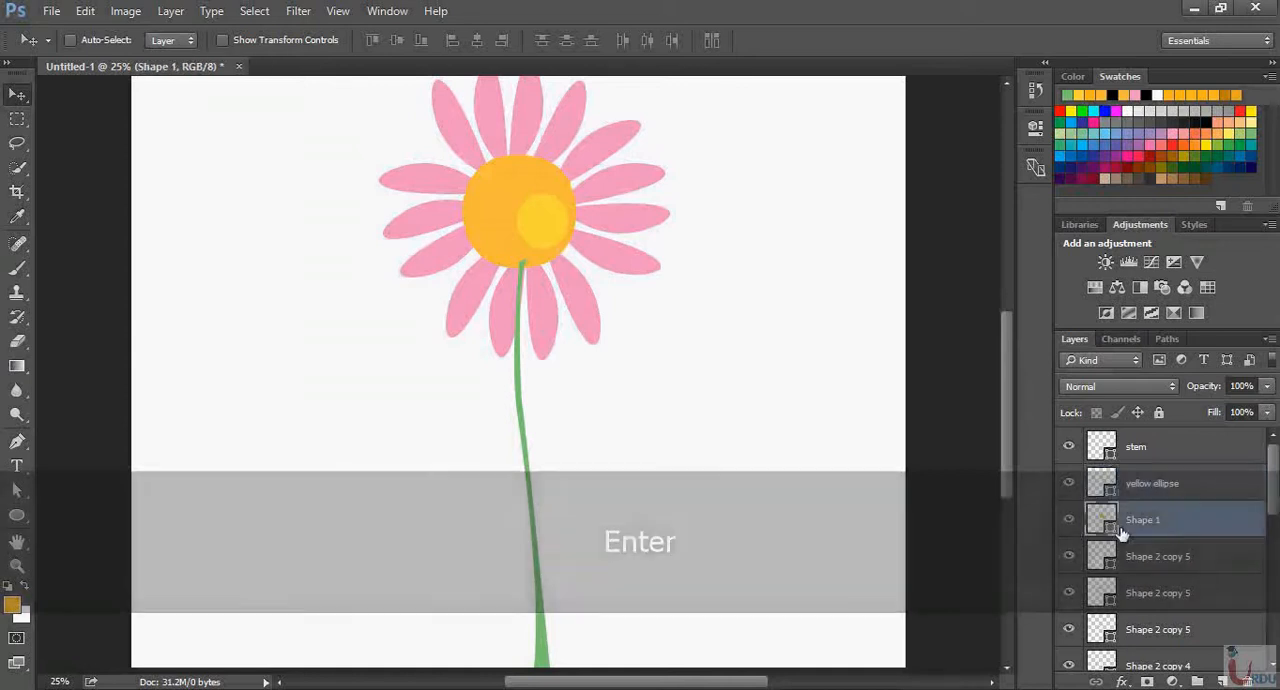
click(1150, 562)
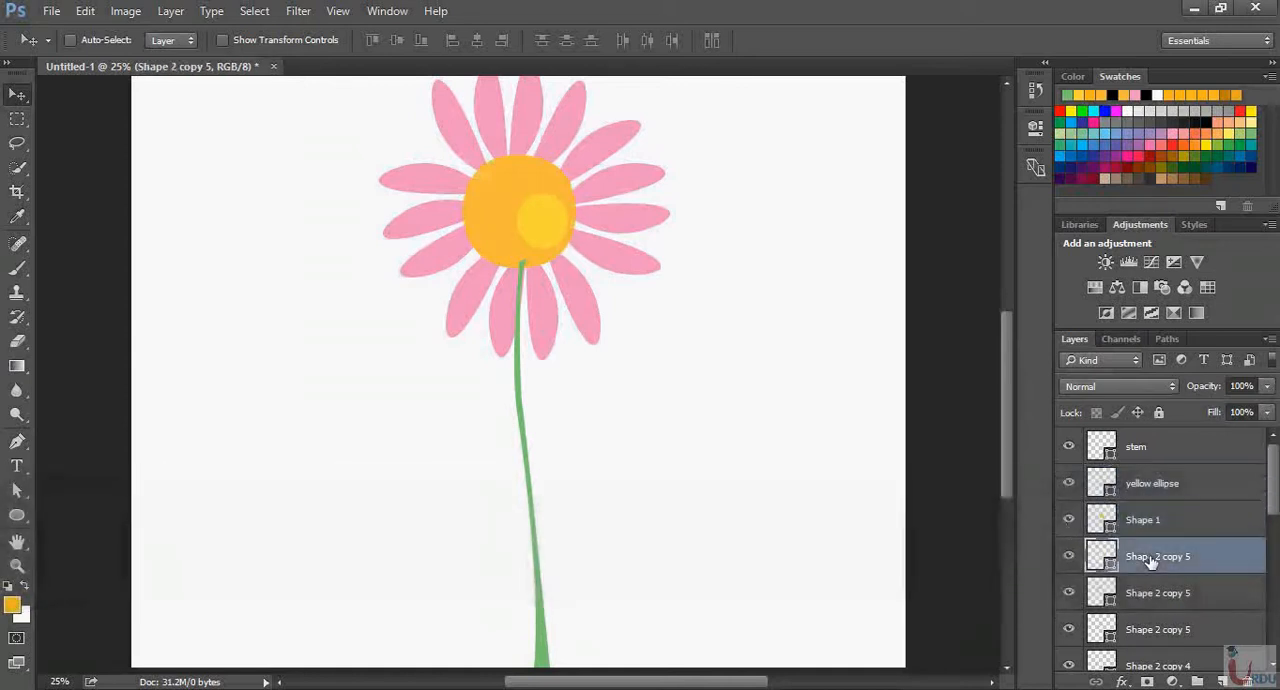
scroll(1220, 568, down, 5)
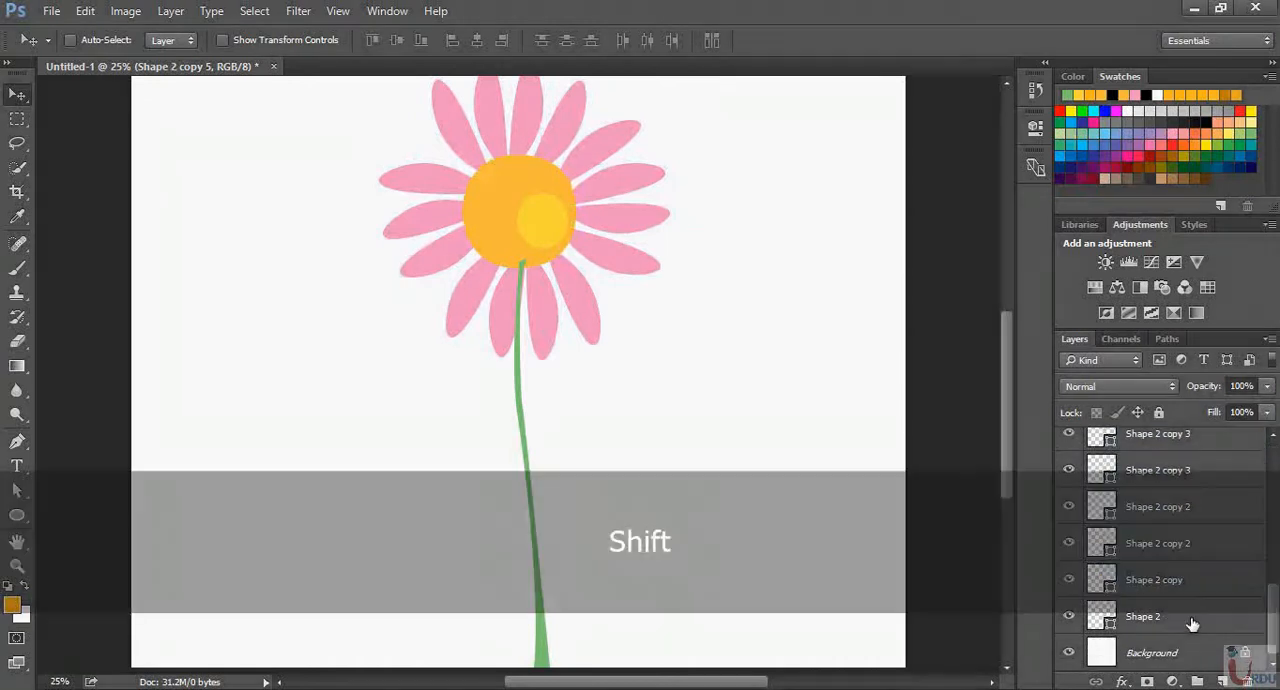
shift+click(1191, 624)
scroll(1193, 612, up, 3)
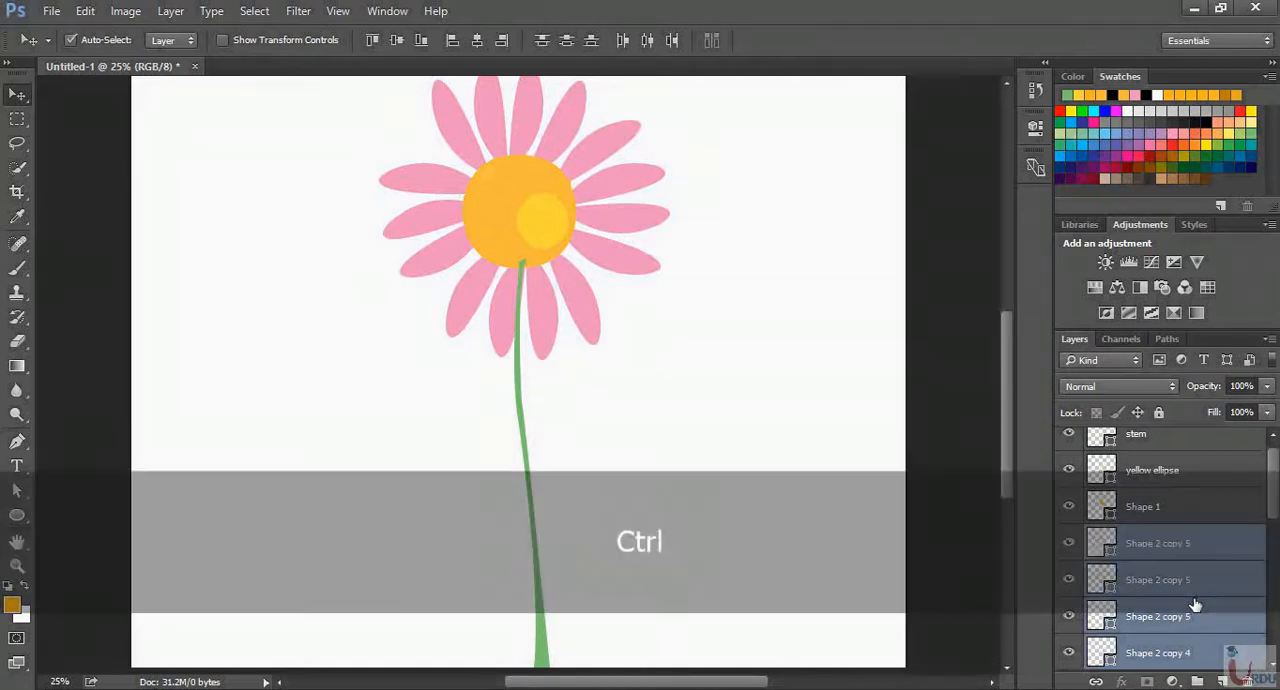
key(ctrl+g)
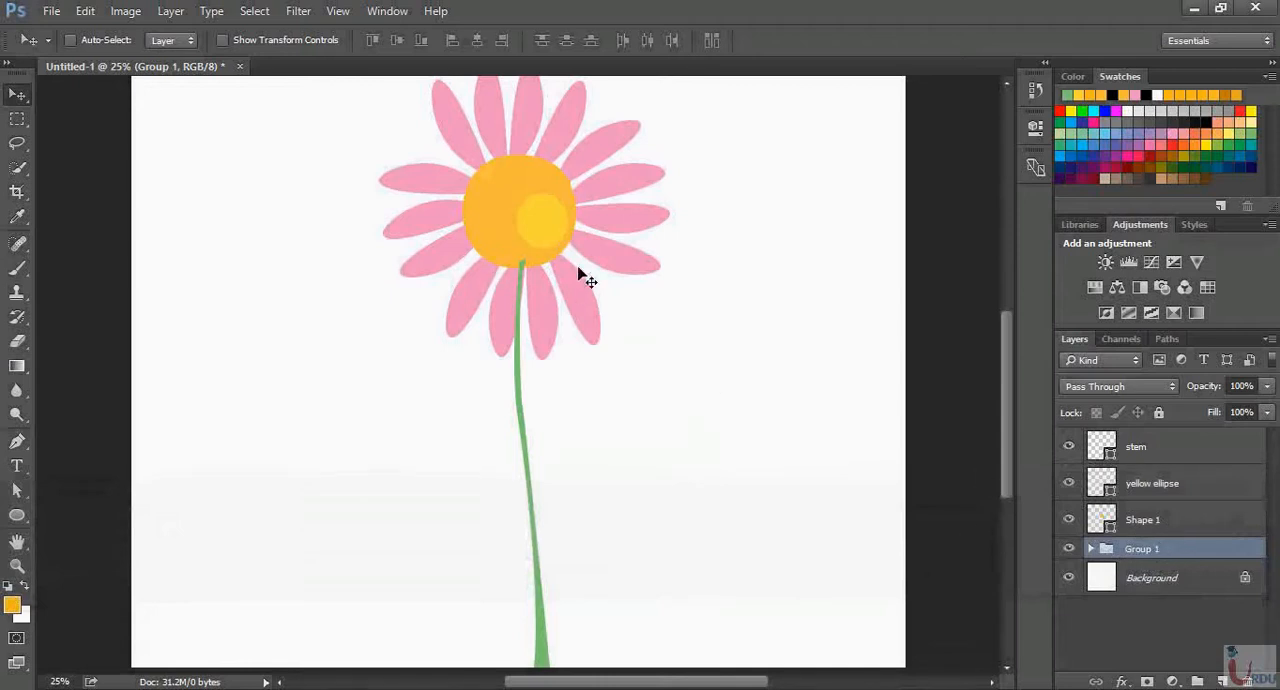
drag(582, 288, 577, 286)
key(ctrl+alt+z)
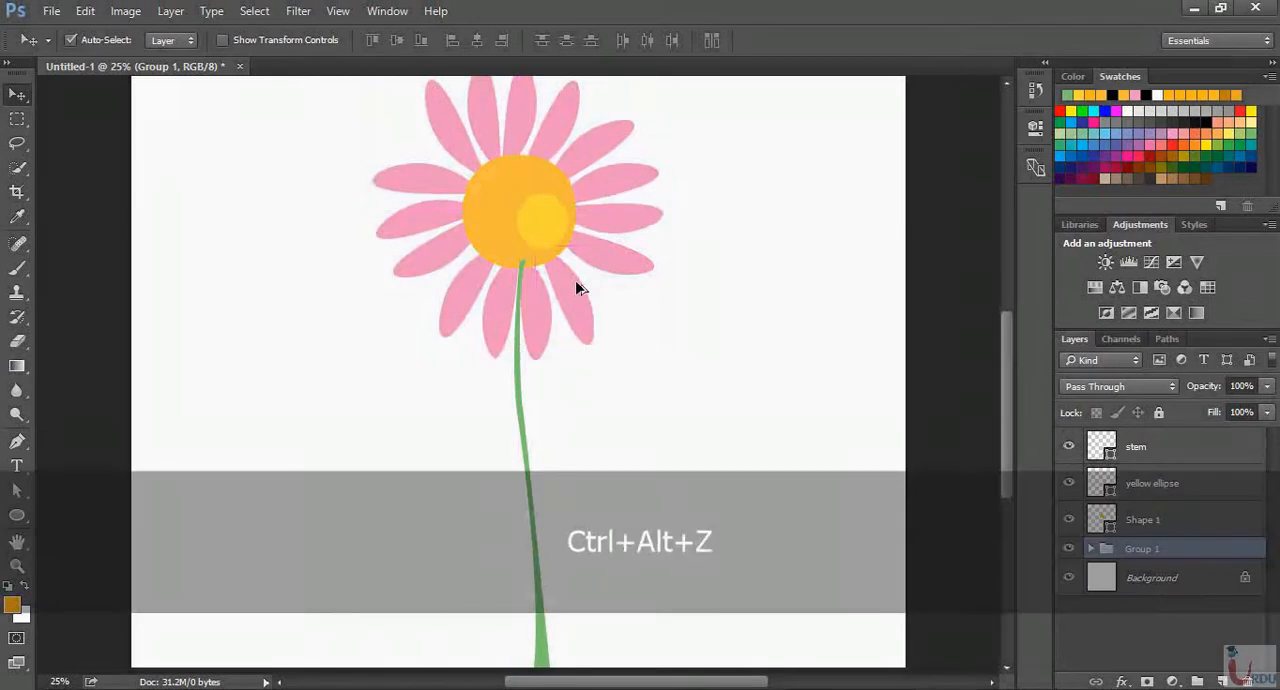
Move the stem layer beneath the petal group, directly above Background, and group the yellow ellipse and Shape 1 layers
drag(1180, 447, 1218, 562)
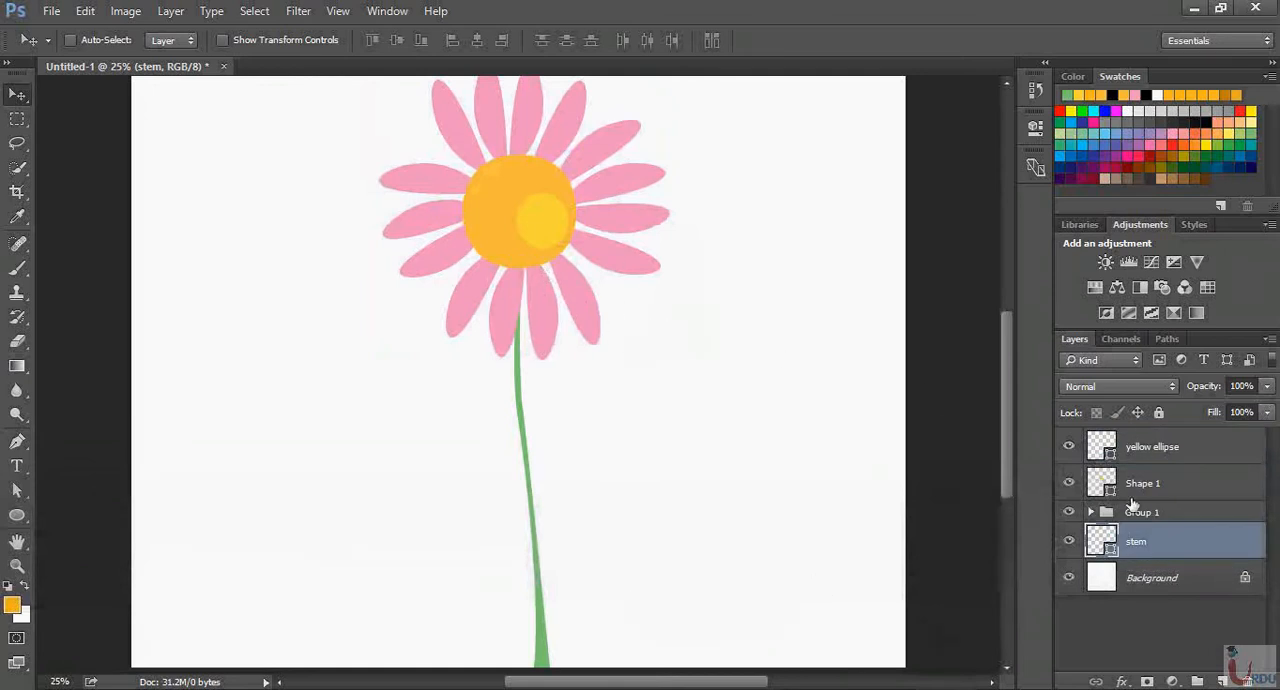
click(1190, 486)
shift+click(1203, 449)
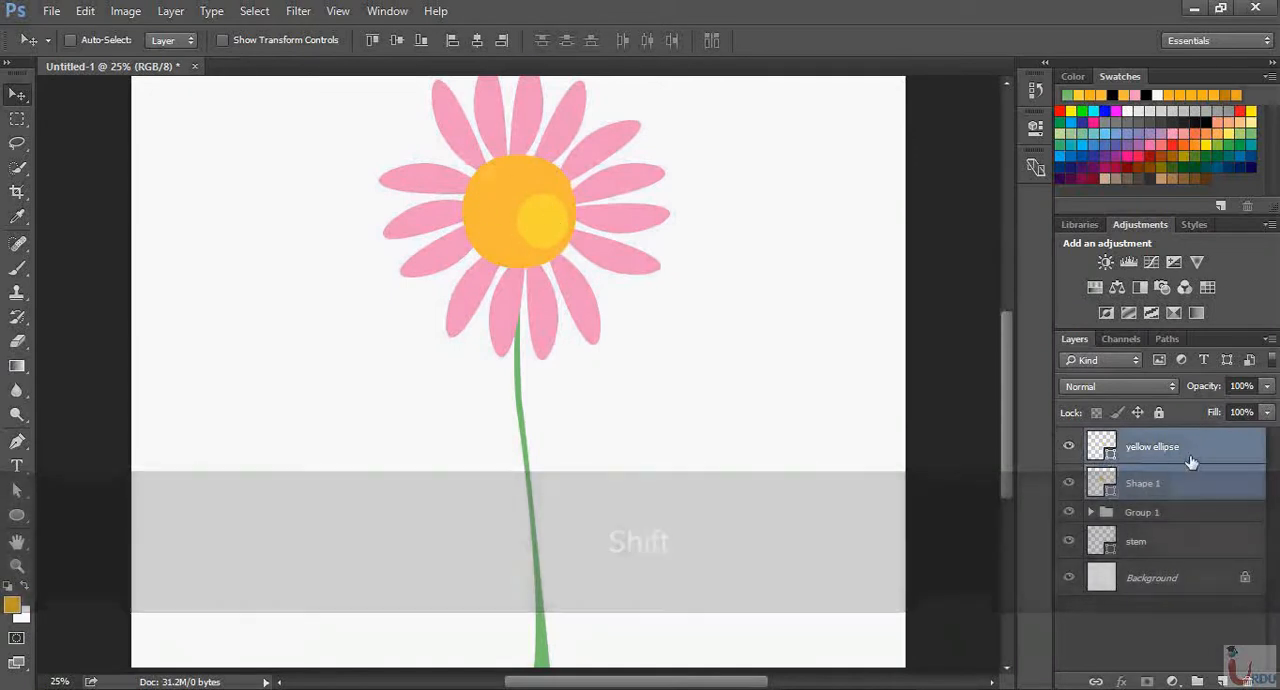
key(ctrl)
key(ctrl+g)
Combine the petal group and the yellow center group into one parent group
click(1176, 463)
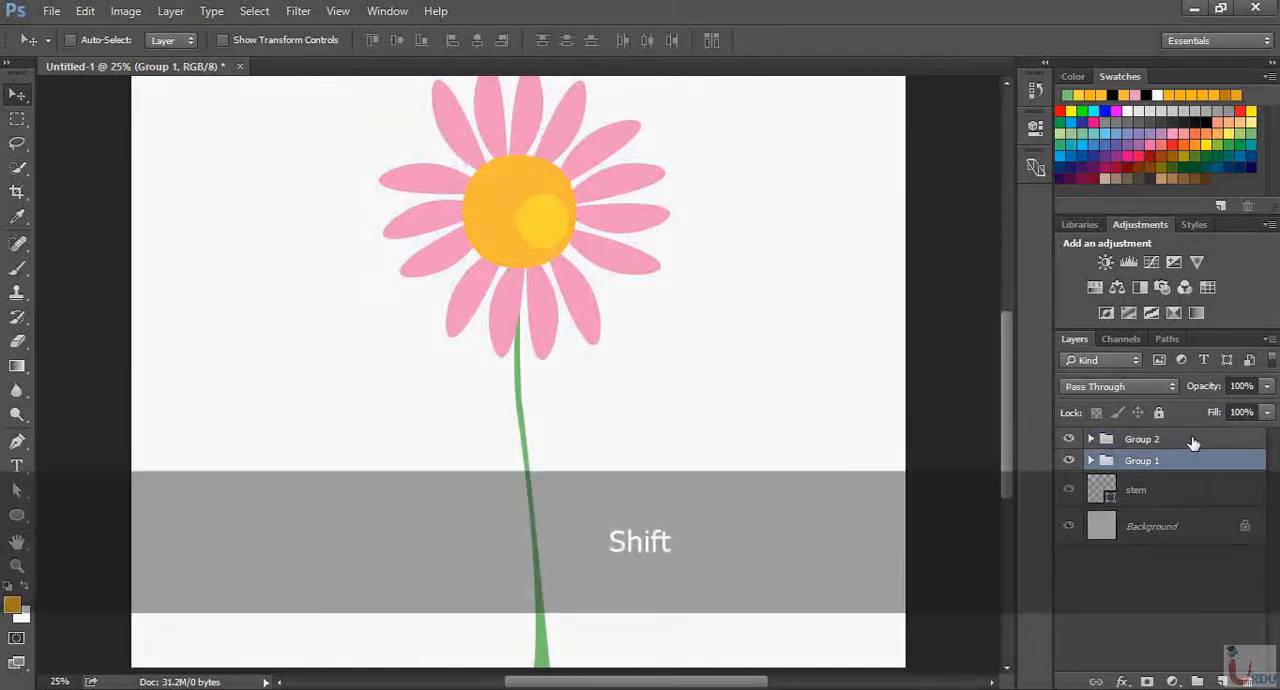
shift+click(1192, 440)
key(ctrl)
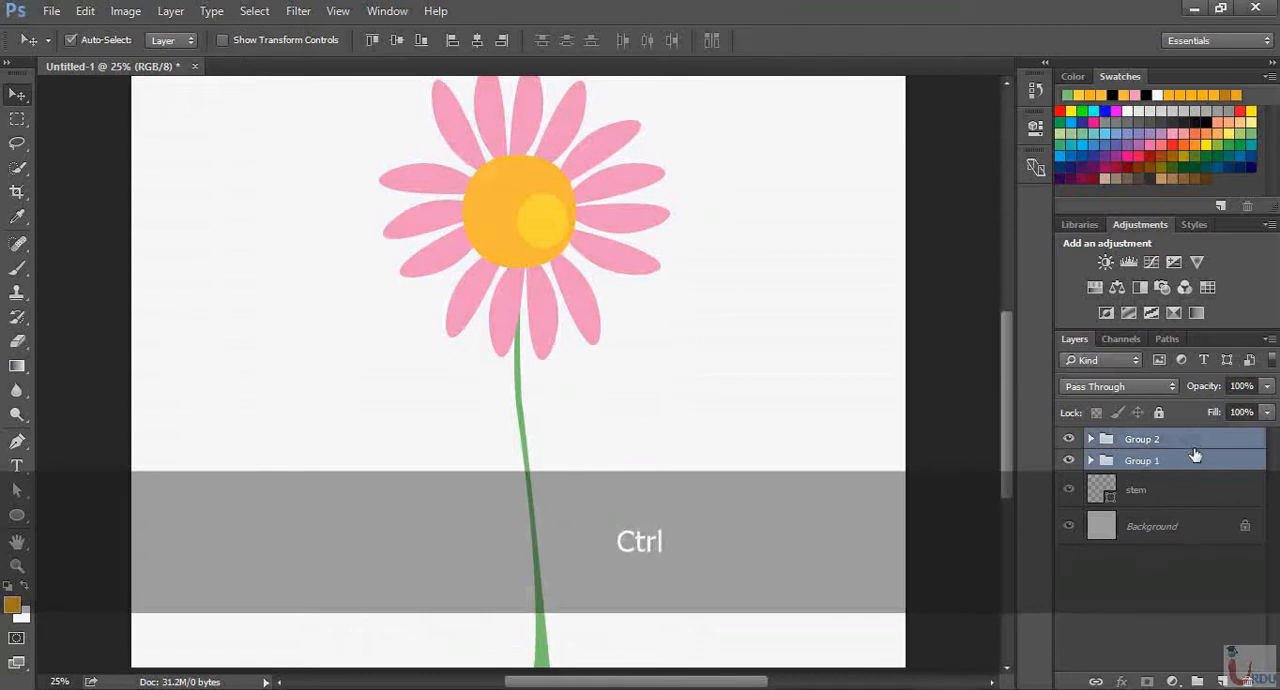
key(ctrl+g)
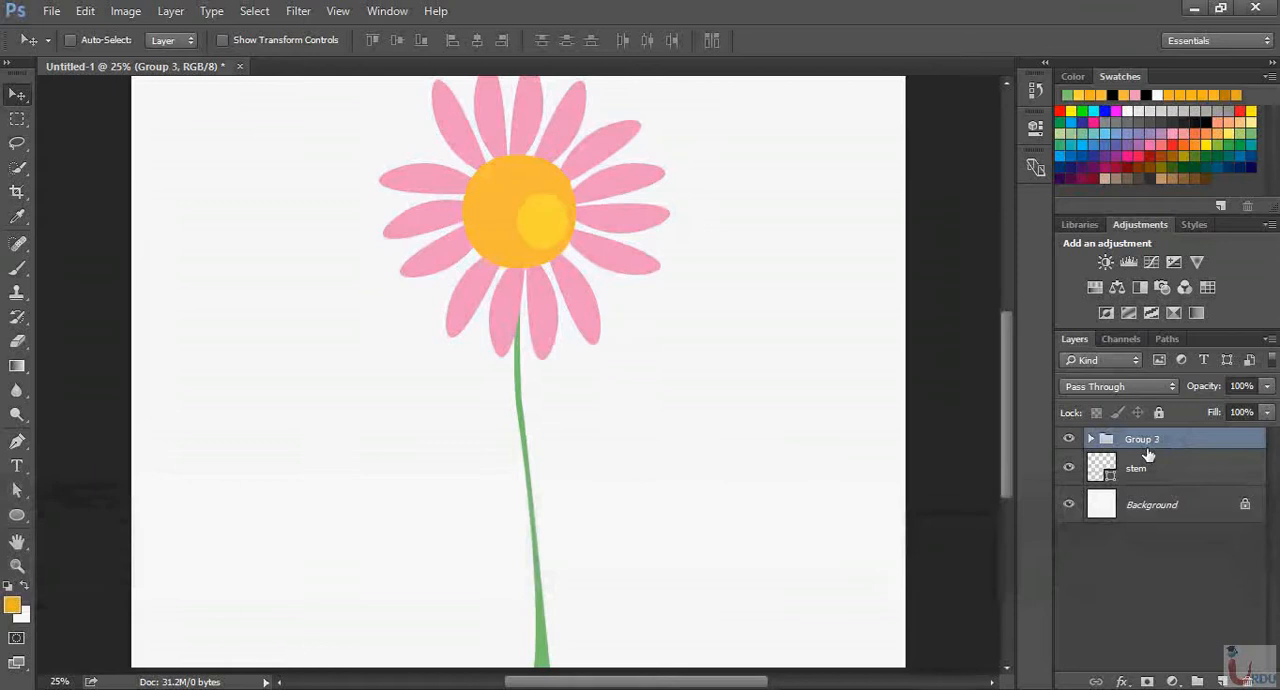
Check what the parent flower-head group contains by toggling the visibility of its nested center group and of the whole group
click(1091, 439)
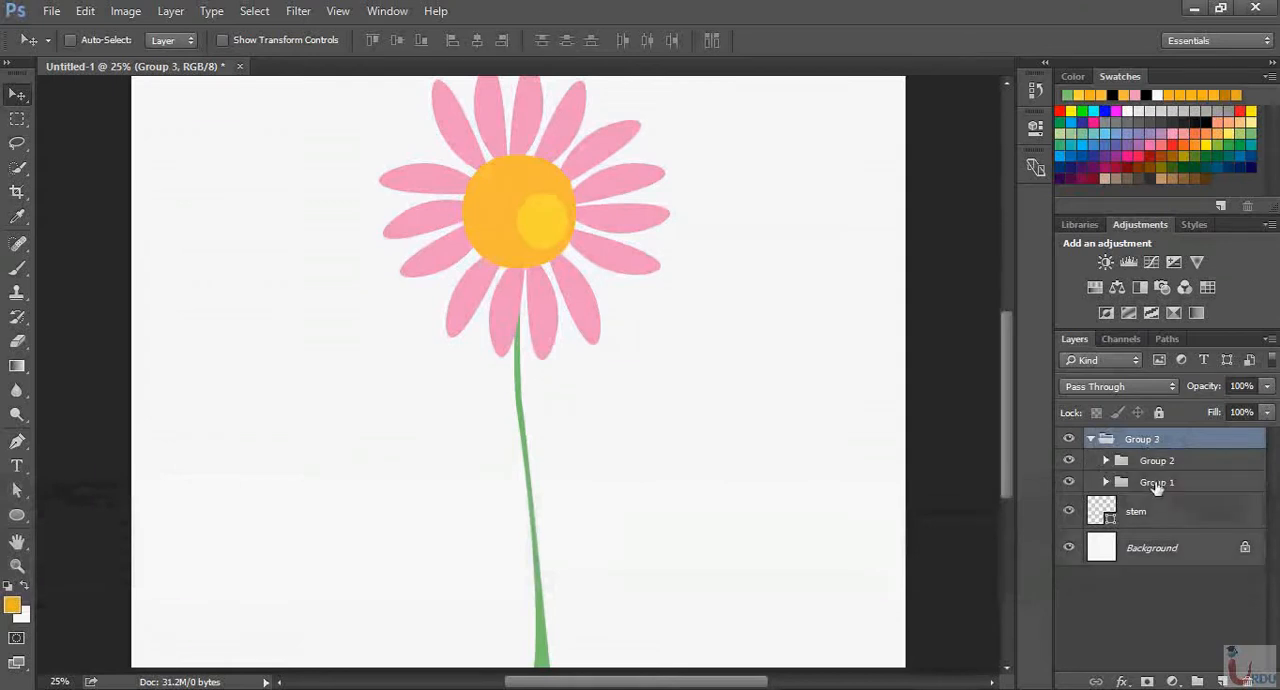
click(1068, 484)
click(1068, 484)
click(1068, 461)
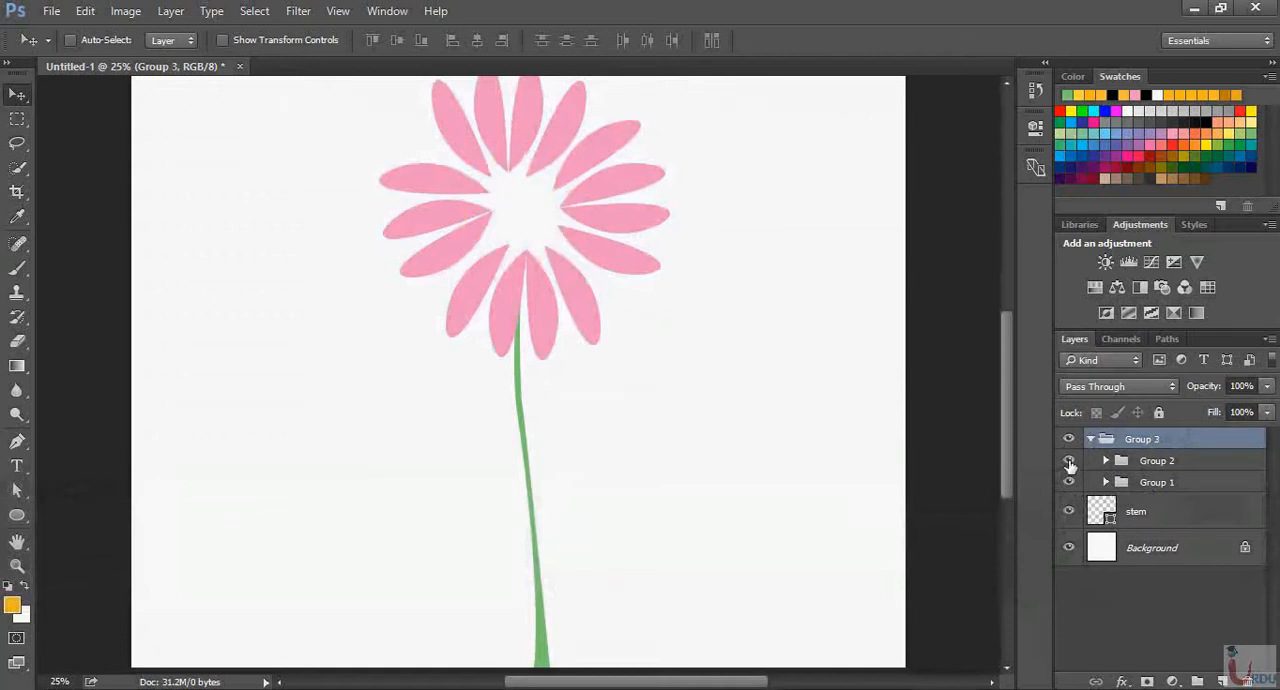
click(1068, 461)
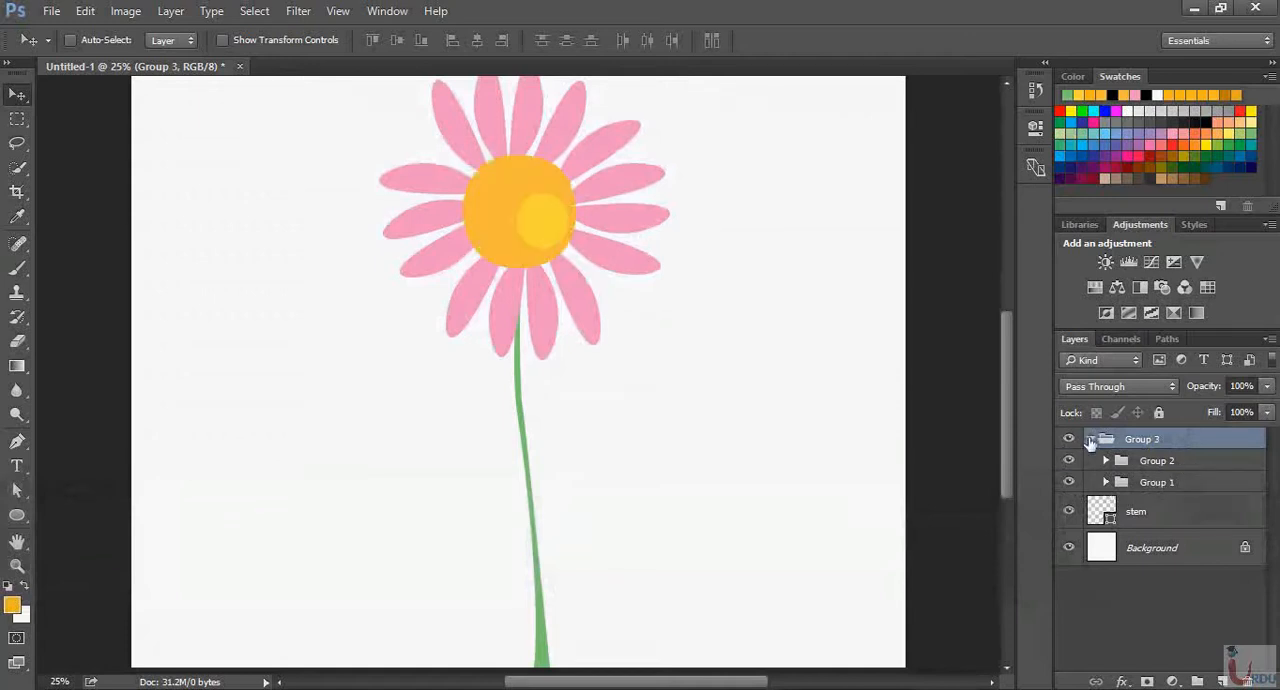
click(1090, 440)
click(1068, 440)
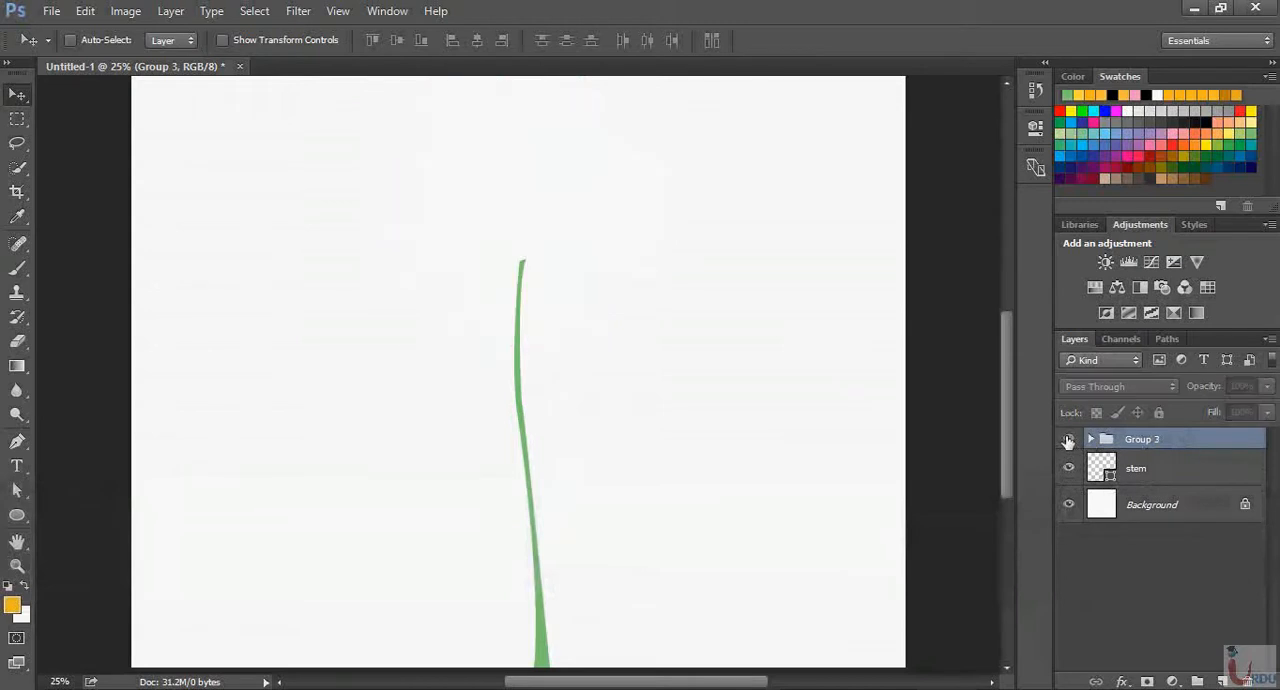
click(1068, 440)
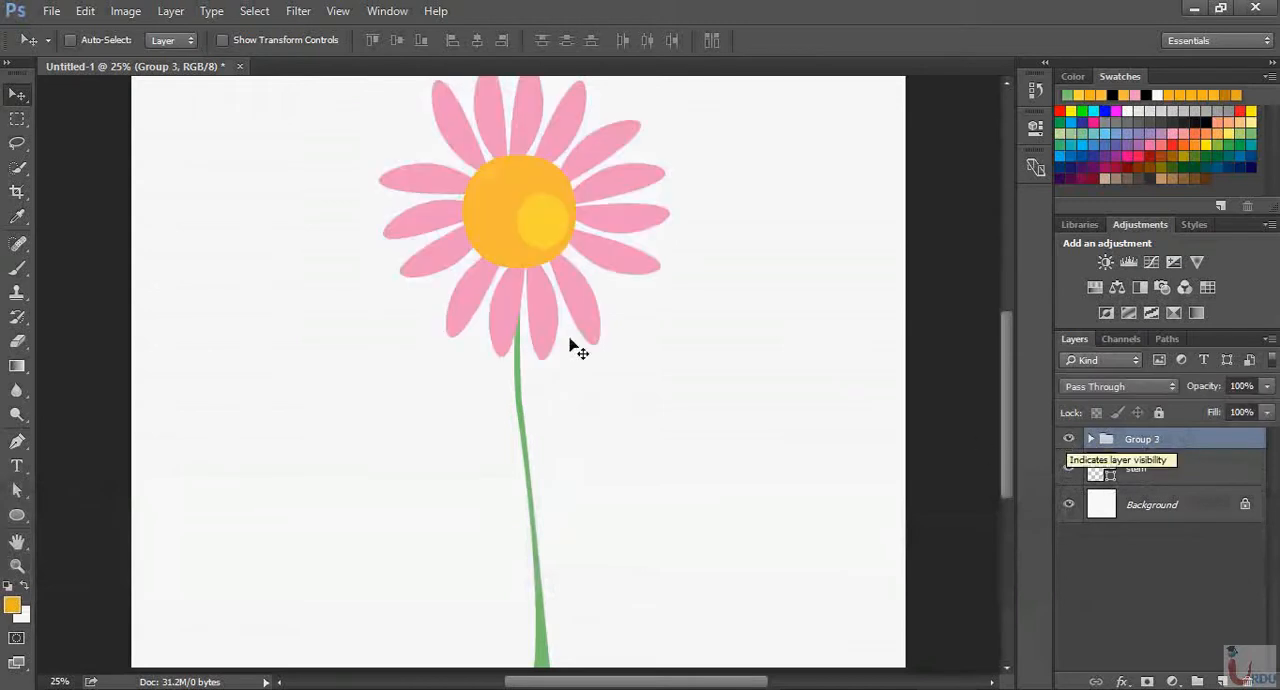
Shift the whole flower-head group slightly left over the upper end of the stem
mouse_move(533, 273)
mouse_down()
mouse_move(517, 271)
mouse_move(536, 272)
mouse_up()
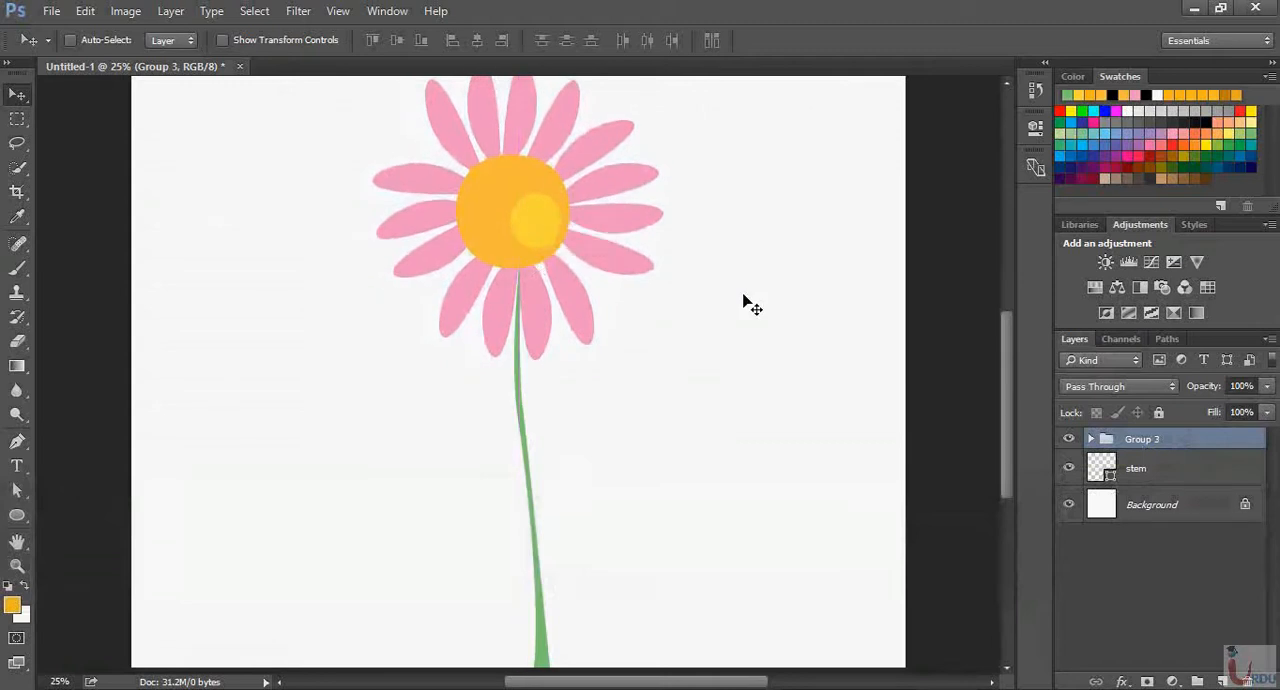
scroll(710, 409, up, 5)
scroll(552, 355, down, 6)
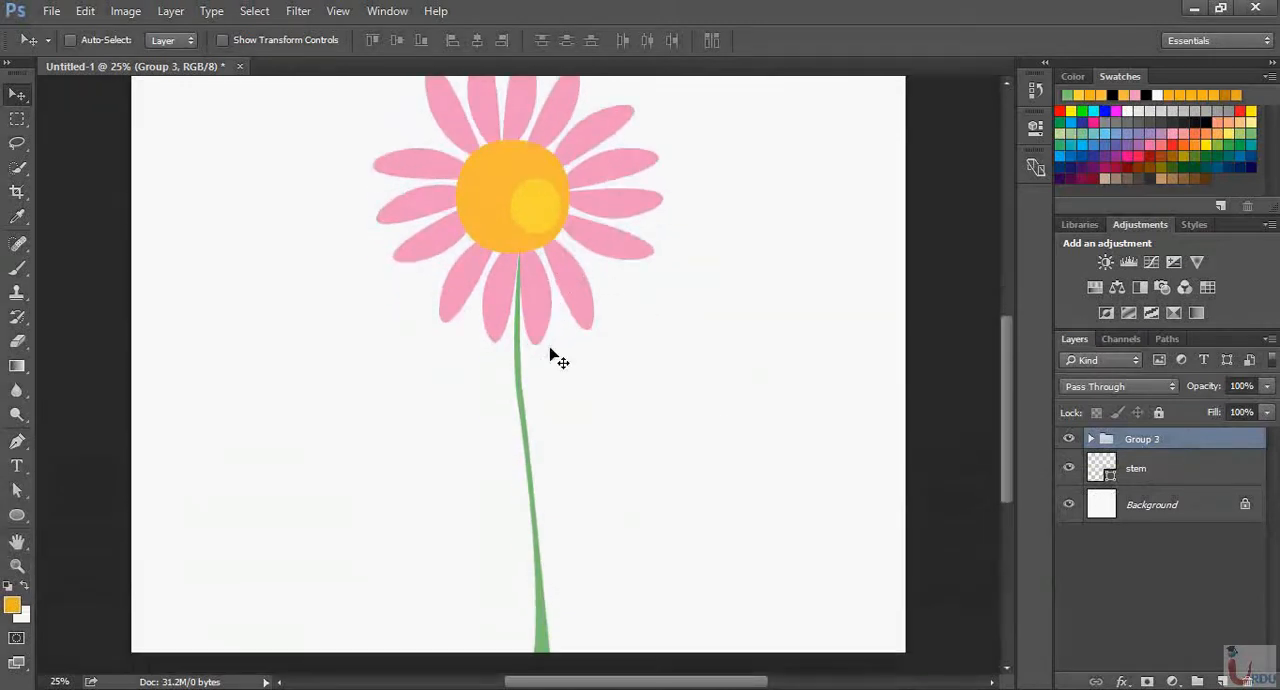
On a new layer above stem, draw a pointed green leaf about 258 by 196 px, rising rightward from mid-stem, with the Pen tool
click(1150, 472)
click(1222, 681)
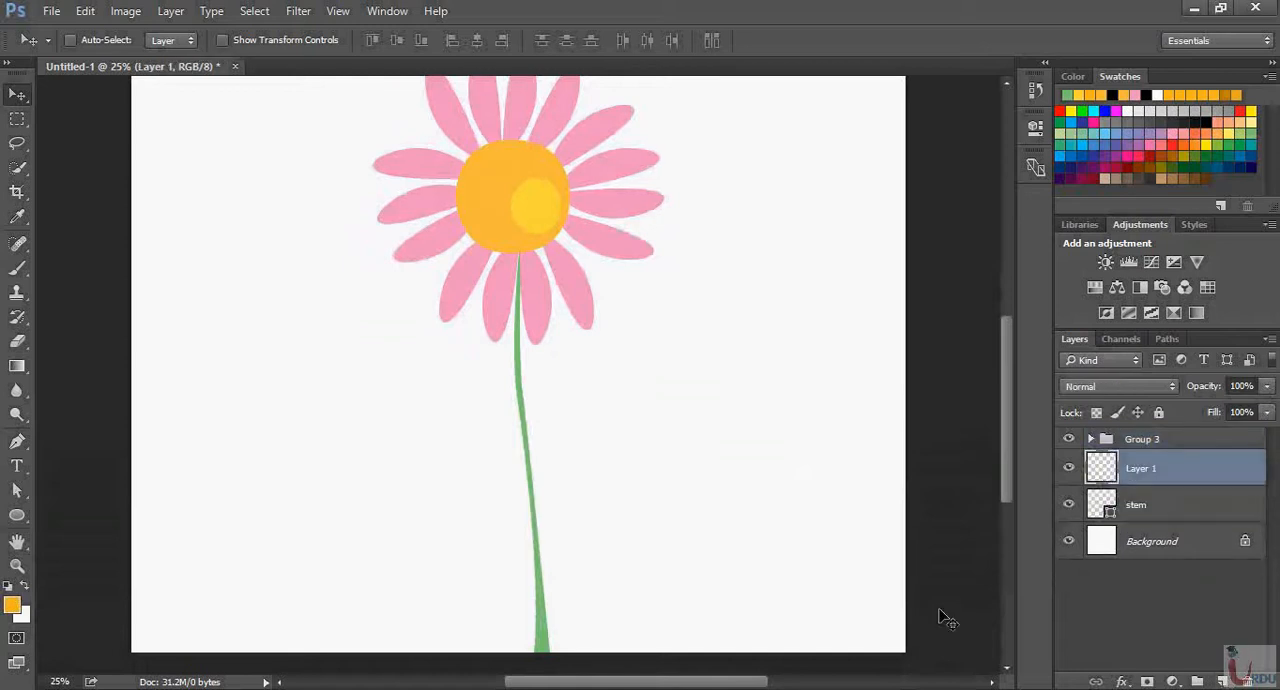
key(ctrl+equal)
key(ctrl+equal)
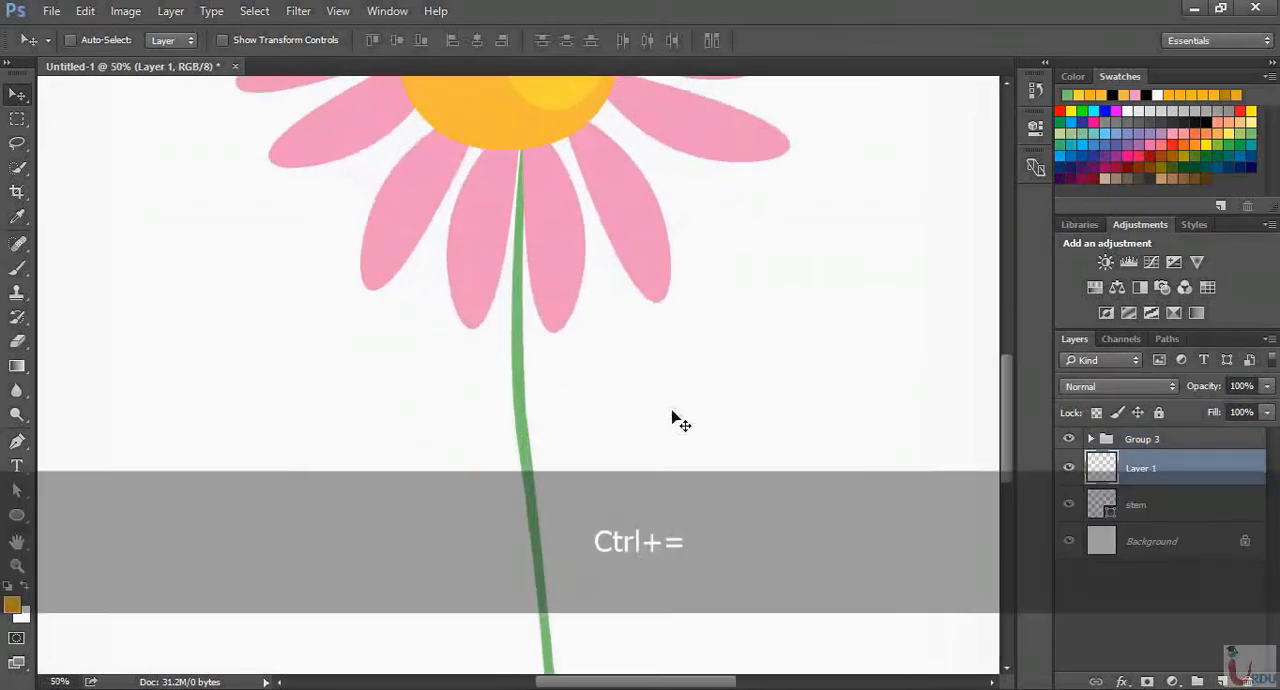
key(space)
drag(672, 418, 651, 223)
key(p)
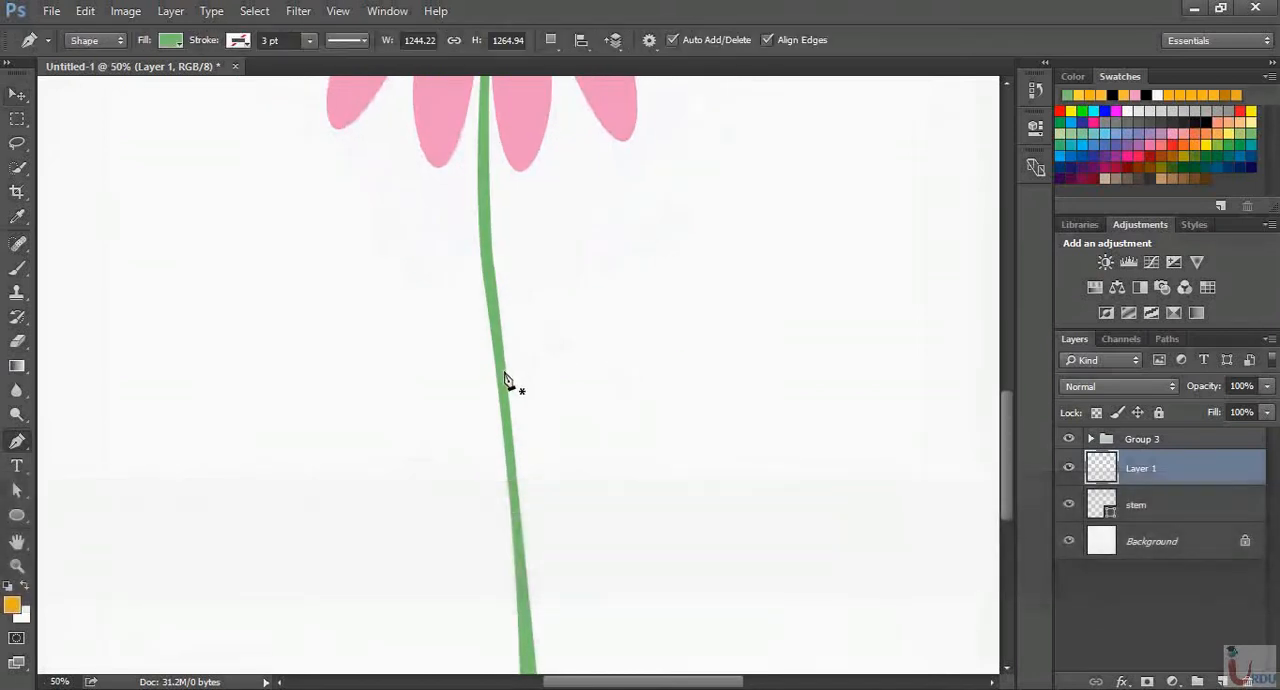
click(504, 373)
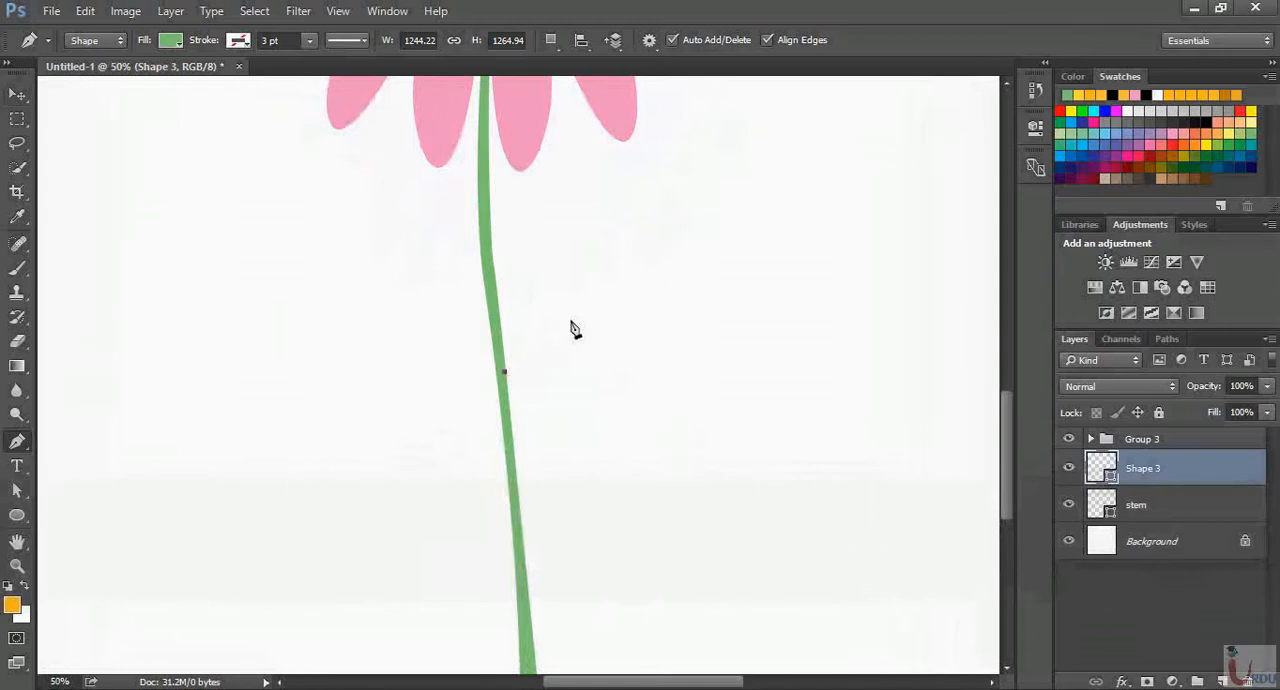
drag(625, 281, 729, 267)
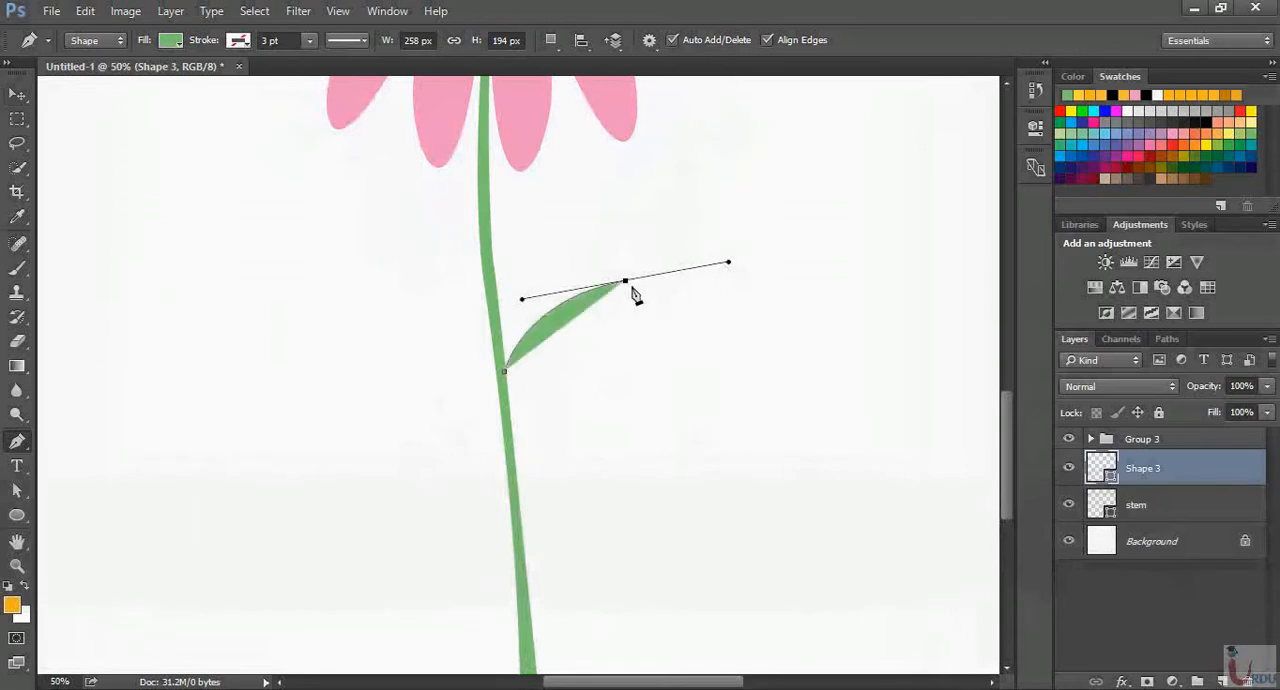
key(alt)
key(alt)
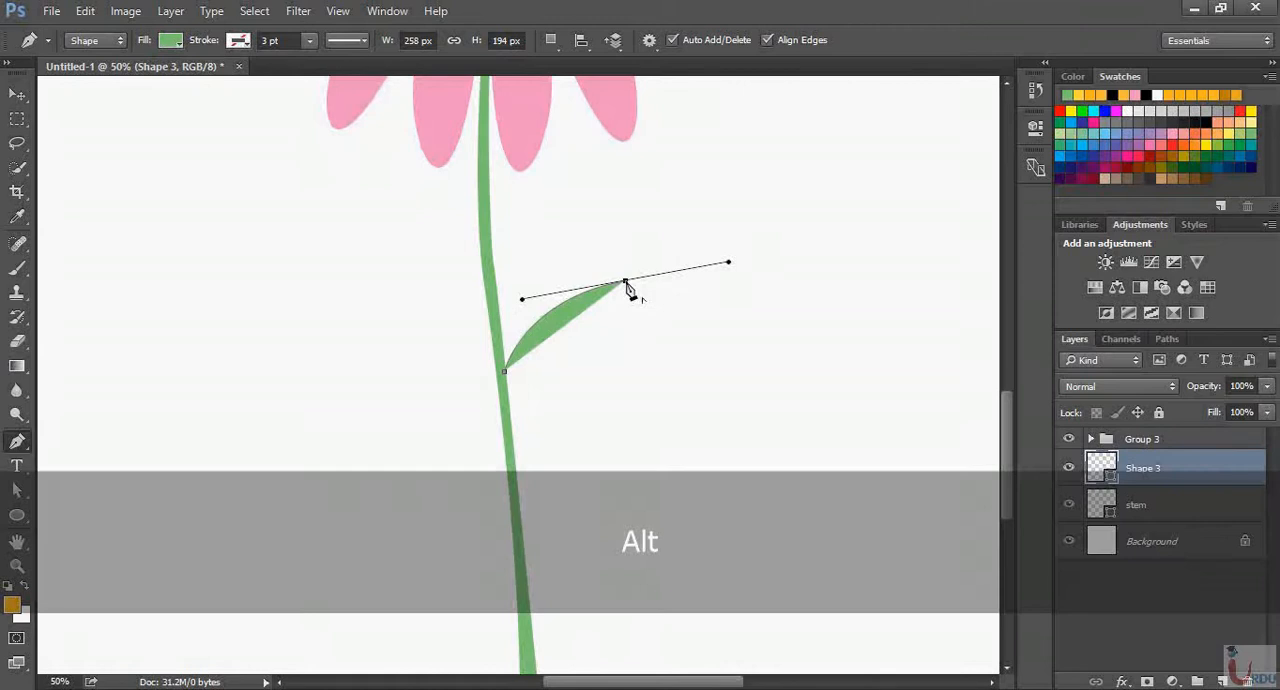
alt+click(626, 283)
drag(505, 374, 438, 367)
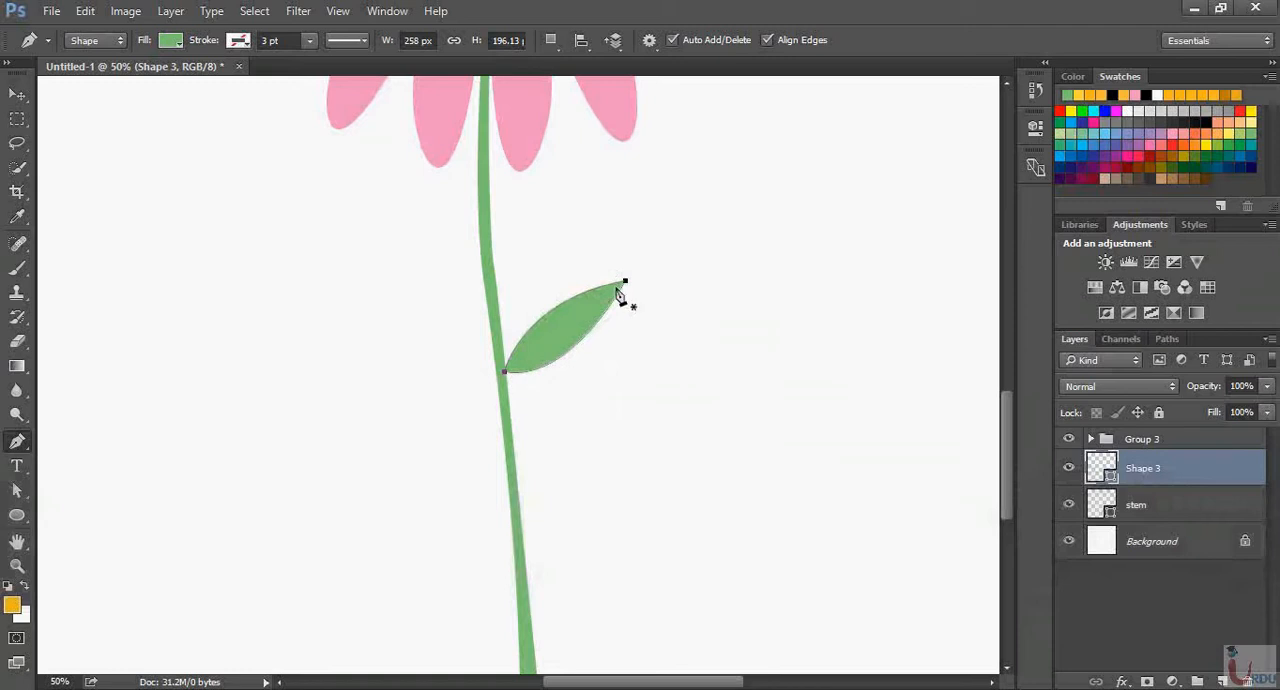
On a new layer above the leaf, draw a closed Pen shape about 280 by 219 px covering the leaf's lower half from base to tip
click(1207, 504)
click(1200, 472)
click(1222, 681)
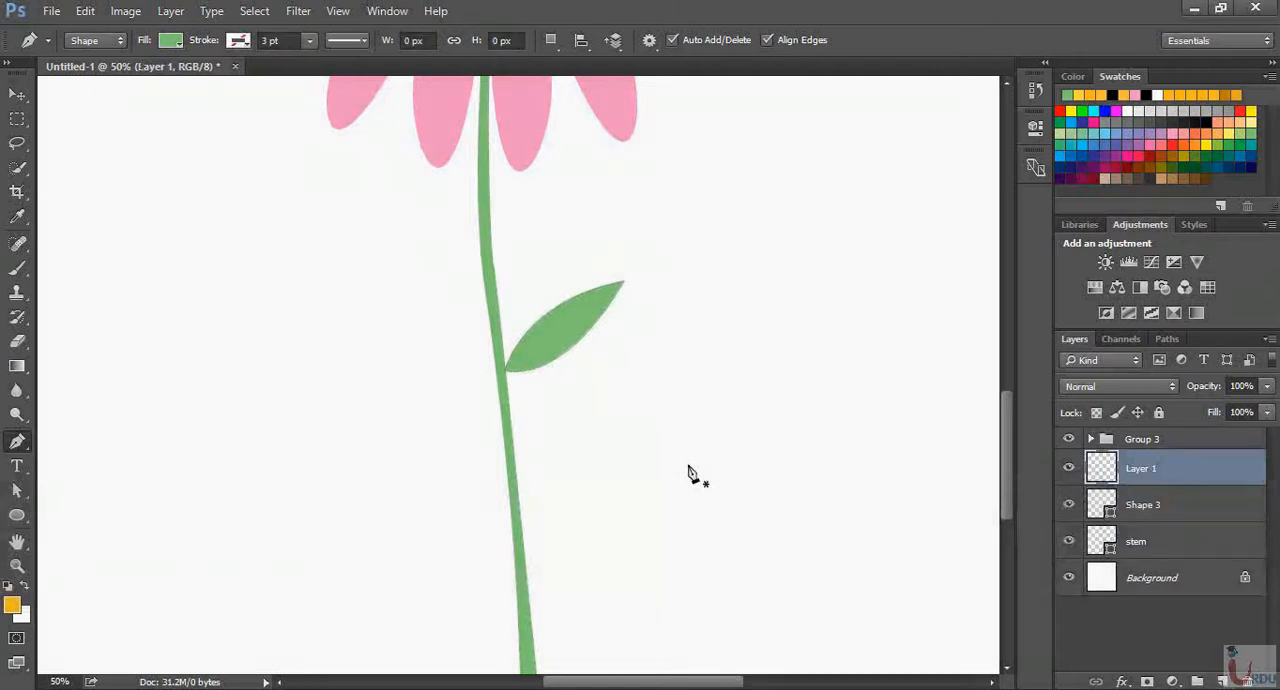
key(ctrl+equal)
key(ctrl+equal)
key(space)
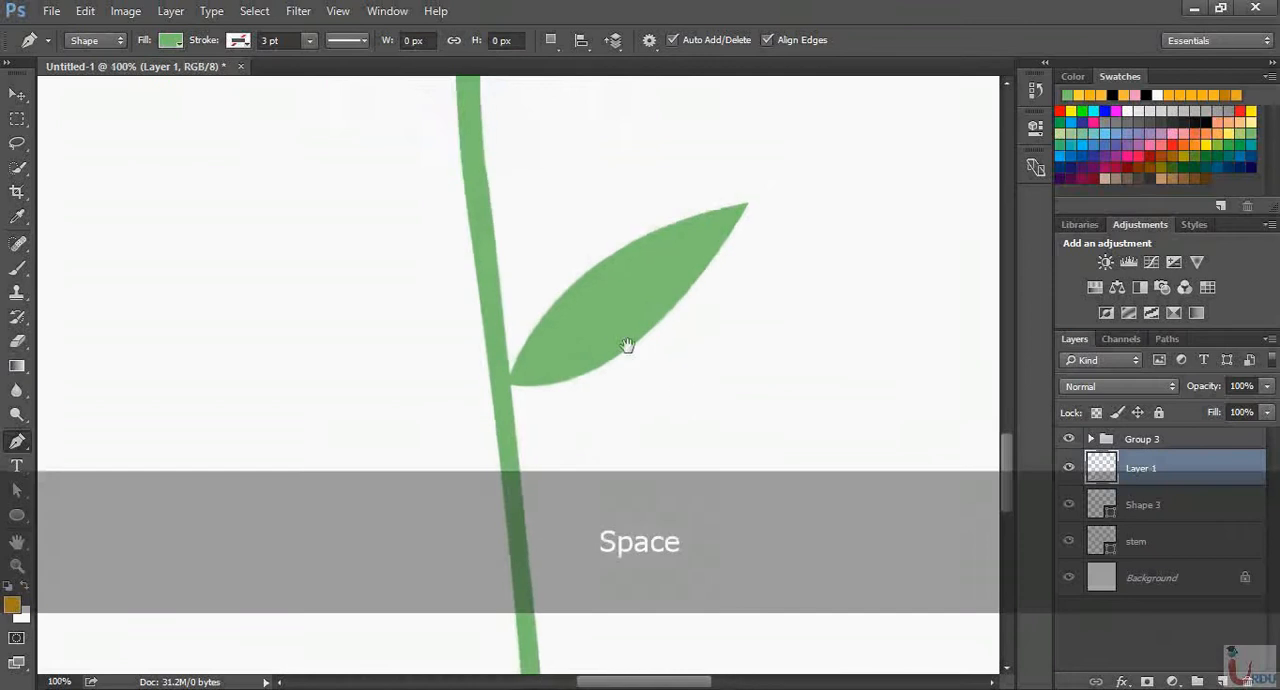
drag(626, 349, 531, 311)
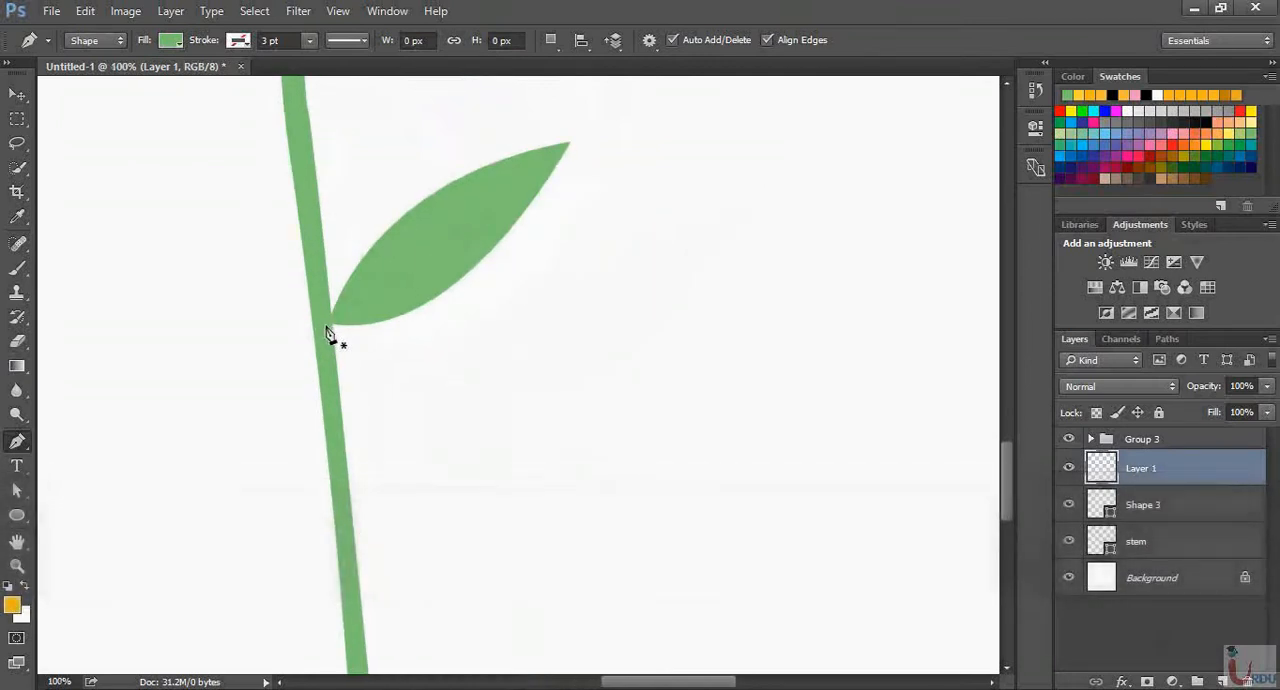
click(327, 327)
click(573, 143)
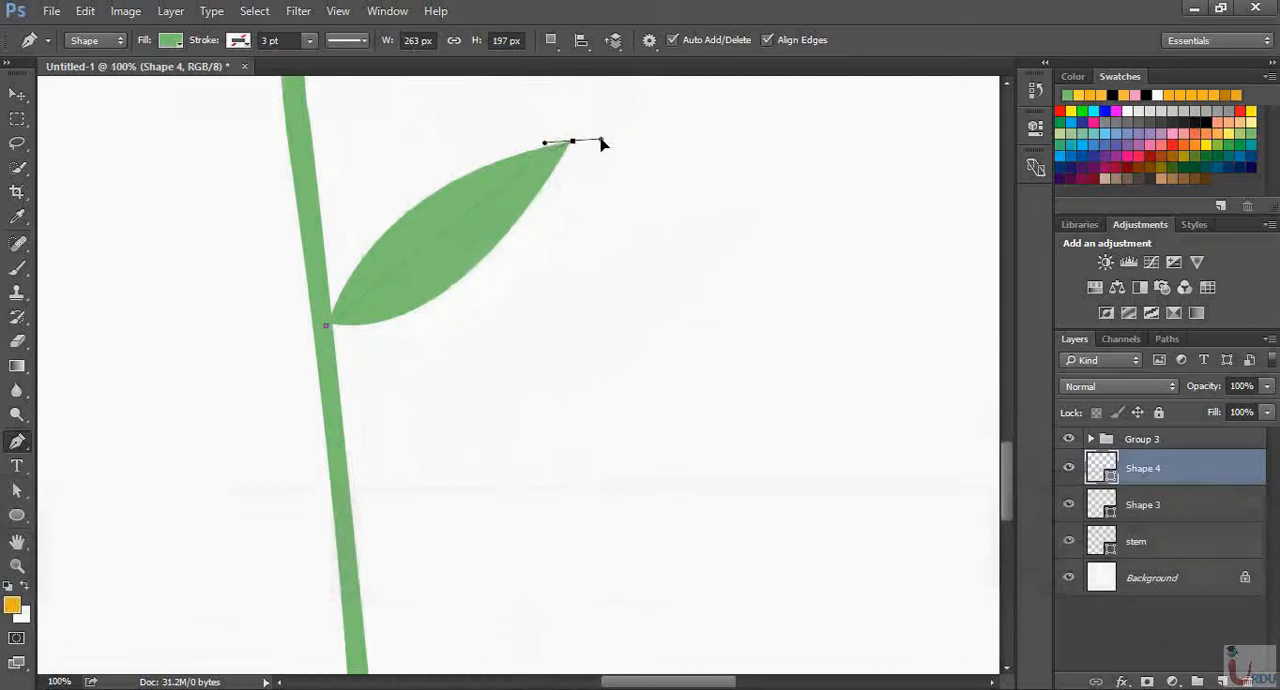
click(583, 198)
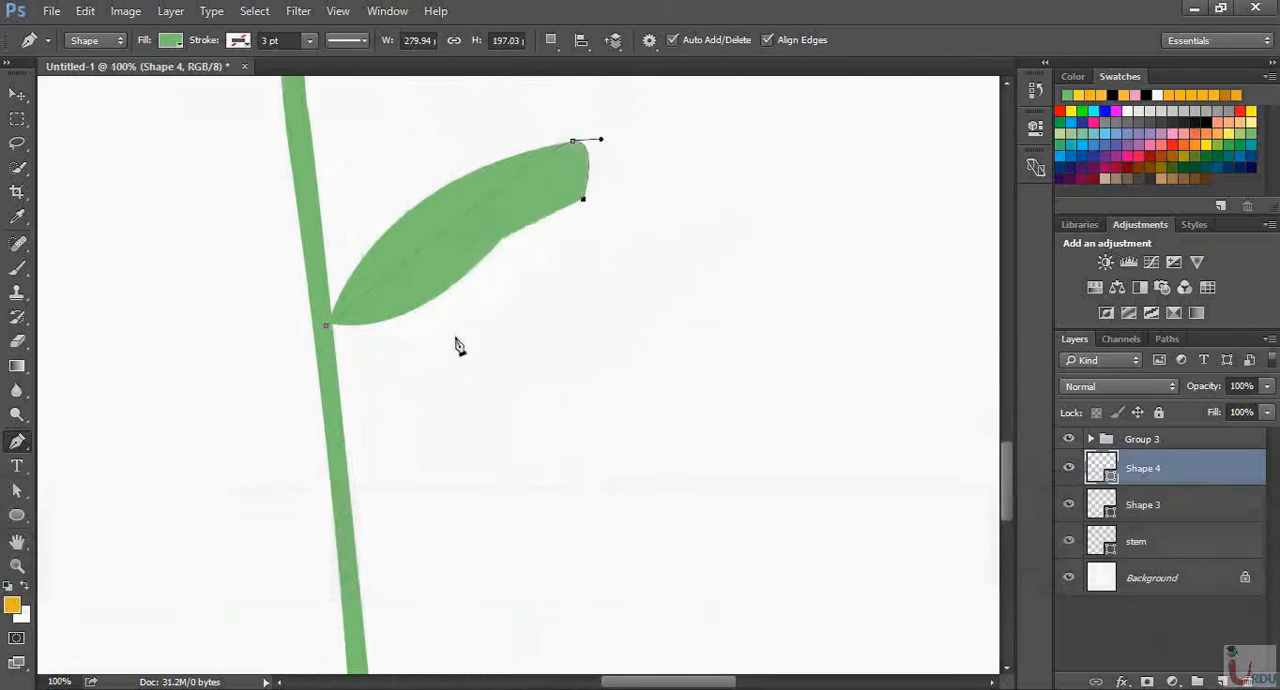
click(422, 346)
click(328, 329)
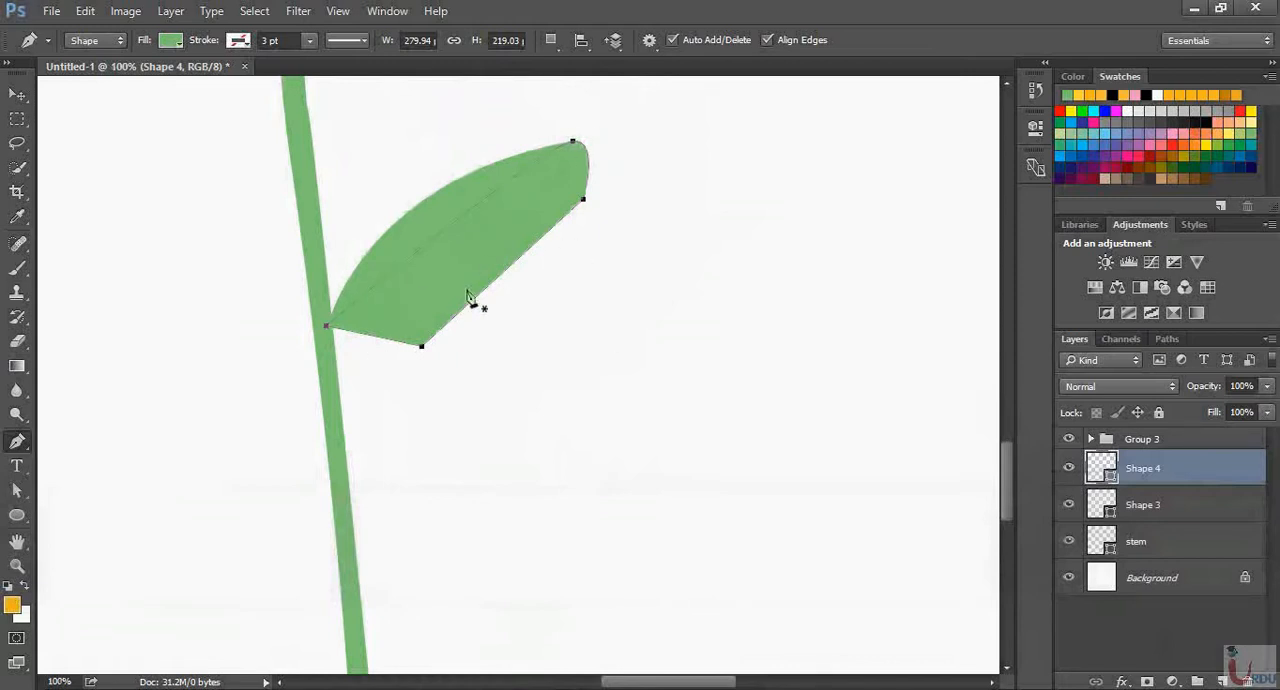
Change the fill of the shape over the leaf's lower half to a light yellow-green swatch
click(179, 44)
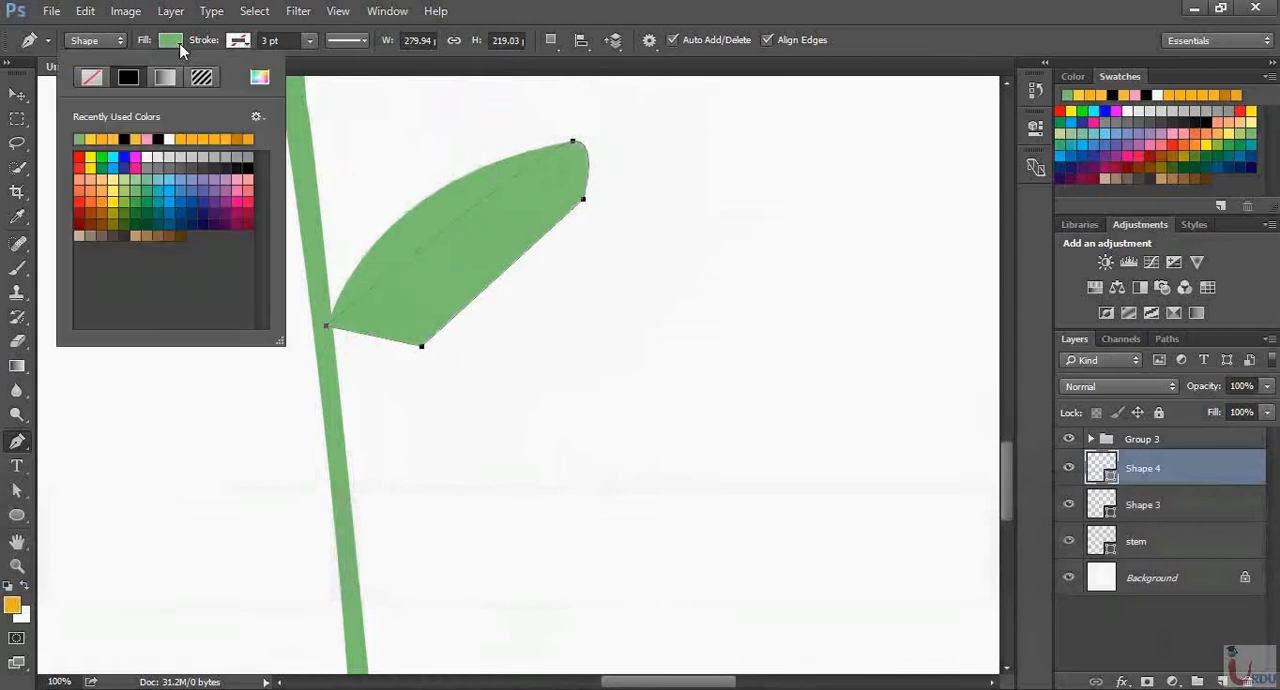
click(133, 181)
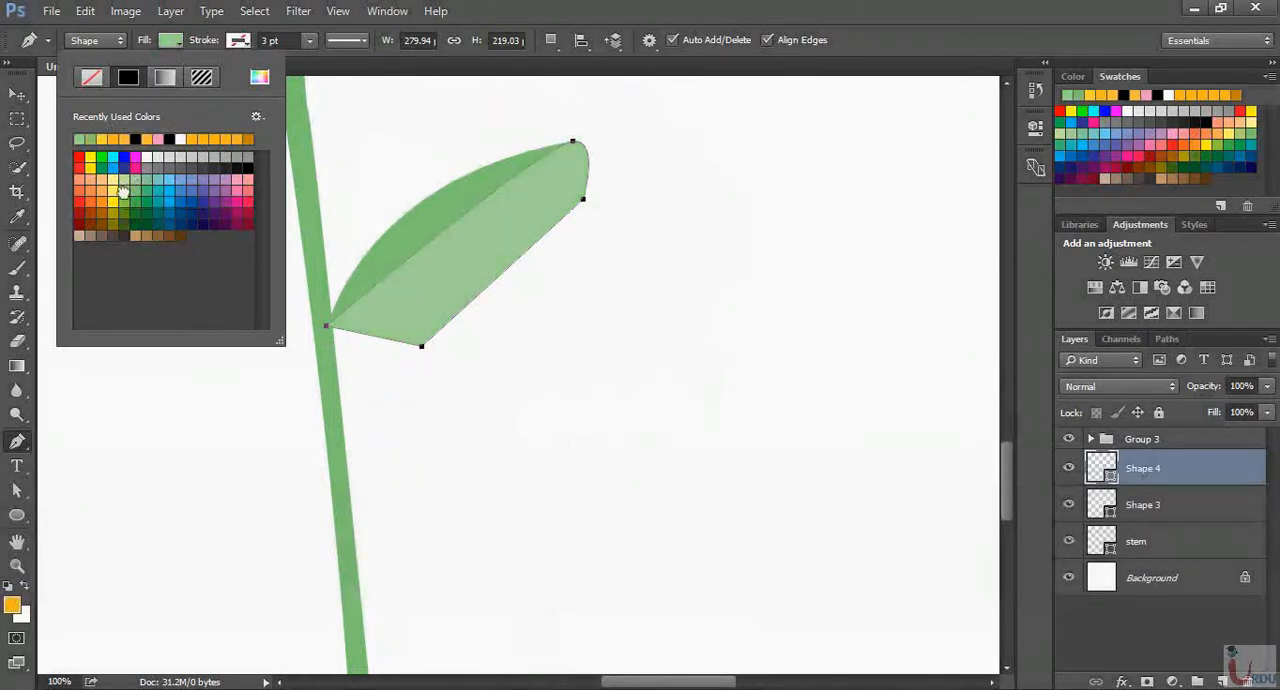
click(129, 194)
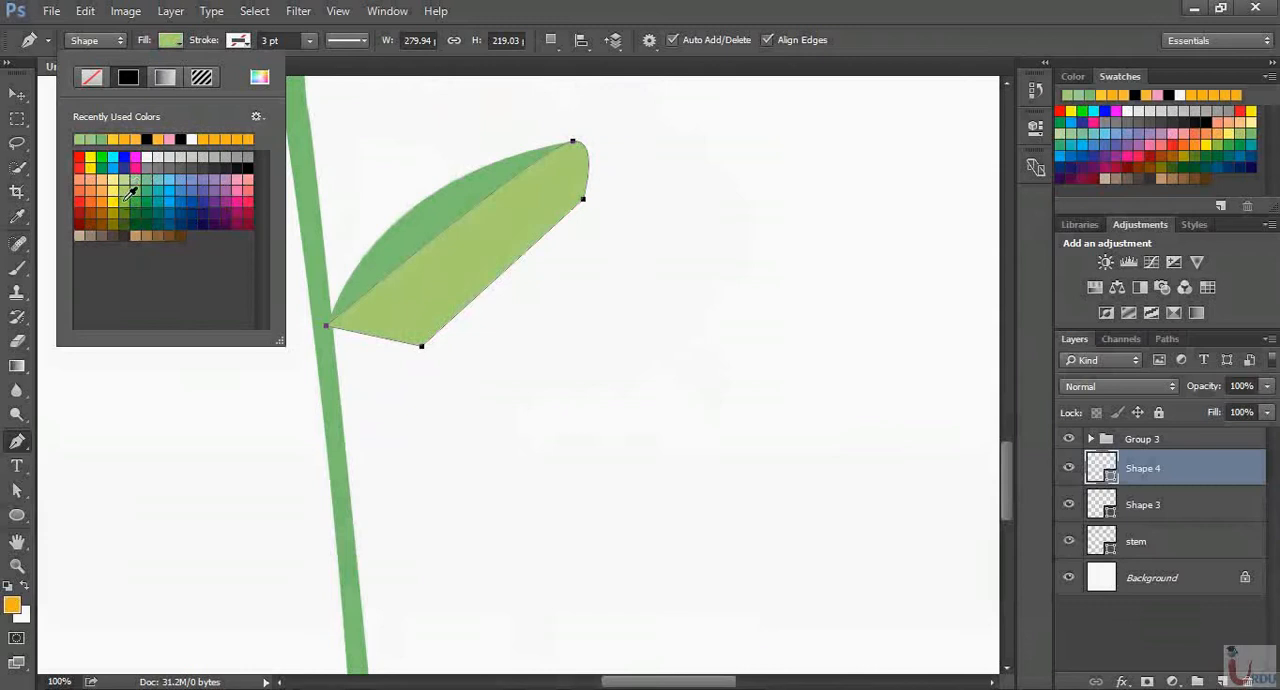
click(162, 44)
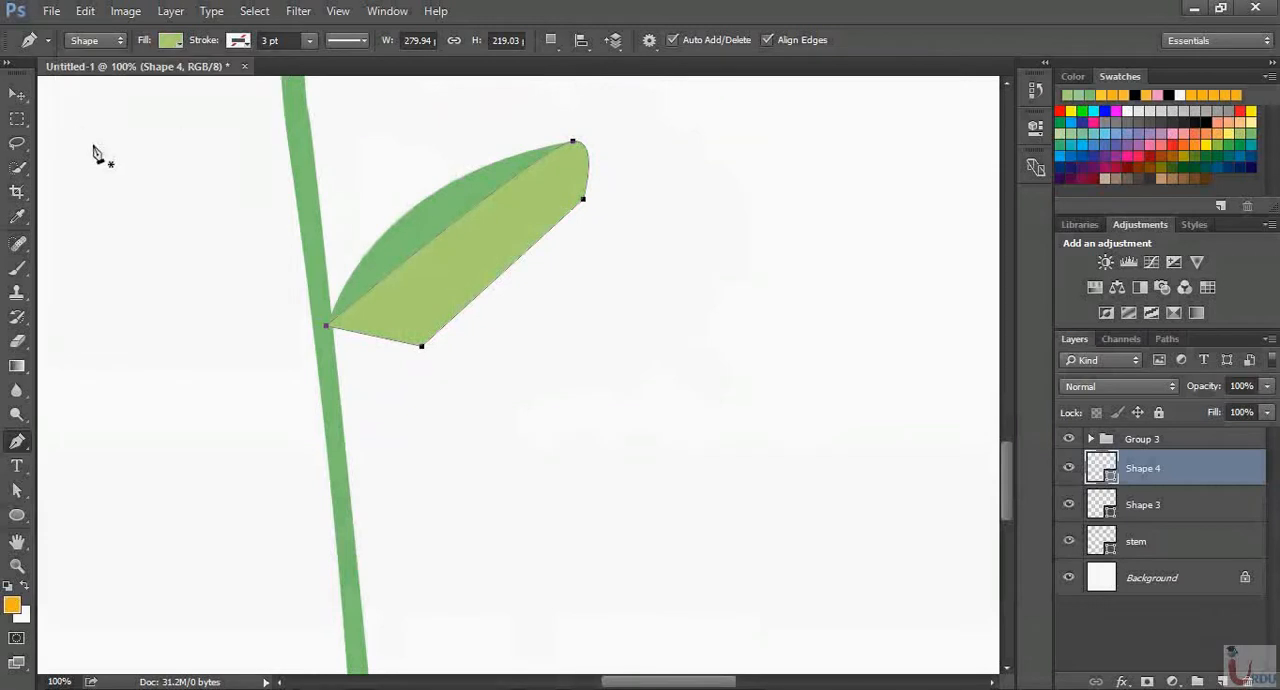
Compare the two leaf layers by toggling their visibility, and clip the light green Shape 4 to Shape 3 with a clipping mask
click(17, 94)
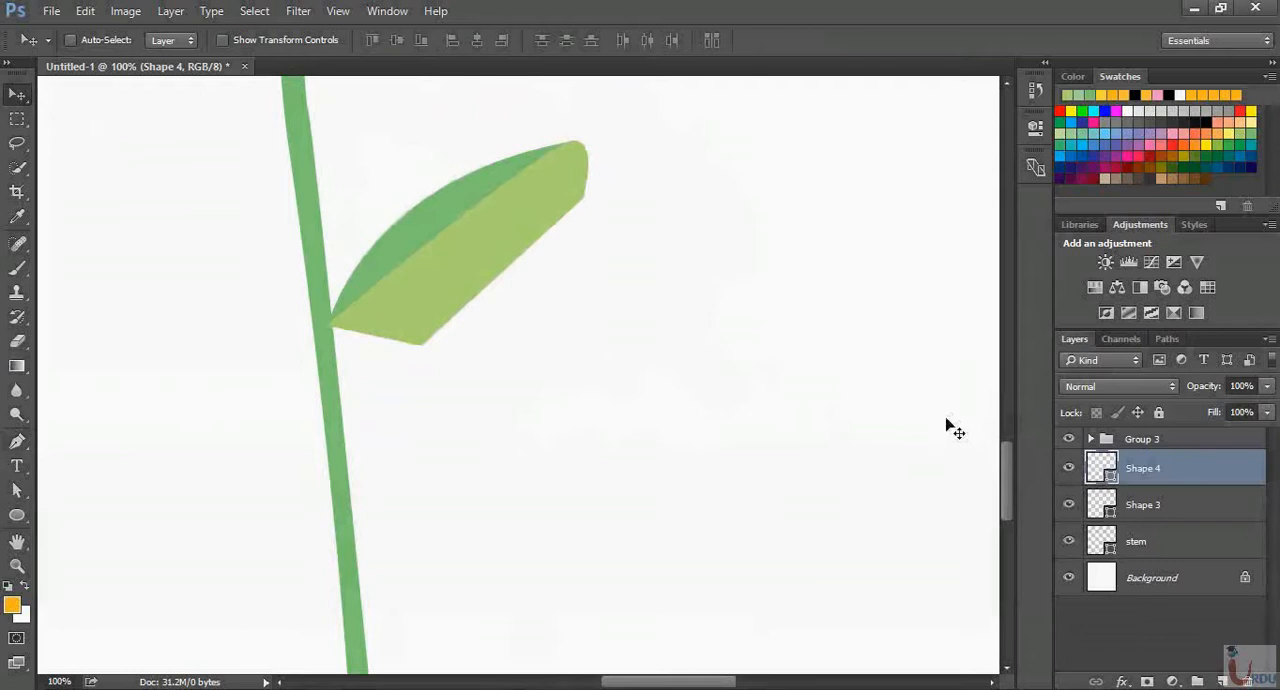
click(1069, 505)
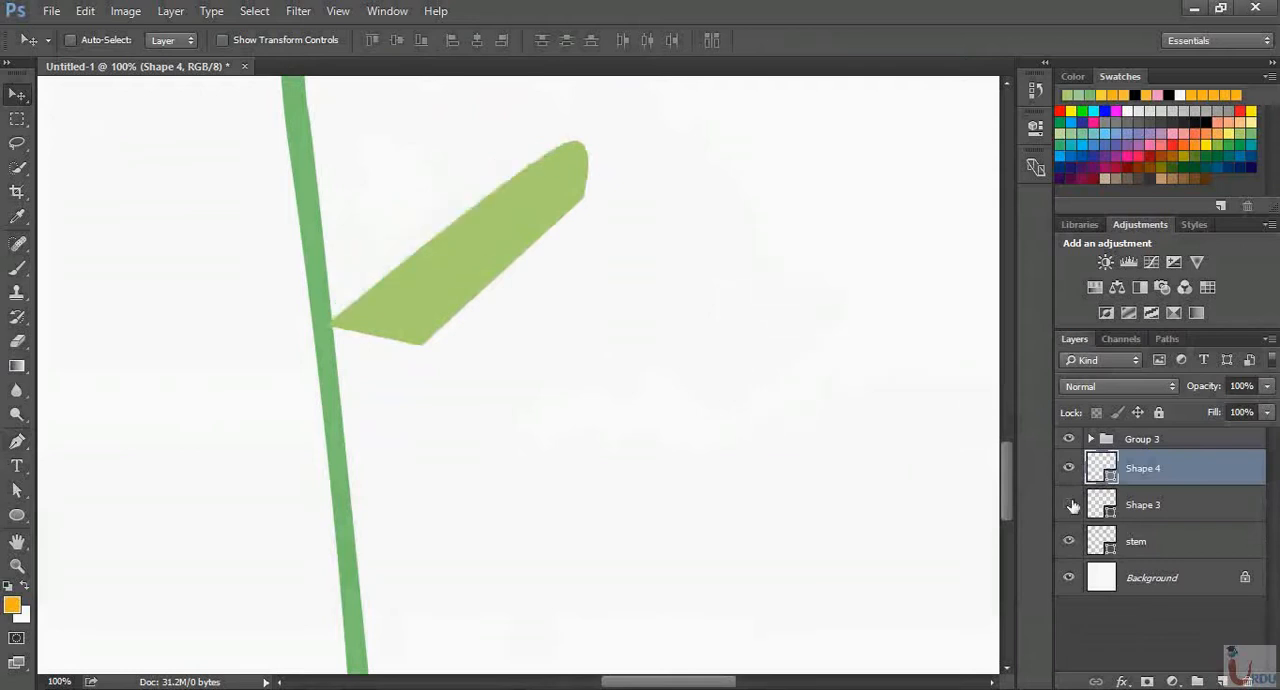
click(1069, 505)
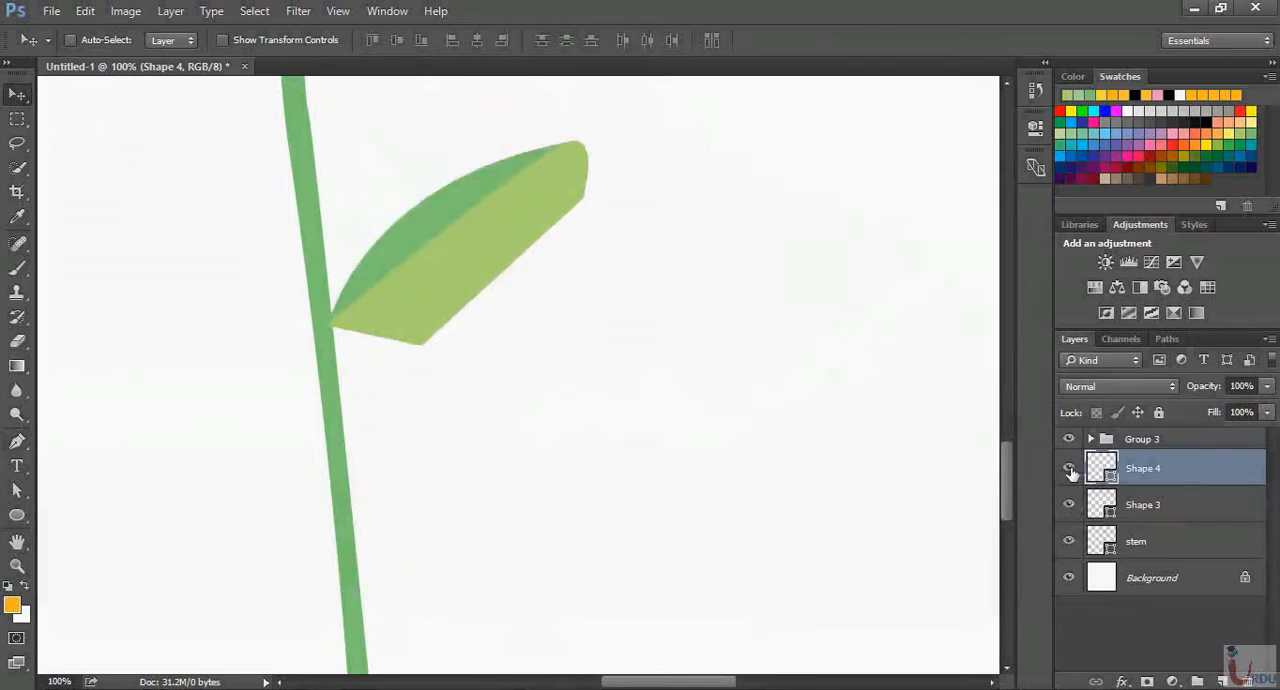
click(1069, 470)
click(1069, 470)
right_click(1143, 468)
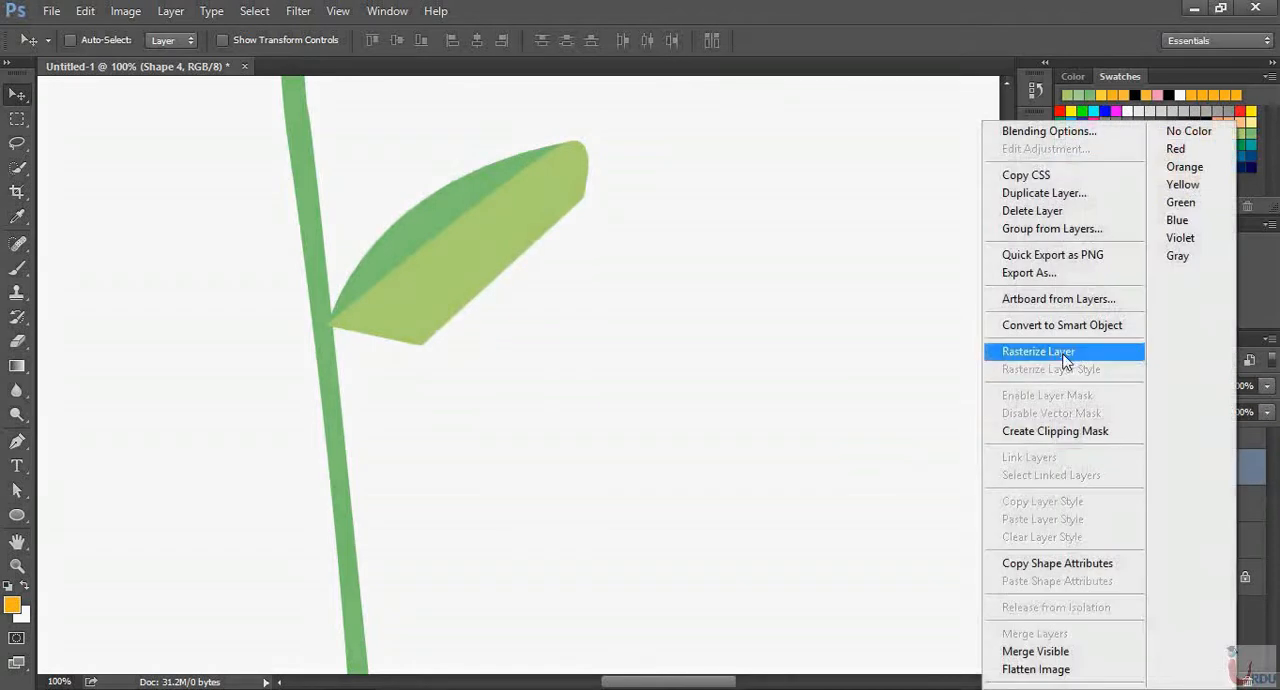
click(1102, 432)
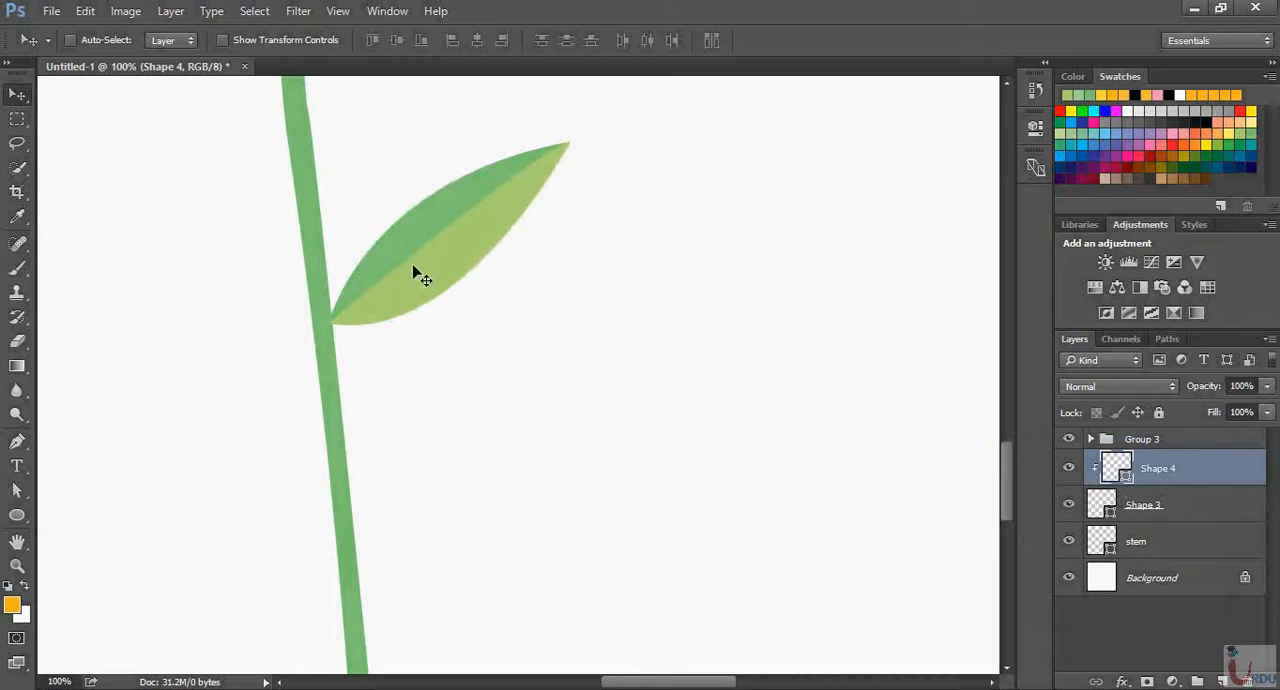
Nudge the clipped light green shape slightly up and left to align its edge with the leaf's midline
drag(417, 272, 414, 266)
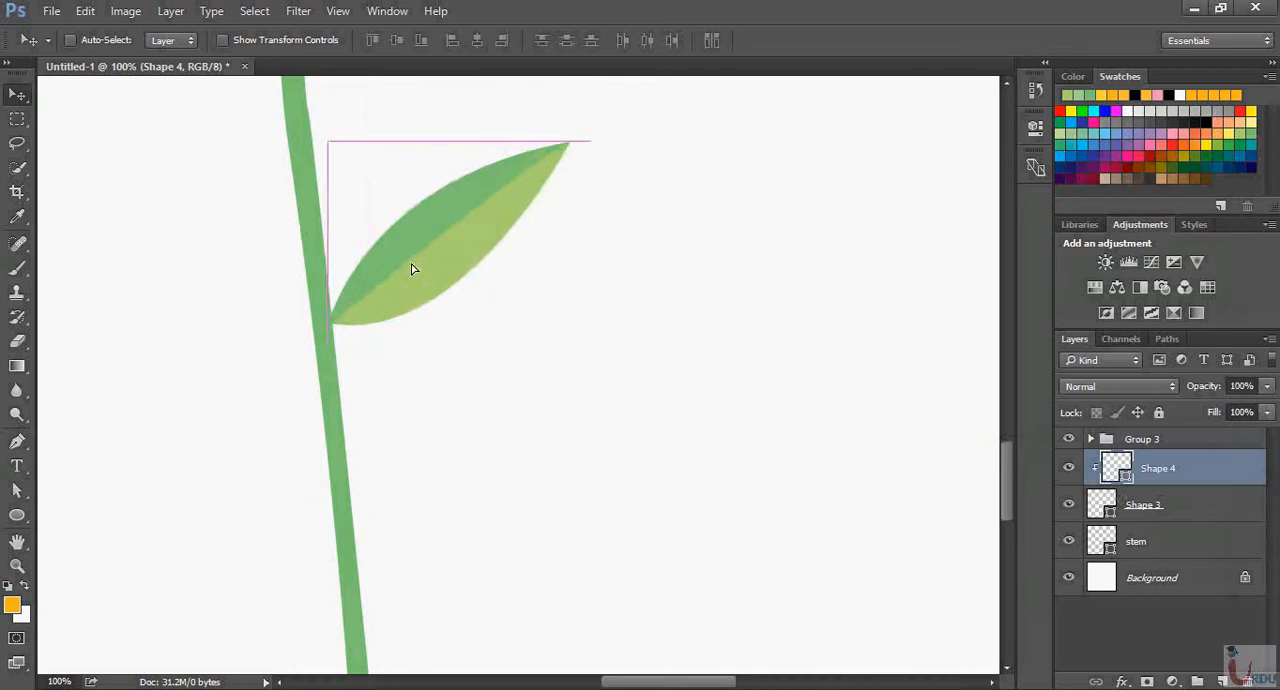
key(Left)
key(Up)
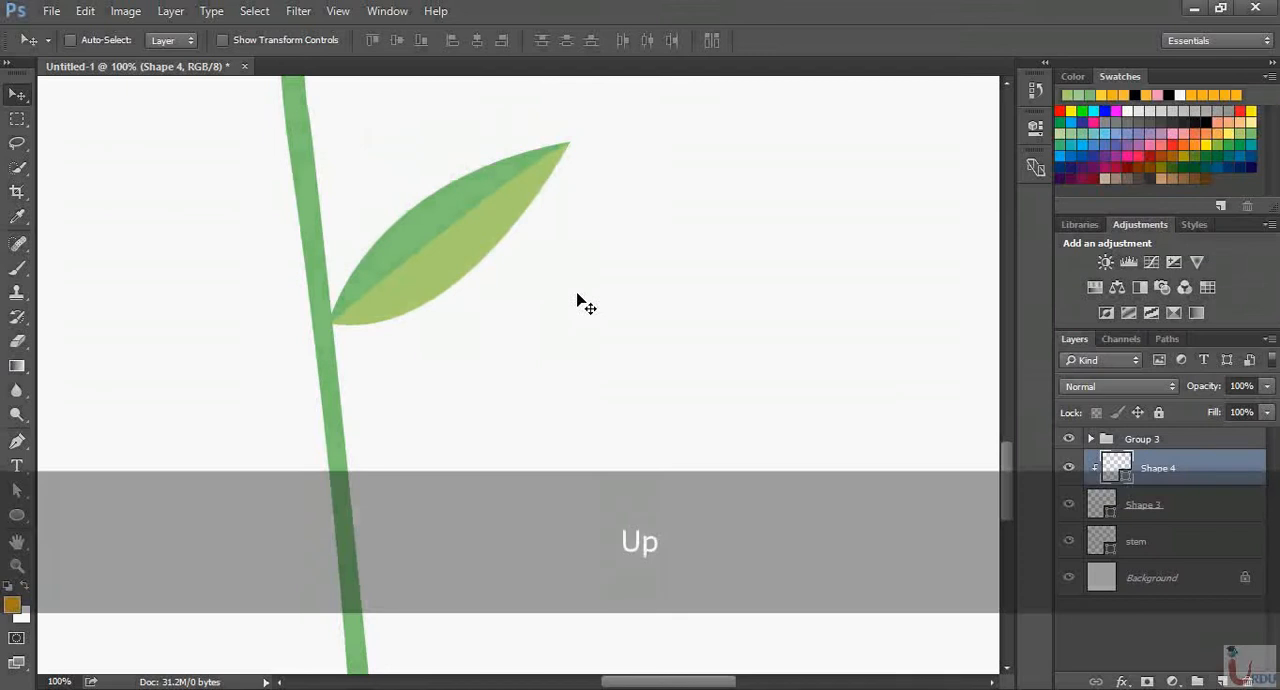
key(Right)
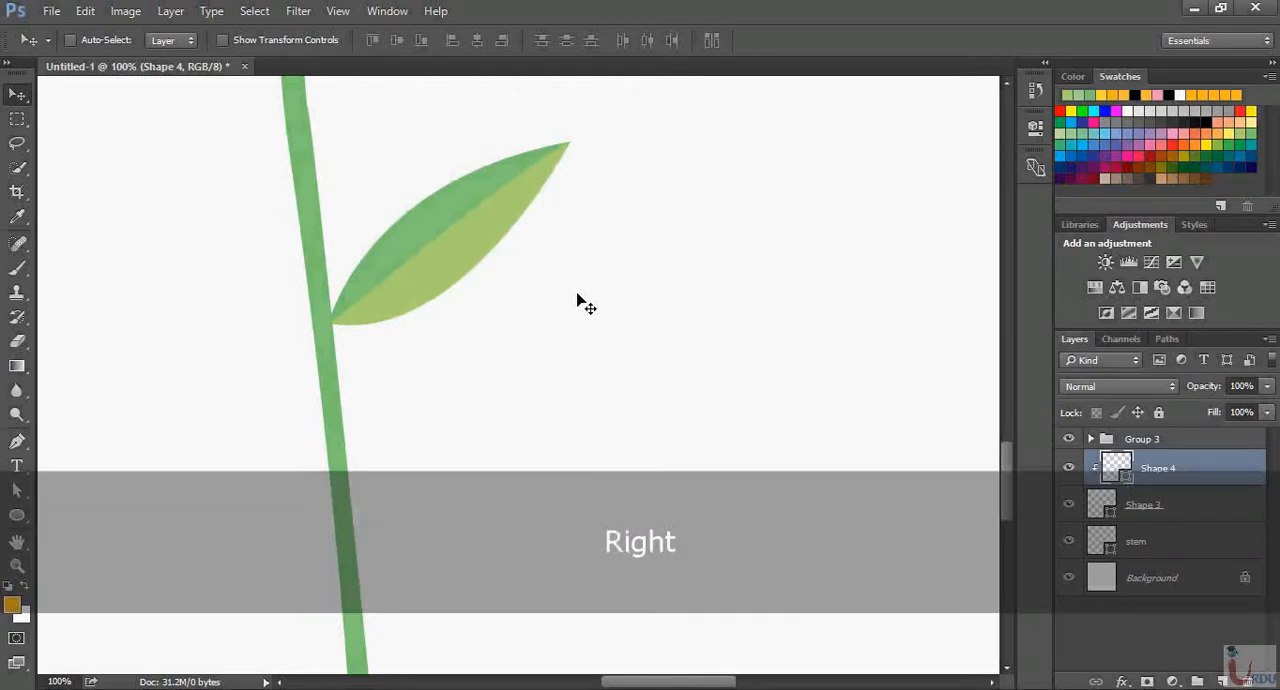
Group the two leaf shape layers, Shape 4 and Shape 3, and name the group leaf1
key(ctrl+minus)
key(ctrl+minus)
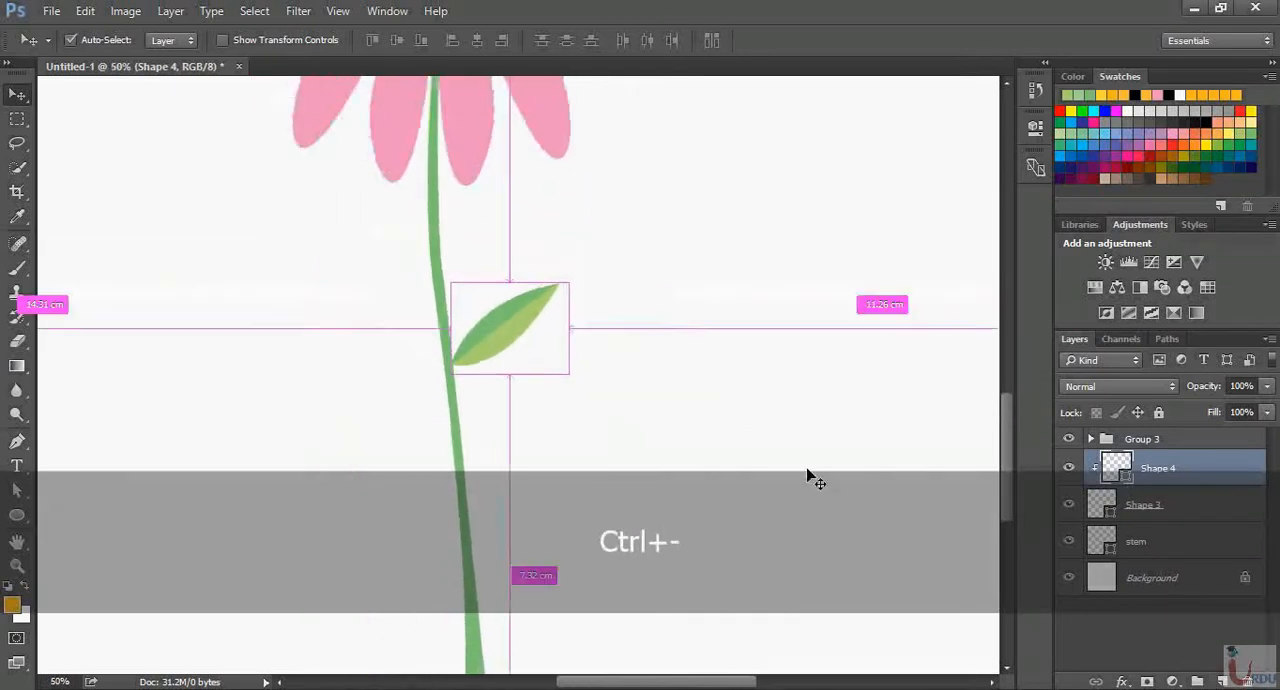
key(ctrl+minus)
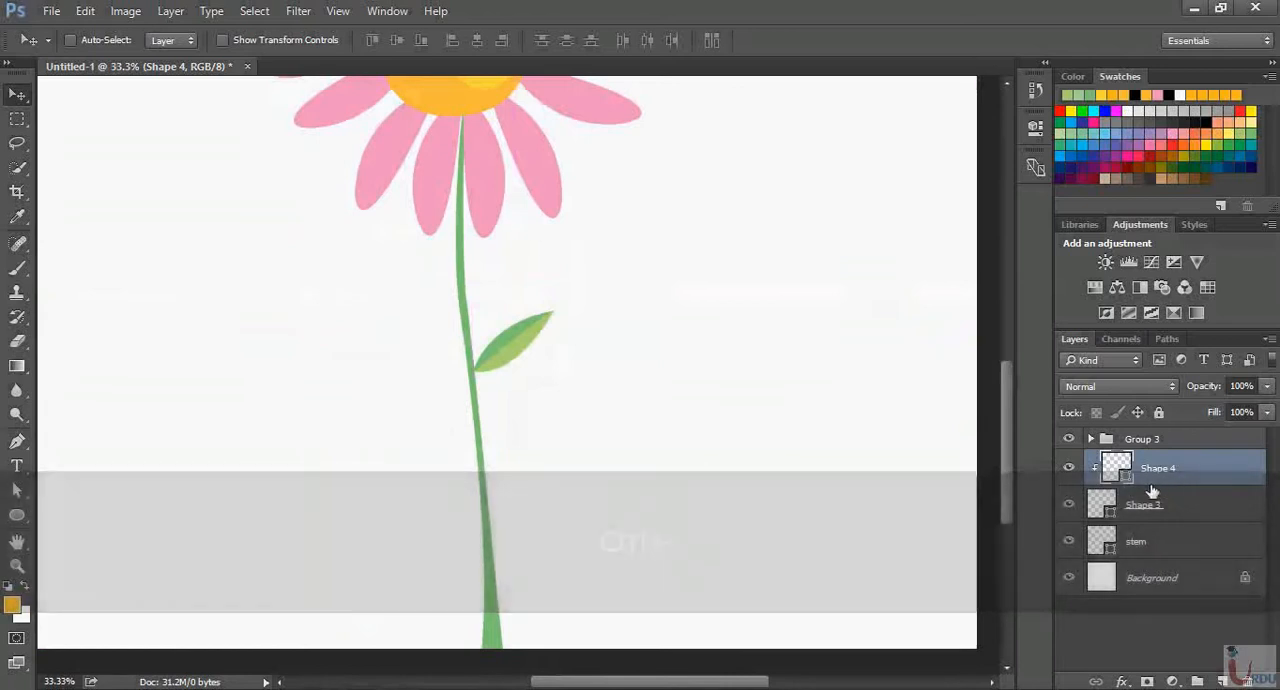
shift+click(1198, 516)
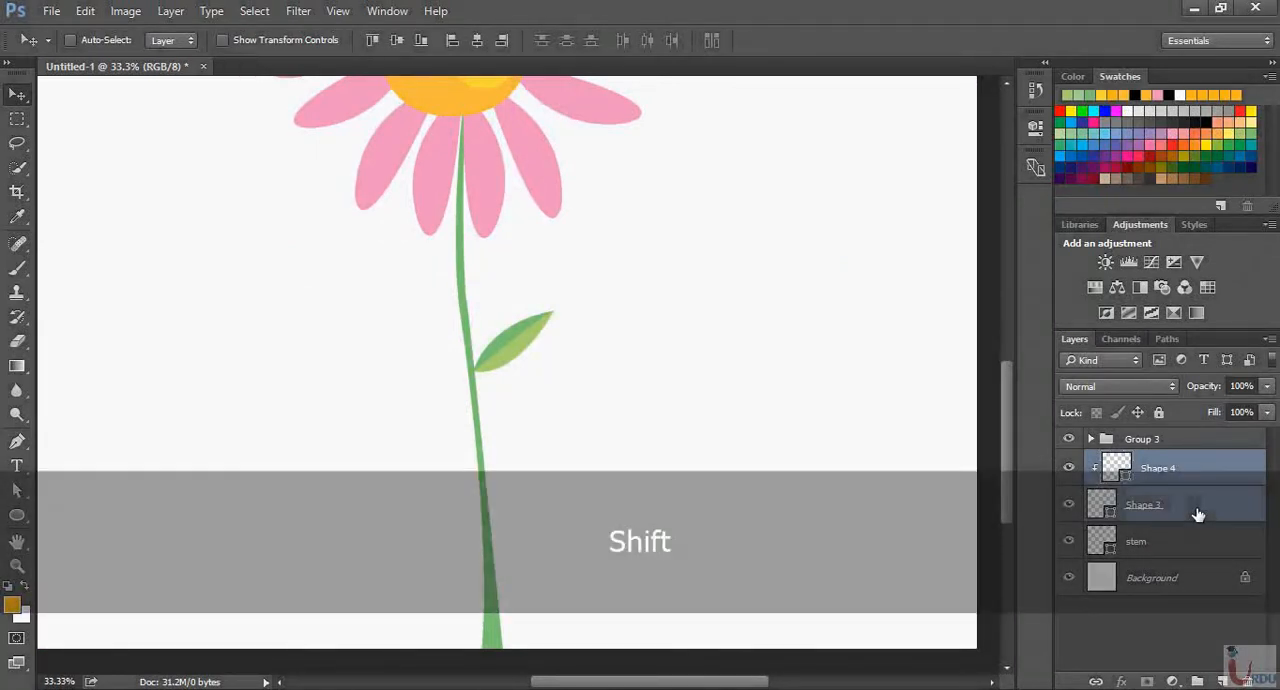
key(ctrl+g)
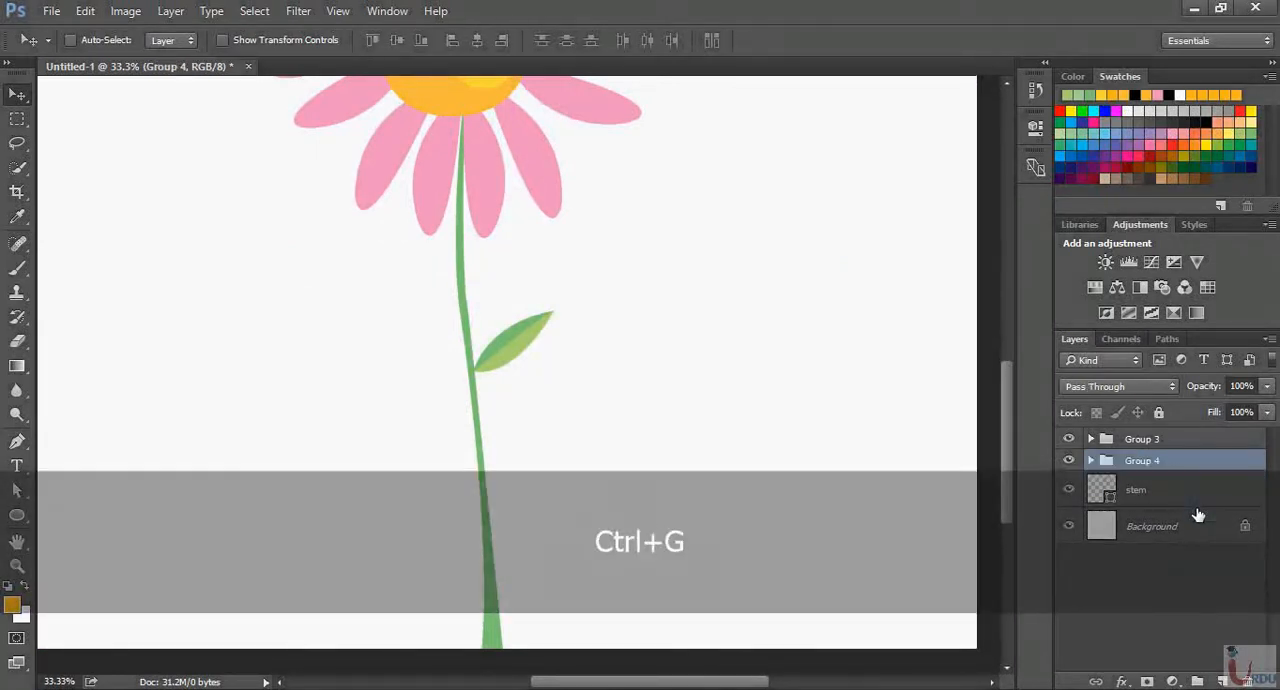
double_click(1135, 466)
text(leaf1)
key(Return)
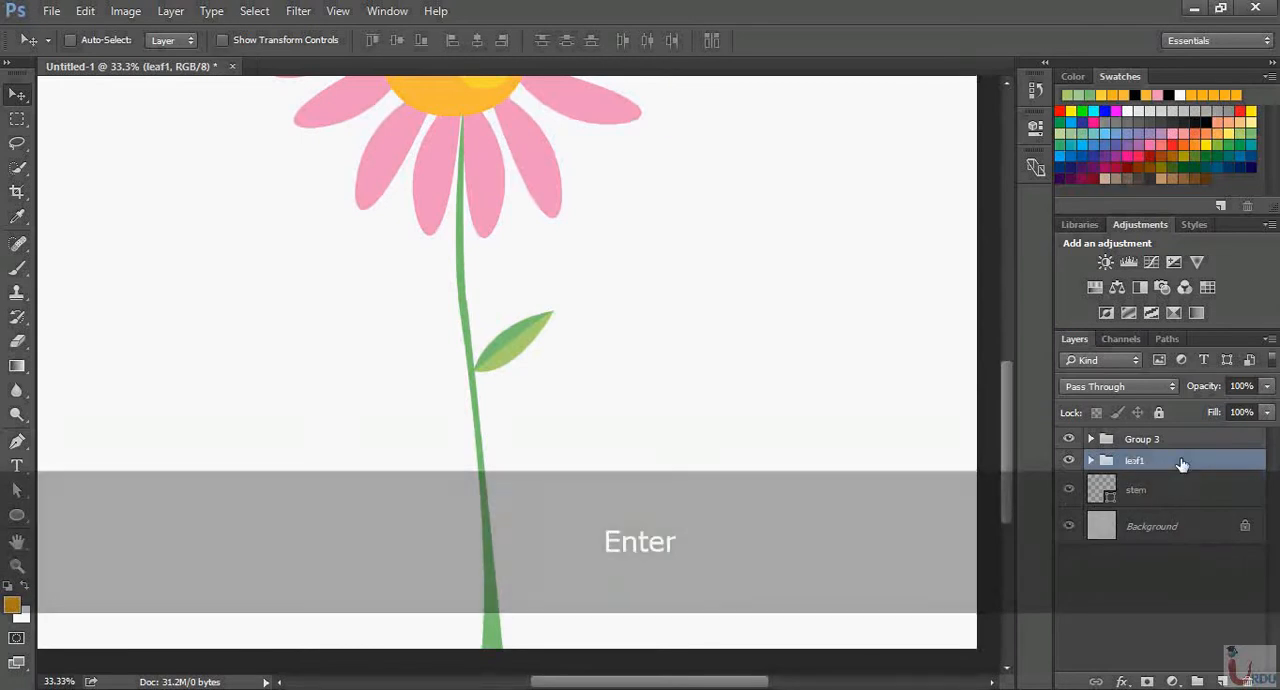
Duplicate the leaf1 group, move the copy below the original leaf and flip it horizontally
drag(1242, 634, 1222, 681)
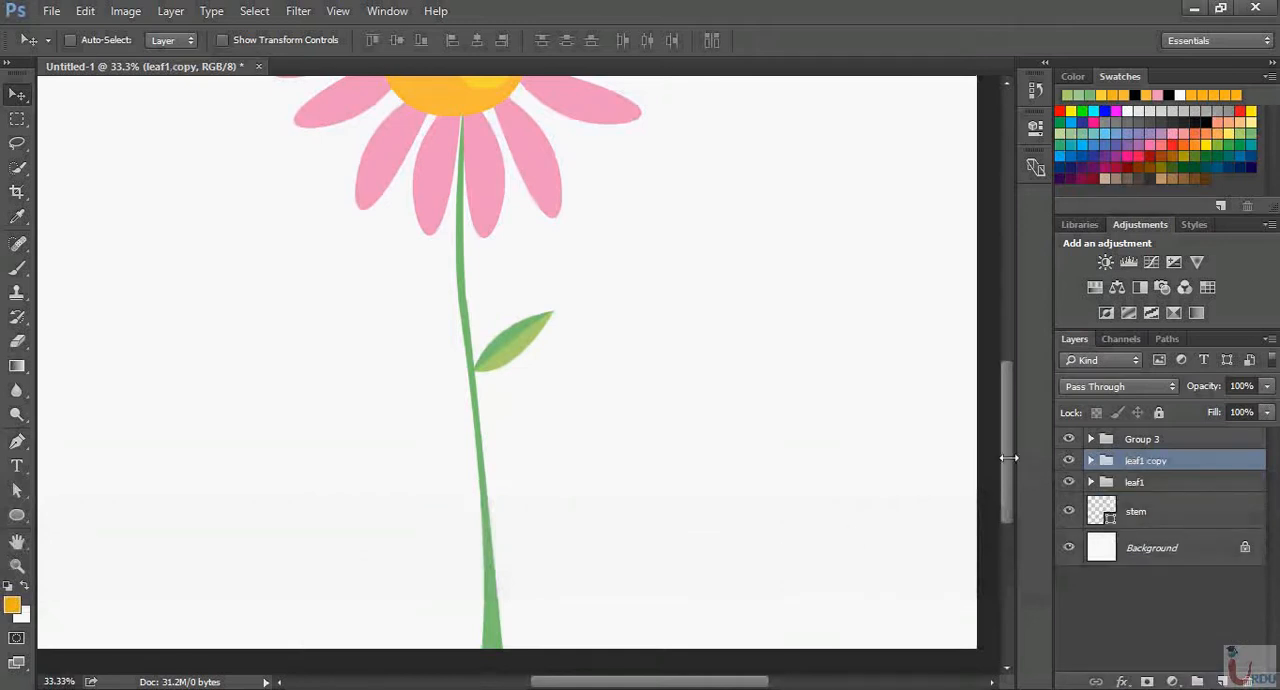
drag(529, 349, 525, 415)
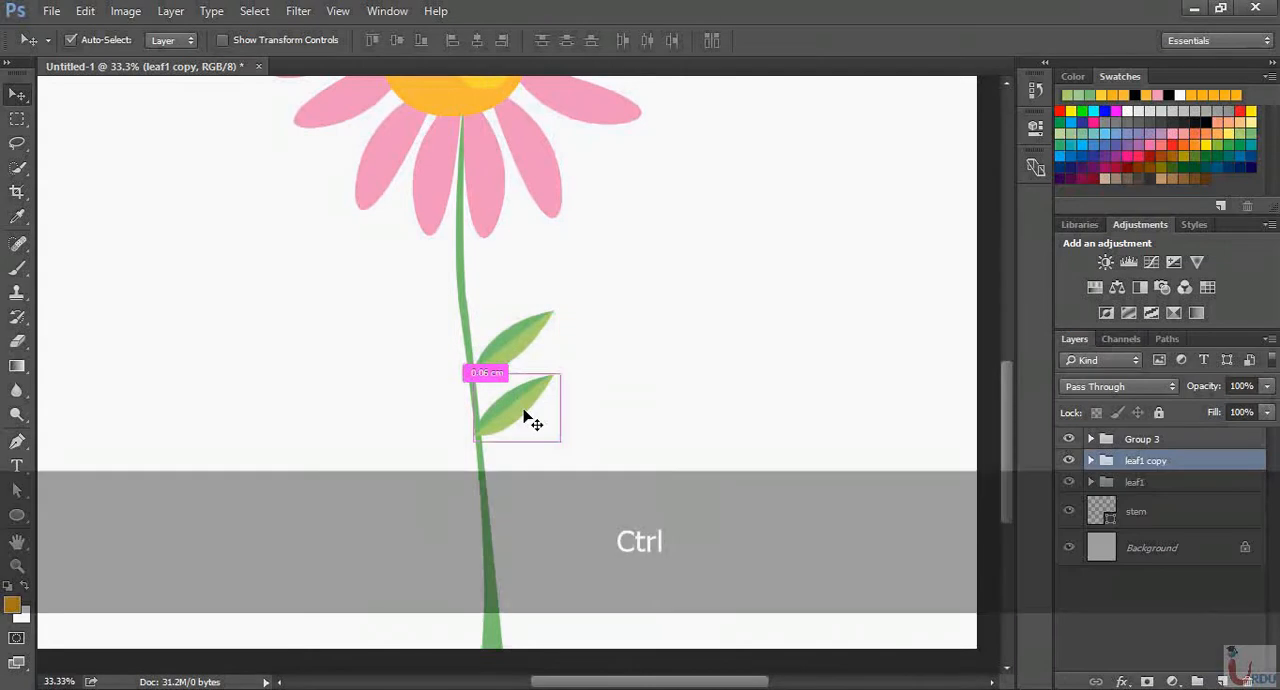
key(ctrl+t)
right_click(533, 412)
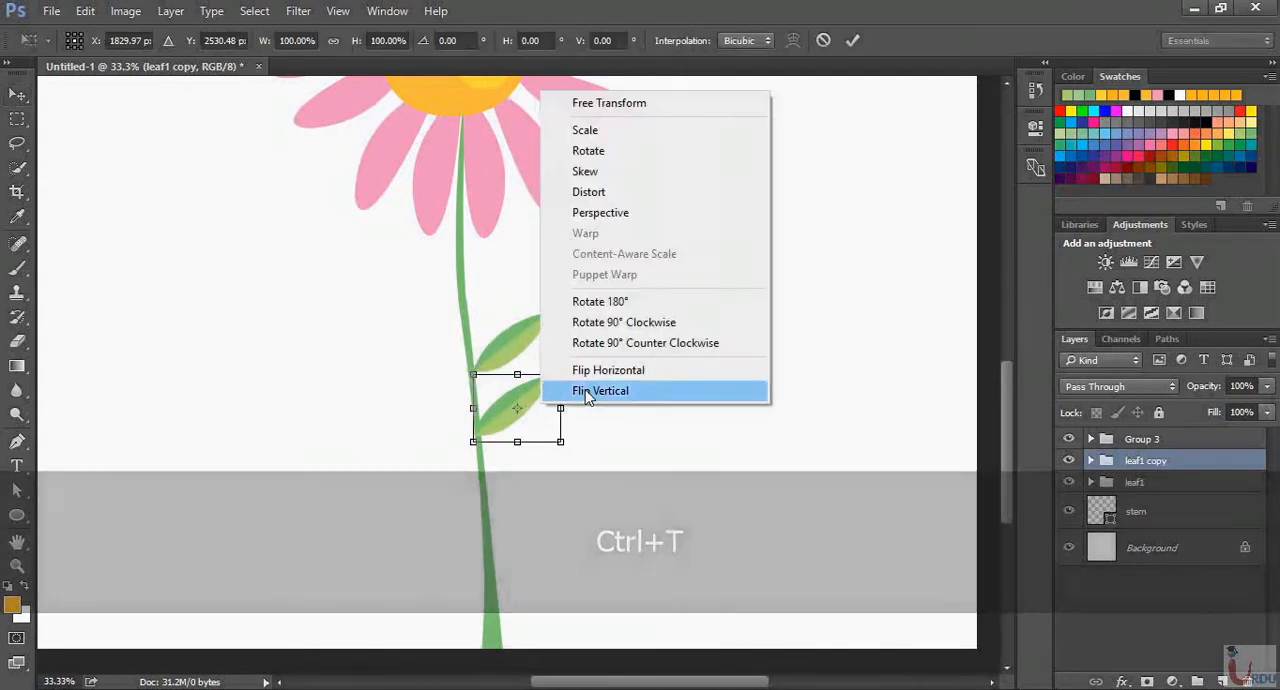
click(603, 375)
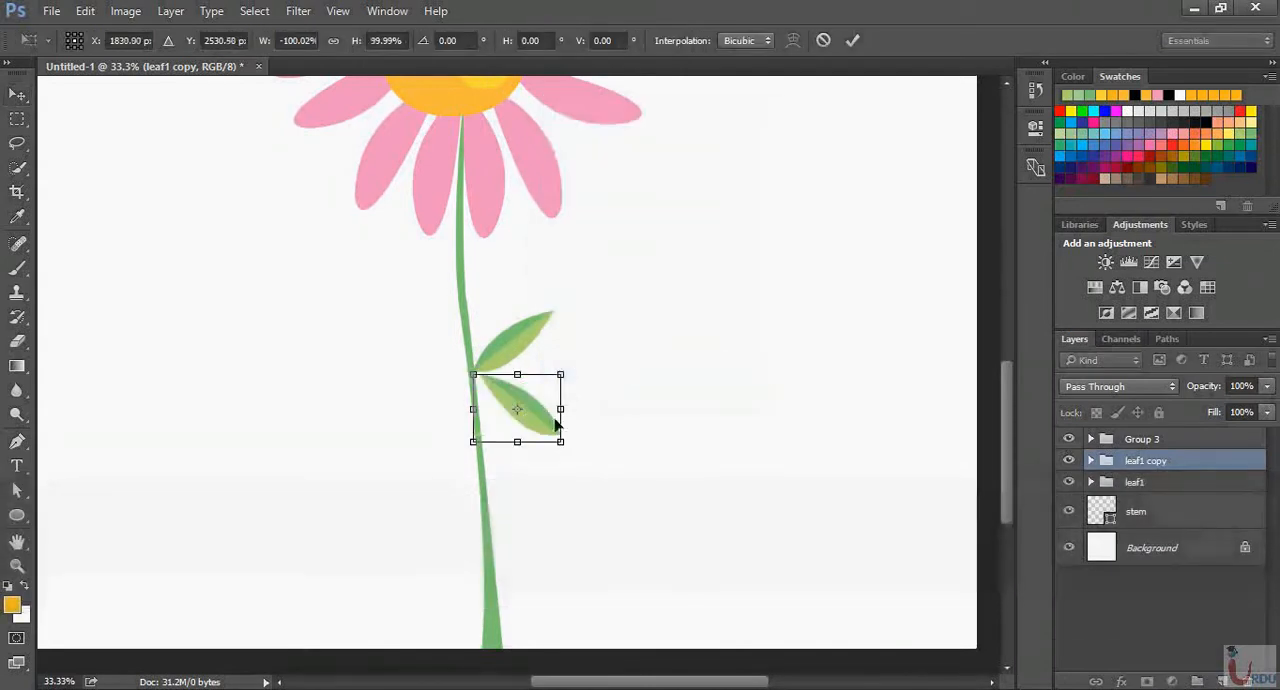
Shrink the flipped leaf copy slightly and attach it to the stem's left side, a little above the first leaf
drag(526, 410, 430, 308)
drag(376, 273, 390, 292)
key(Return)
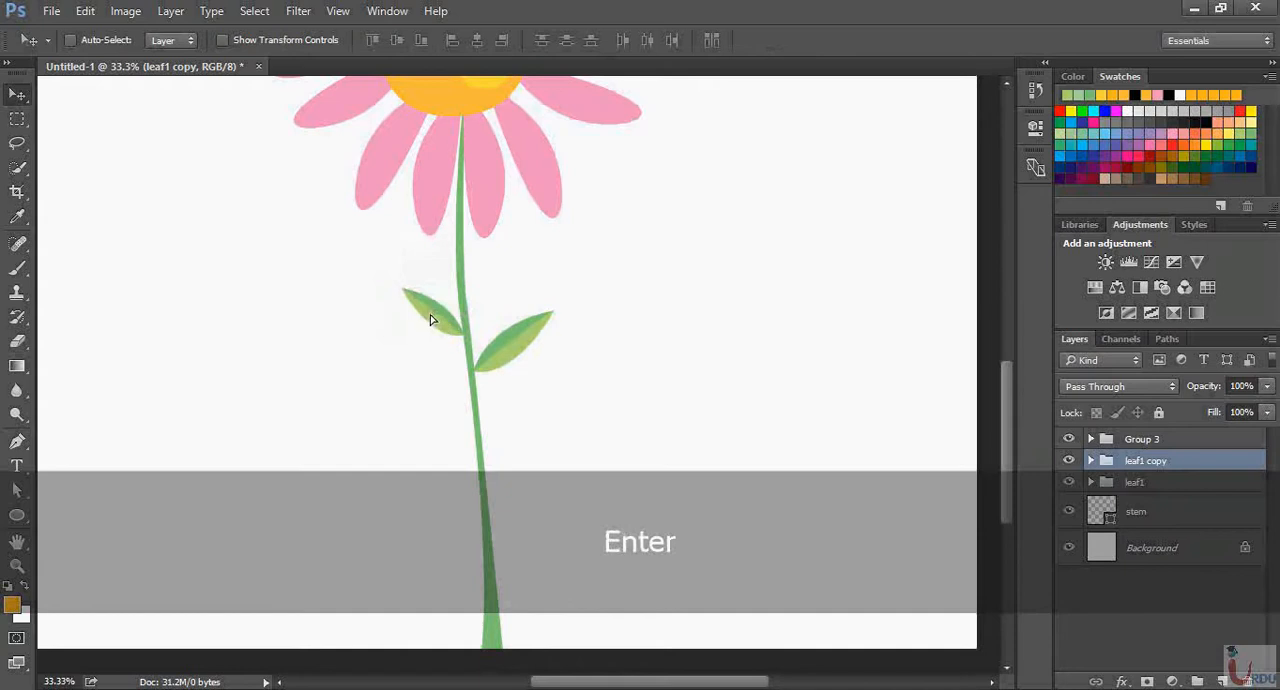
drag(431, 330, 430, 316)
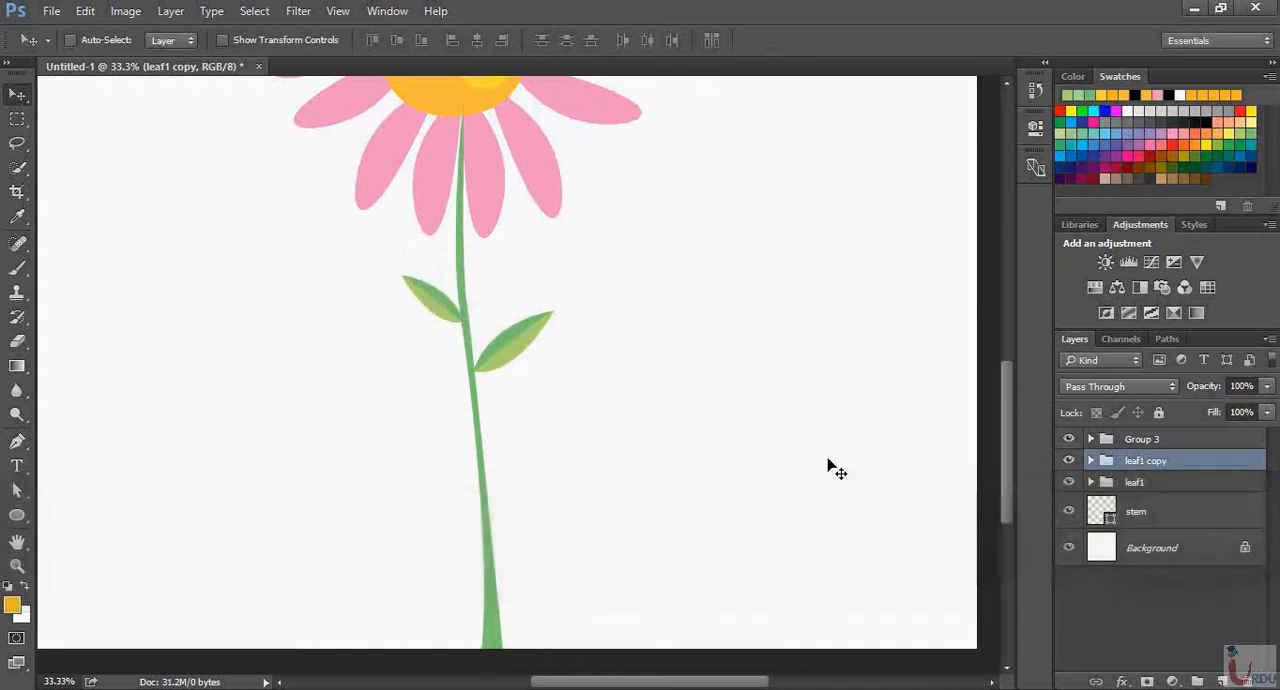
Duplicate the left leaf group and place the copy across the stem just below the petals
key(ctrl+minus)
scroll(634, 420, up, 3)
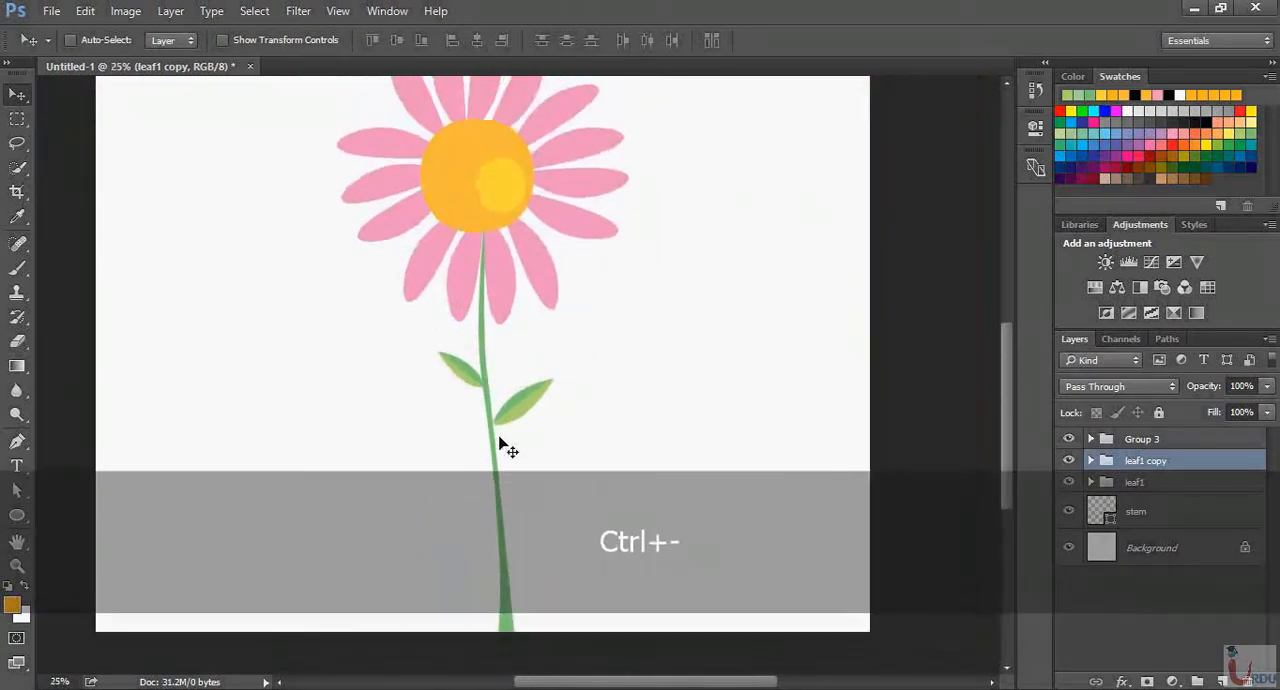
key(ctrl+equal)
key(ctrl+equal)
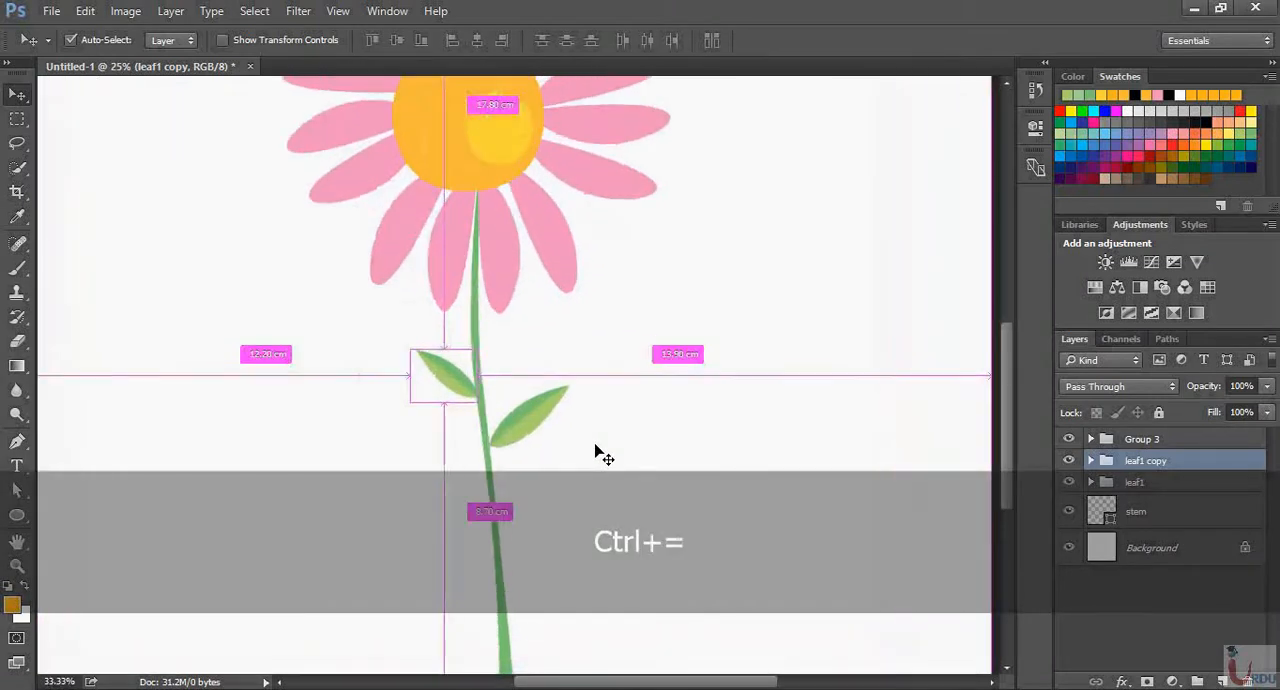
scroll(640, 365, down, 3)
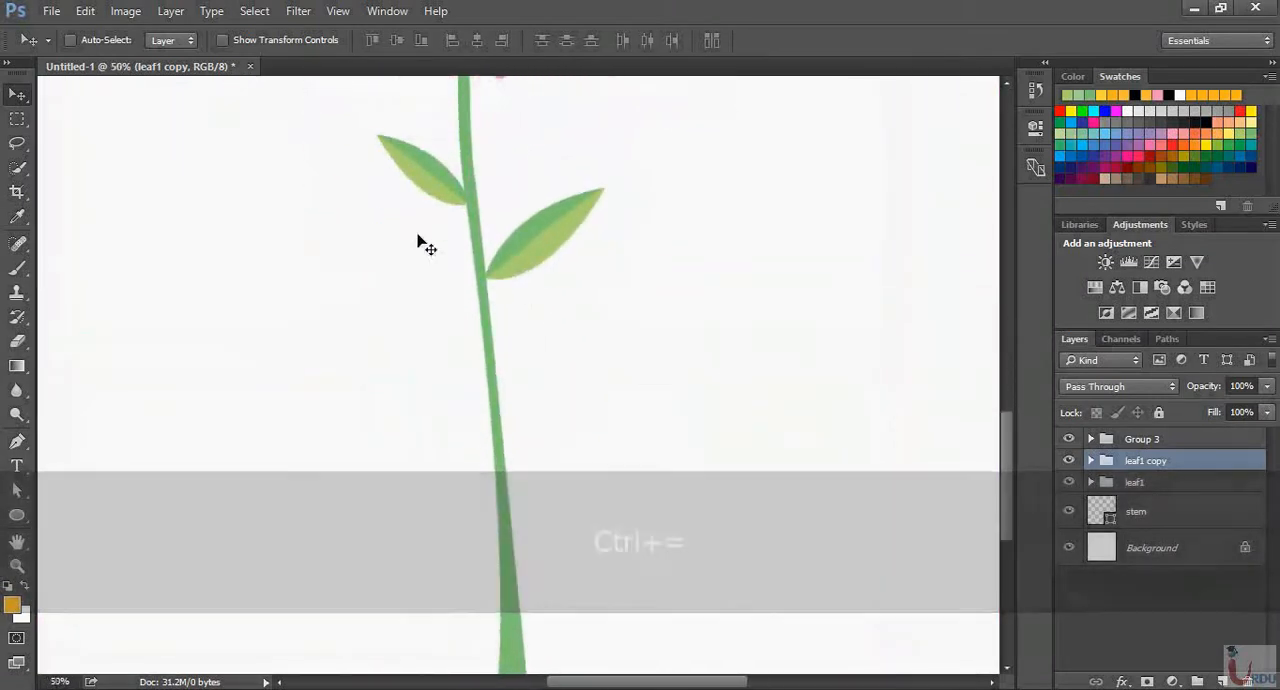
drag(1203, 464, 1222, 682)
drag(436, 193, 457, 409)
scroll(457, 409, up, 5)
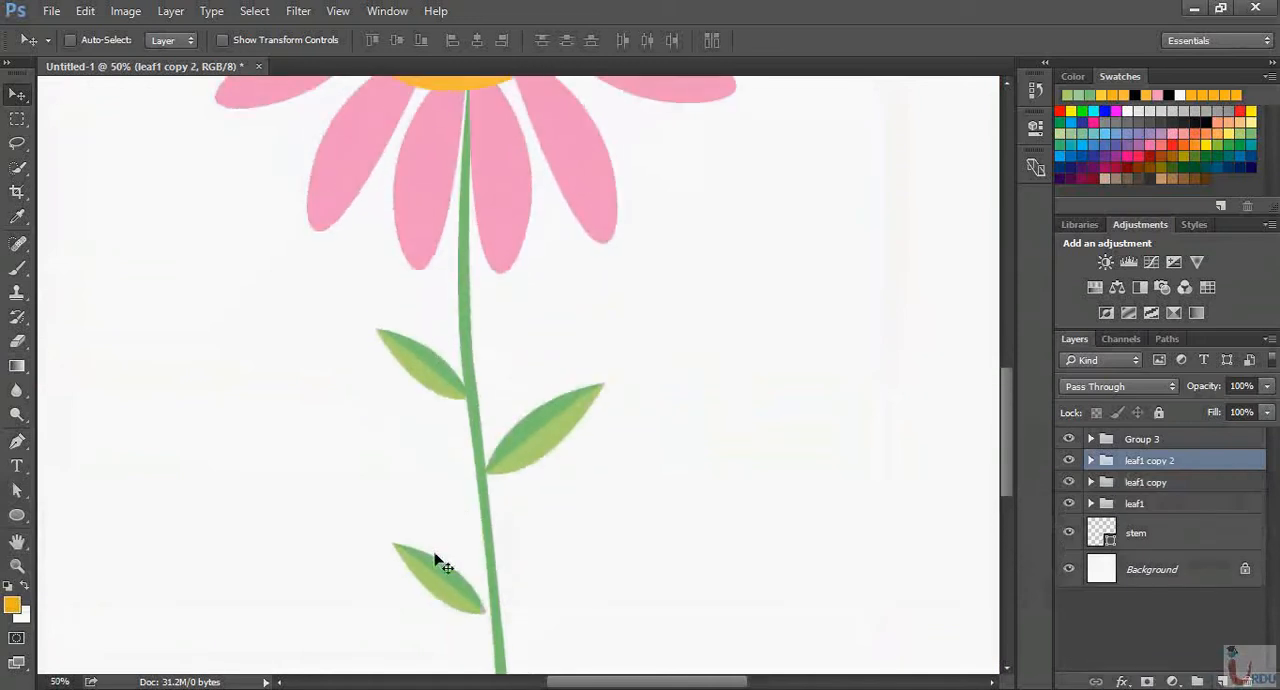
drag(434, 557, 456, 315)
Flip the newest leaf copy horizontally, scale it down proportionally and attach it to the stem's right side above the other leaves
key(ctrl+t)
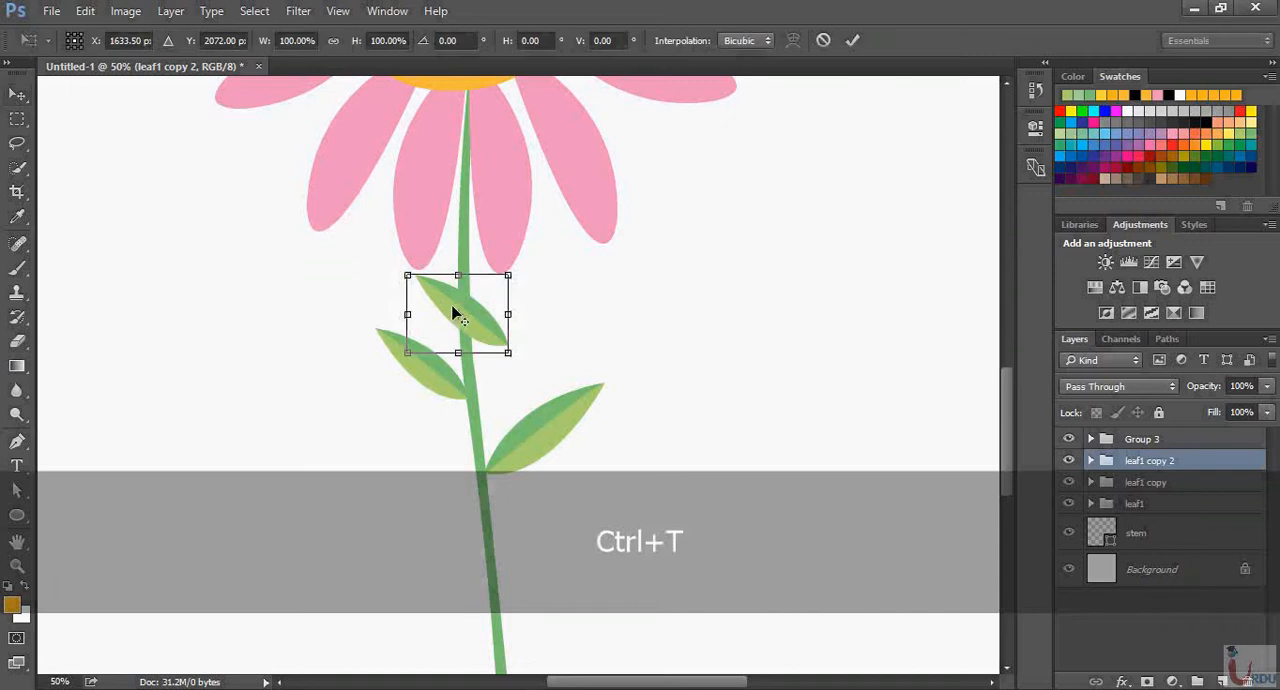
right_click(455, 300)
click(523, 576)
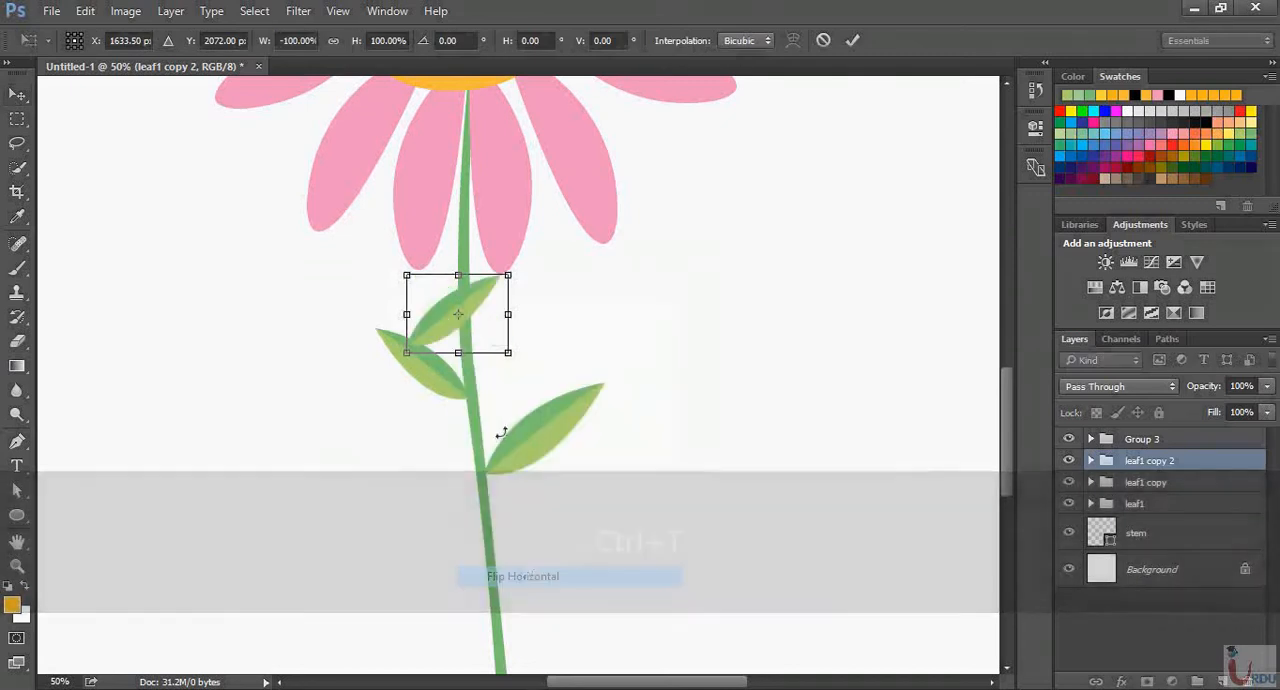
key(shift)
drag(508, 272, 530, 318)
key(Return)
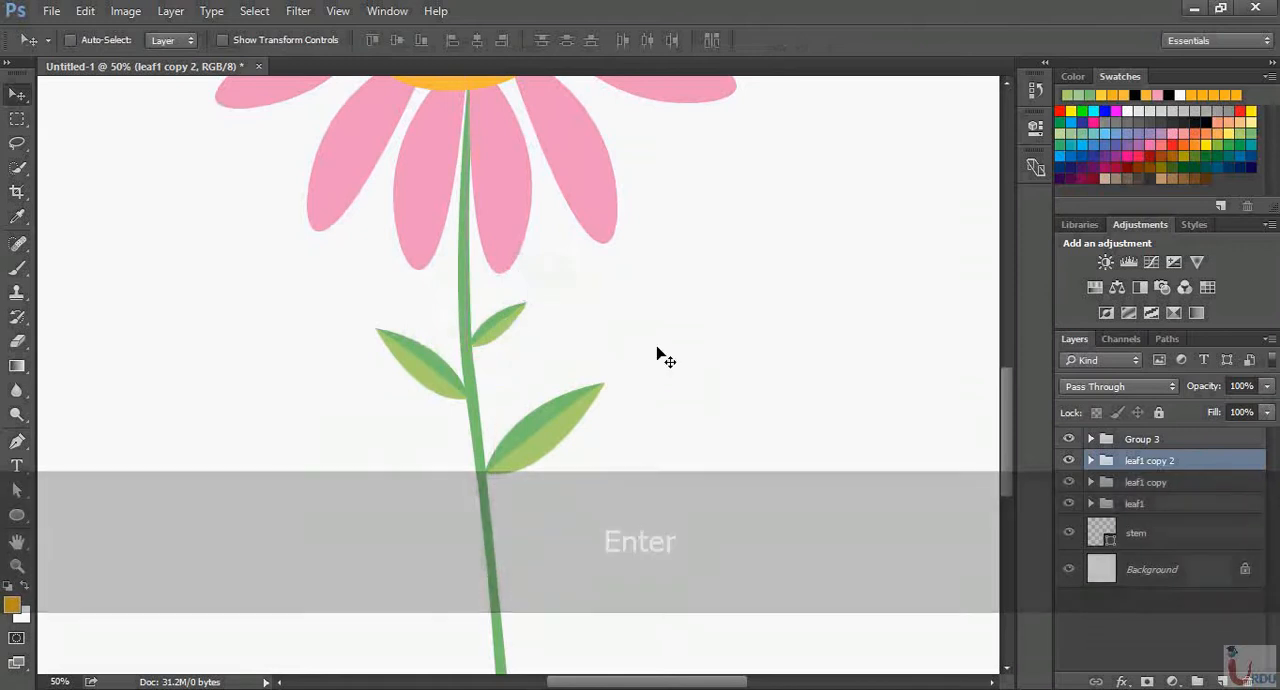
Combine leaf1, leaf1 copy and leaf1 copy 2 into a single group
key(ctrl+minus)
key(ctrl+minus)
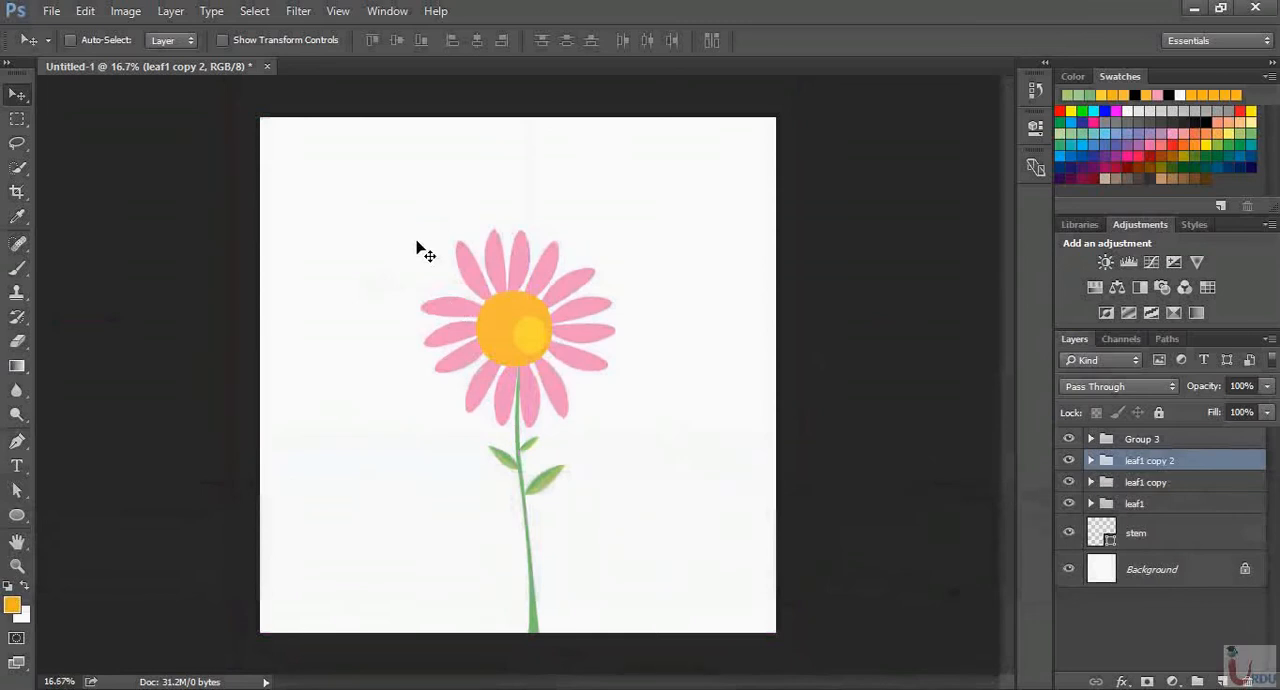
shift+click(1177, 504)
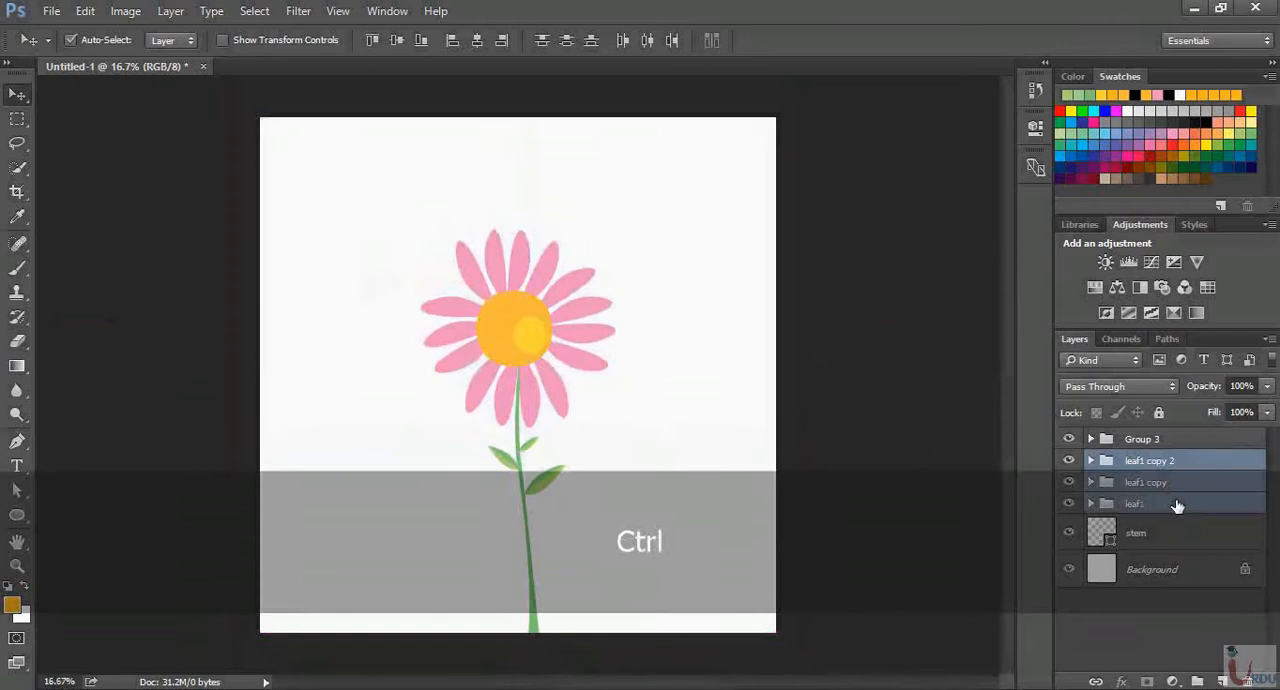
key(ctrl+g)
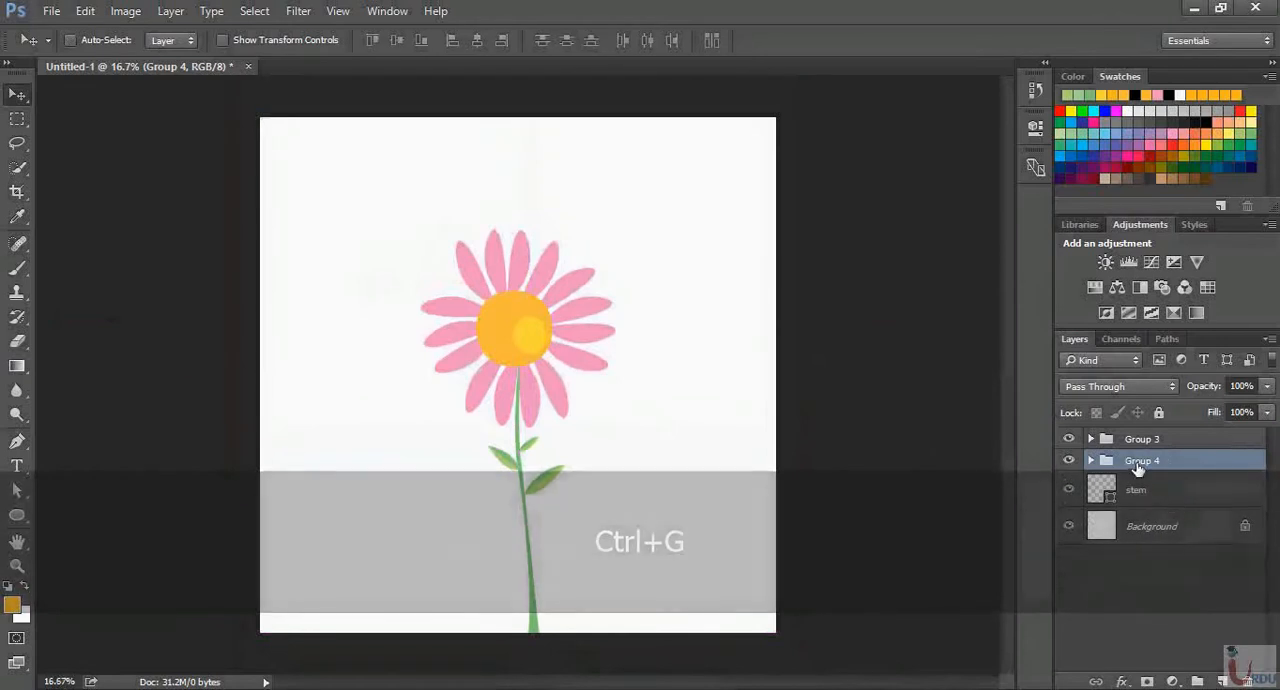
Group the stem layer, the leaves group and the flower head group into one flower group
click(1157, 492)
key(shift)
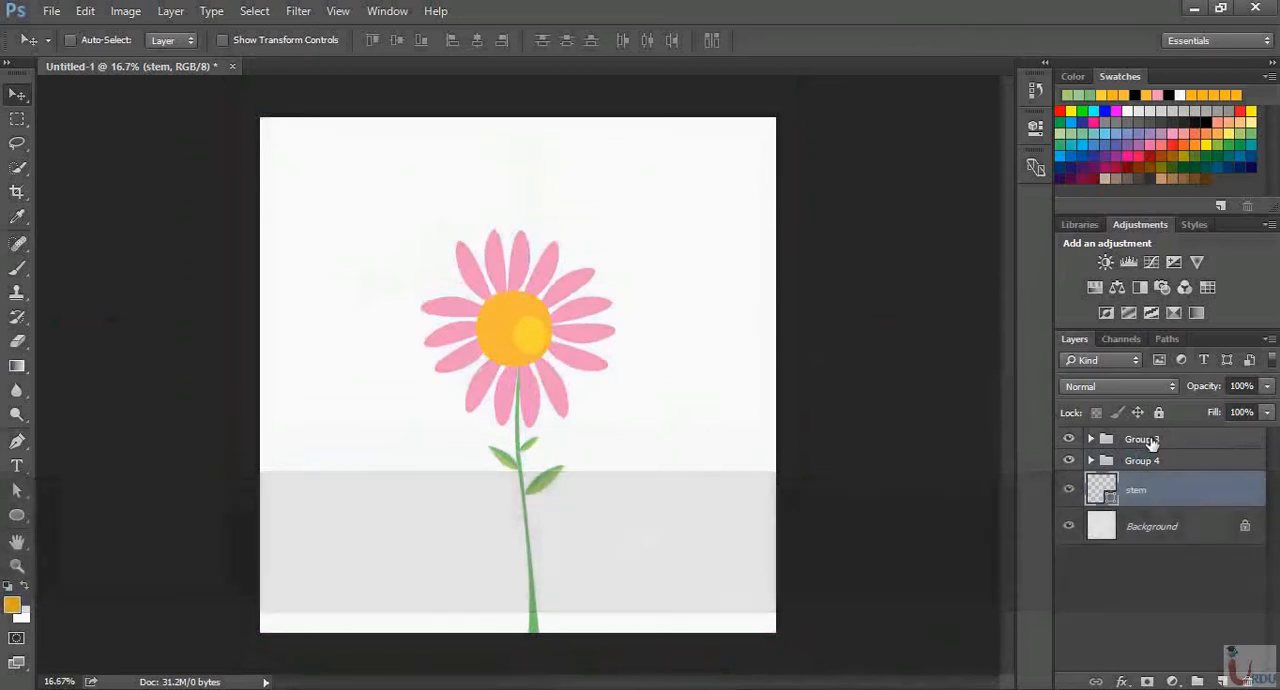
key(shift)
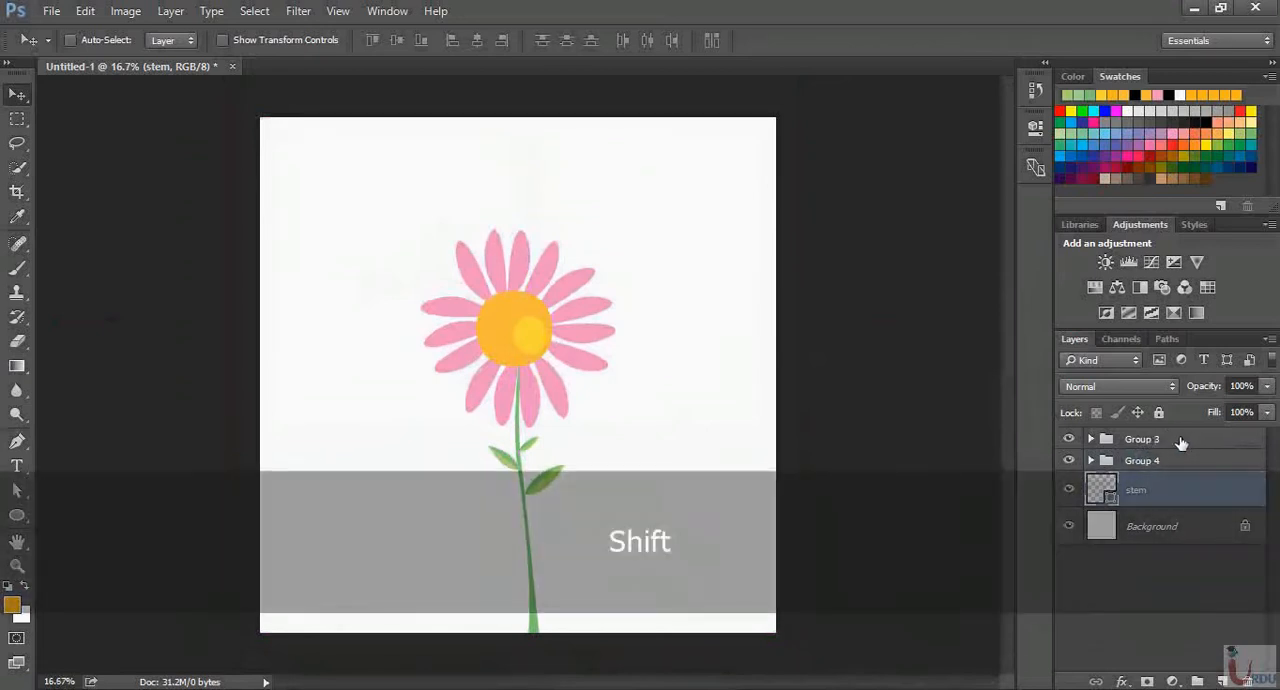
shift+click(1181, 443)
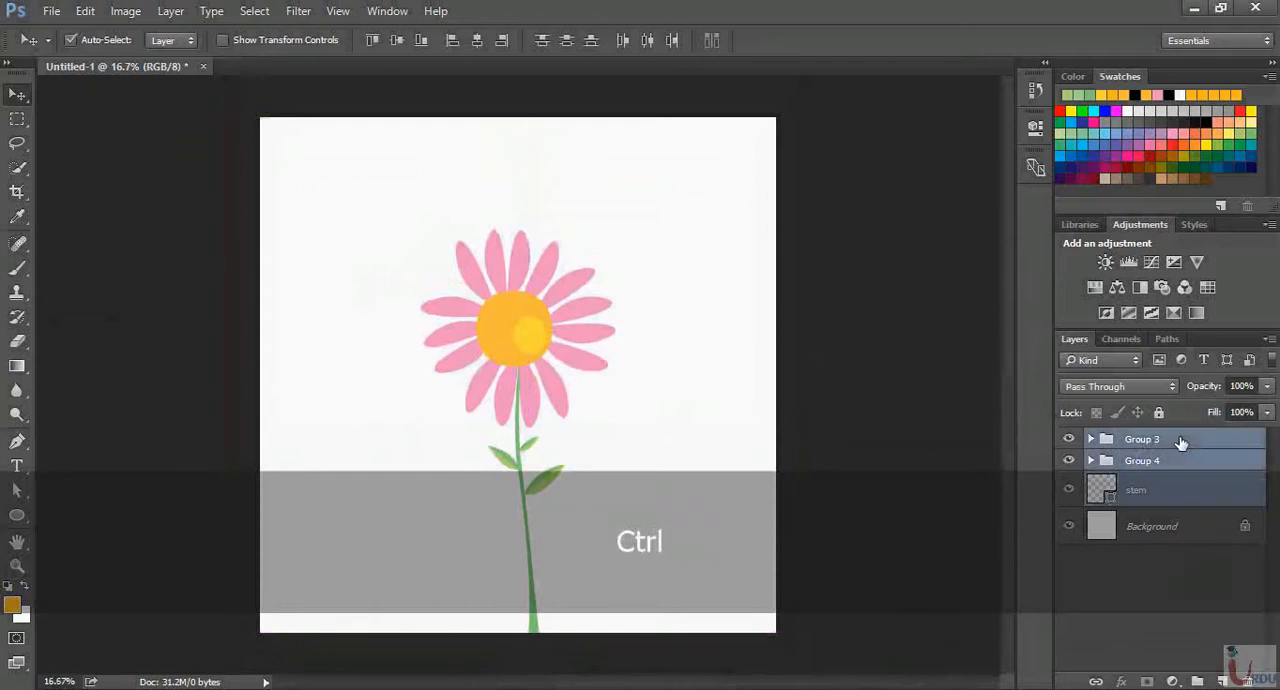
key(ctrl+g)
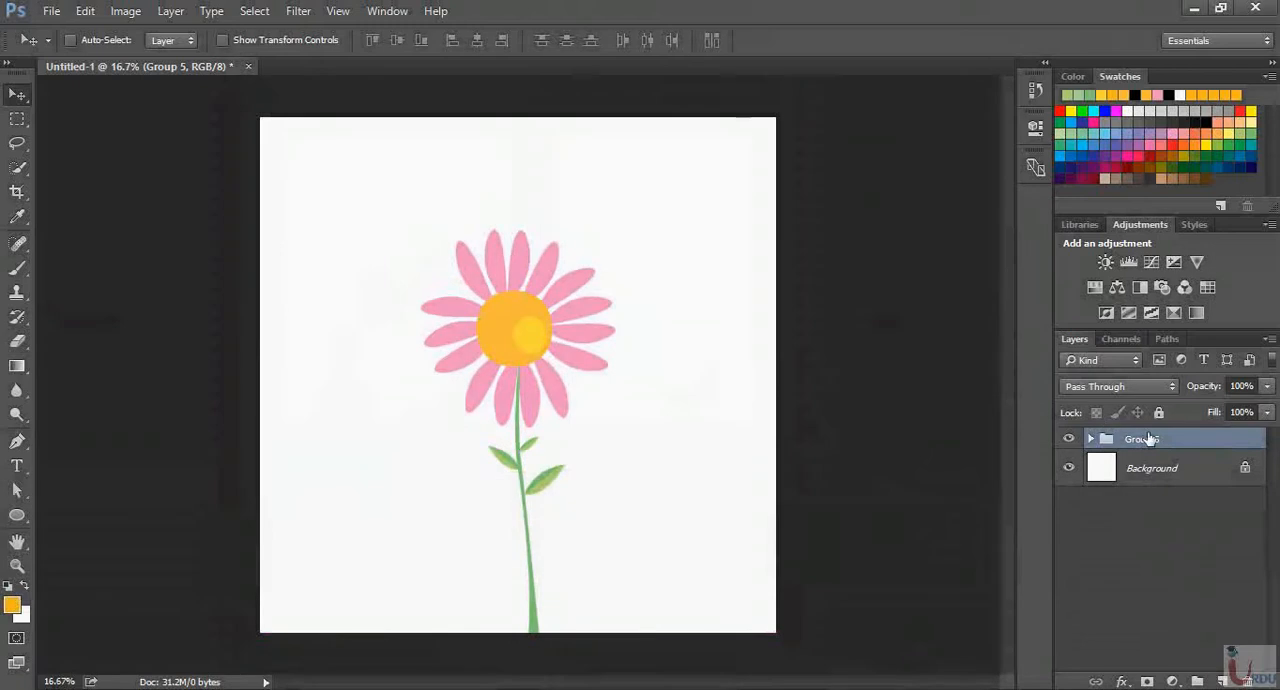
Move the whole flower toward the left of the canvas, then duplicate its group and place the copy to its right
drag(540, 418, 483, 417)
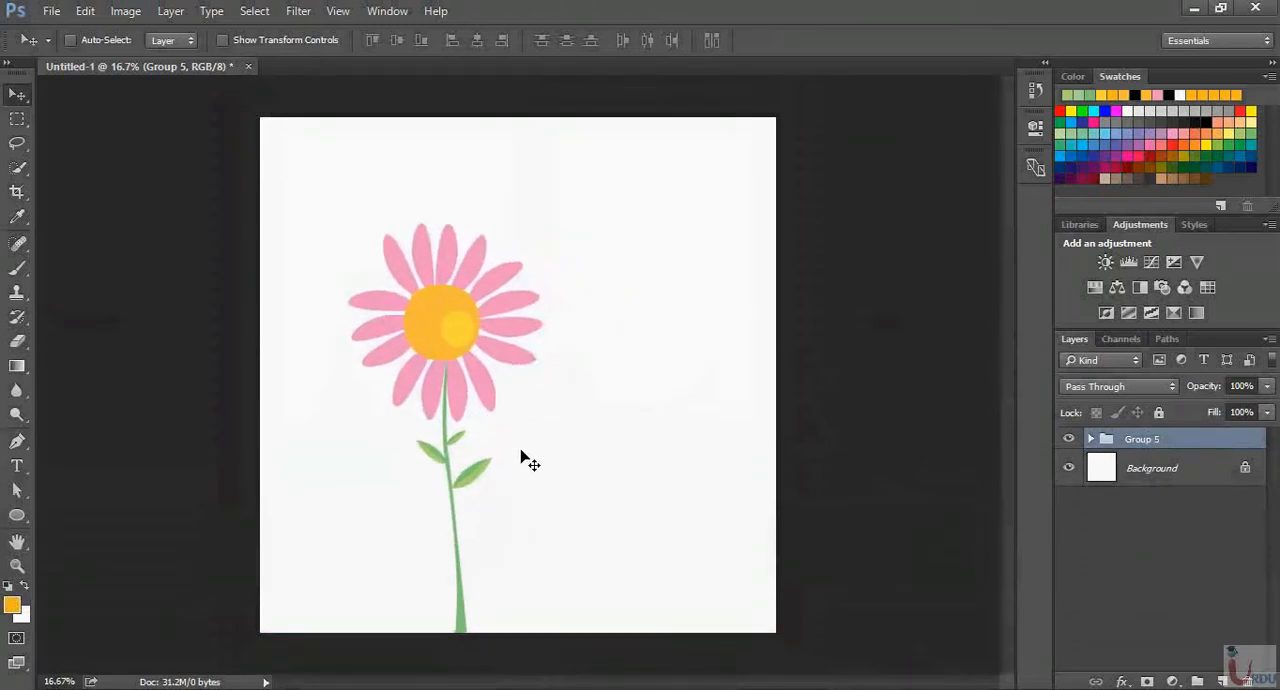
drag(1174, 444, 1231, 680)
drag(452, 396, 626, 414)
Scale the duplicate flower proportionally to about 64%, keeping its stem base at the bottom of the canvas
key(ctrl+t)
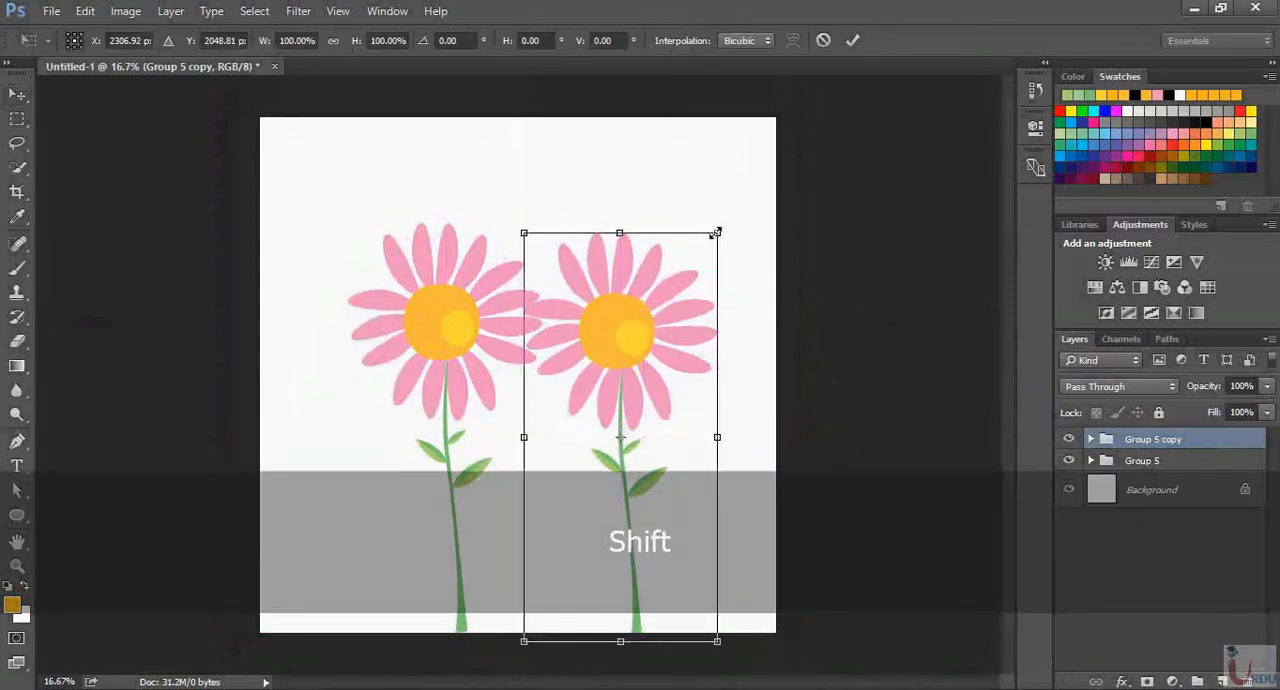
drag(716, 226, 609, 358)
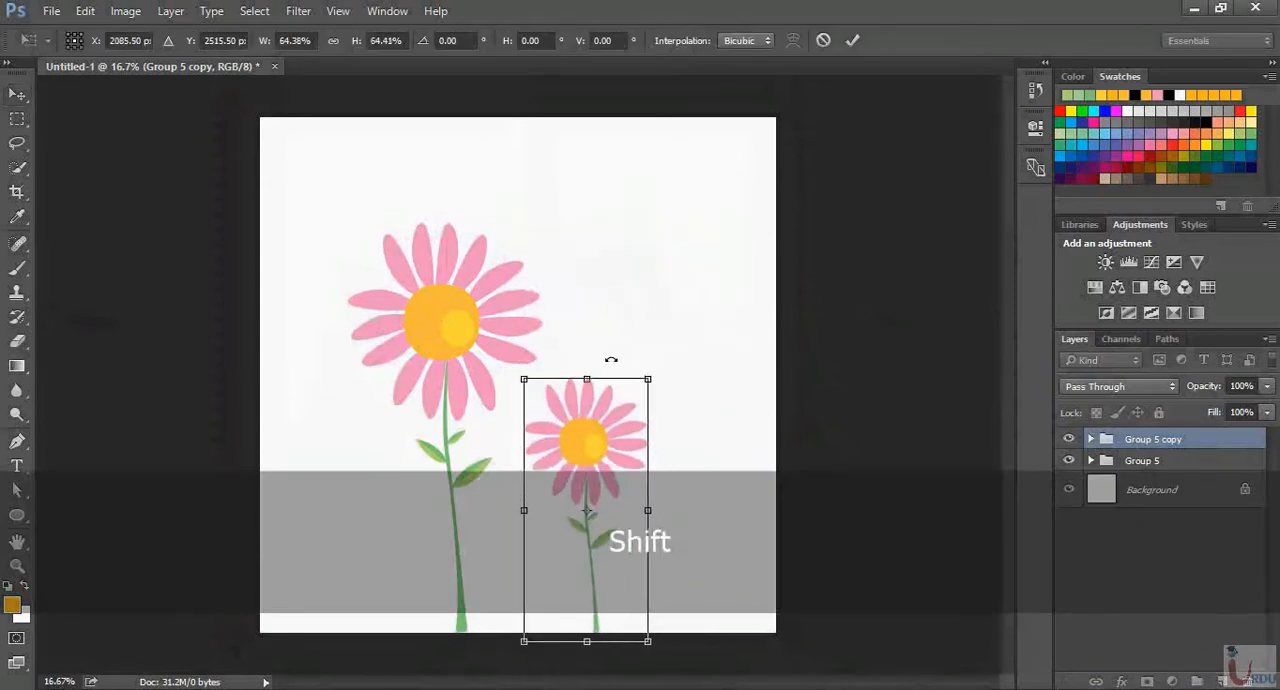
key(Return)
Move the small flower closer to the large one and flip it horizontally
drag(586, 470, 560, 472)
key(ctrl+t)
right_click(557, 462)
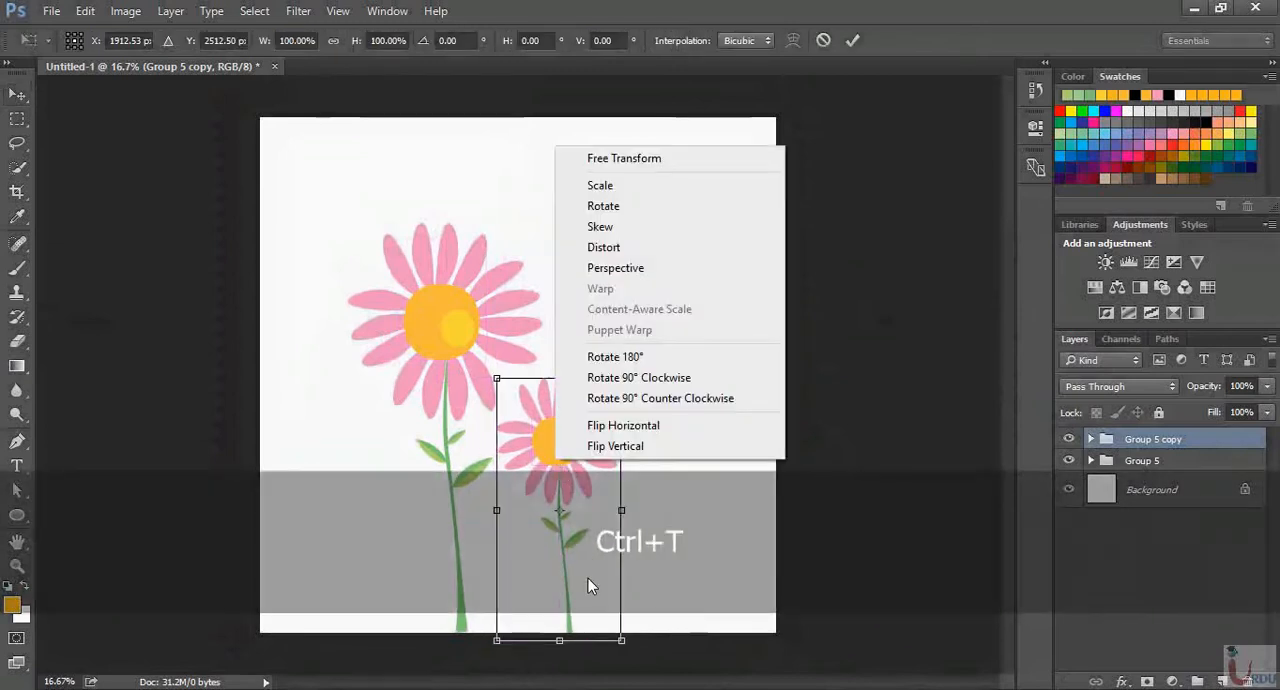
click(632, 430)
key(Return)
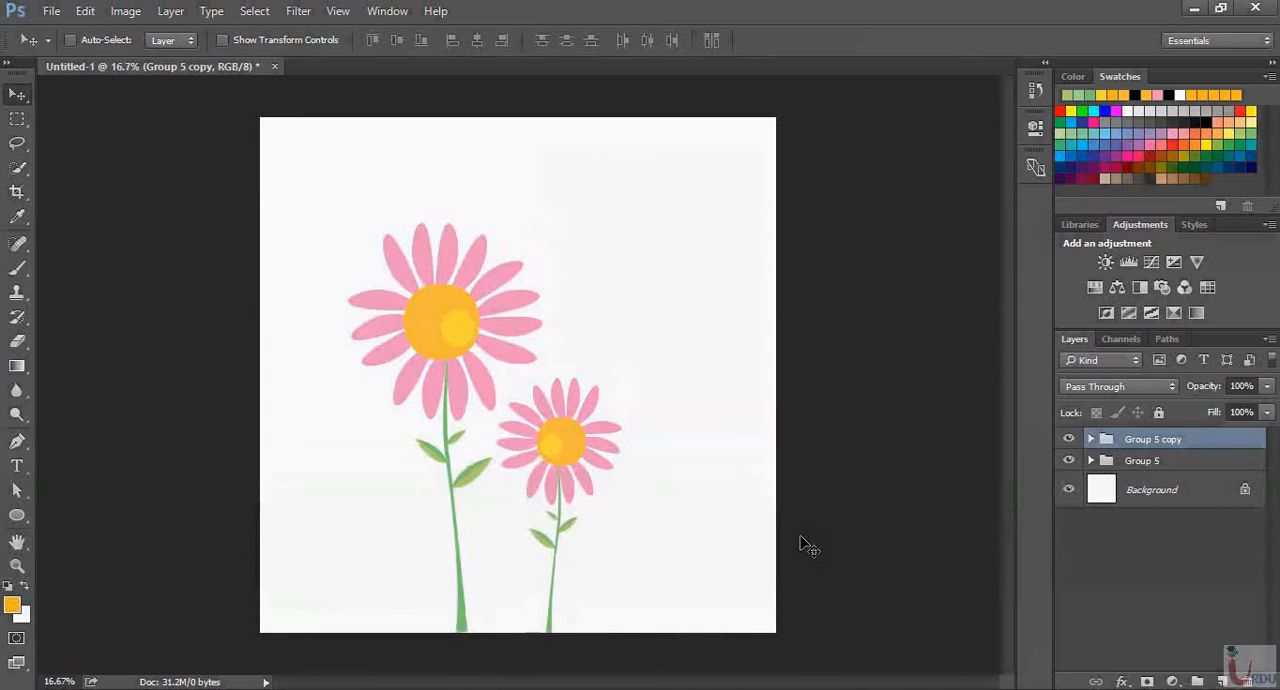
key(ctrl+equal)
key(ctrl+equal)
key(ctrl+equal)
key(ctrl+equal)
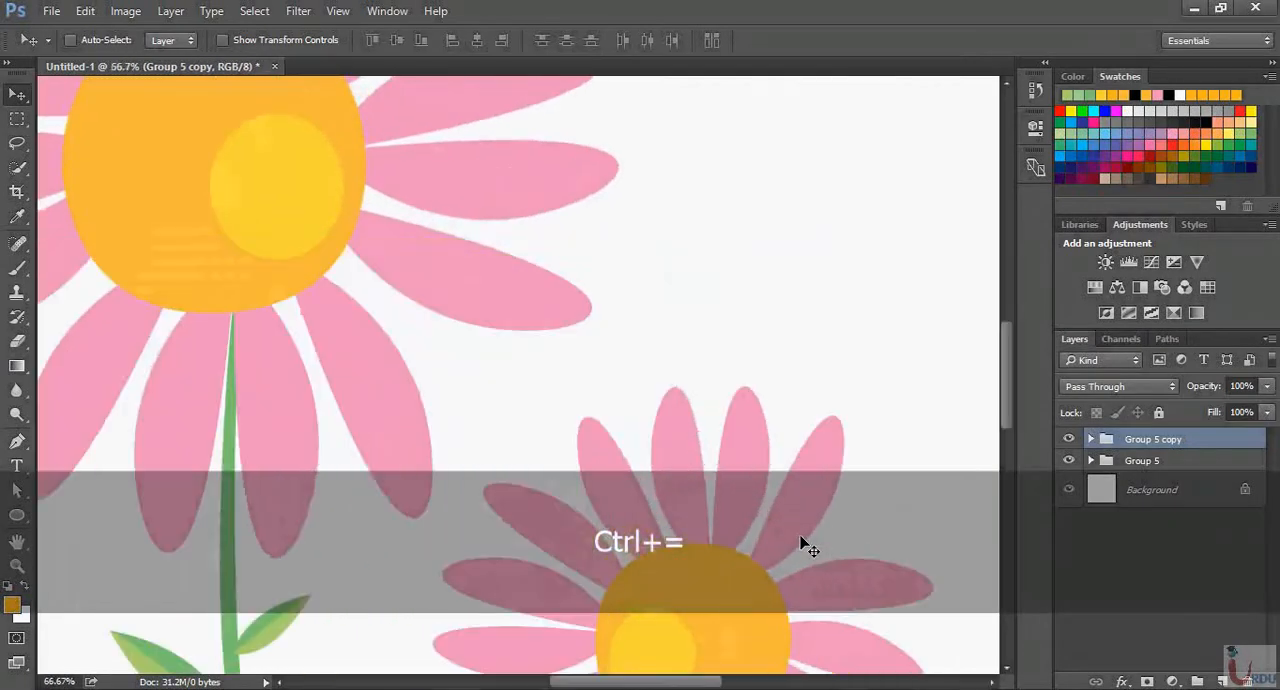
key(ctrl)
key(ctrl+0)
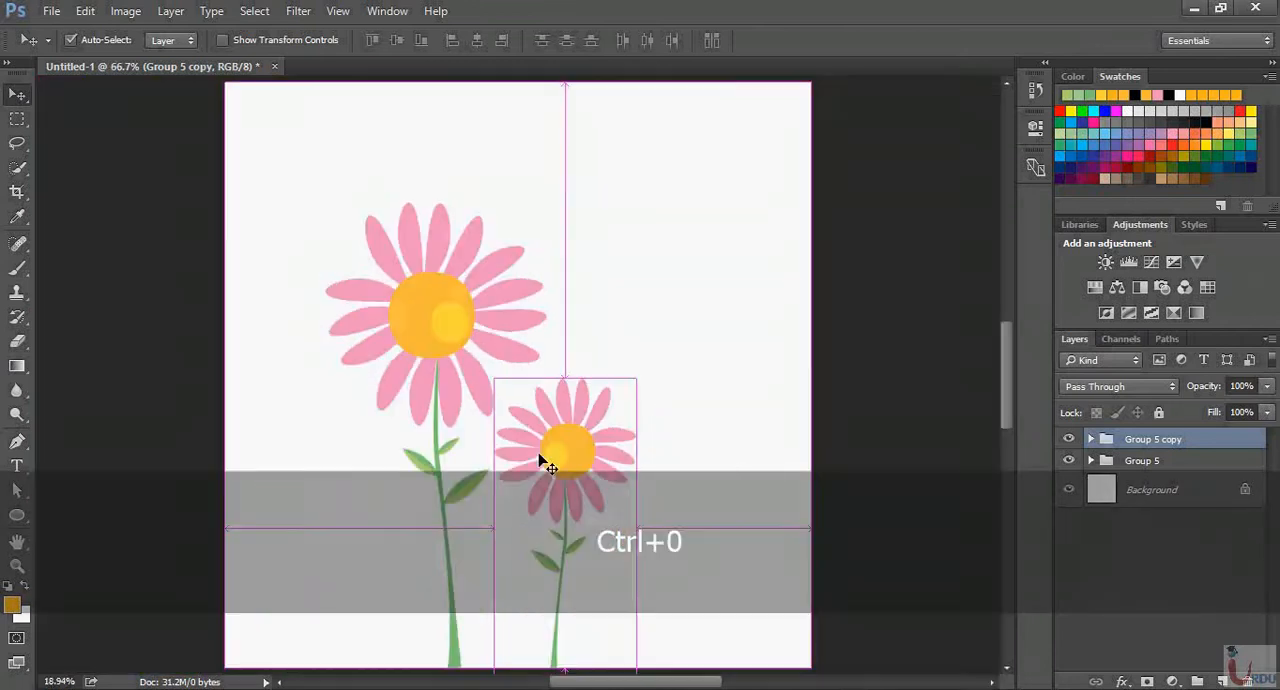
key(ctrl+minus)
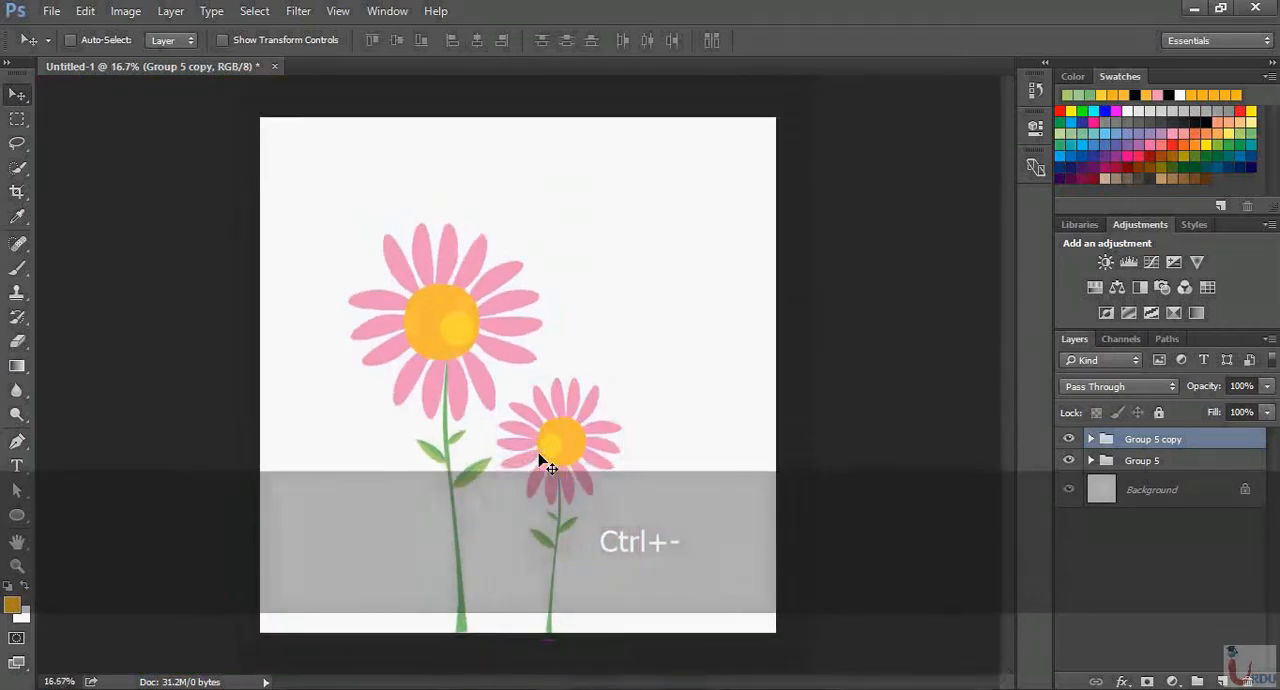